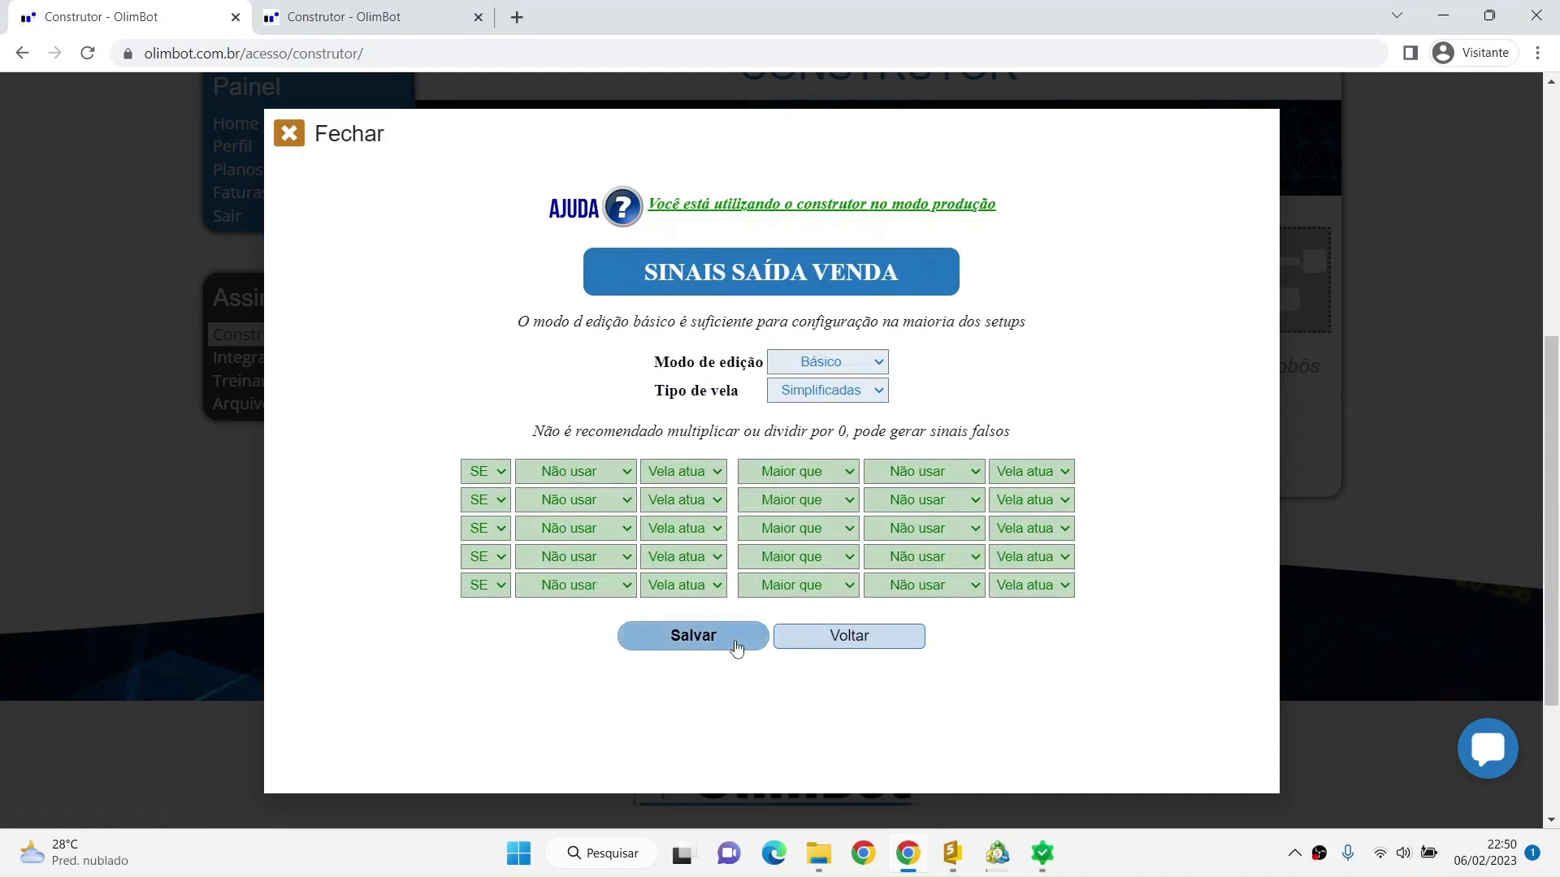
Step: Save the sell exit signals and set the reference period for the robot limits to Diário
left_click(735, 429)
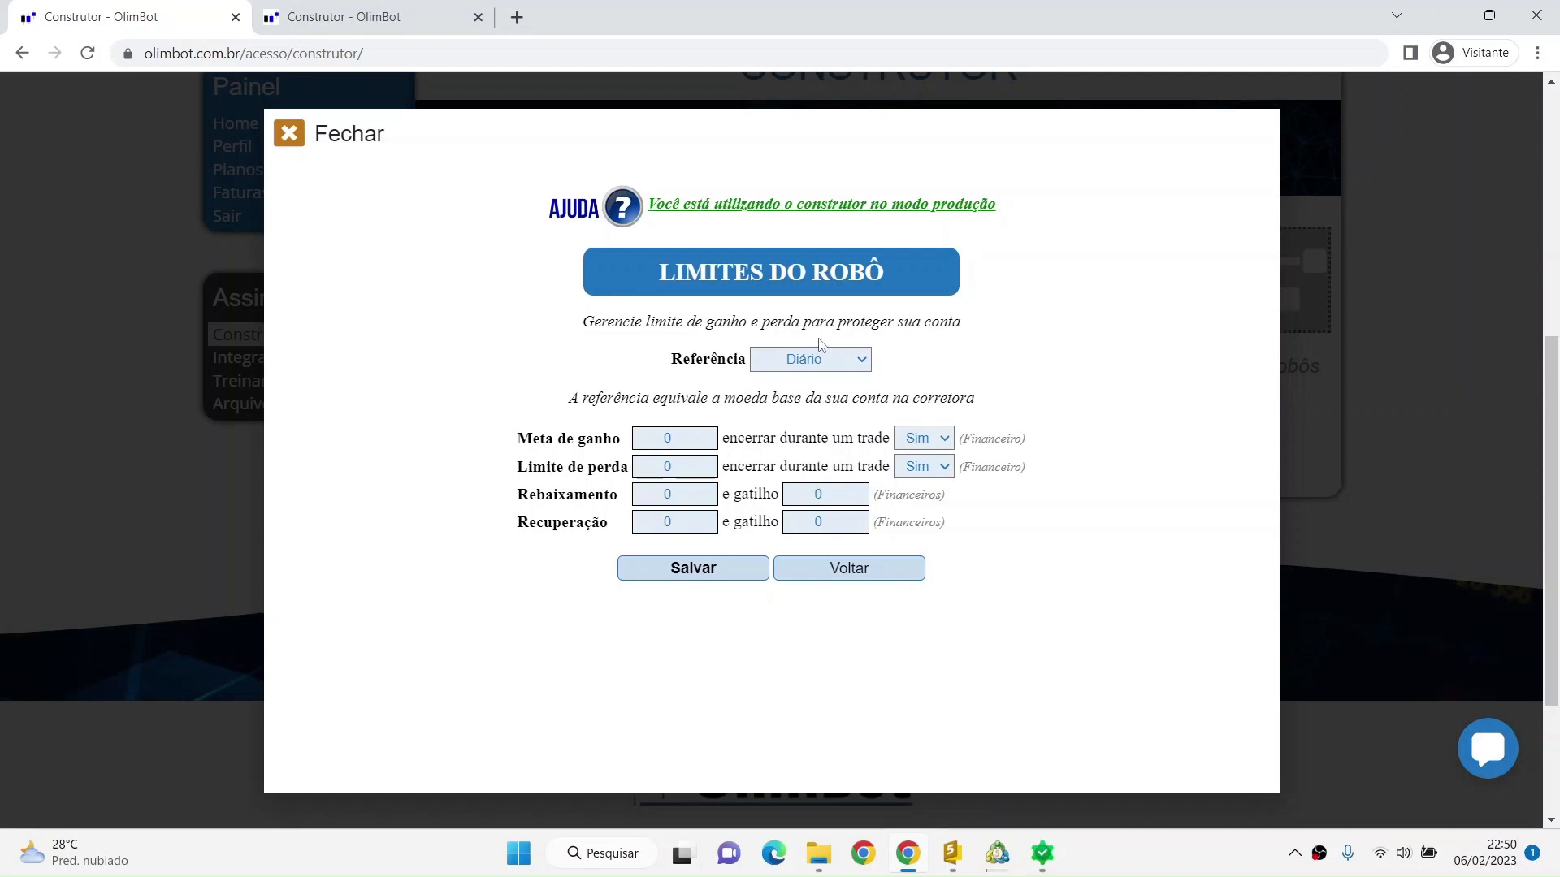
left_click(826, 371)
left_click(831, 377)
left_click(813, 379)
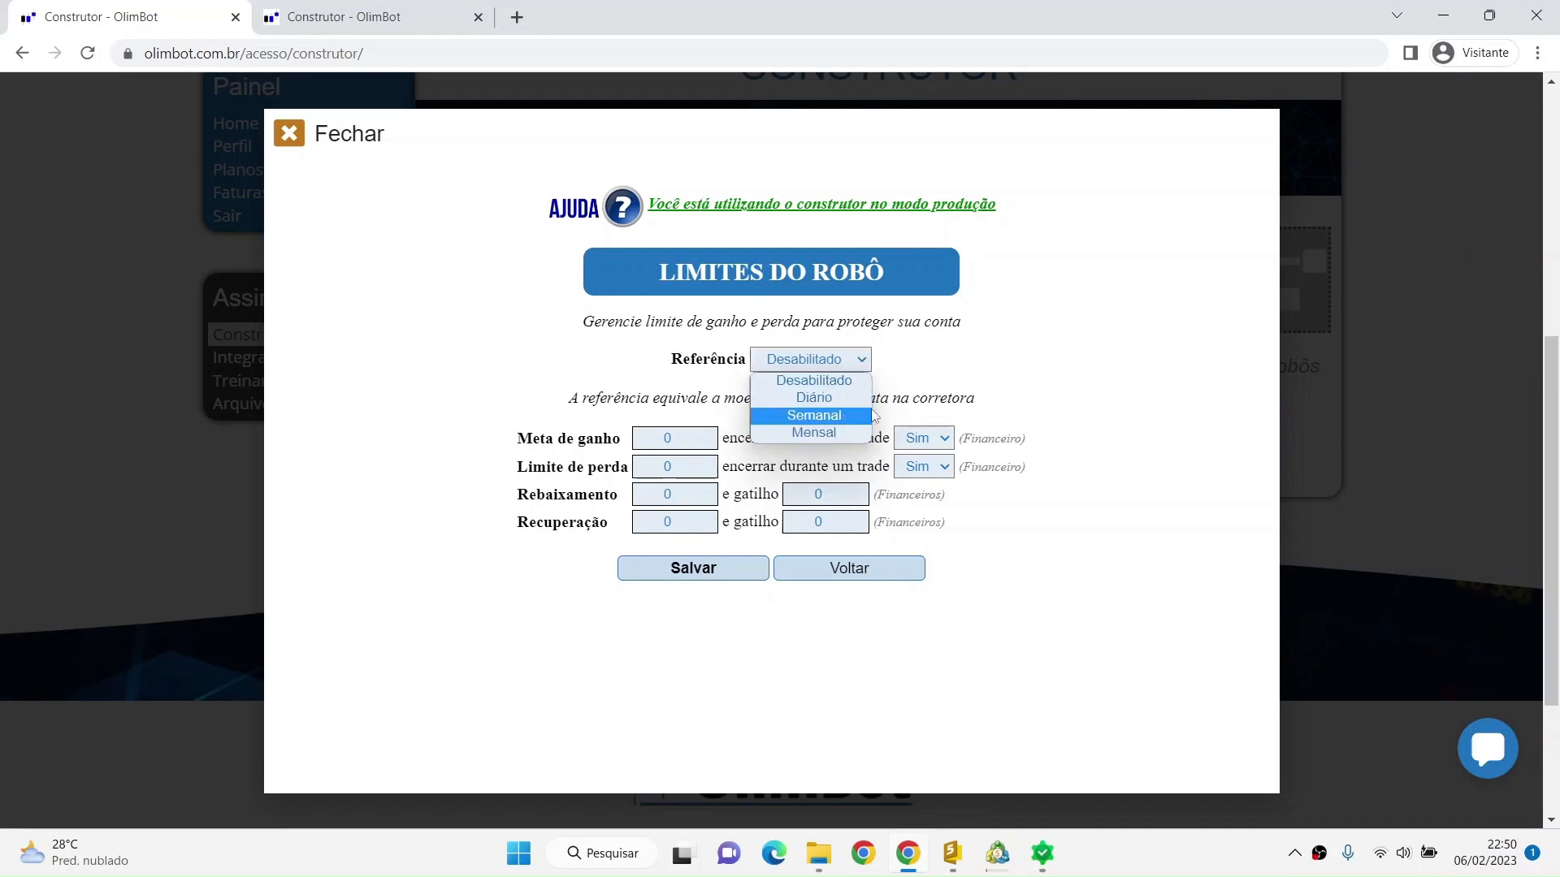
left_click(875, 379)
left_click(828, 367)
left_click(822, 403)
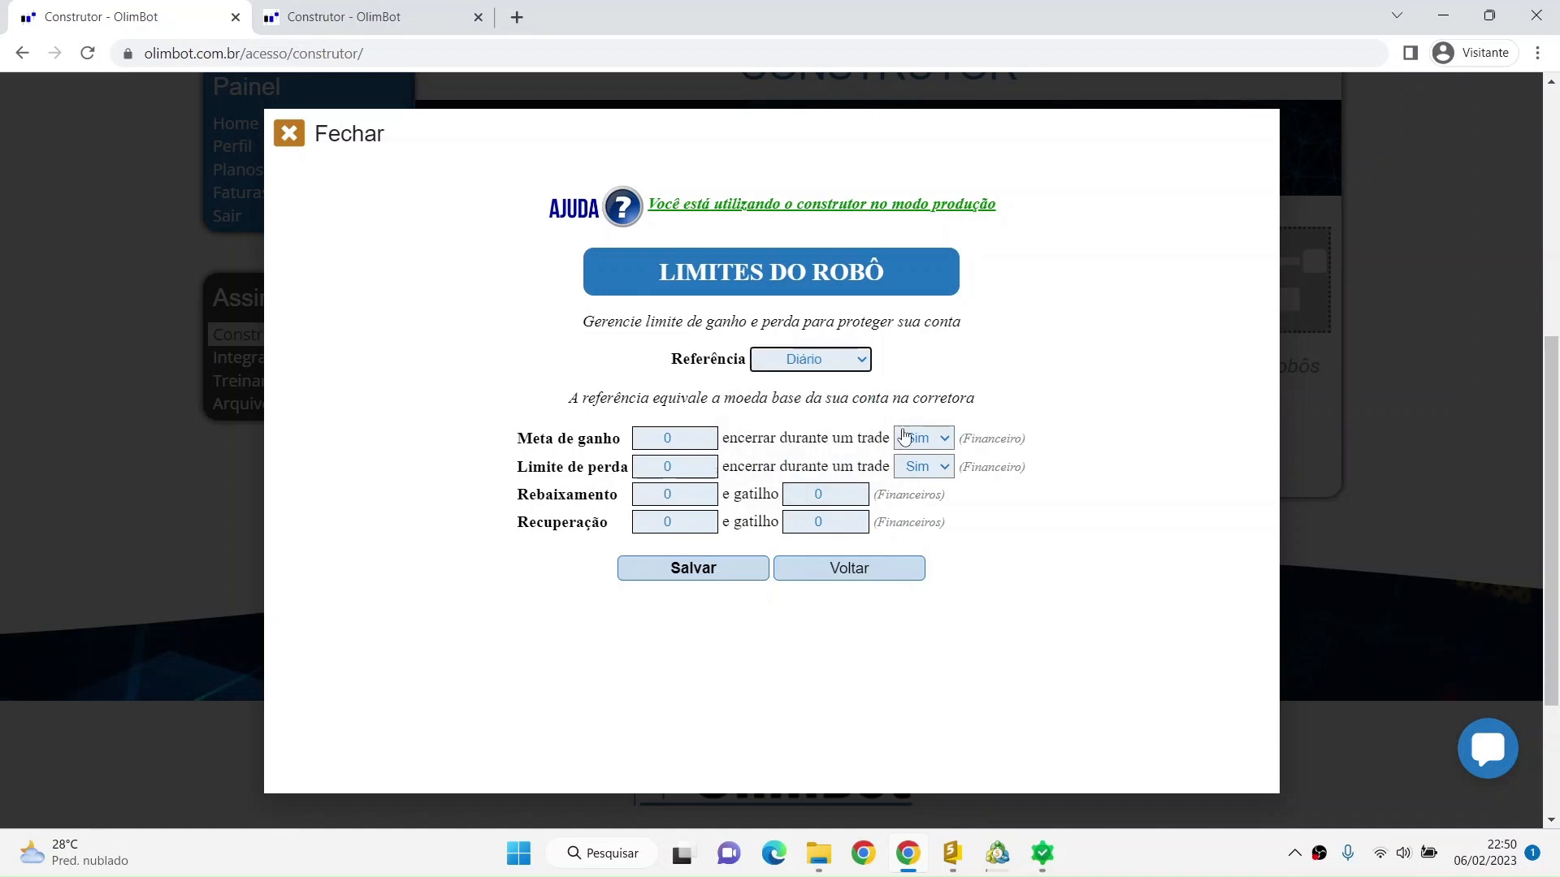
Step: Switch to MetaTrader 5, review the METAS DO EXPERT input parameters, and return to the OlimBot builder
left_click(998, 853)
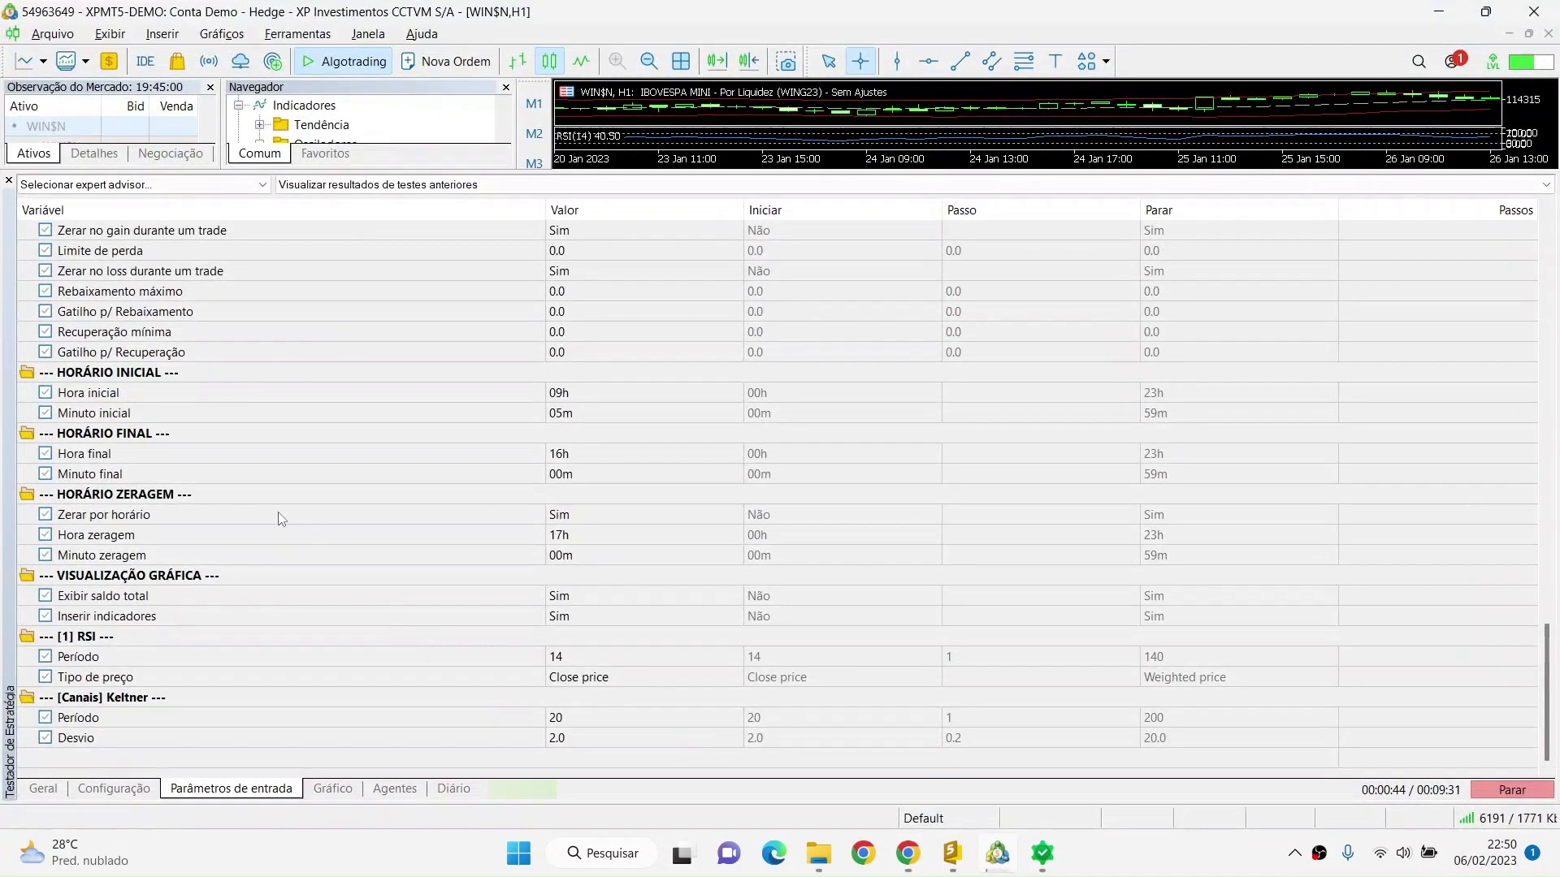
scroll(220, 512, "up", 2)
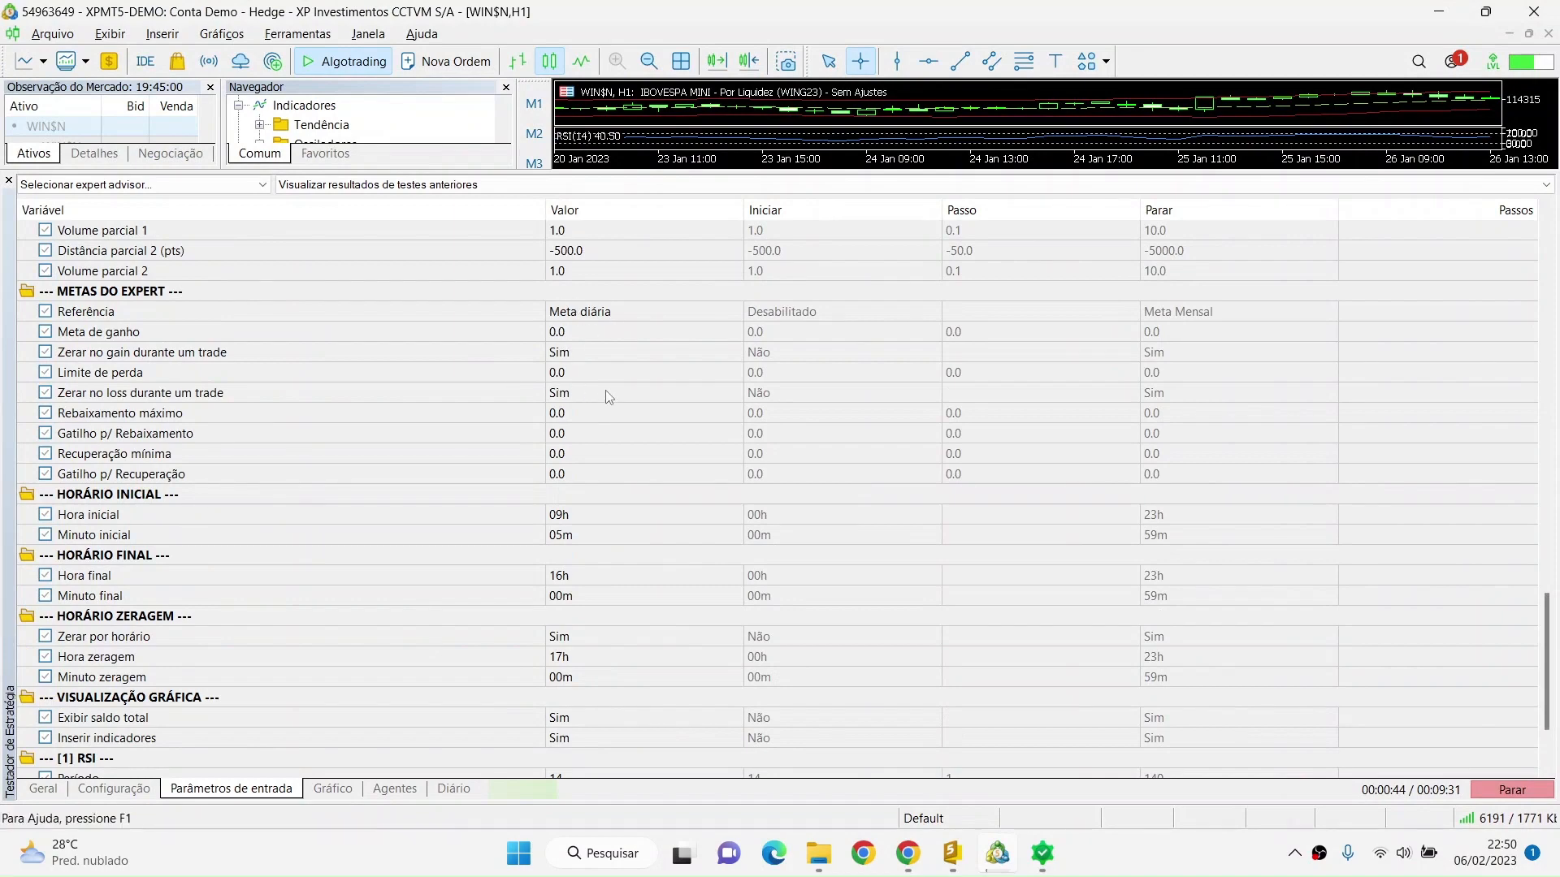
left_click(995, 868)
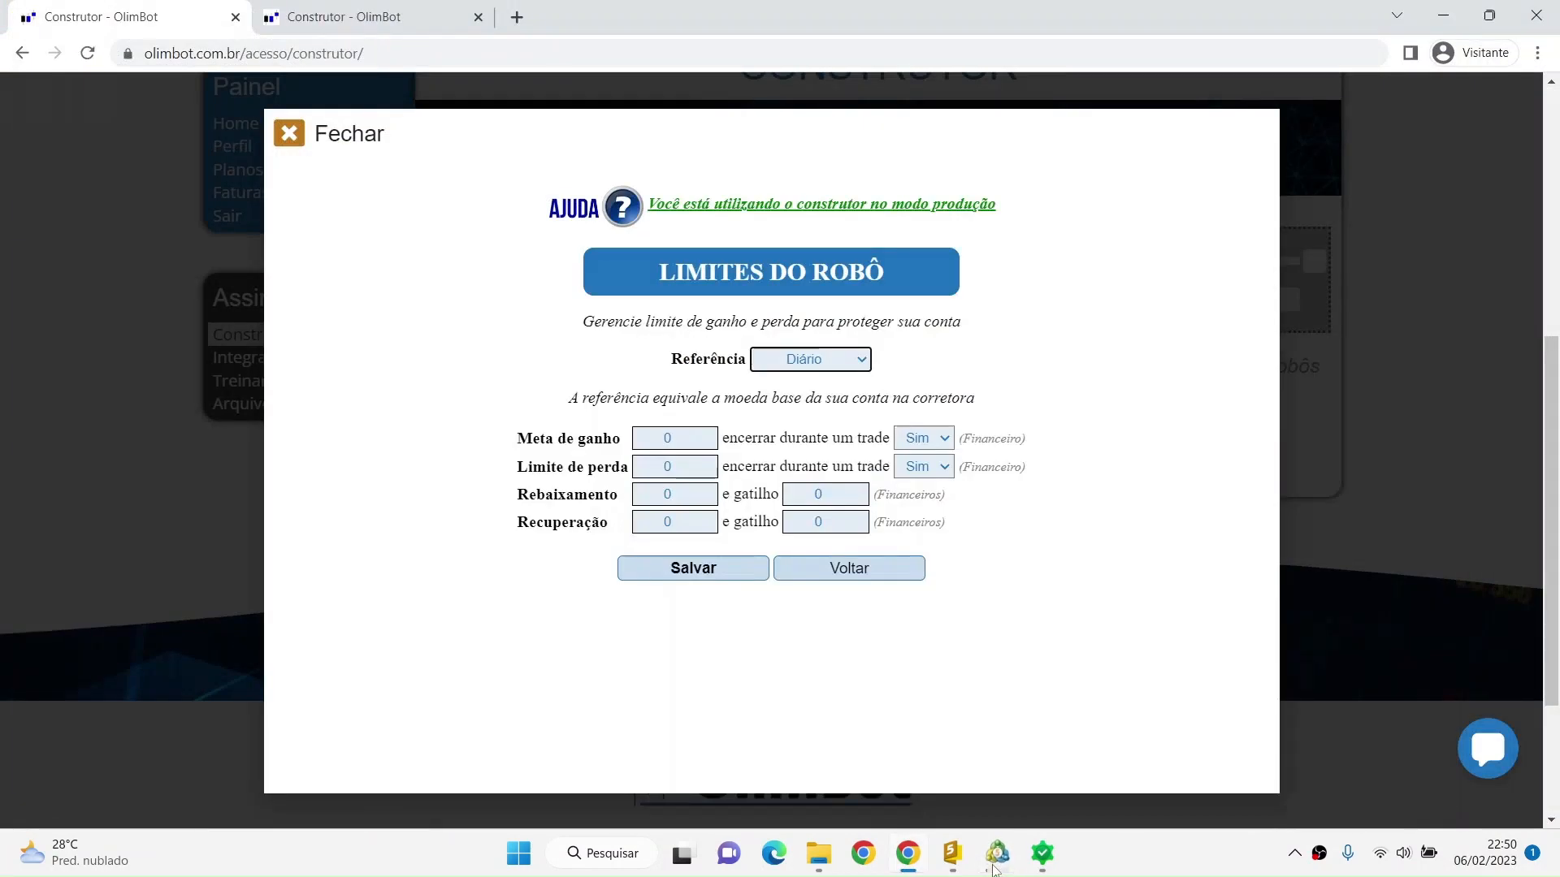
left_click(995, 868)
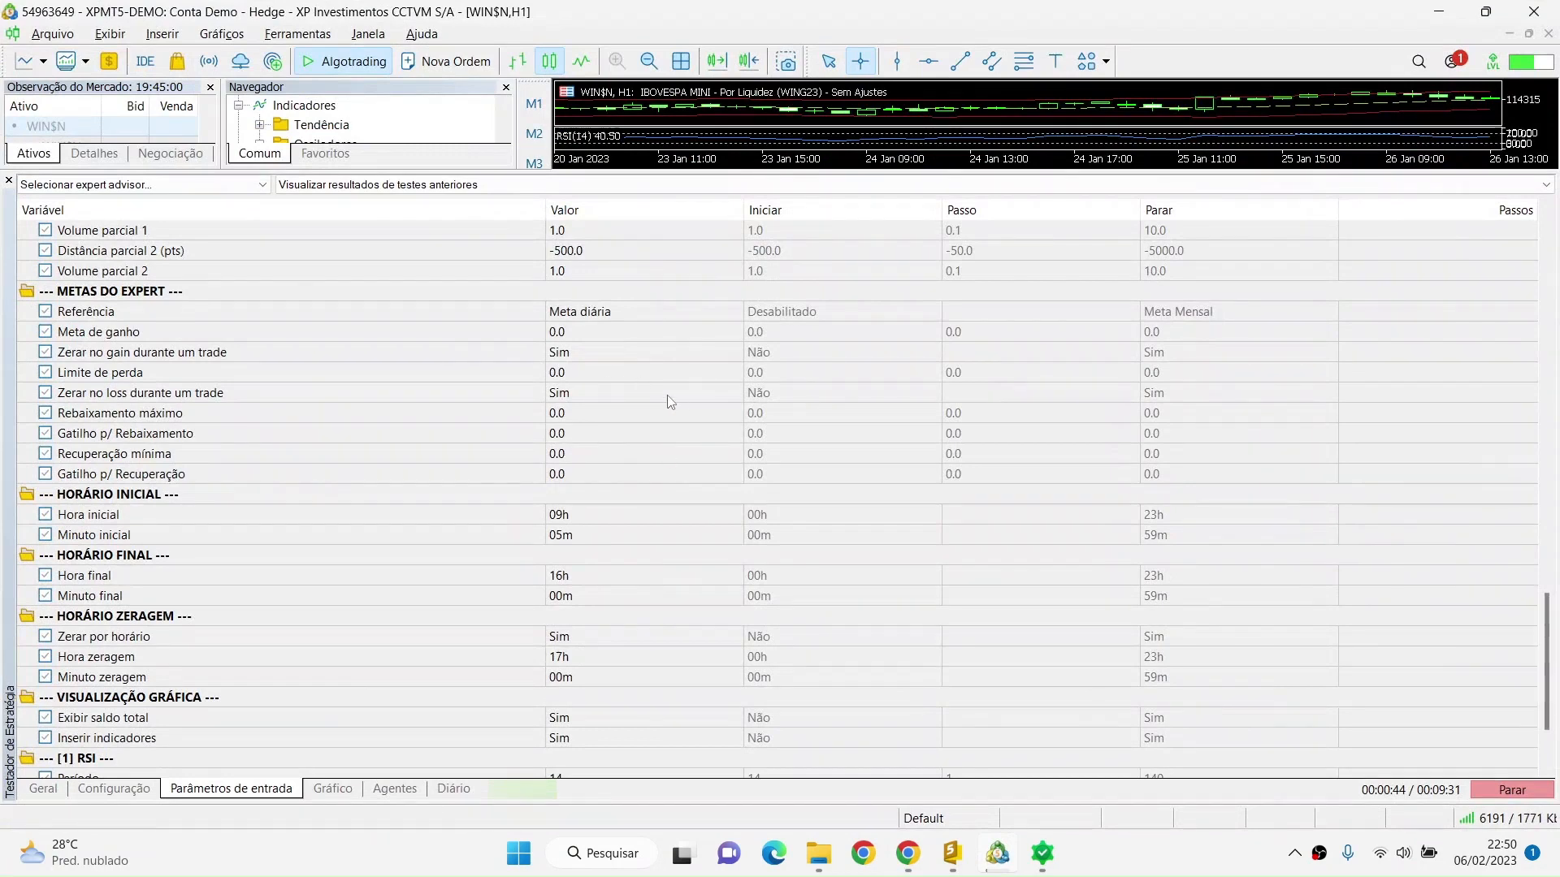
left_click(998, 853)
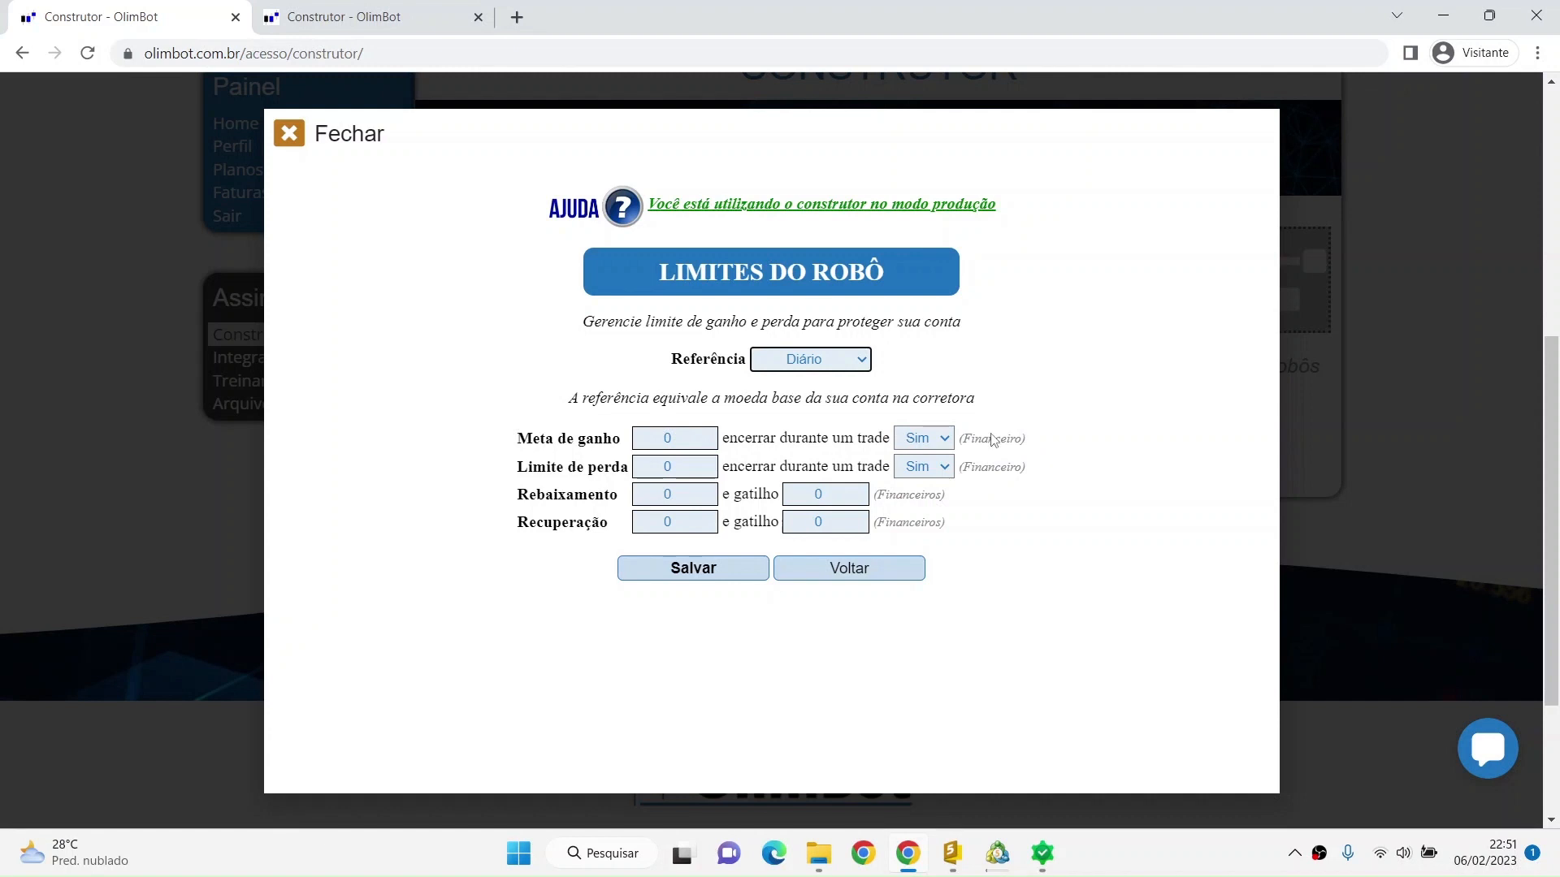
Step: Set closing during a trade to Não for both the gain target and the loss limit
left_click(923, 438)
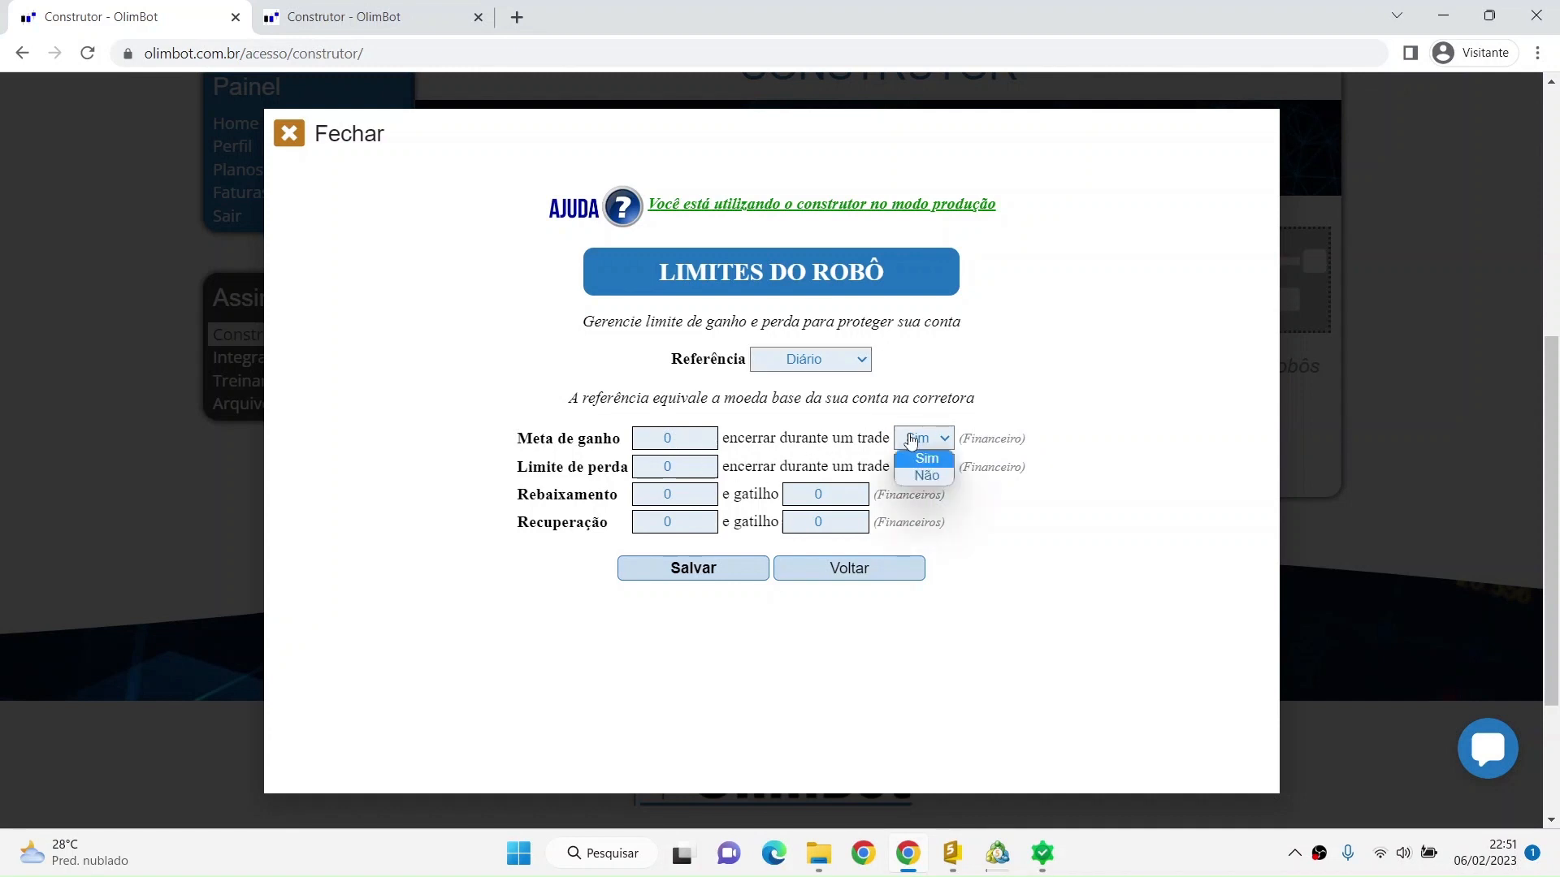
left_click(926, 475)
left_click(924, 466)
left_click(928, 507)
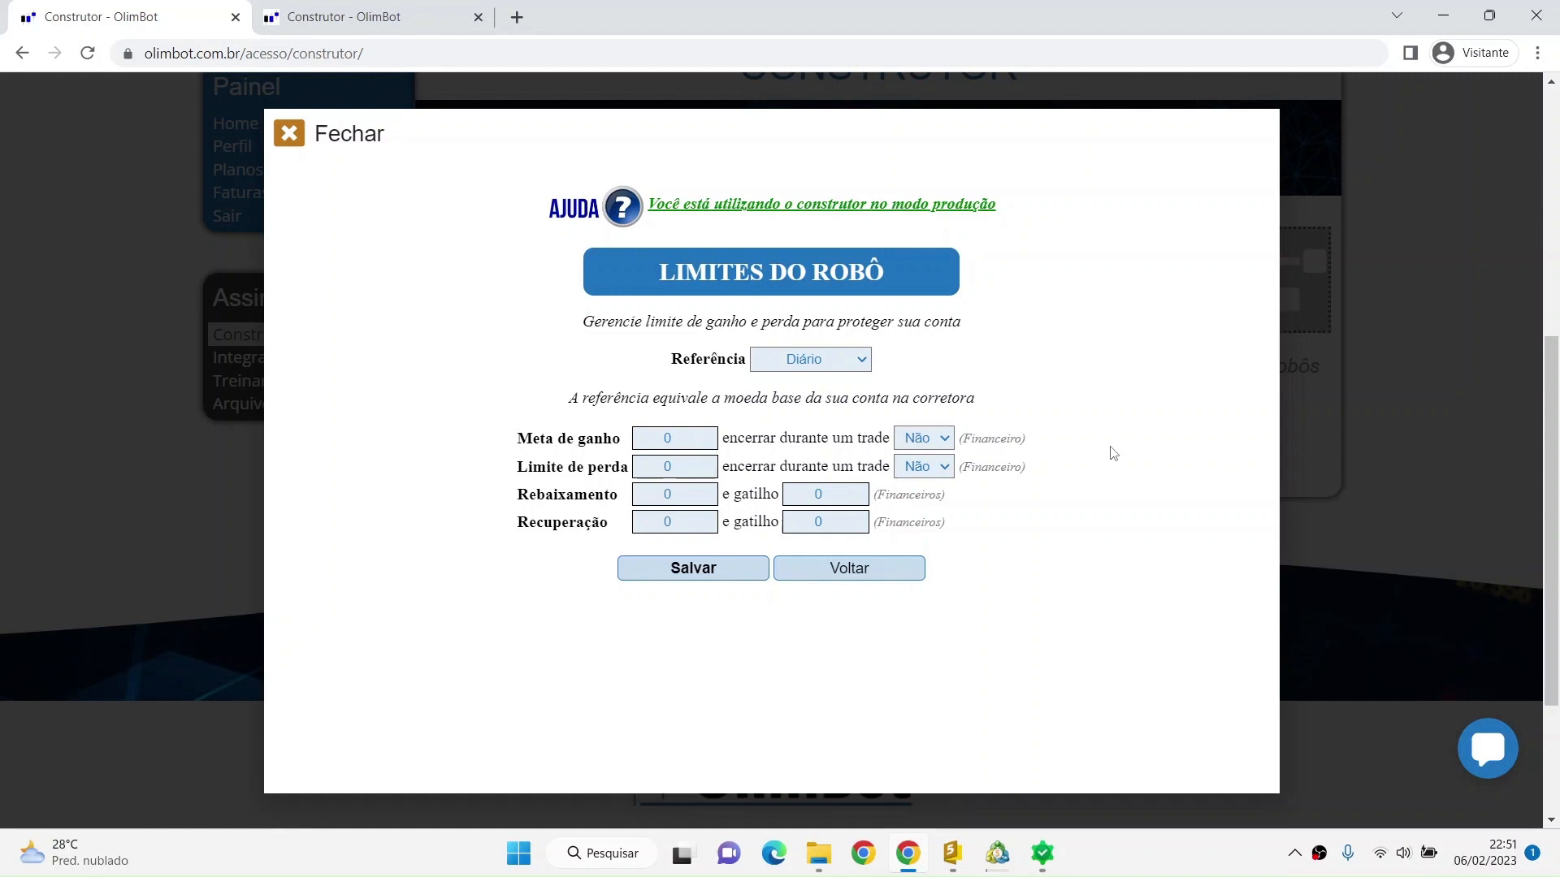
Step: Set closing during a trade to Sim for both Meta de ganho and Limite de perda
left_click(924, 440)
left_click(927, 459)
left_click(924, 466)
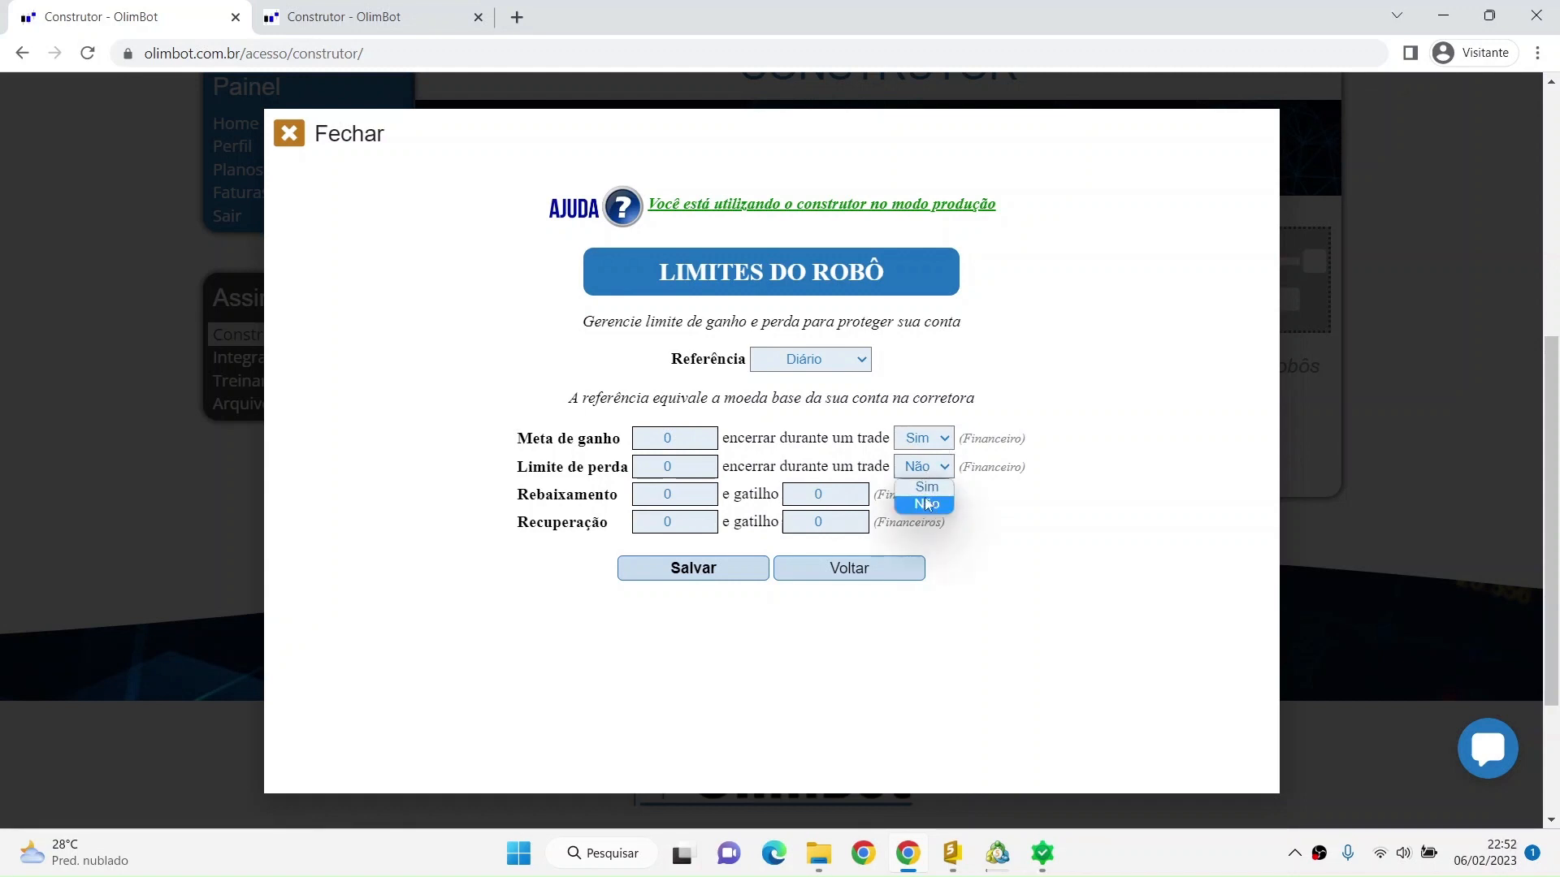
left_click(922, 485)
Step: Examine the gain target and loss limit fields, their close-during-trade option, and the available reference periods
left_click_drag(987, 536, 1032, 445)
left_click(706, 439)
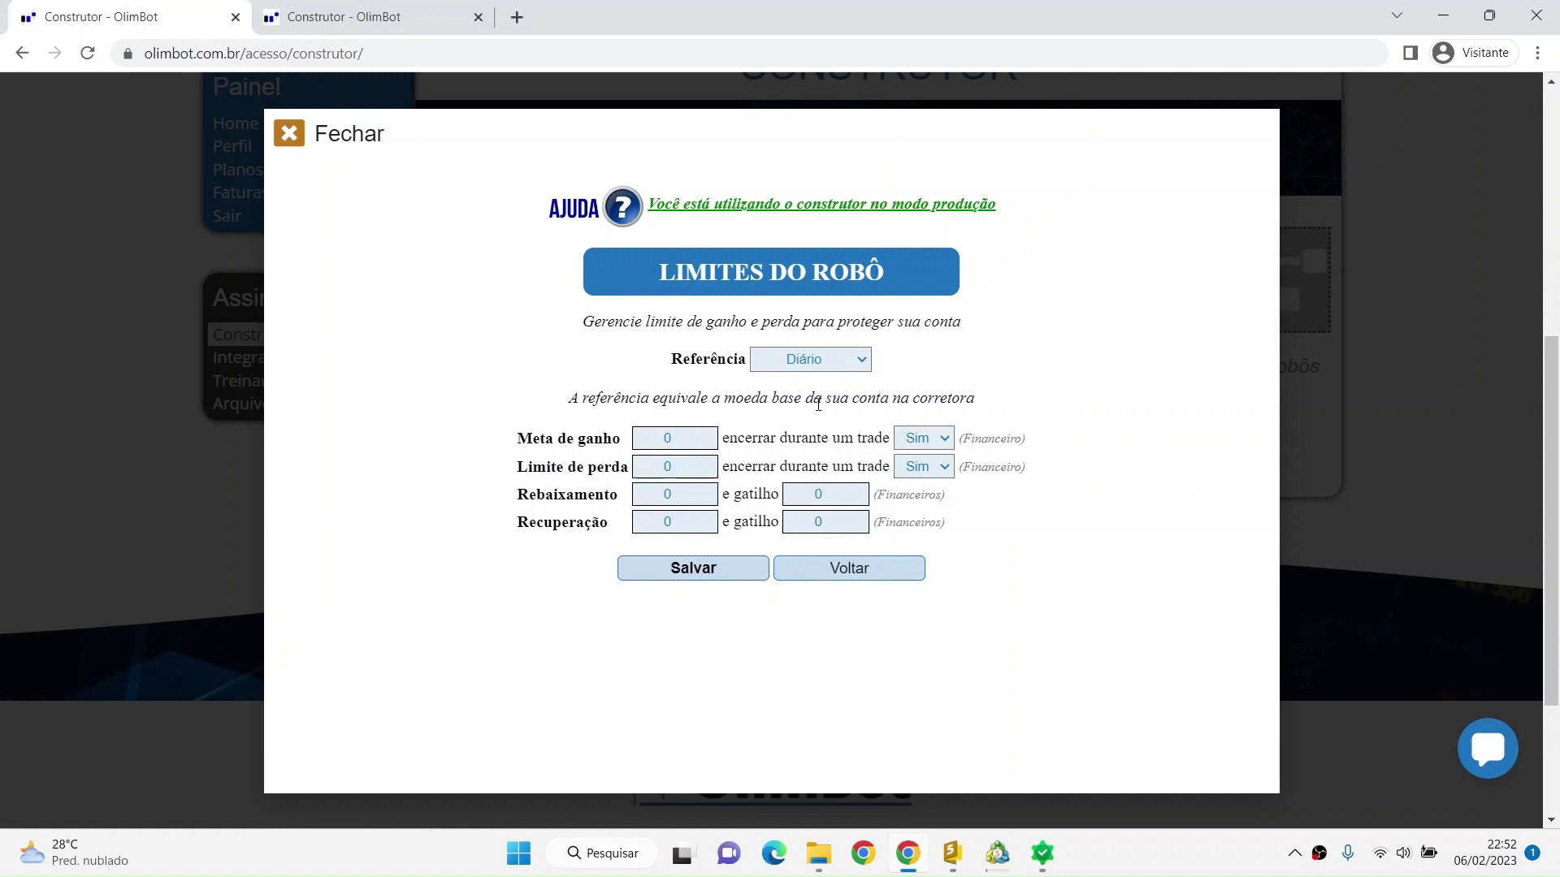
left_click(937, 442)
left_click(937, 442)
left_click(1065, 444)
left_click(796, 363)
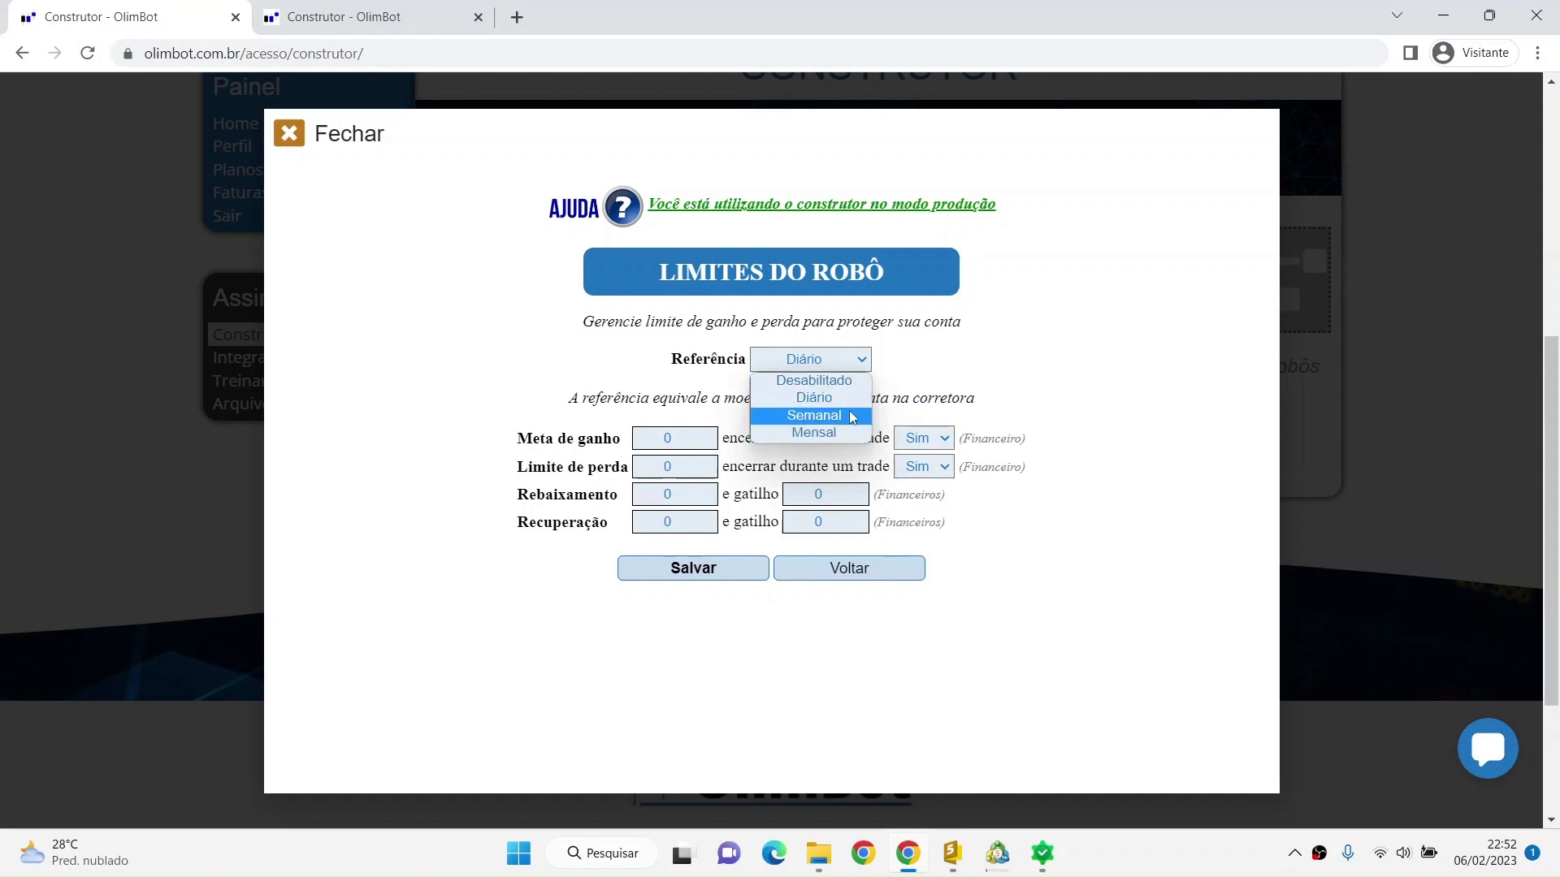
left_click(1077, 425)
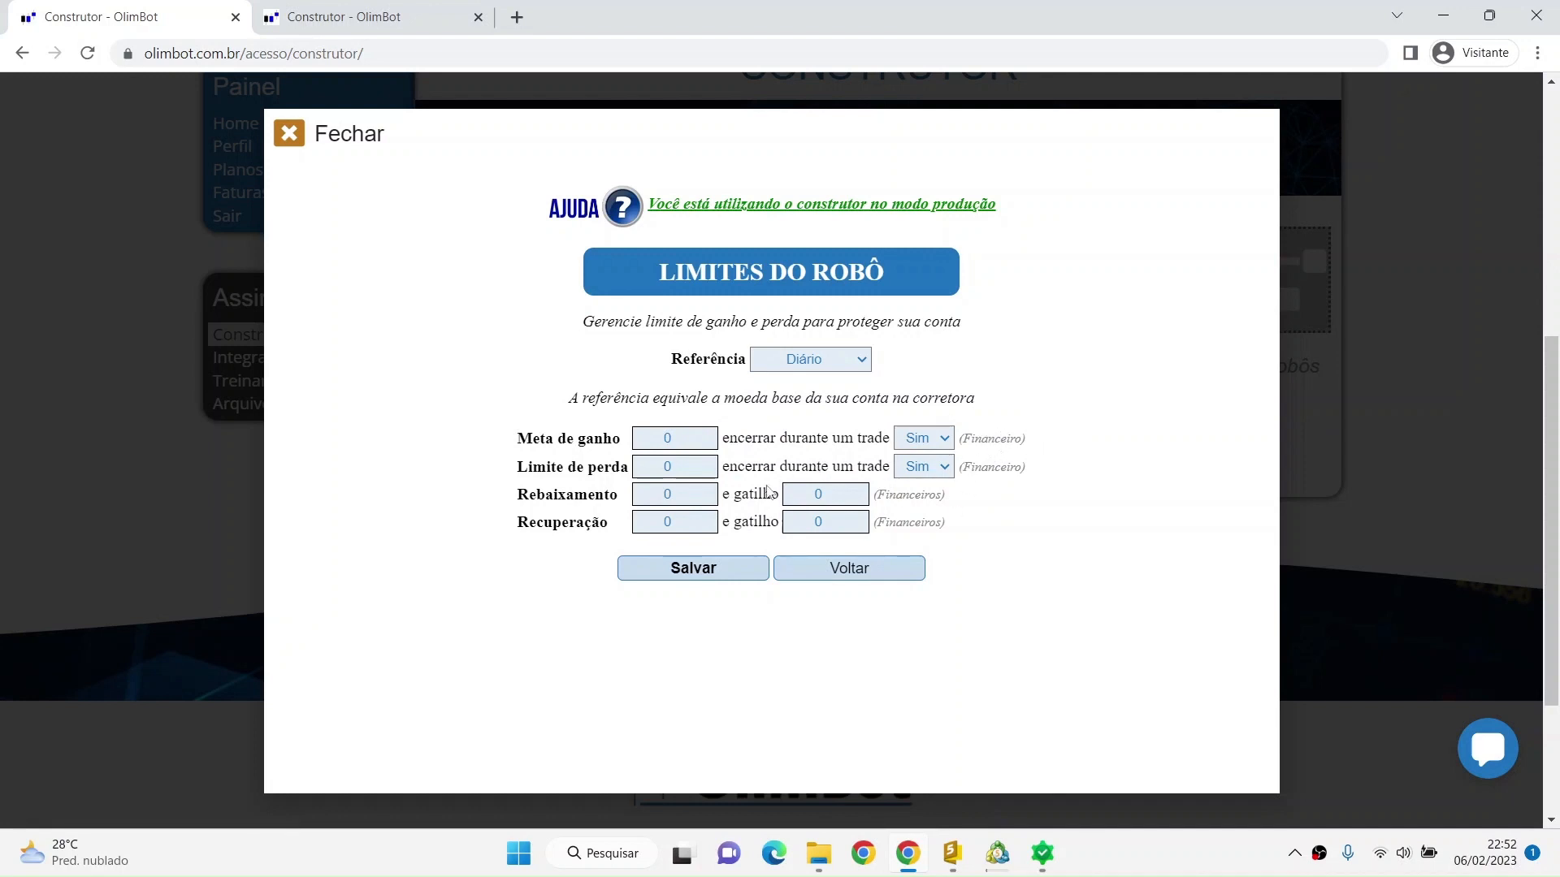
double_click(667, 439)
double_click(667, 467)
left_click(926, 440)
left_click(1022, 442)
double_click(674, 436)
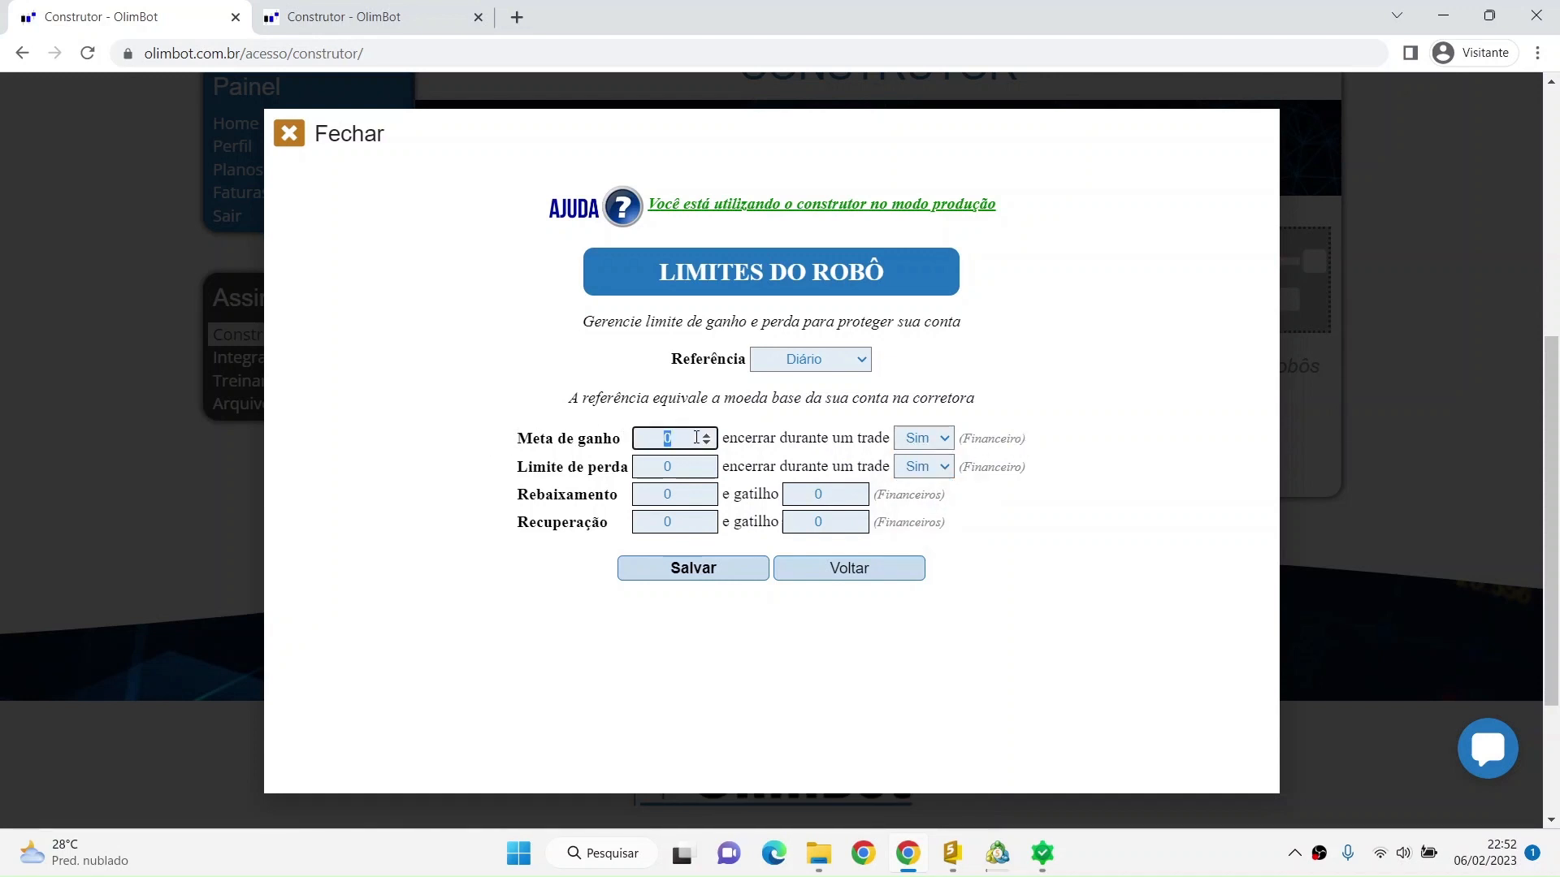
left_click(764, 453)
left_click(991, 867)
left_click(991, 869)
left_click(683, 499)
left_click(931, 497)
left_click(665, 498)
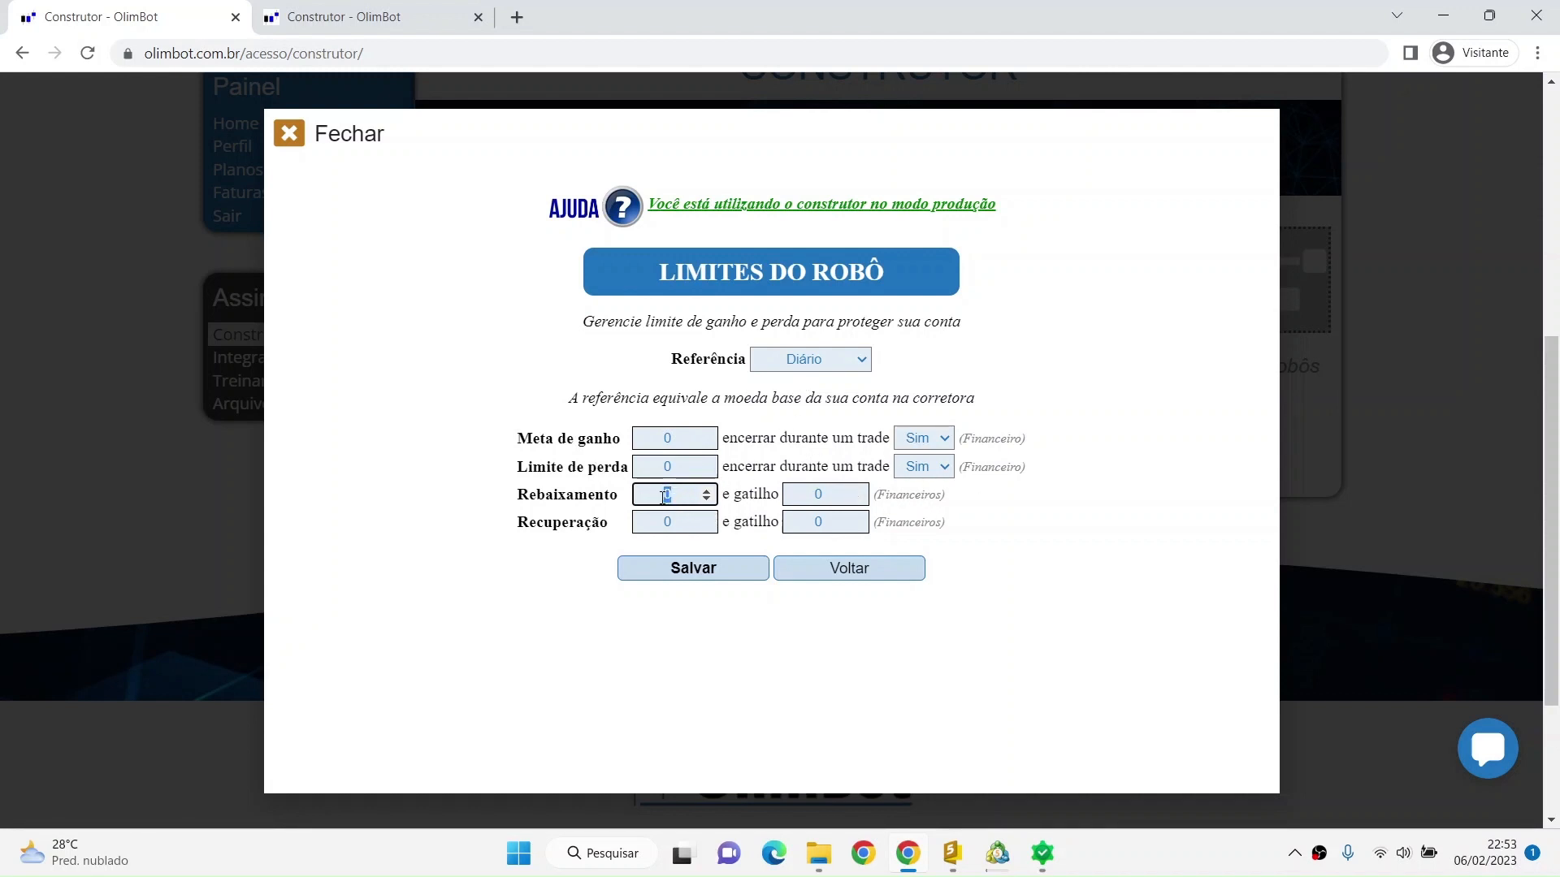
left_click(752, 502)
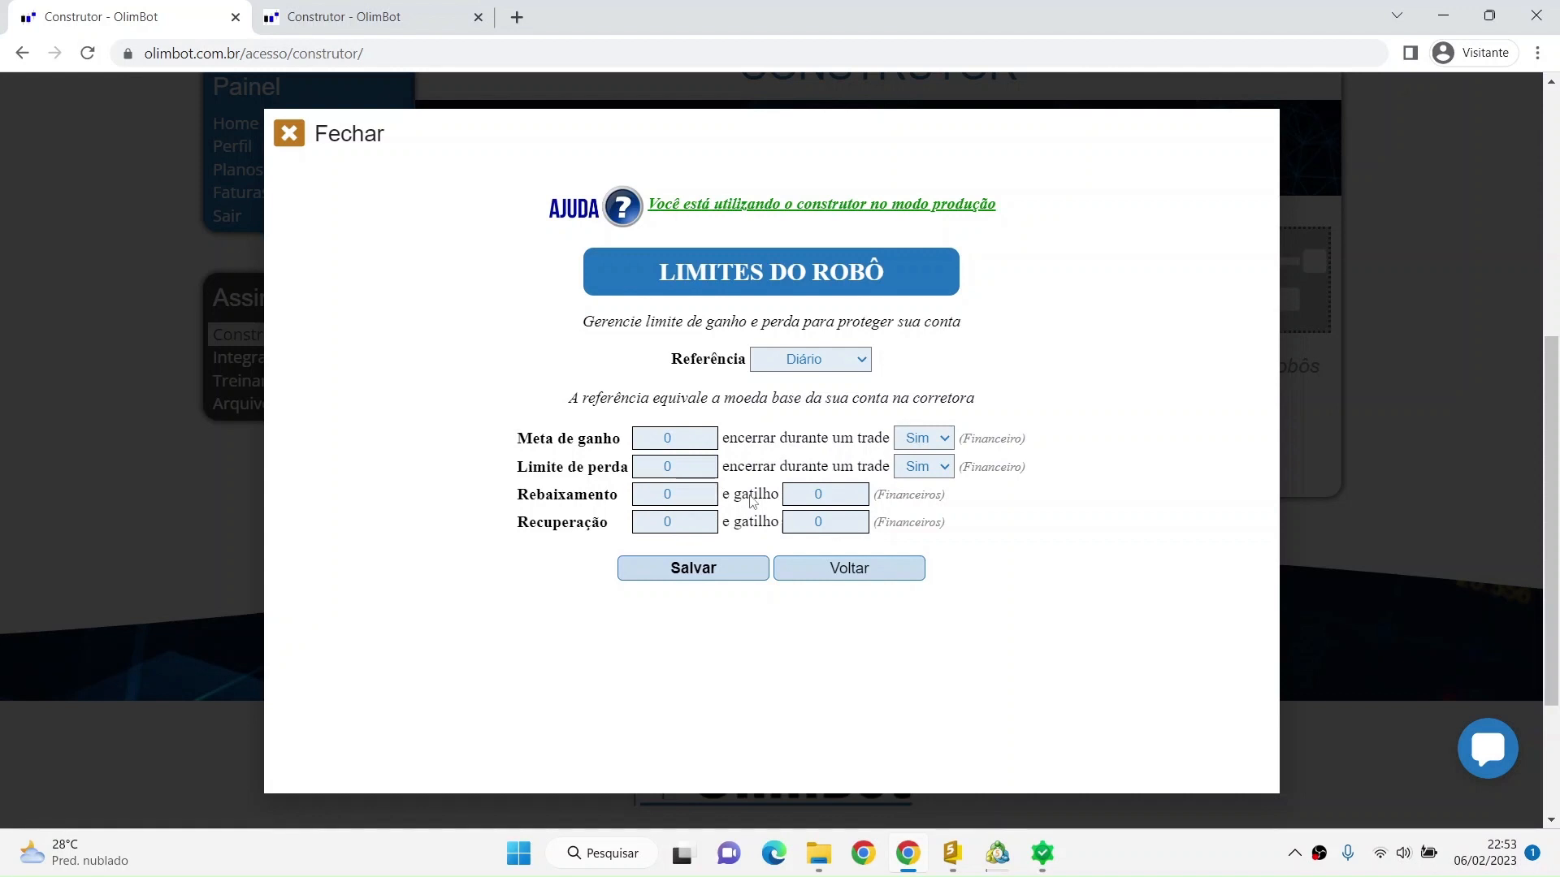
left_click(705, 496)
left_click(748, 497)
left_click(673, 493)
left_click_drag(723, 493, 772, 494)
left_click(927, 494)
Step: Set the Rebaixamento limit to 100 with a gatilho of 250
double_click(697, 498)
type("100")
key("Tab")
type("0,01")
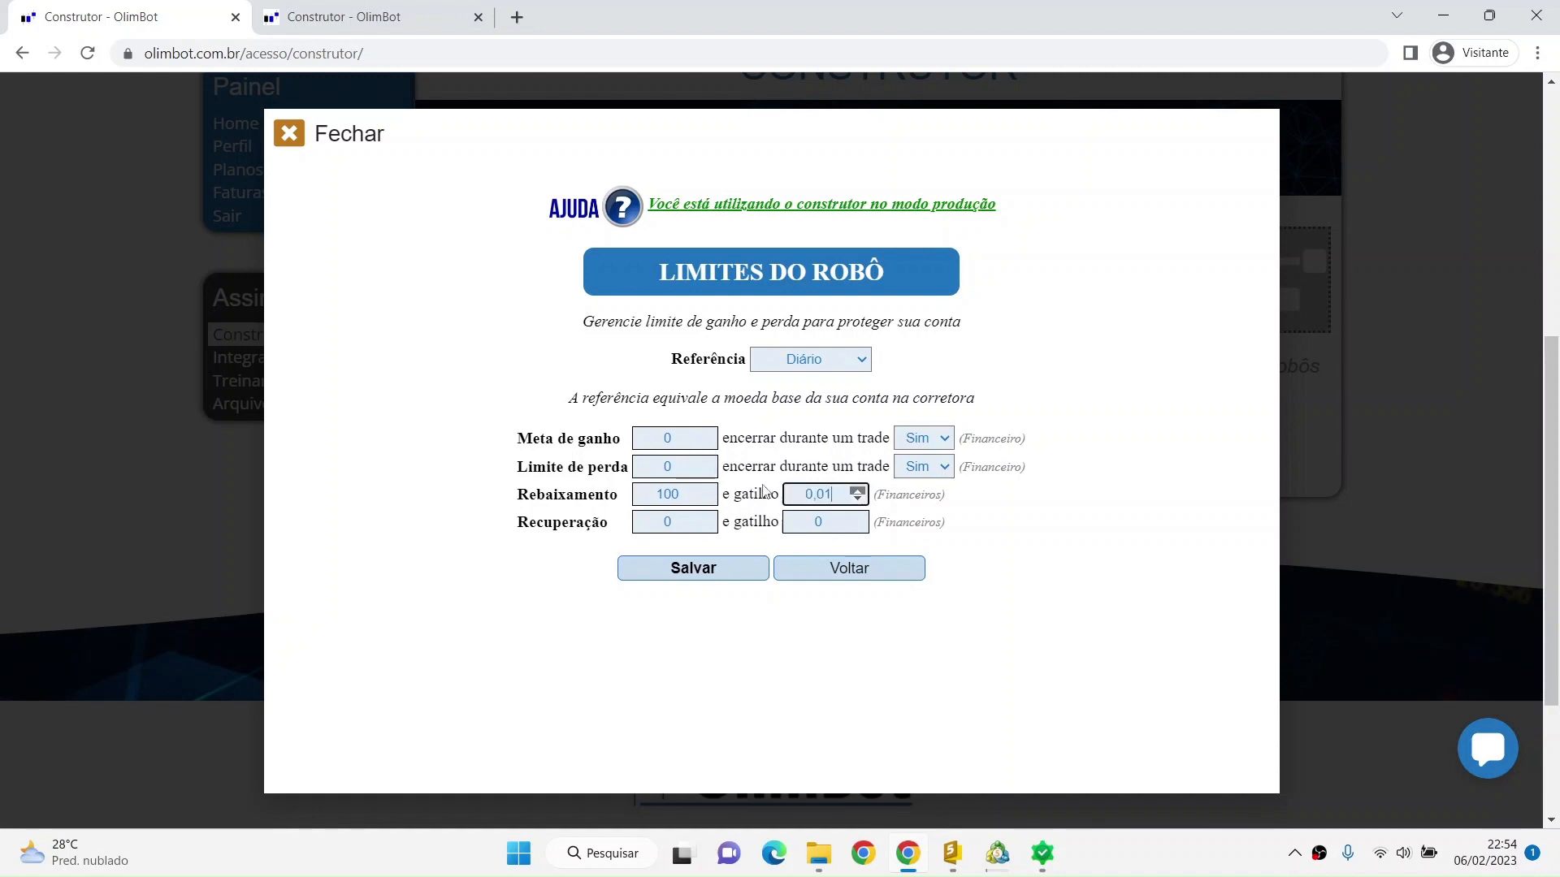
key("ctrl+a")
type("250")
left_click(913, 498)
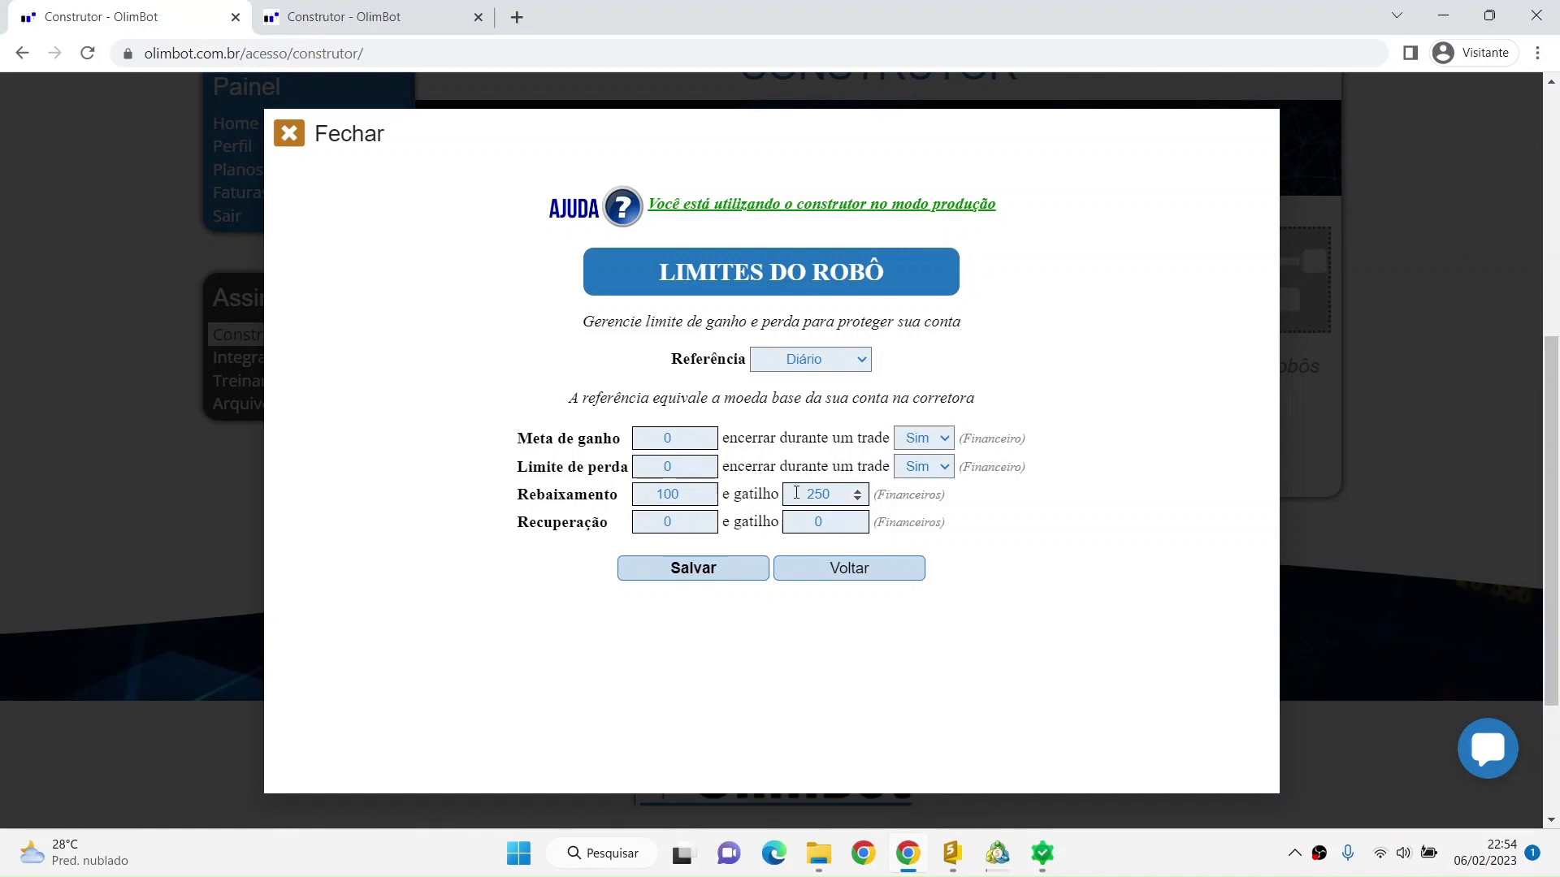
left_click_drag(803, 493, 860, 486)
left_click(907, 493)
left_click_drag(799, 494, 832, 495)
left_click_drag(684, 495, 663, 495)
left_click_drag(799, 494, 838, 495)
left_click(916, 494)
left_click_drag(801, 495, 839, 495)
left_click(883, 497)
double_click(668, 494)
left_click(884, 498)
double_click(639, 497)
left_click(908, 501)
double_click(649, 497)
left_click(899, 497)
Step: Set the Recuperação limit to 100 with a gatilho of 250
double_click(671, 520)
type("100")
left_click(835, 529)
key("BackSpace")
type("250")
left_click(904, 526)
left_click_drag(840, 524, 806, 524)
left_click(659, 523)
double_click(659, 523)
left_click(946, 532)
left_click(840, 523)
double_click(840, 523)
left_click(909, 527)
double_click(818, 522)
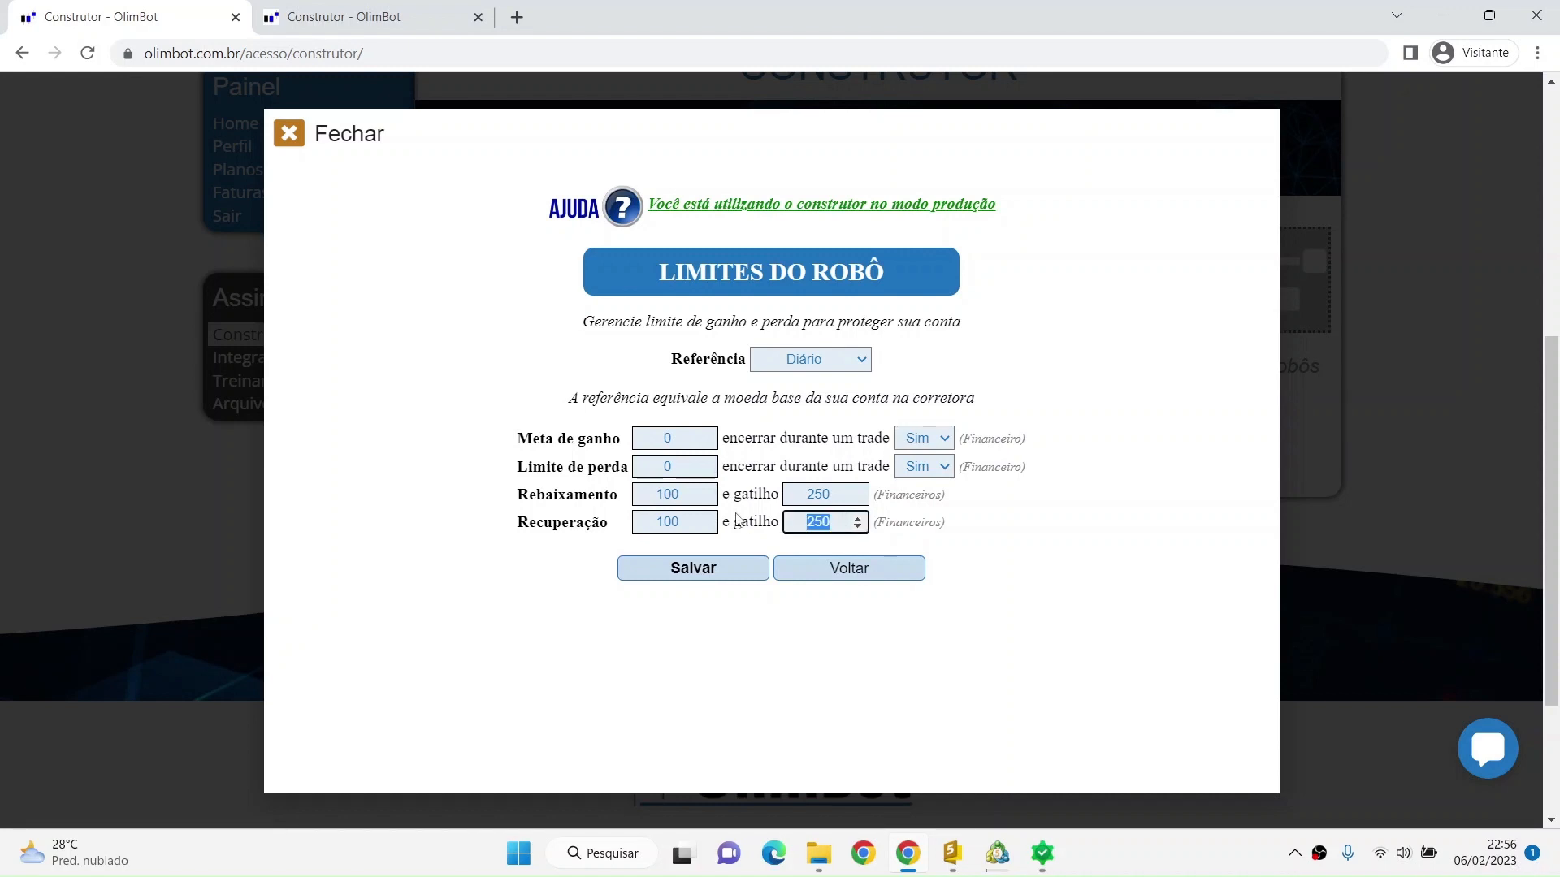
type("250")
left_click(930, 533)
left_click_drag(833, 525, 778, 525)
left_click(944, 536)
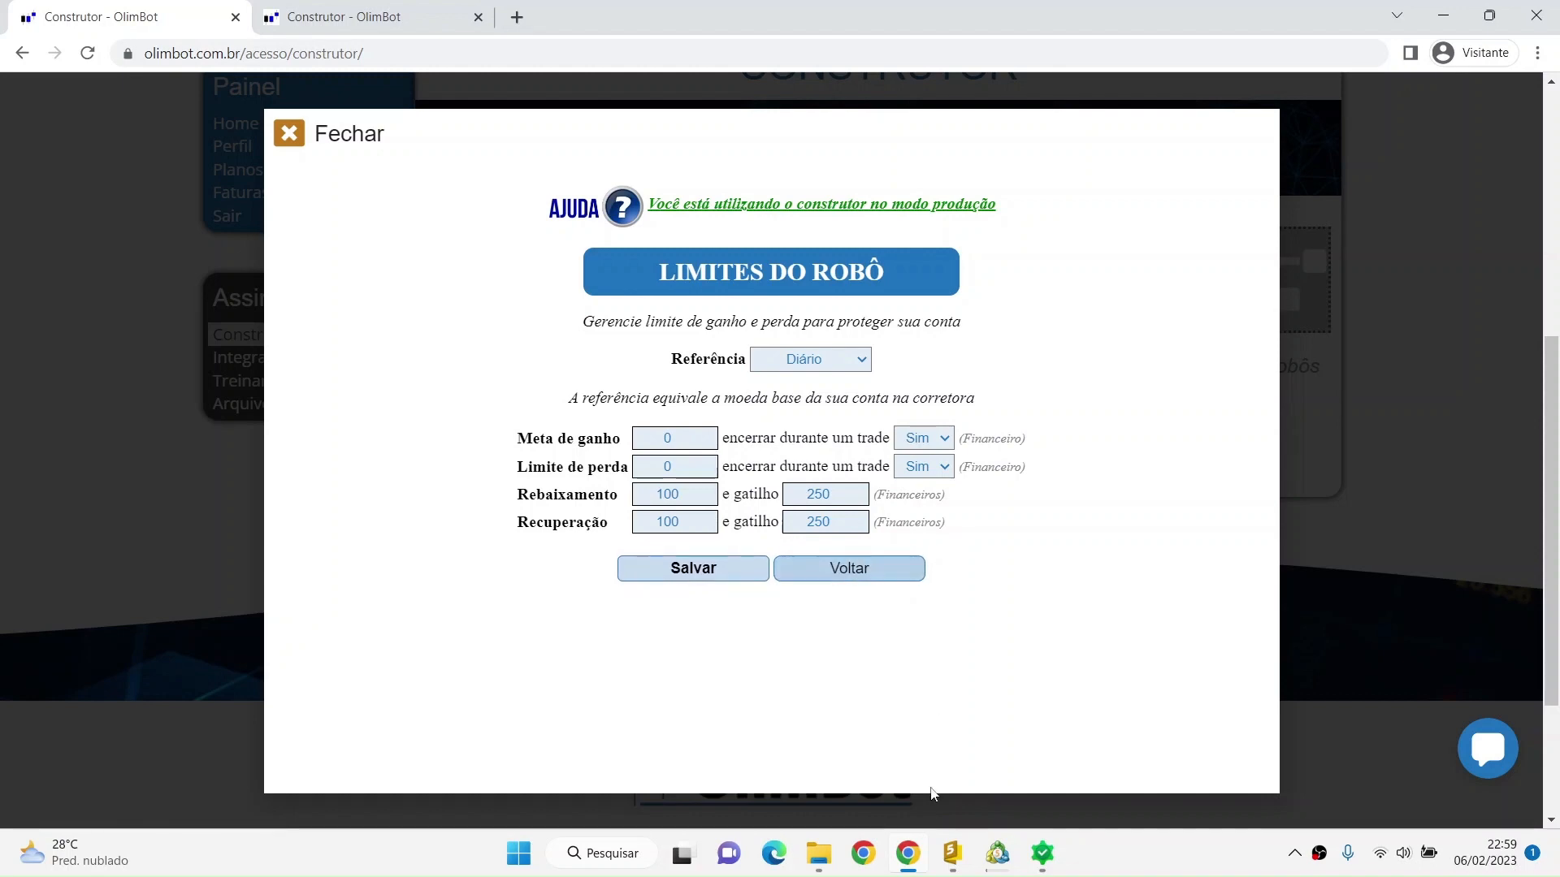
Step: Switch to MetaTrader 5, examine the METAS DO EXPERT goals, drawdown and recovery parameters, and return to the OlimBot builder
left_click(956, 854)
left_click(953, 854)
left_click(998, 853)
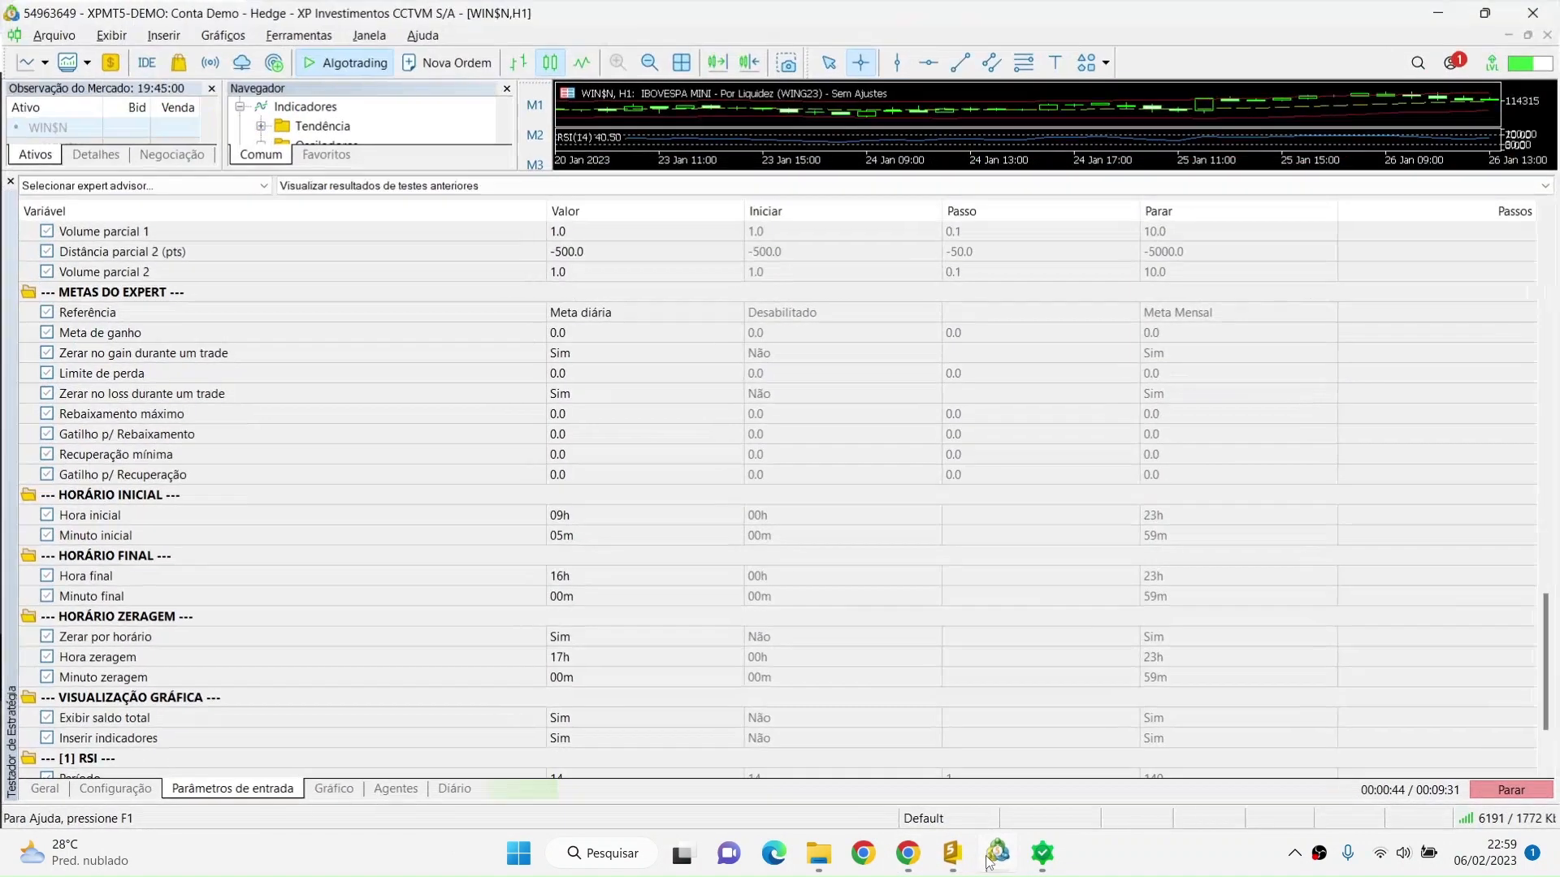
scroll(331, 514, "down", 2)
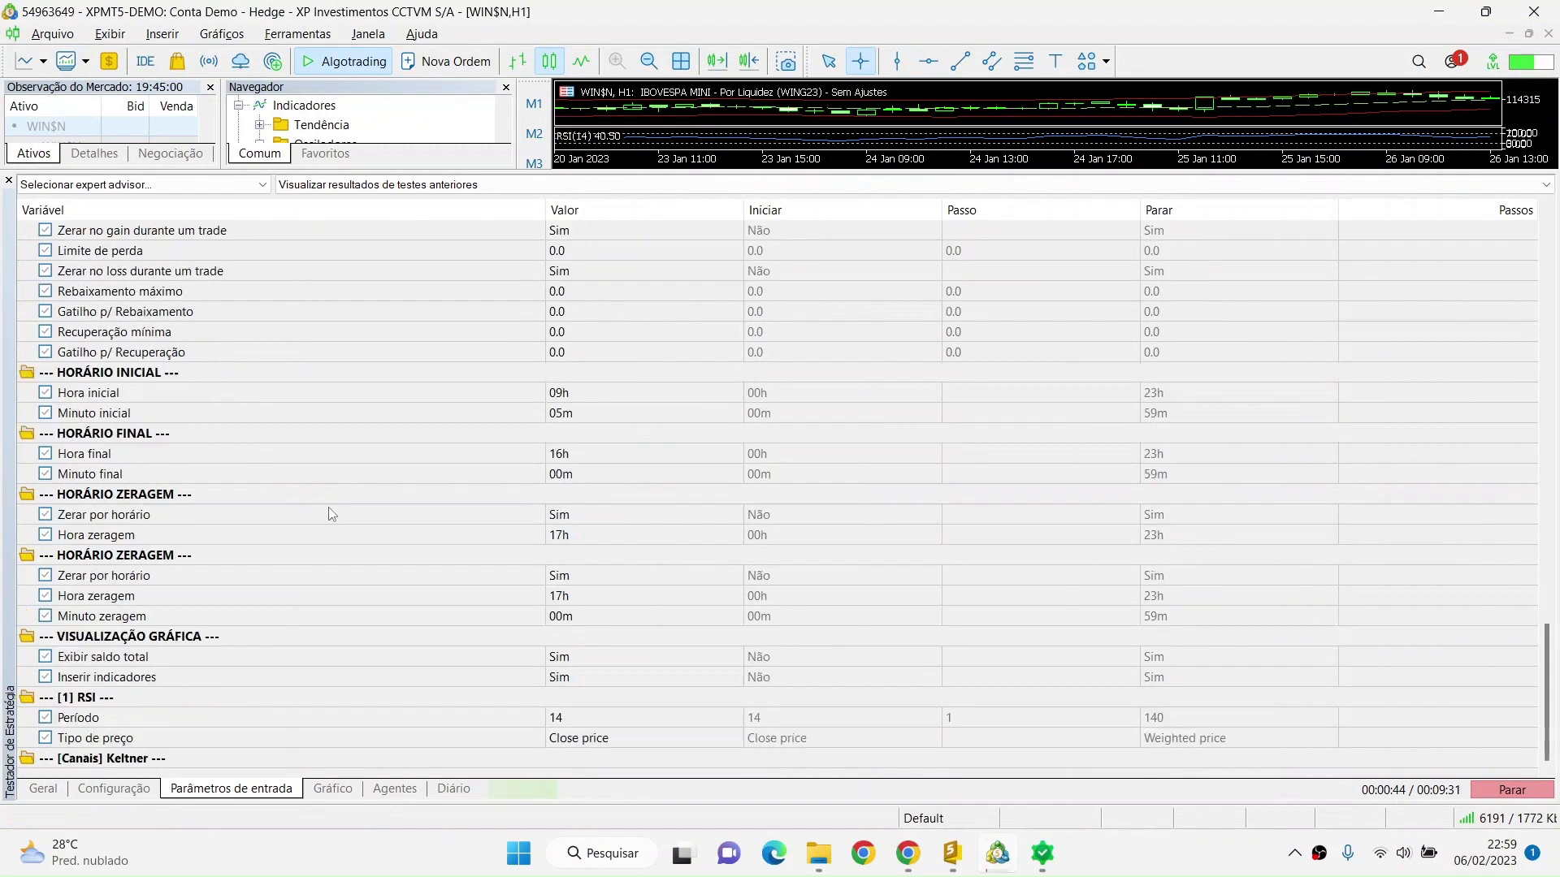
scroll(335, 518, "up", 3)
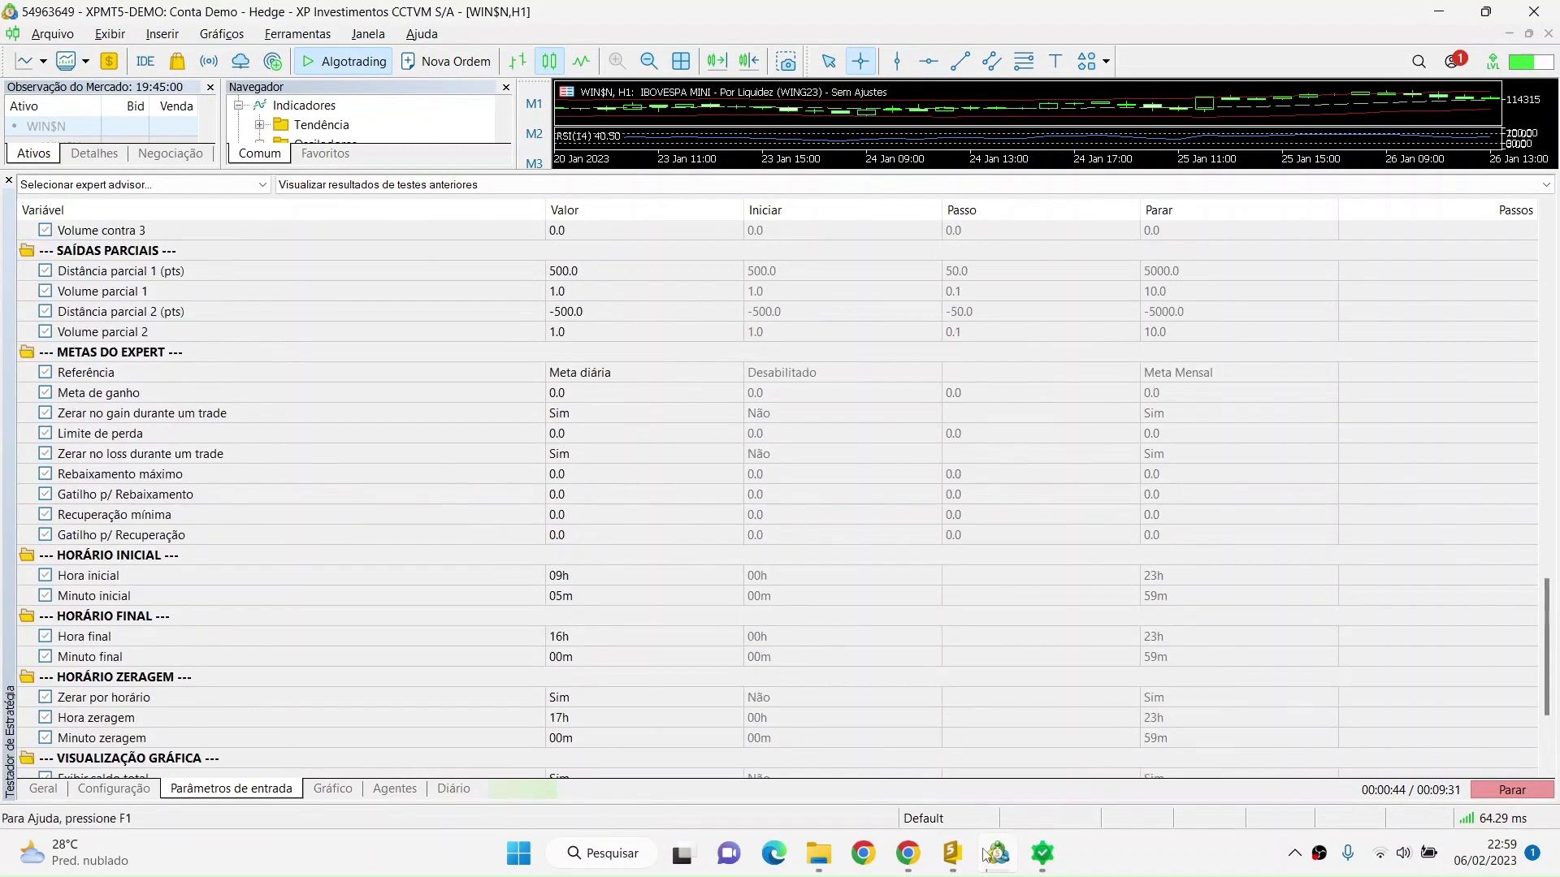
left_click(1011, 864)
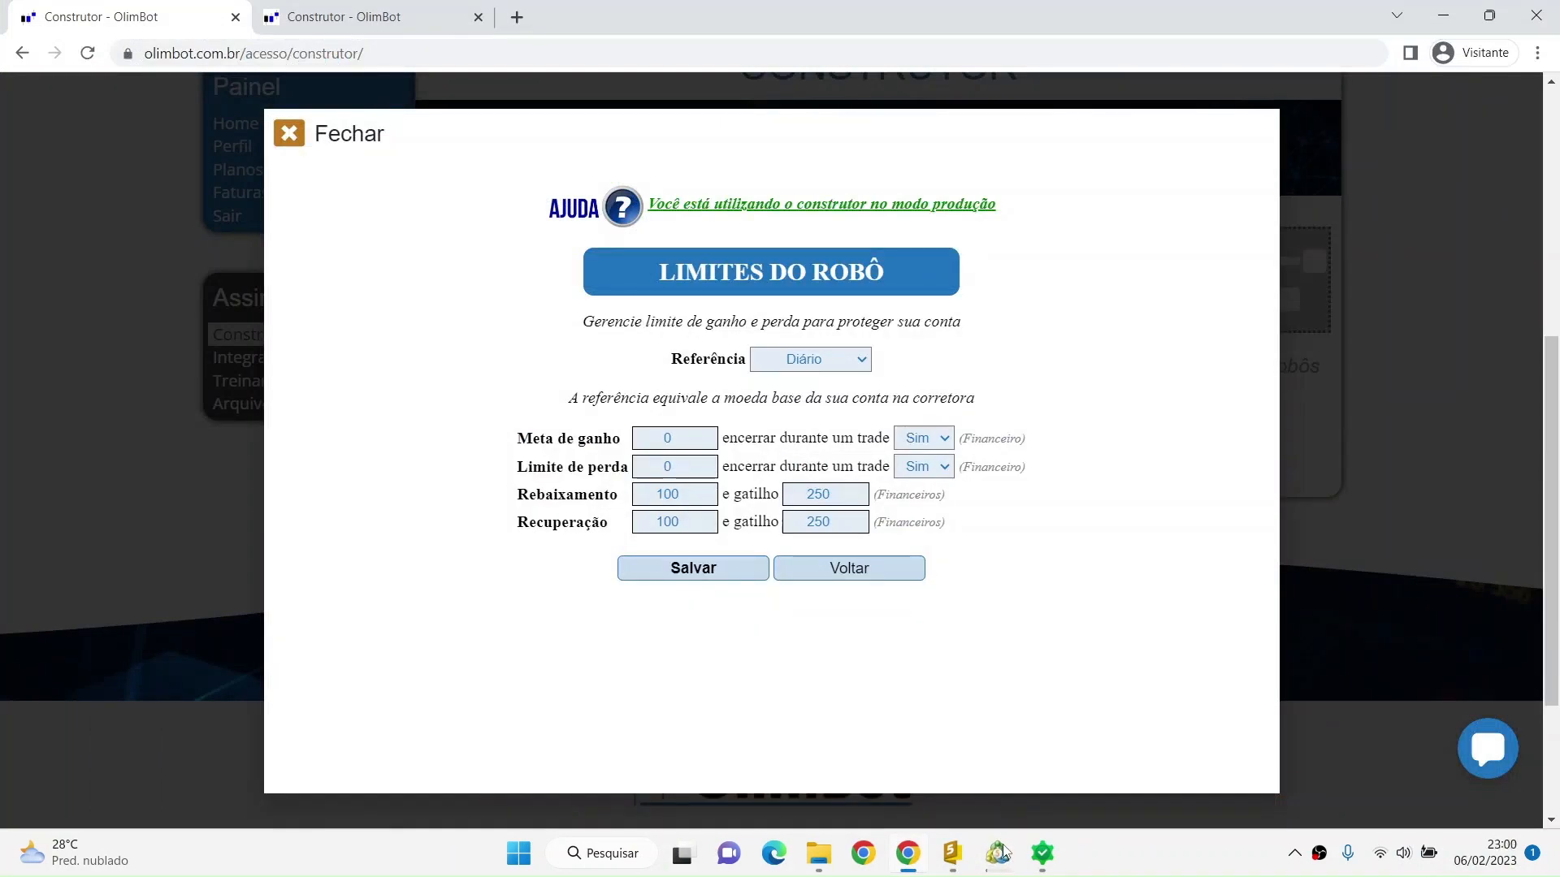
left_click(1003, 849)
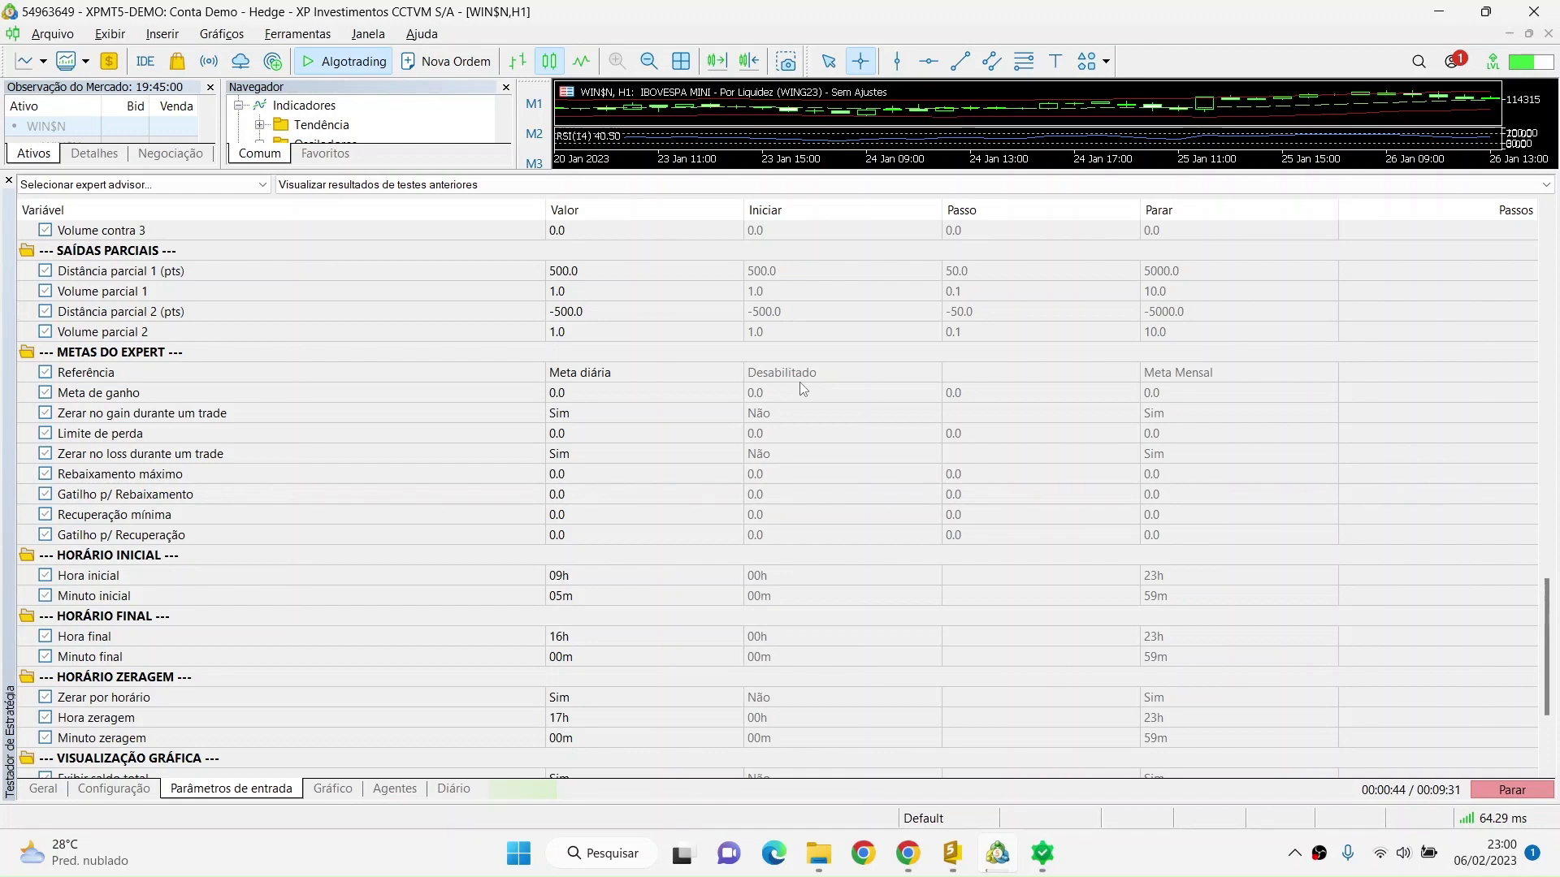
scroll(742, 425, "down", 2)
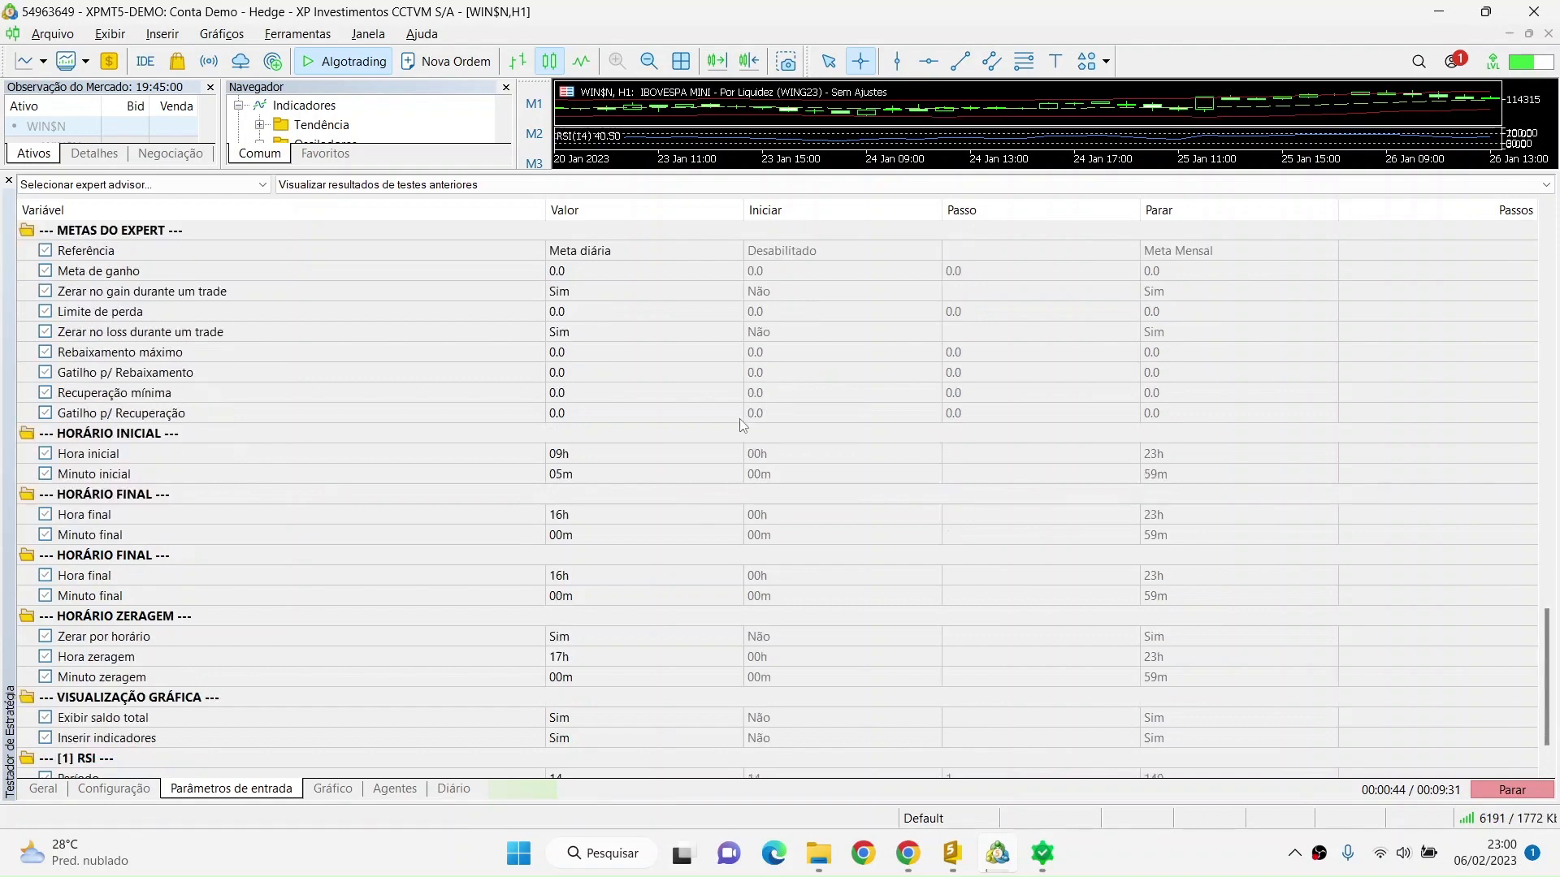
scroll(742, 424, "up", 5)
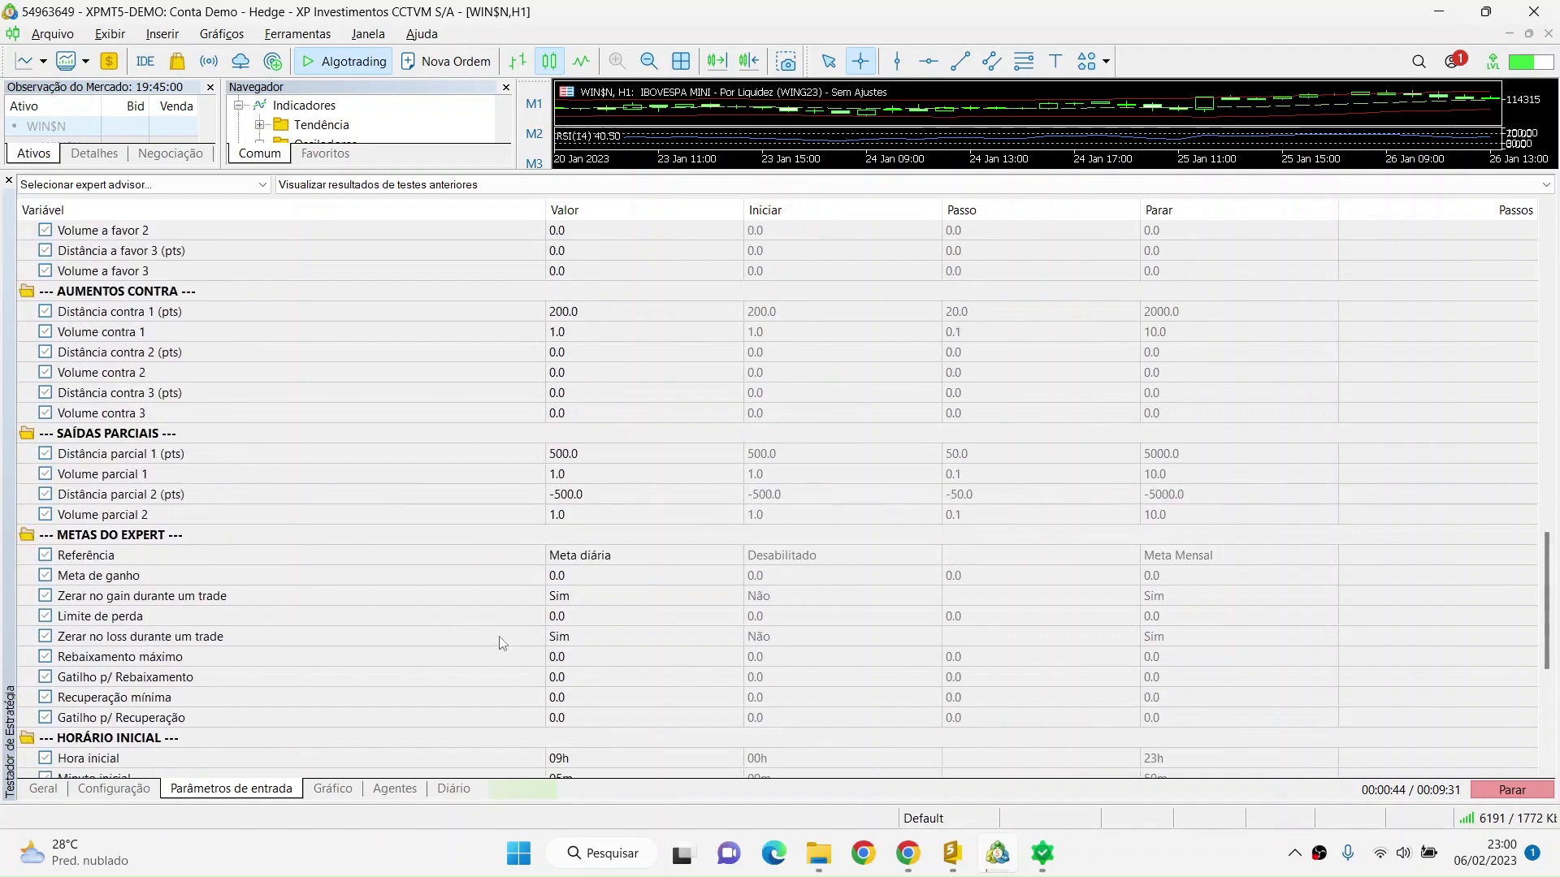
scroll(487, 646, "down", 3)
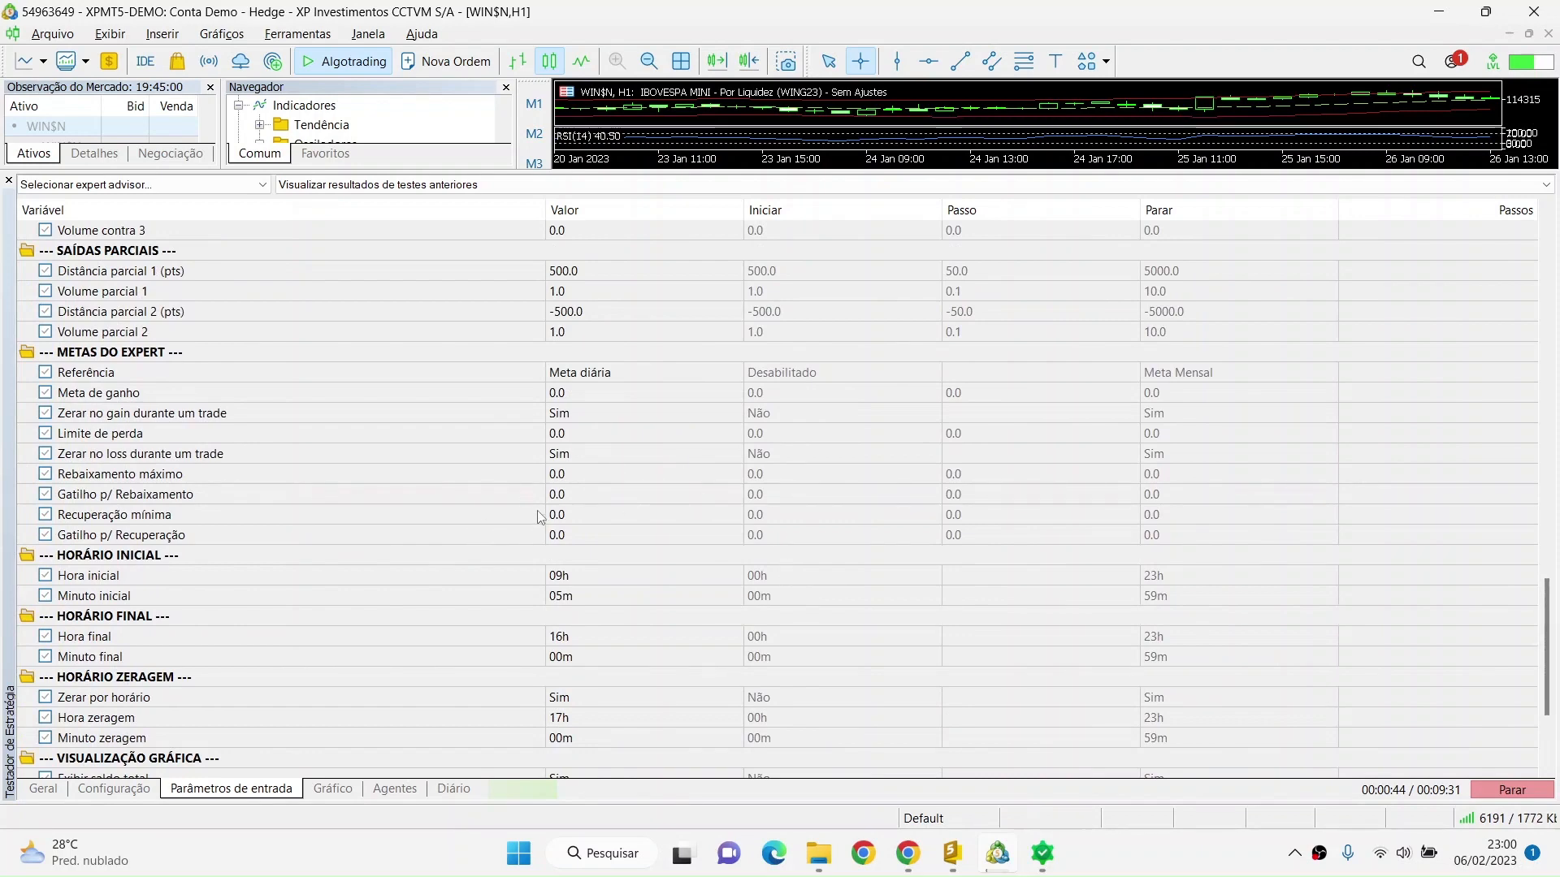
left_click(944, 858)
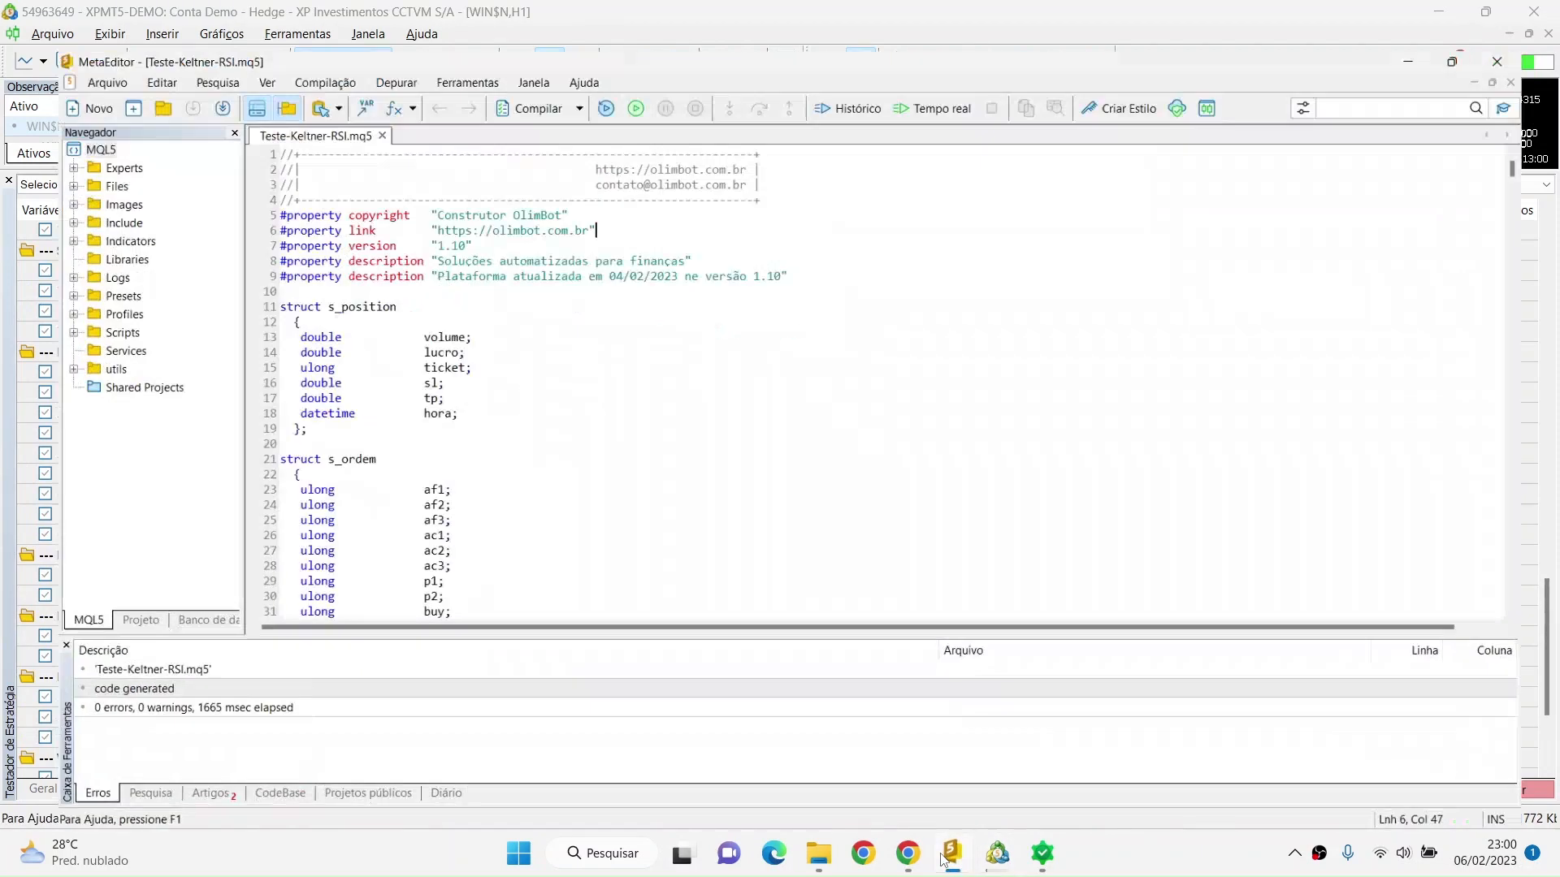
left_click(916, 856)
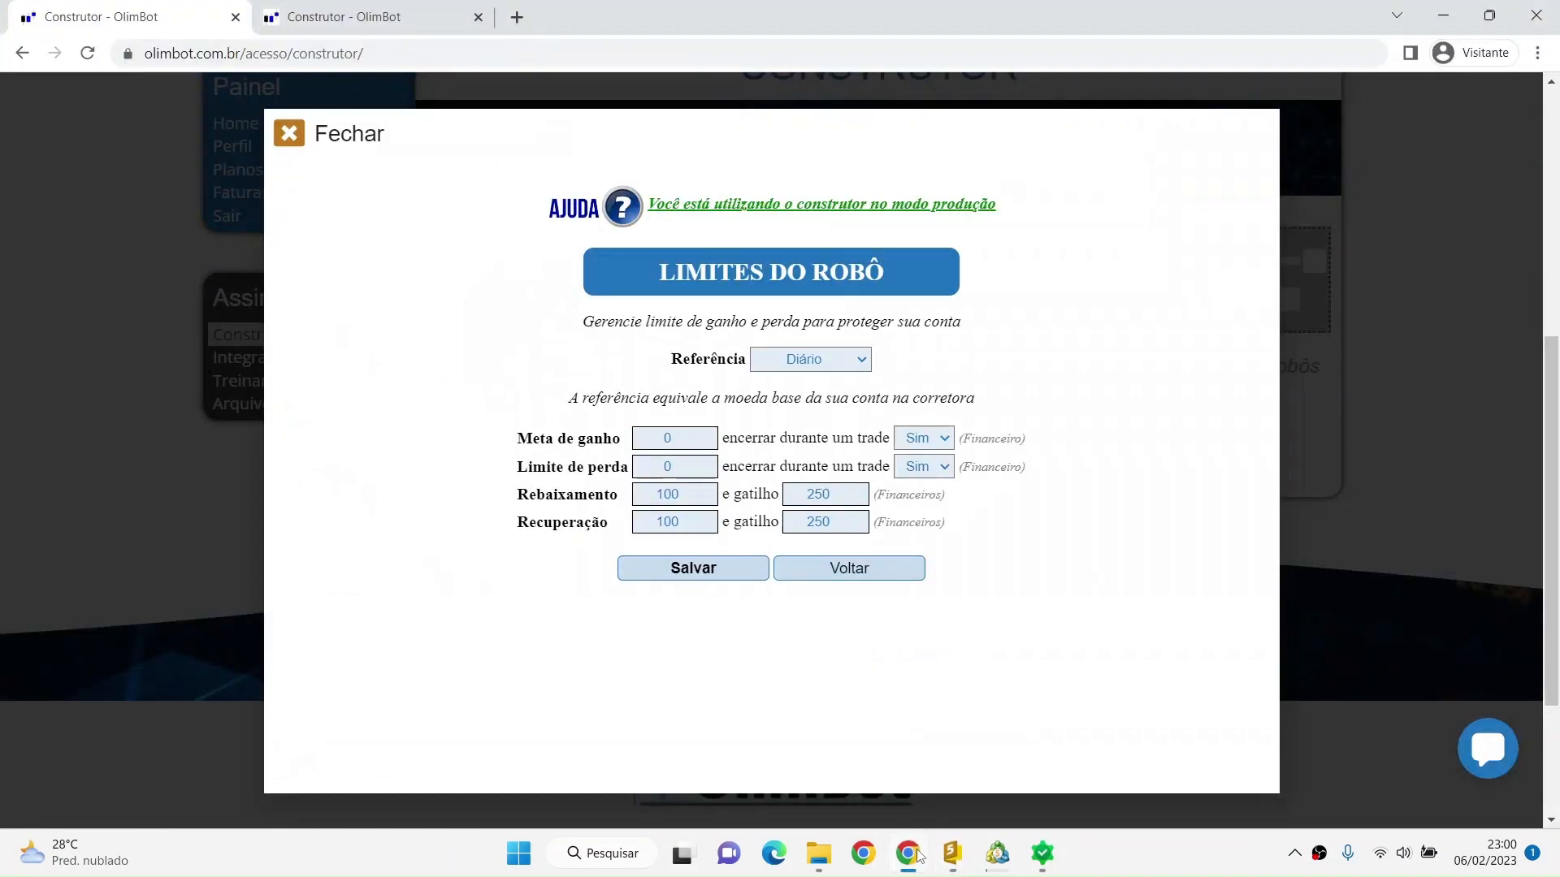
Step: Save the robot limits and review the stop-loss repositioning option in the final adjustments
left_click(714, 579)
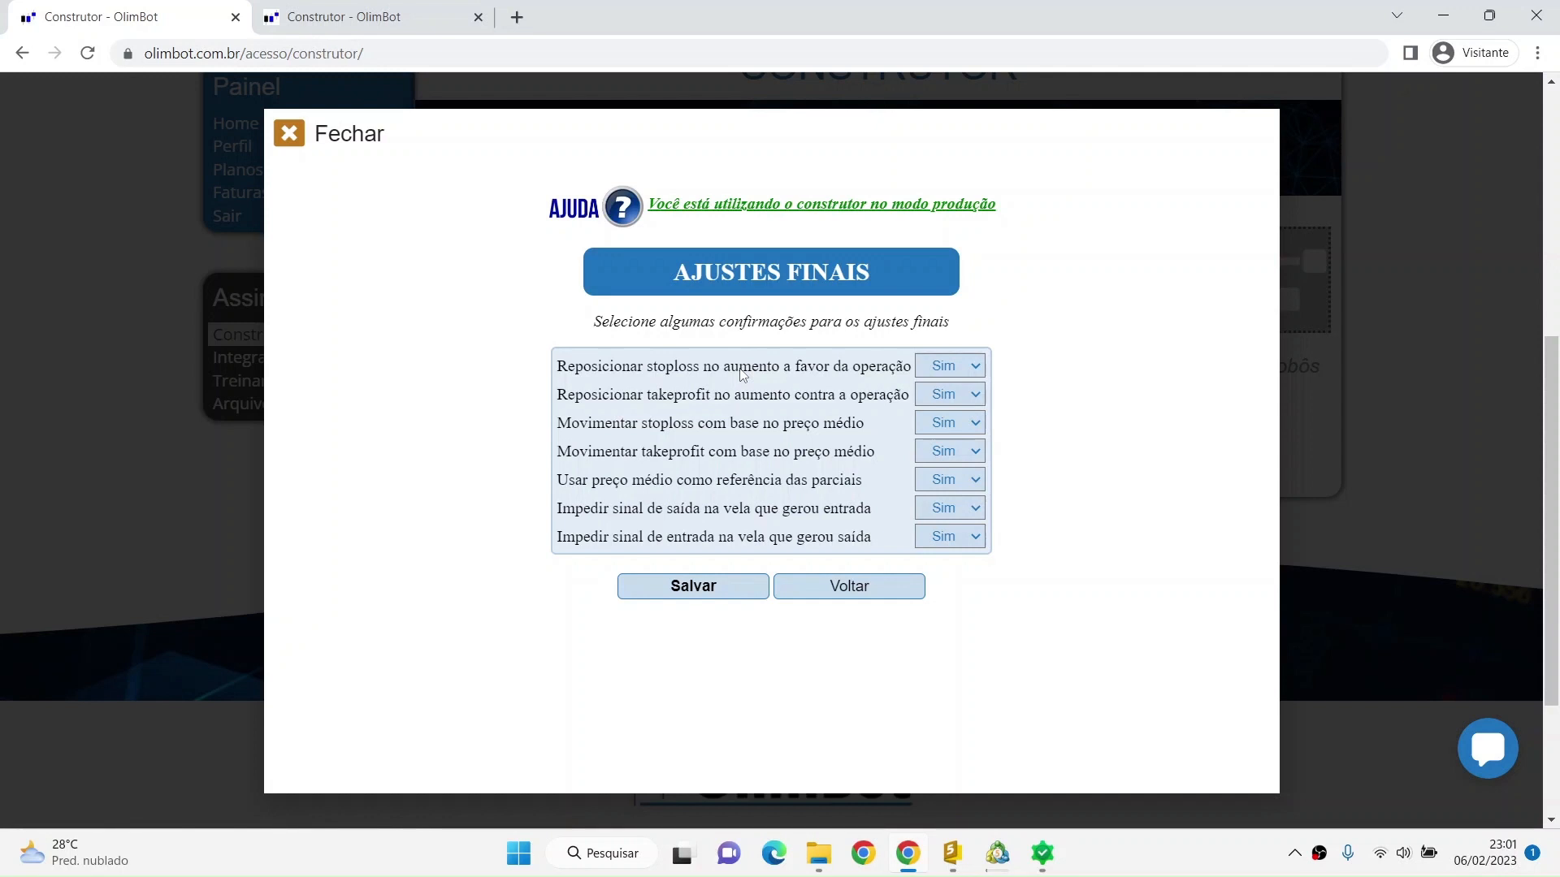
left_click_drag(558, 368, 700, 375)
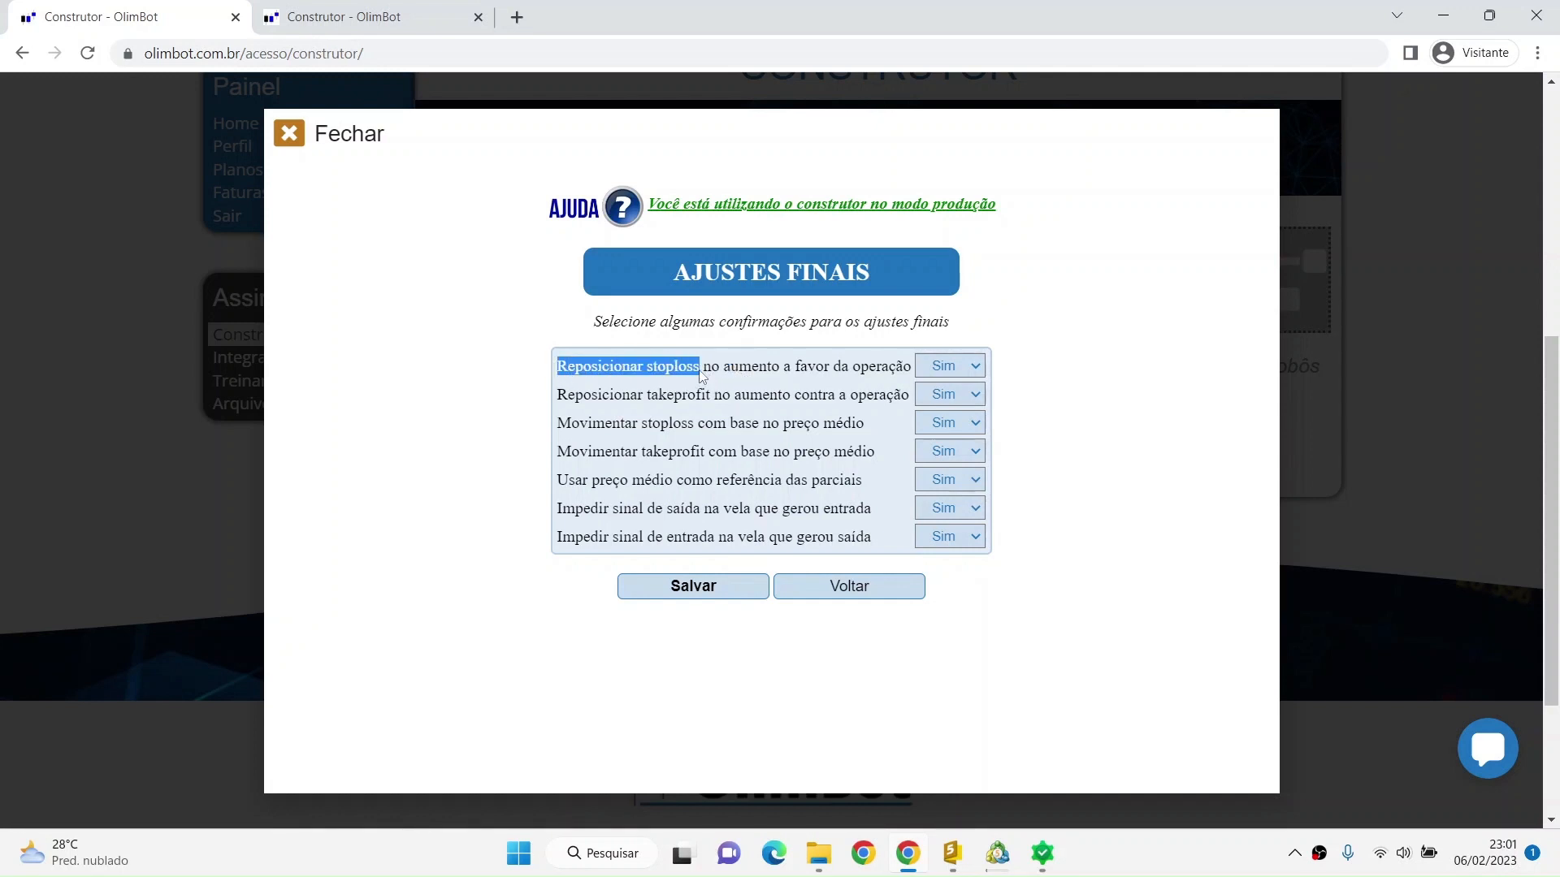
left_click(905, 377)
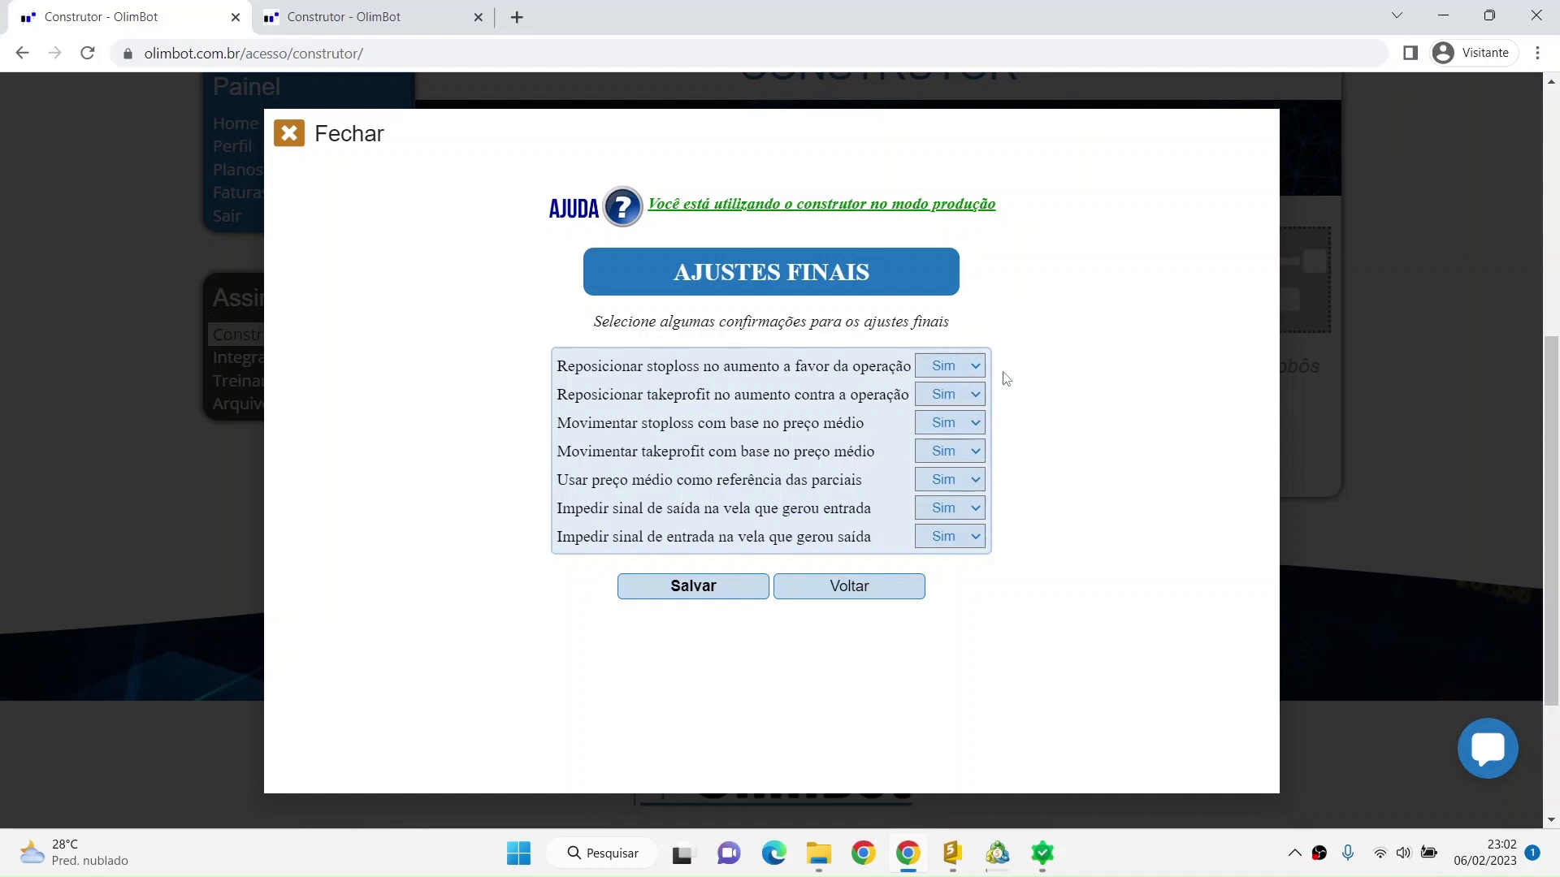
Step: Switch "Reposicionar stoploss no aumento a favor da operação" to Não and set it back to Sim
left_click(968, 367)
left_click(965, 407)
left_click(1051, 361)
left_click(943, 364)
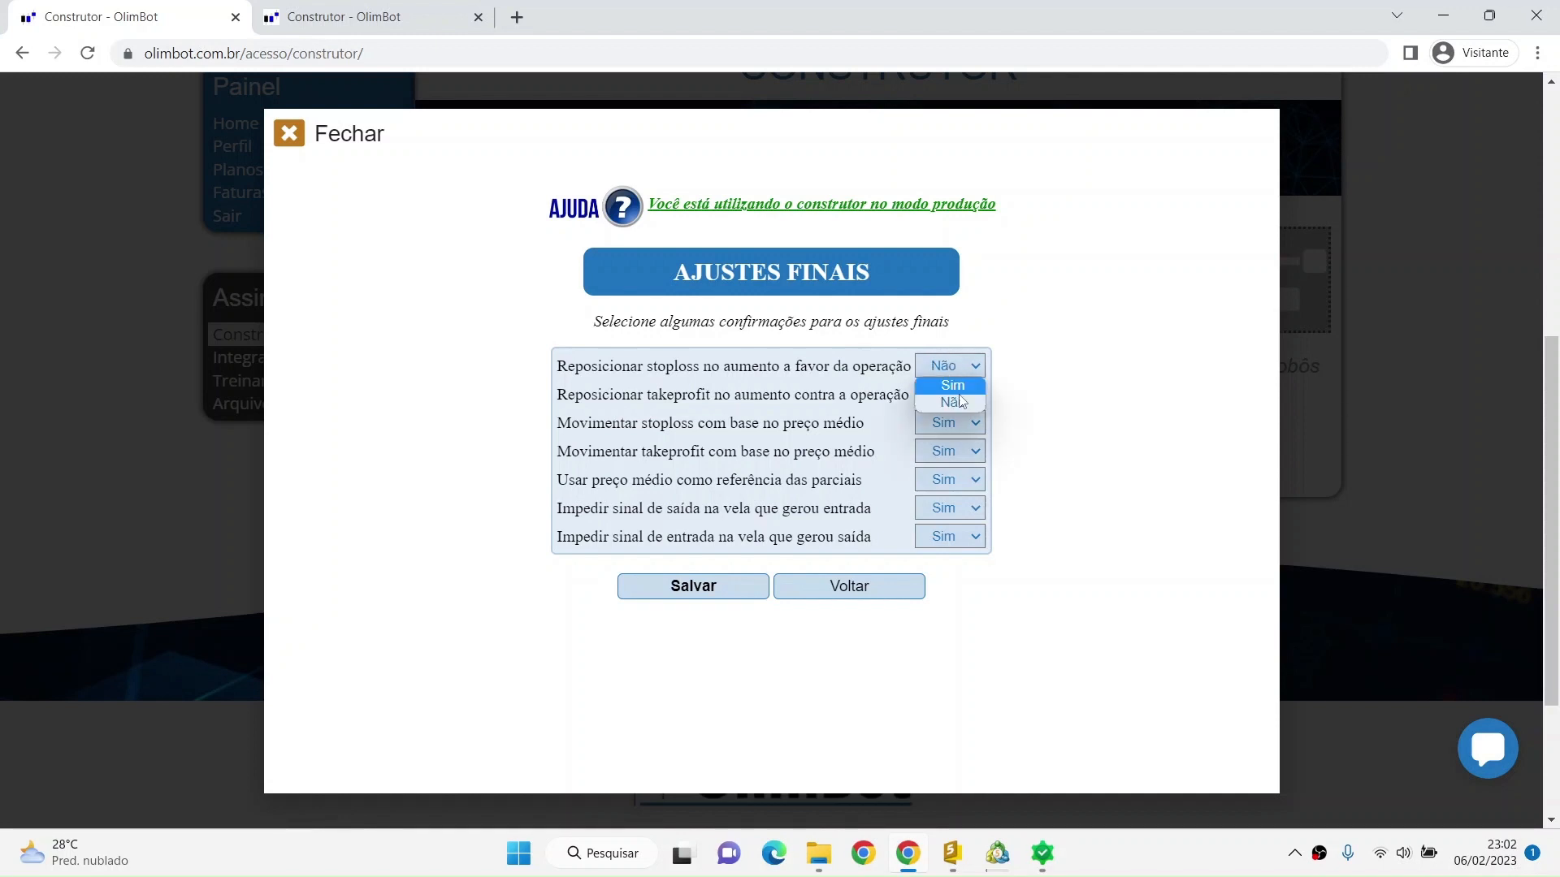
left_click(953, 385)
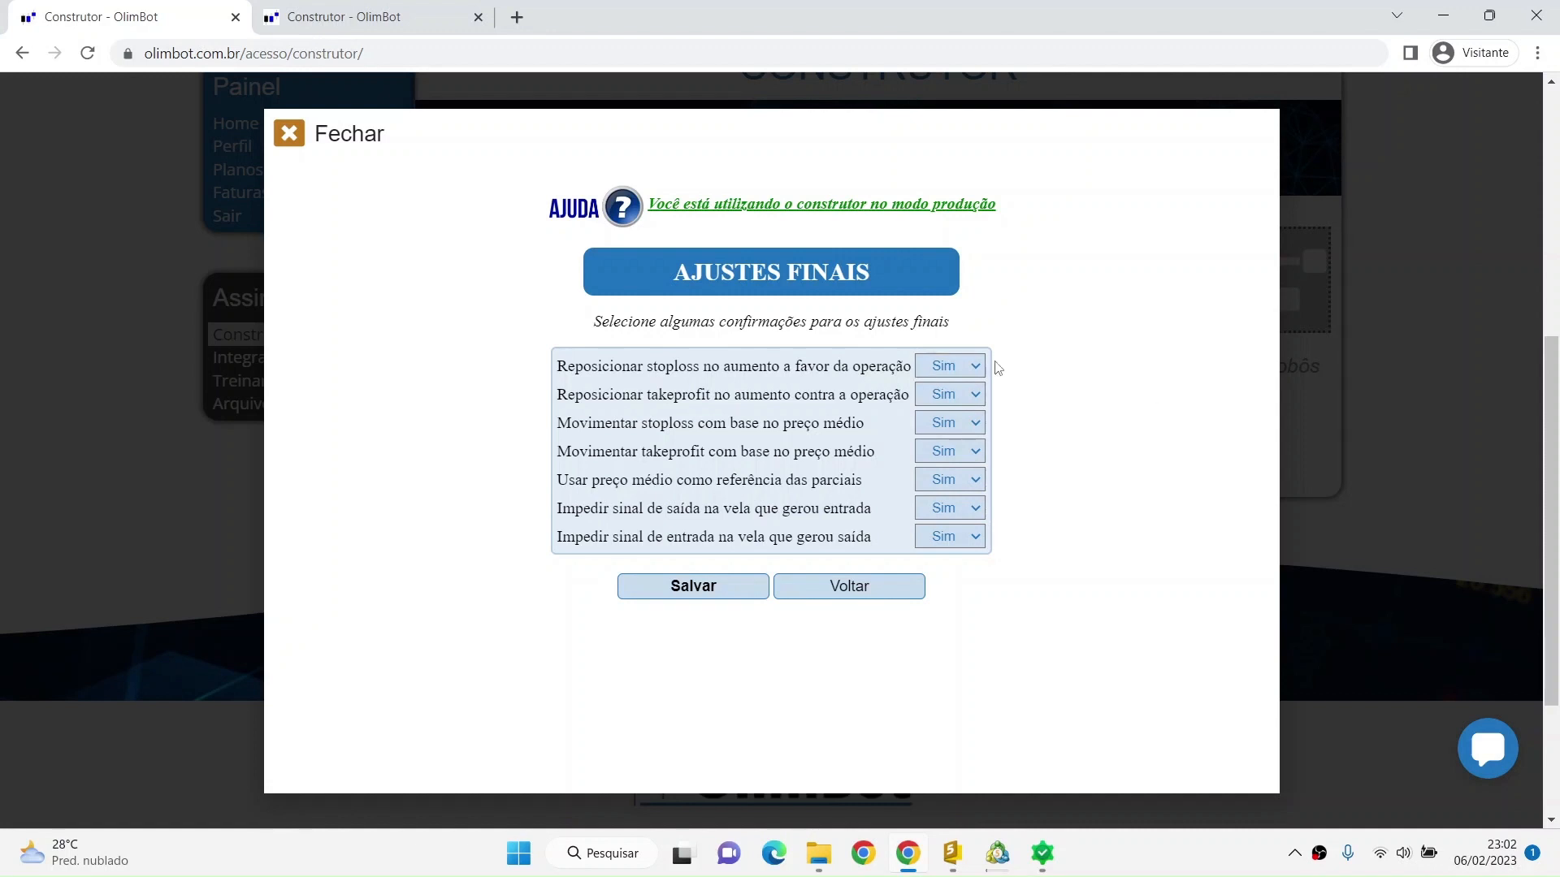
left_click(963, 365)
left_click(962, 401)
left_click(945, 365)
left_click(951, 390)
Step: Review the choices for repositioning the take-profit on increases against the operation and for using the average price as reference for partials
left_click_drag(557, 394, 723, 390)
left_click(839, 398)
left_click(949, 394)
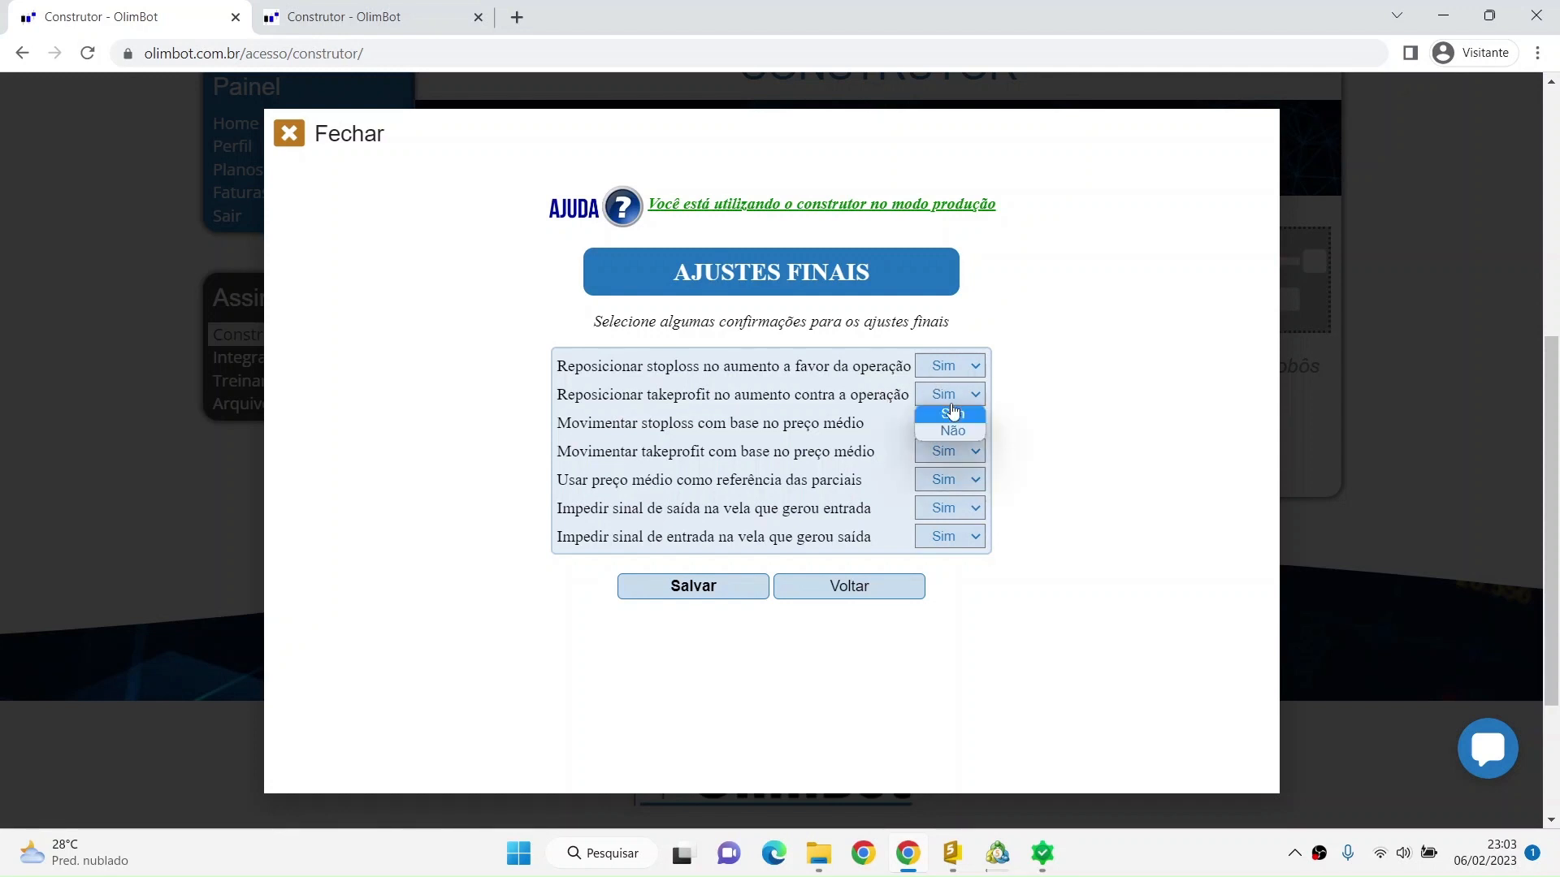
left_click(1062, 365)
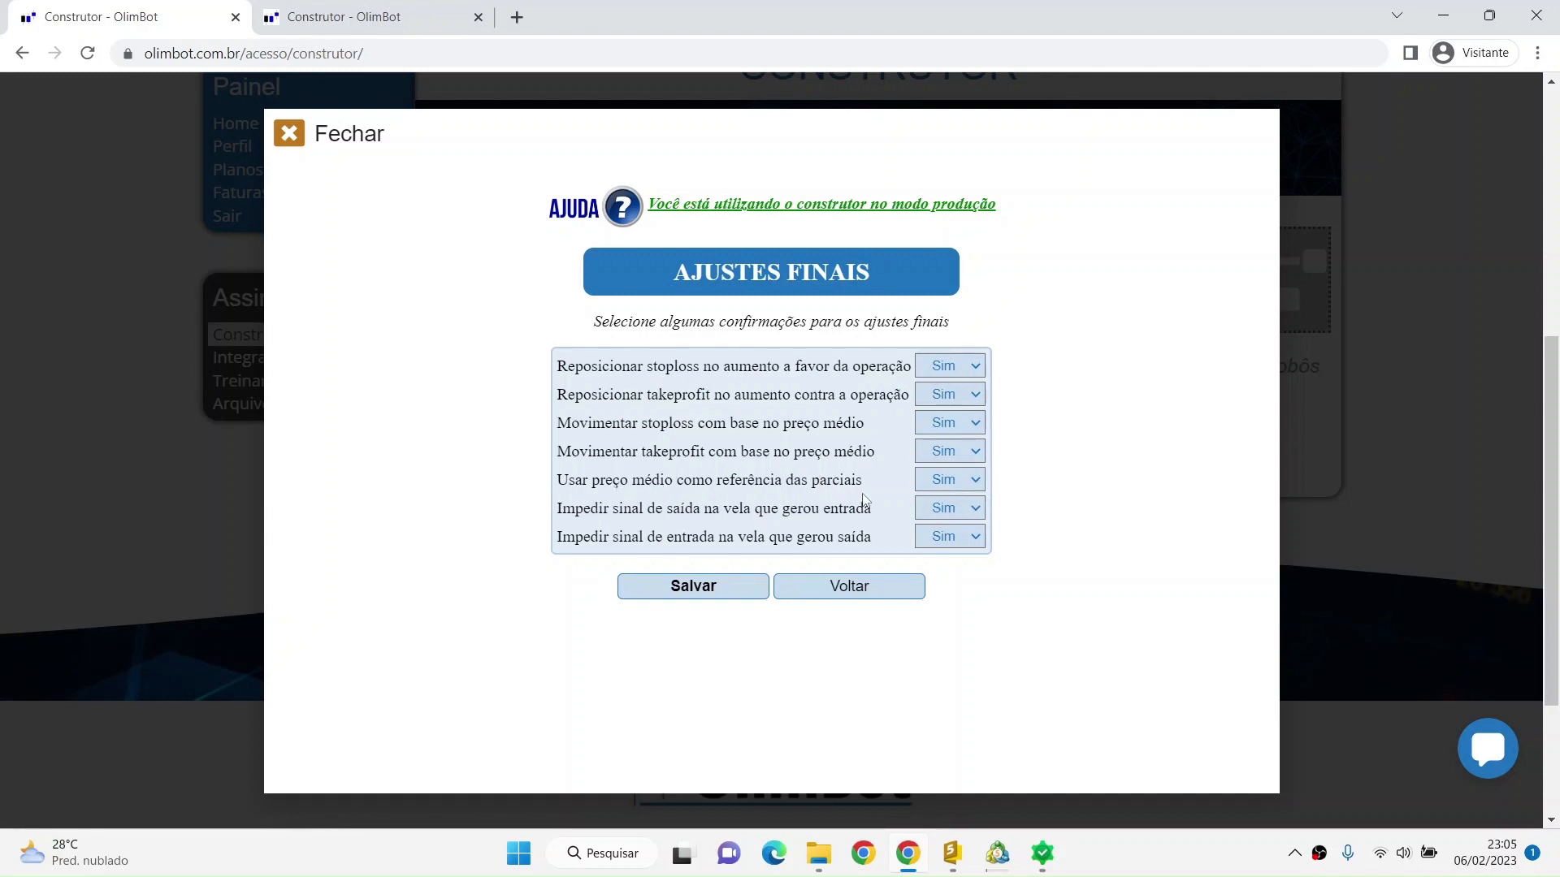
left_click(965, 483)
left_click(965, 485)
left_click(866, 486)
Step: Switch to MetaTrader 5, enlarge the chart area above the strategy tester parameters, and examine the WIN$N,H1 candles from early January 2023
left_click(985, 870)
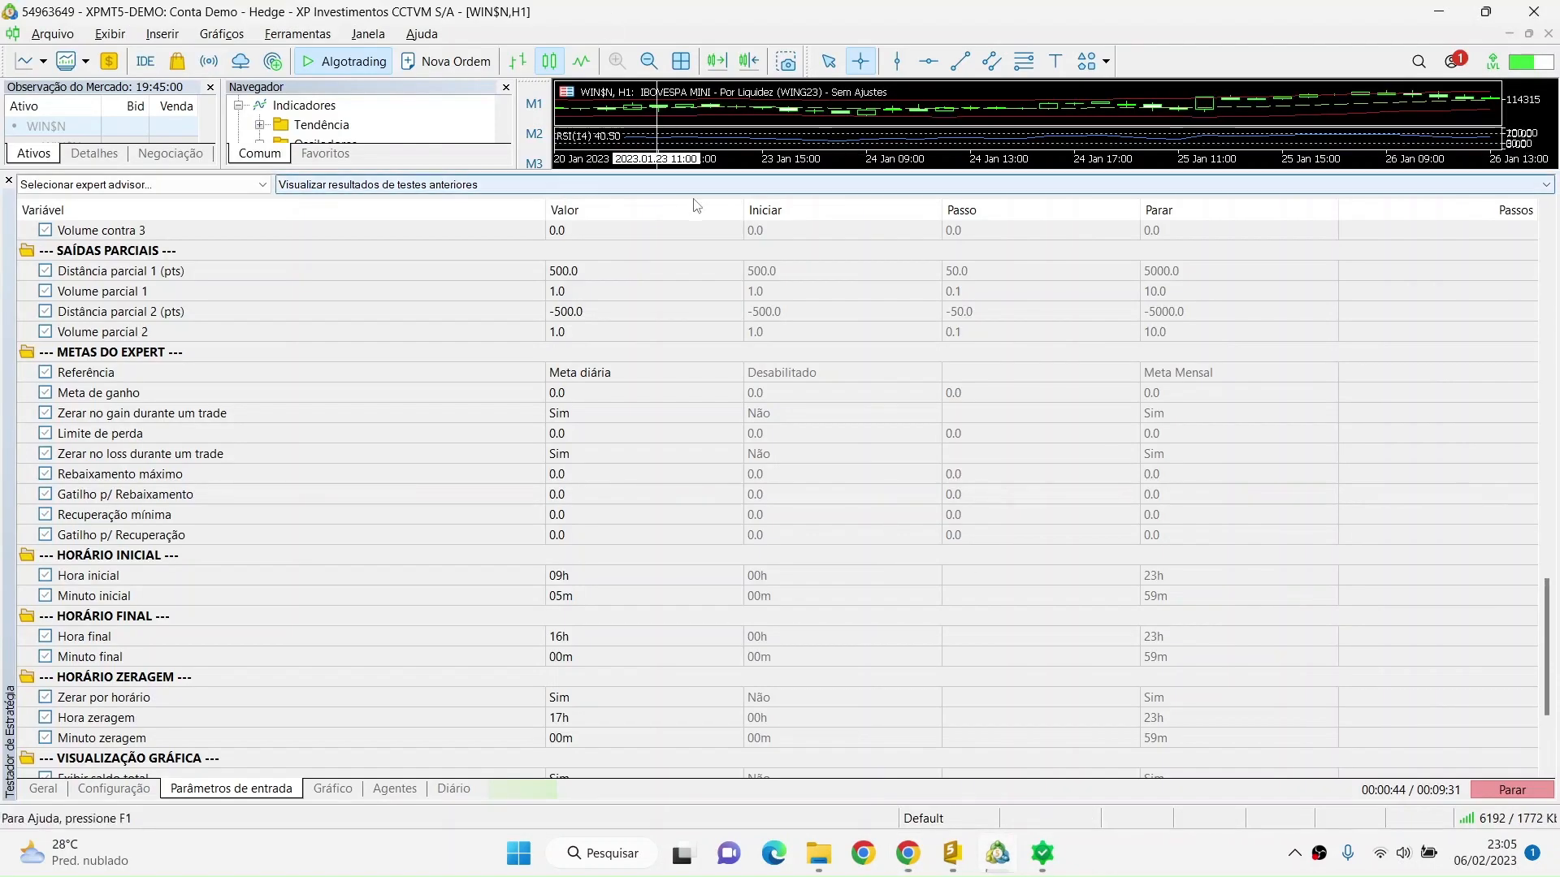
left_click_drag(792, 173, 792, 544)
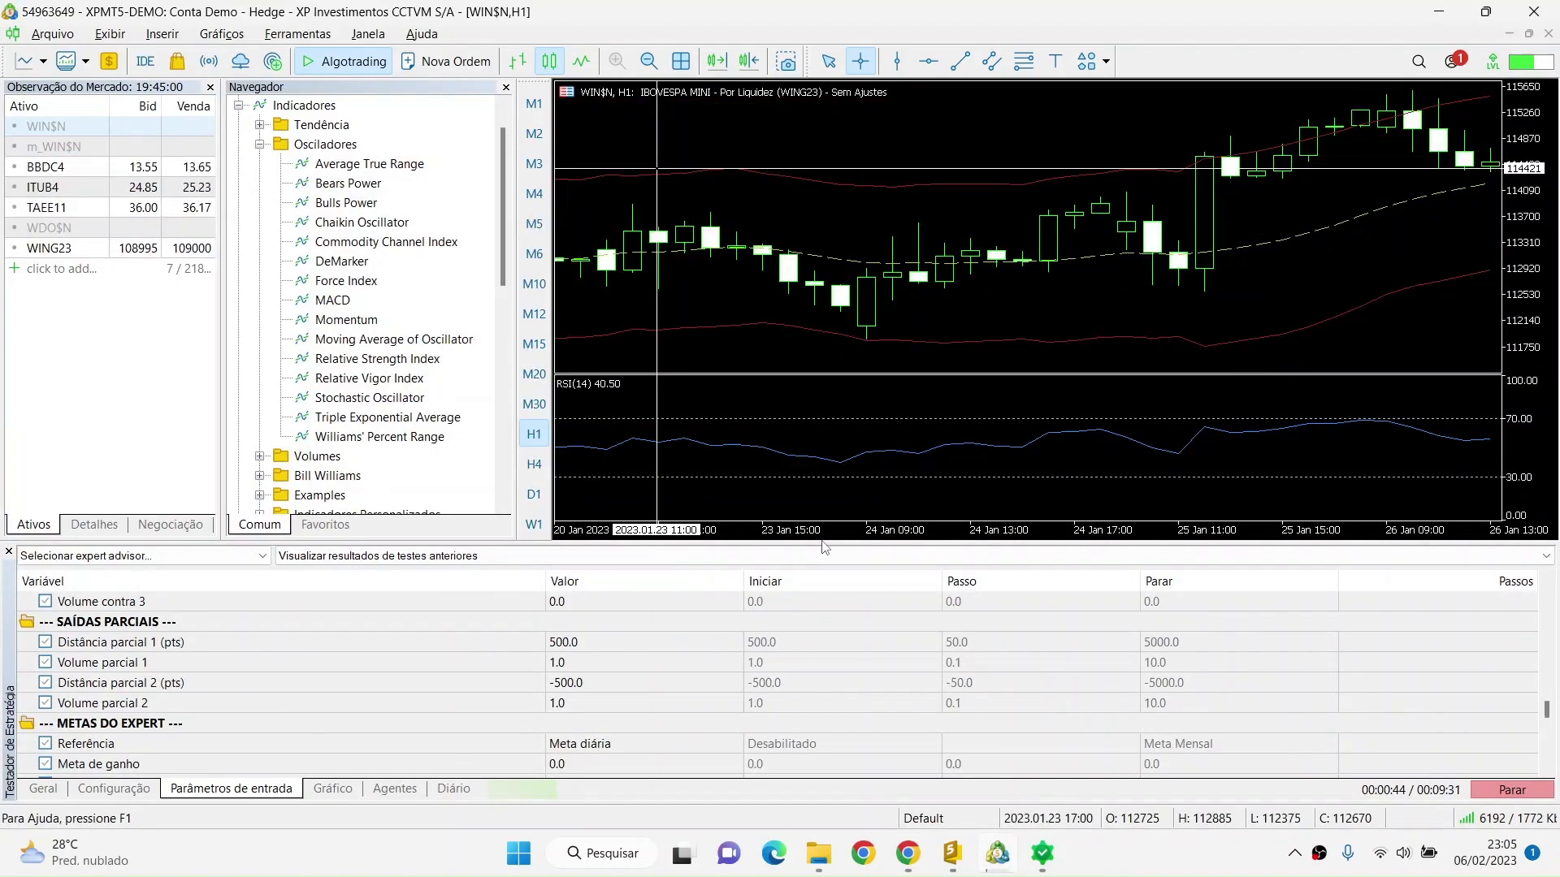
scroll(806, 334, "up", 10)
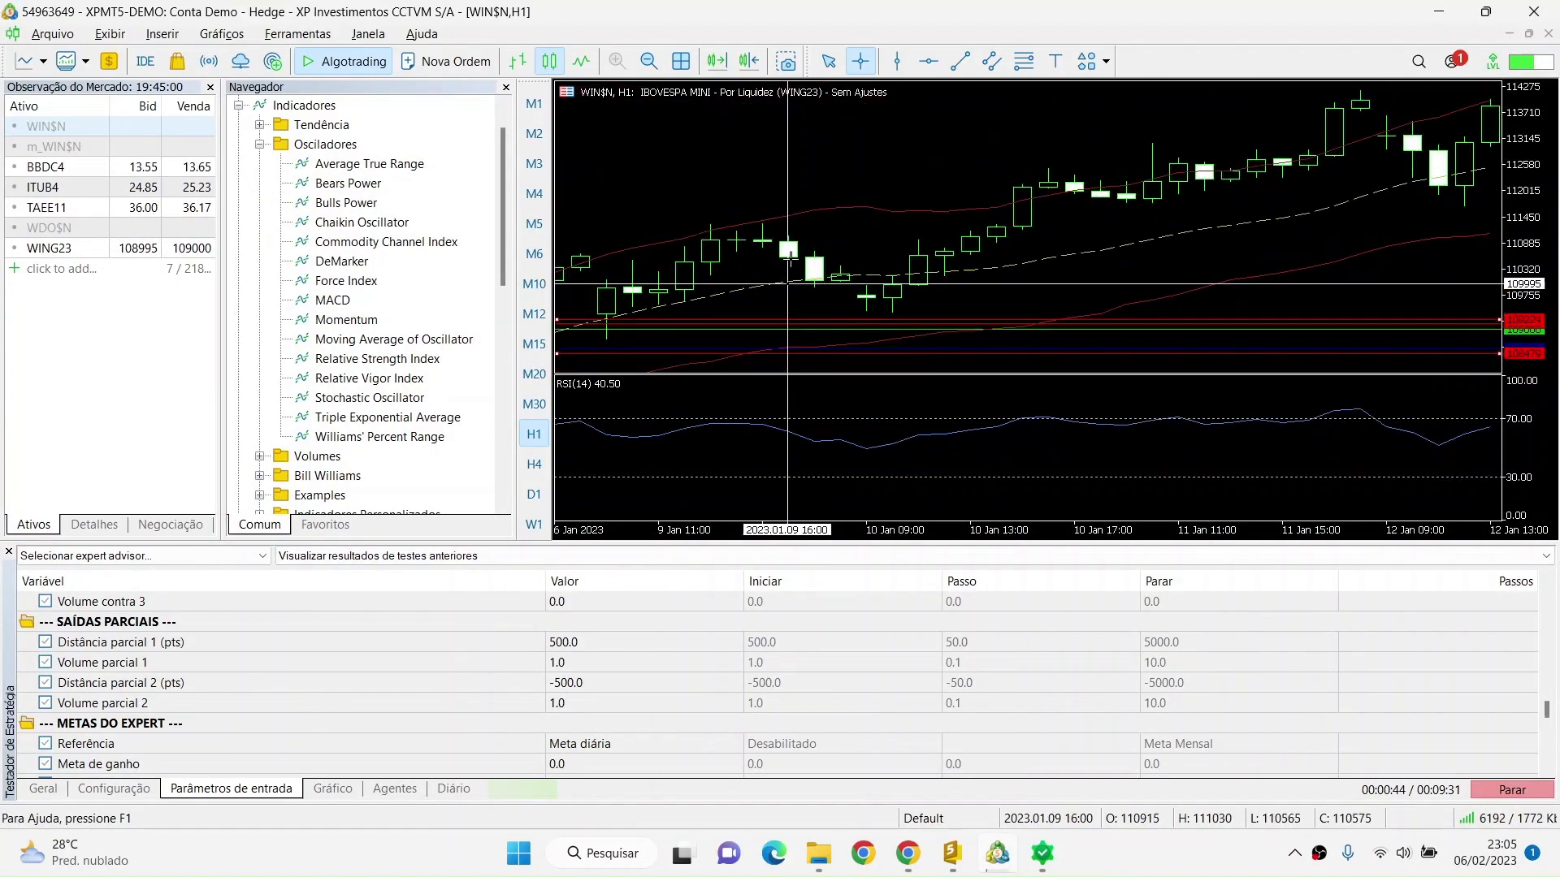
Step: Switch to the Strategy Tester visualization, examine the WIN$N,M5 candles from 29 December 2022 to 2 January 2023, and return to the OlimBot builder
left_click(1056, 859)
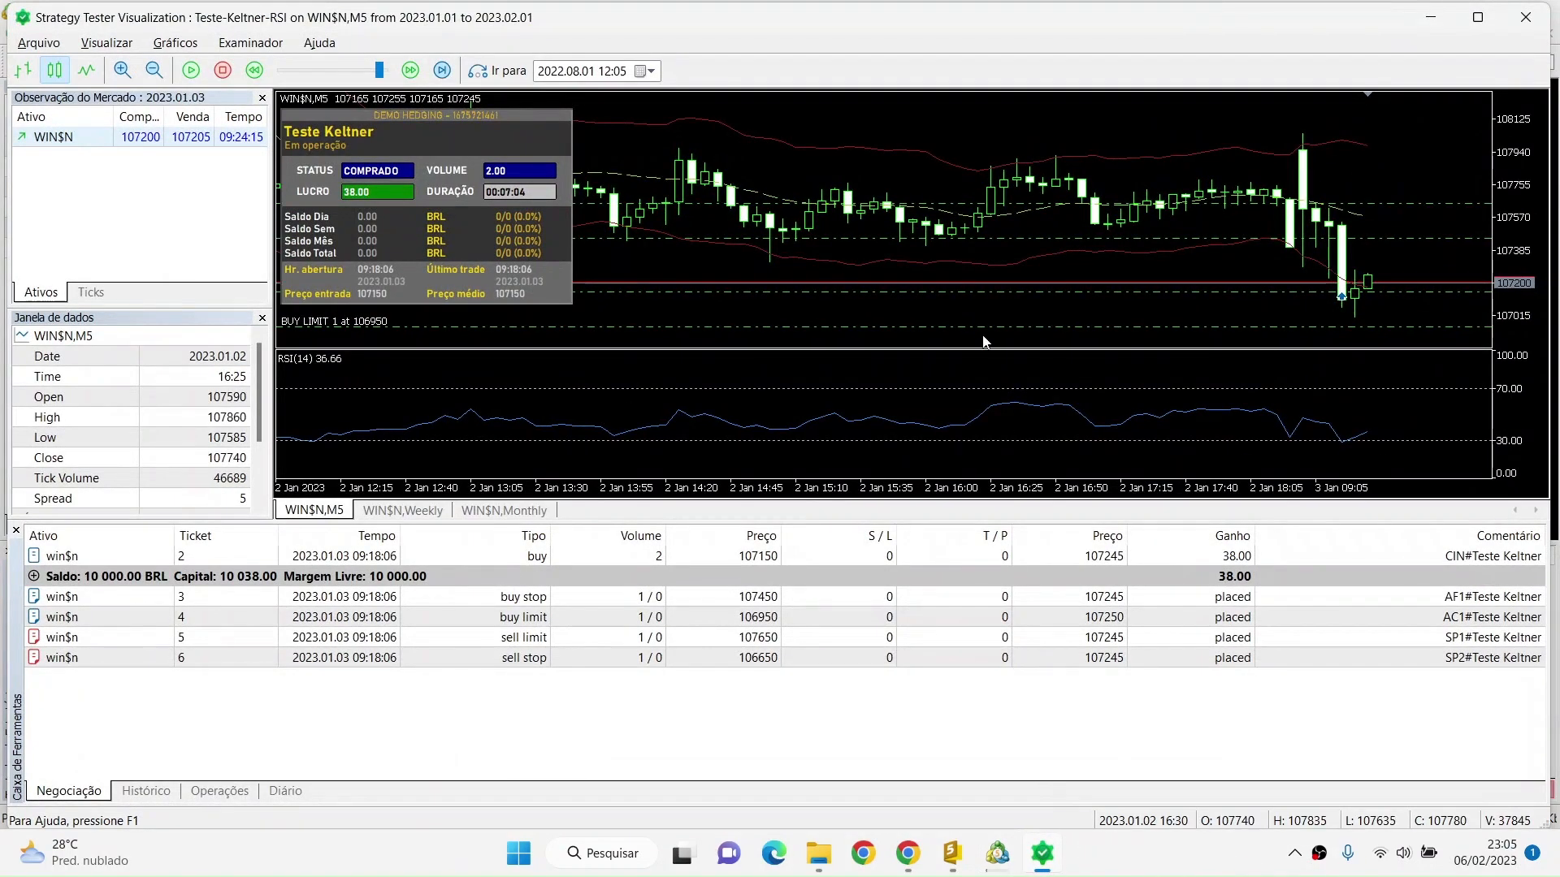
scroll(1089, 254, "up", 3)
scroll(1076, 250, "up", 4)
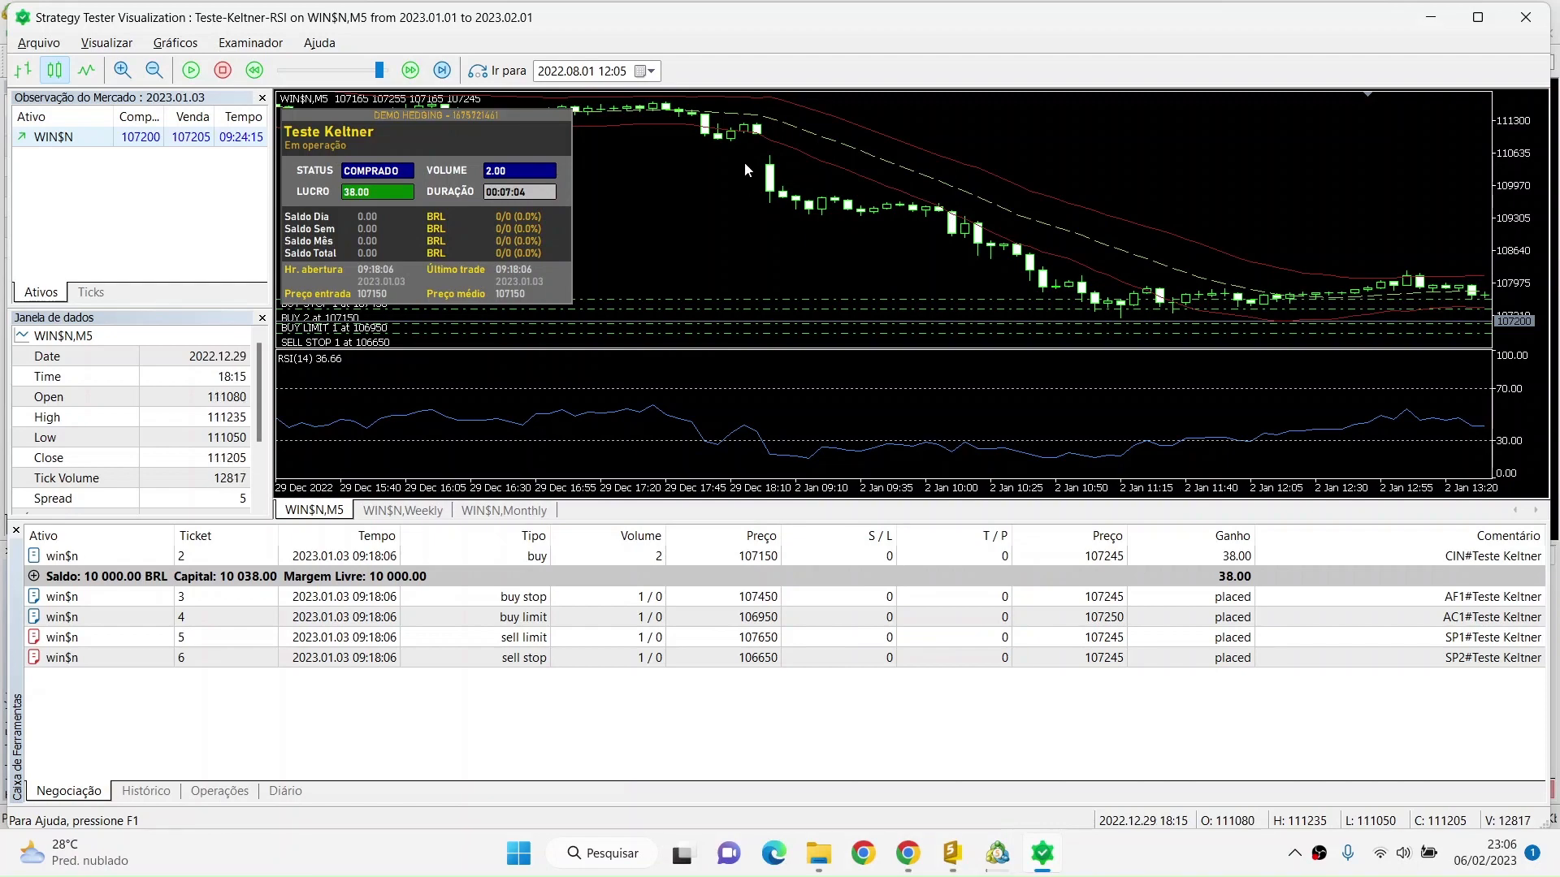
left_click(1036, 865)
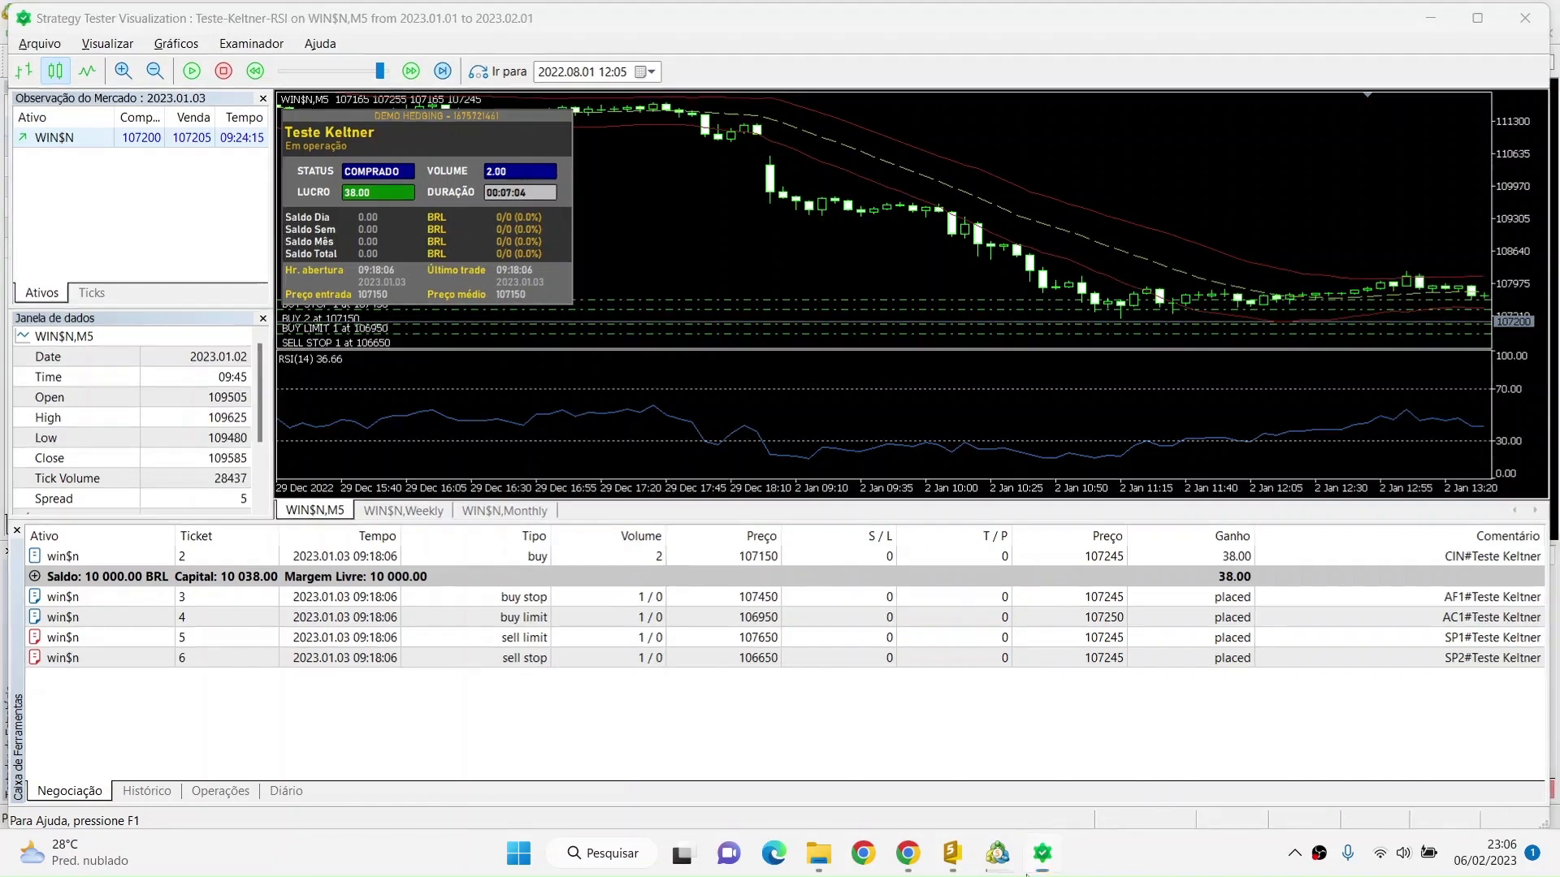
left_click(1035, 869)
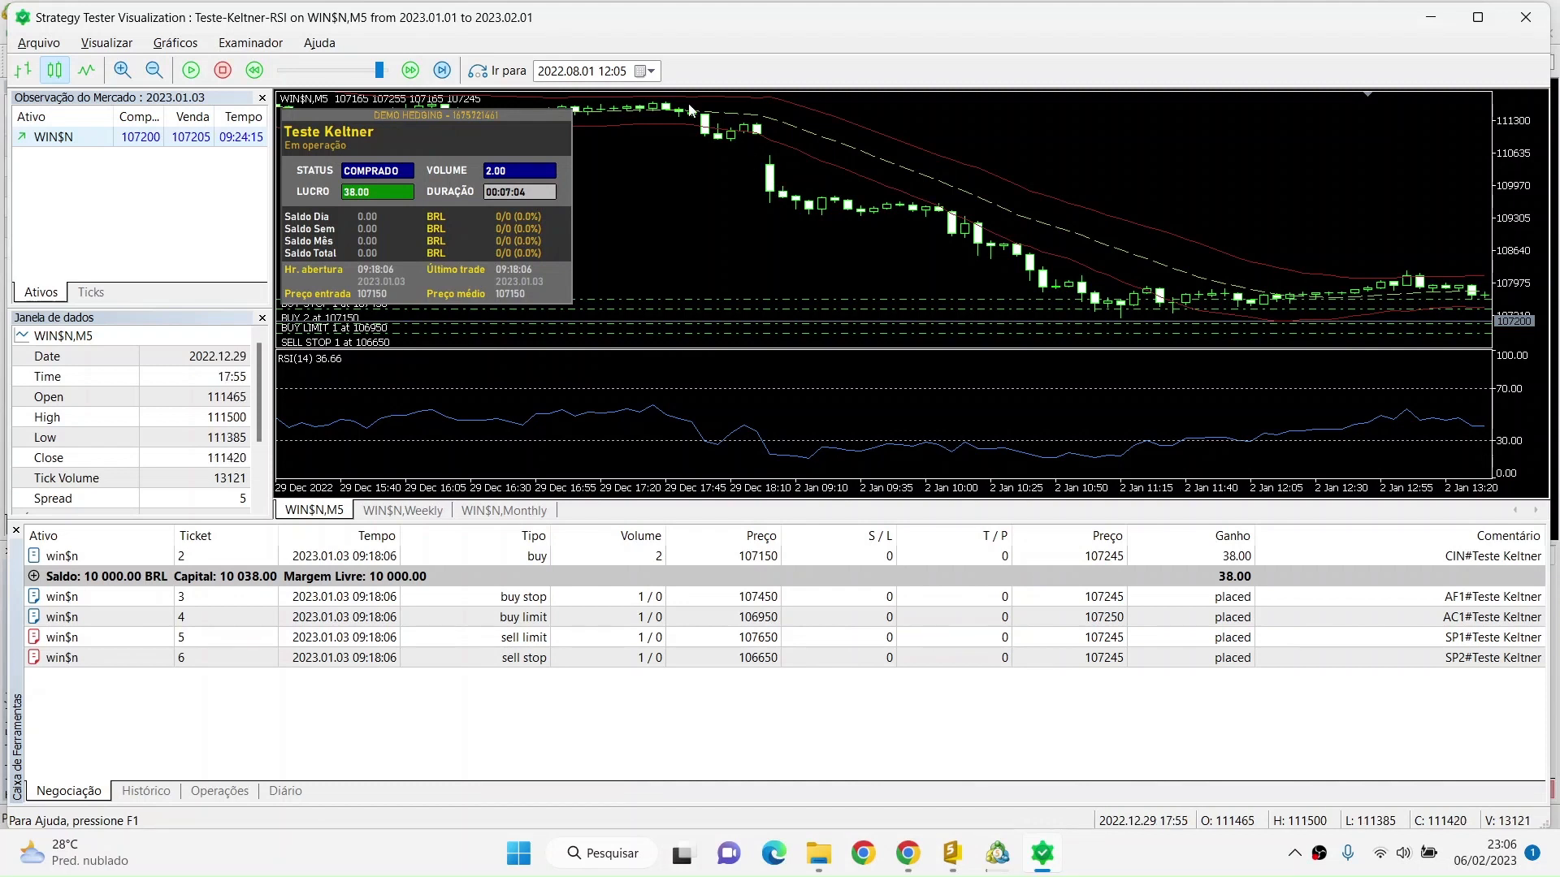
mouse_move(691, 110)
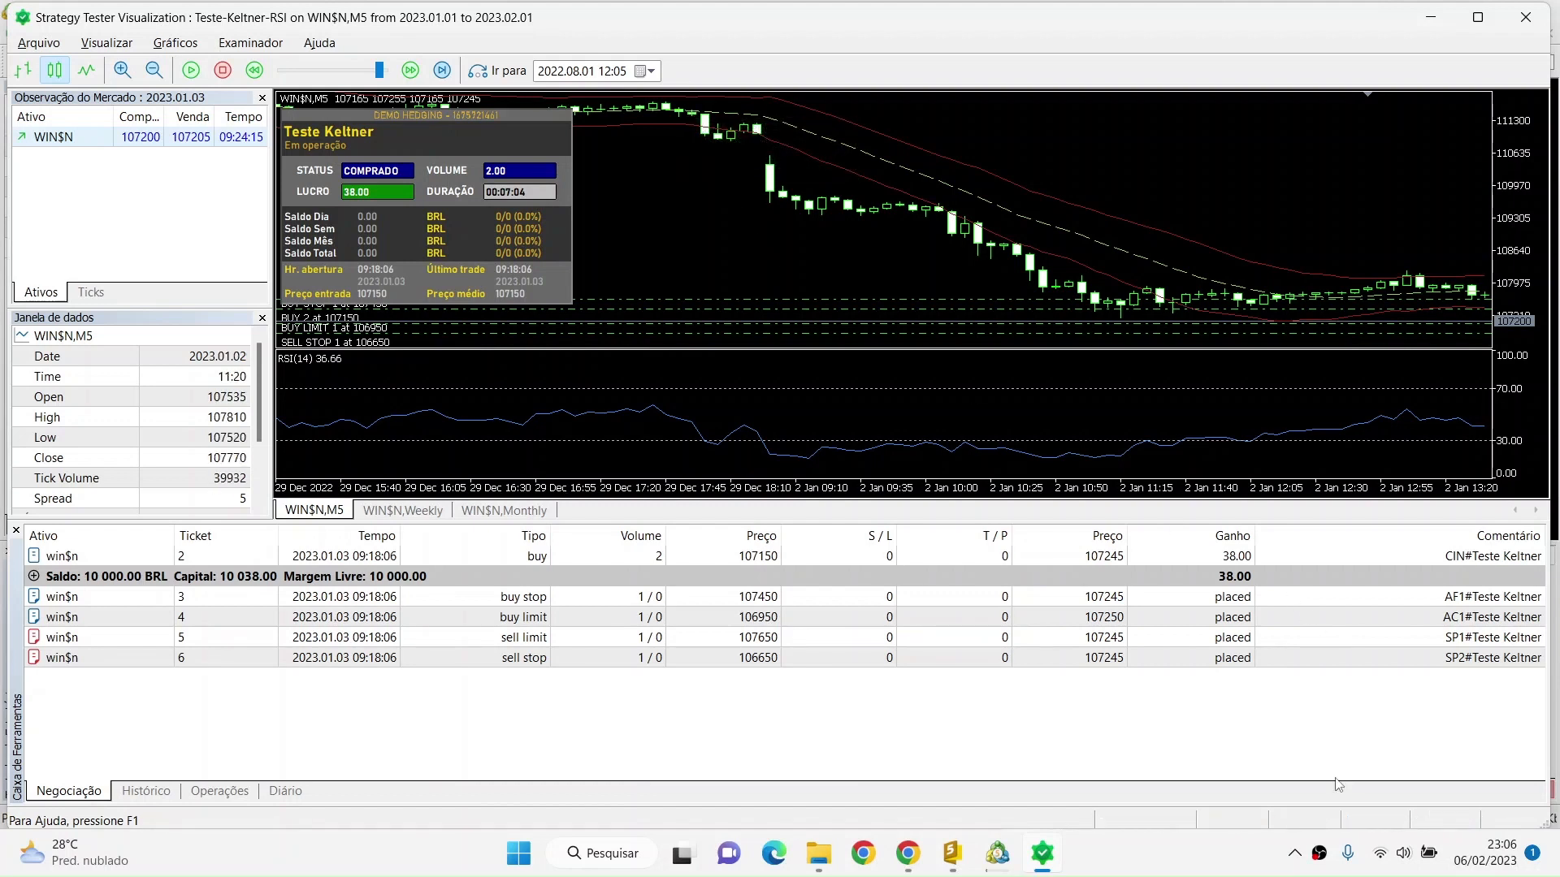
left_click(991, 859)
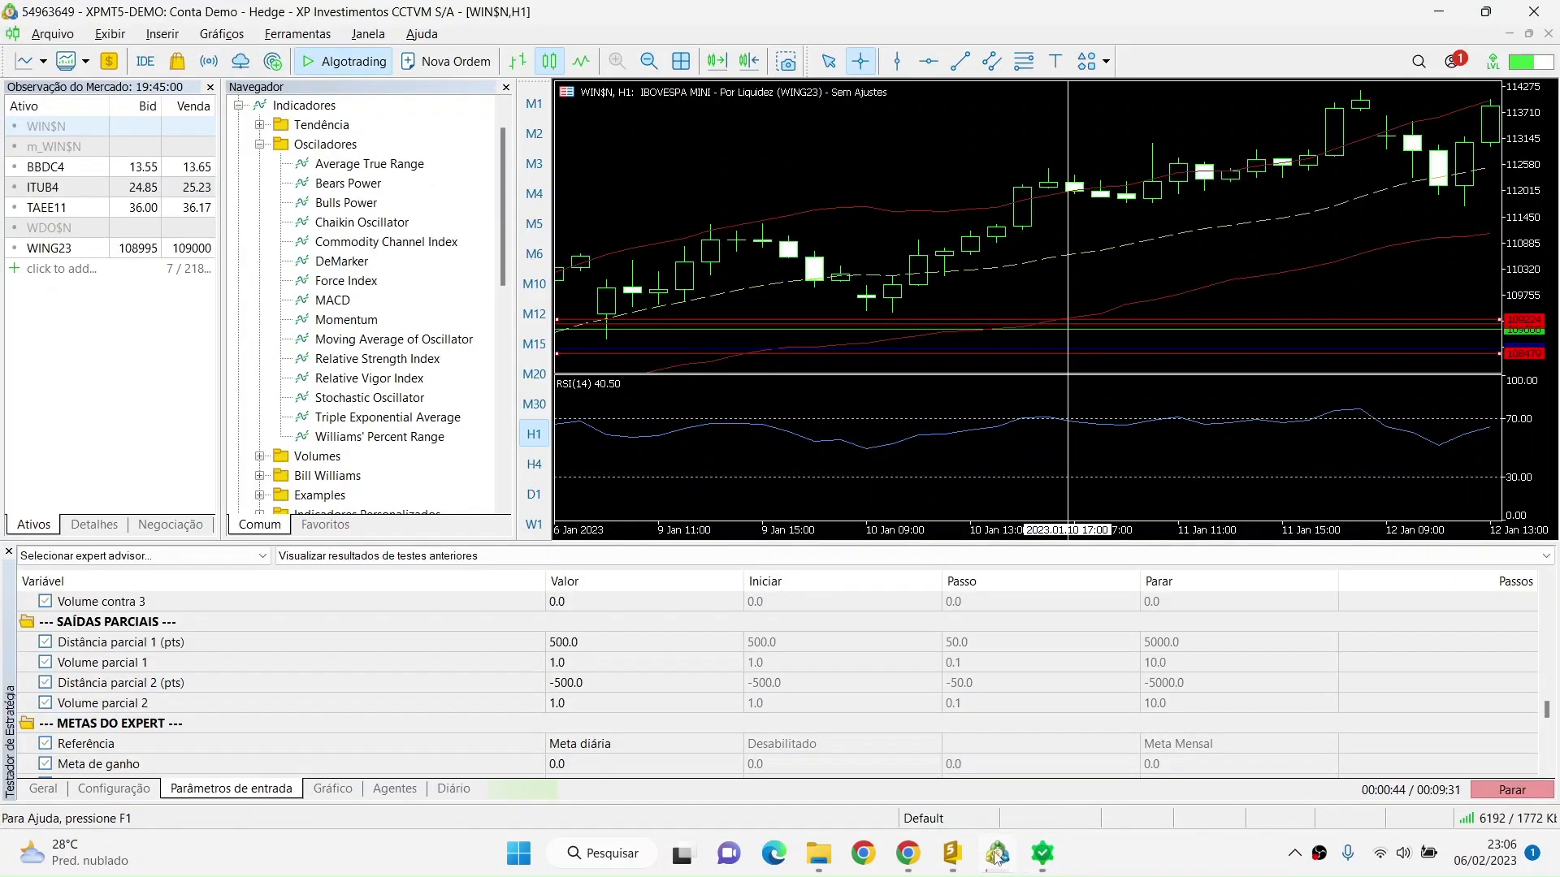
left_click(918, 861)
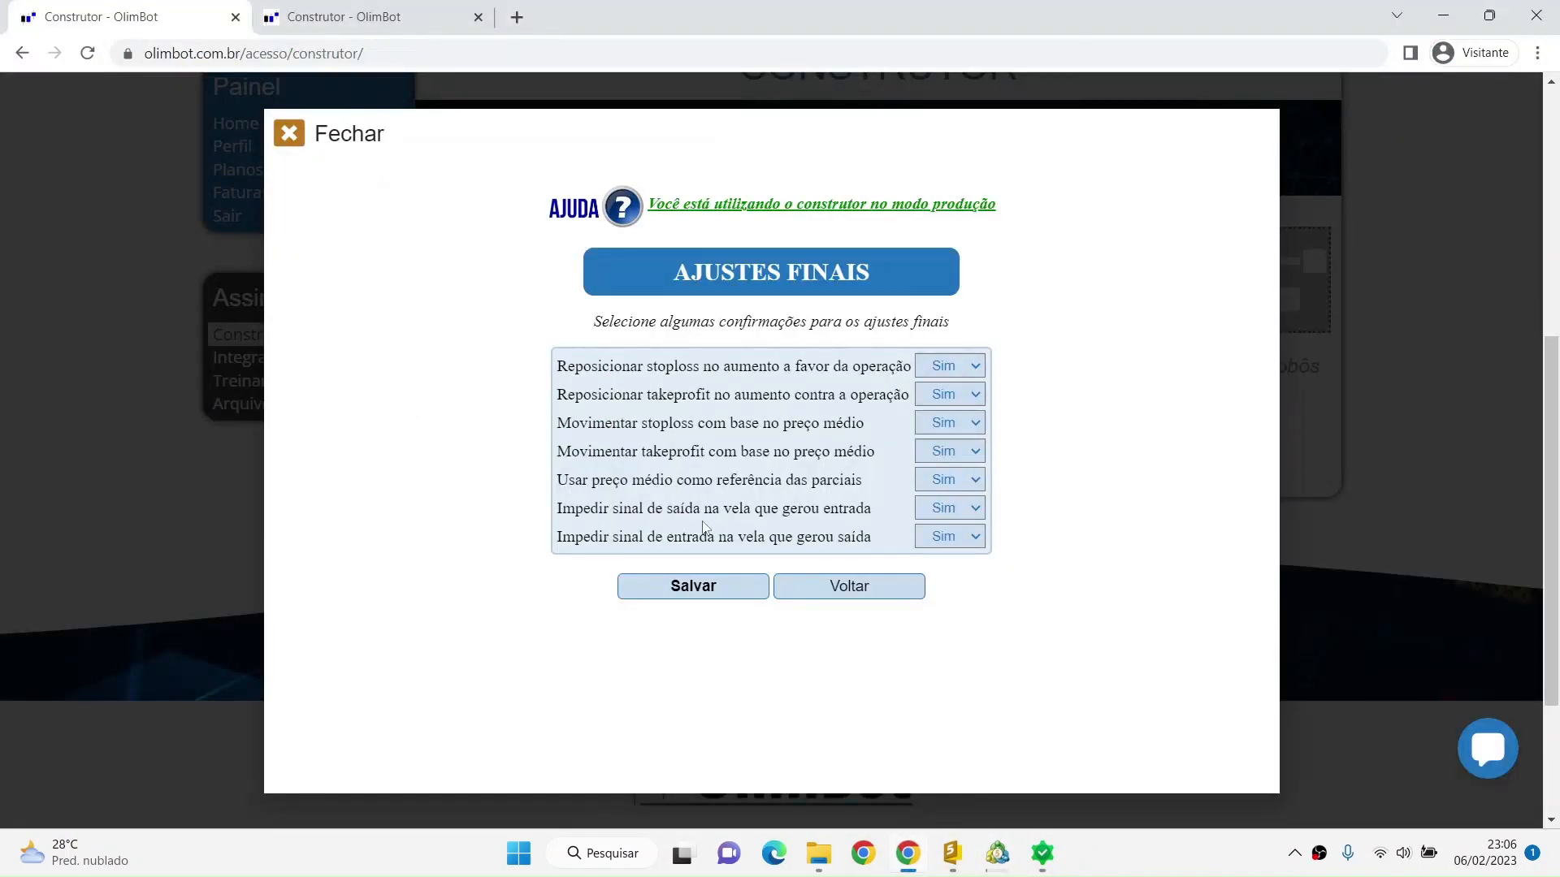
Step: Reopen the Strategy Tester visualization, examine the 2 January 09:15 candle and the ones after it, and return to the OlimBot final adjustments
left_click(1063, 867)
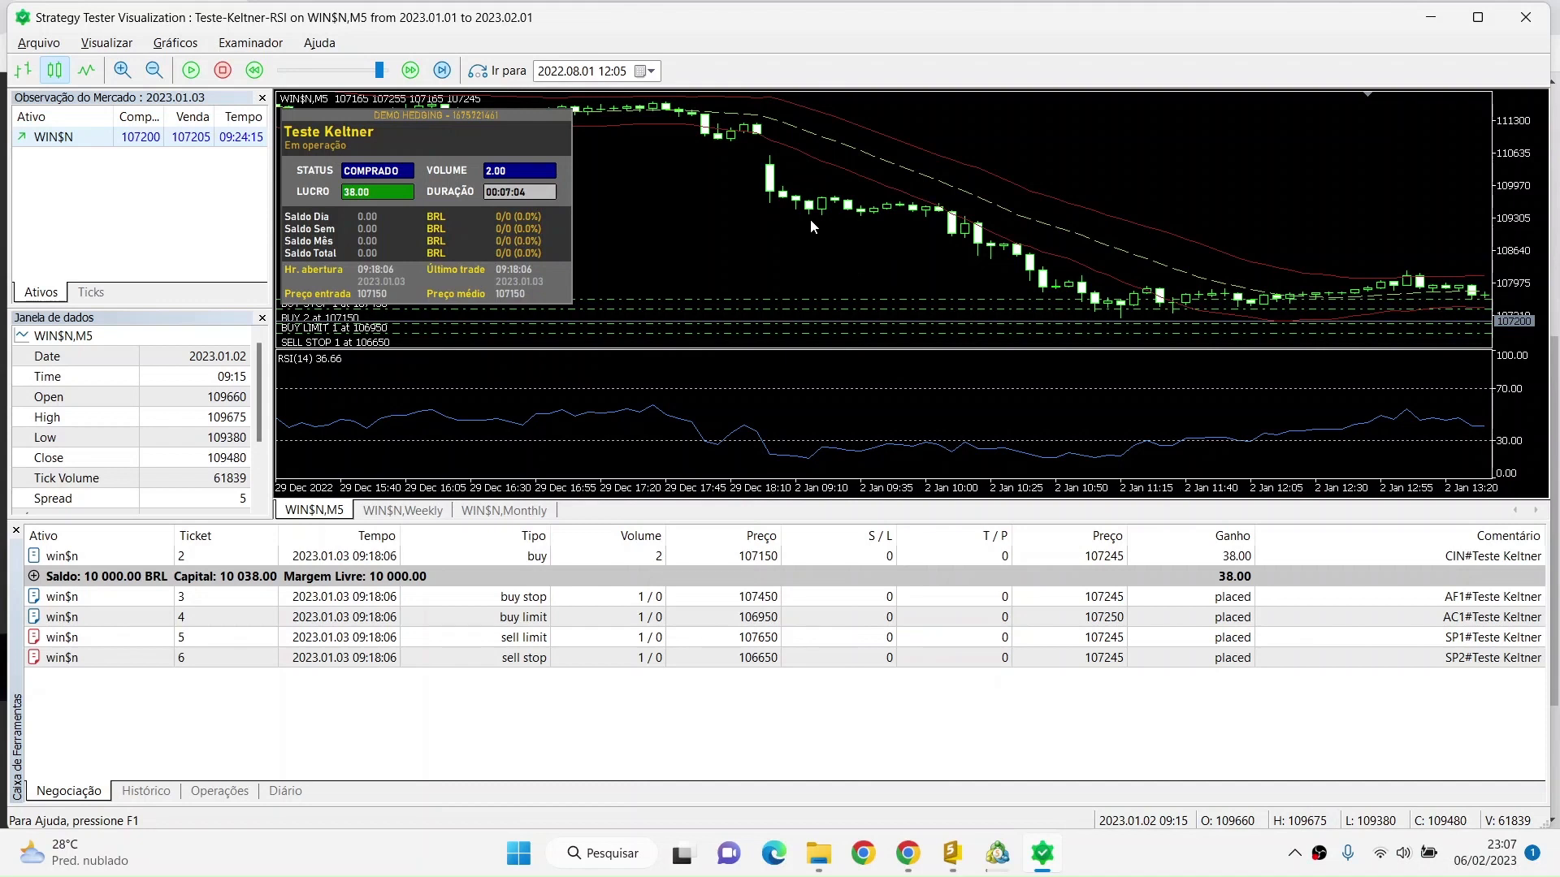
mouse_move(809, 216)
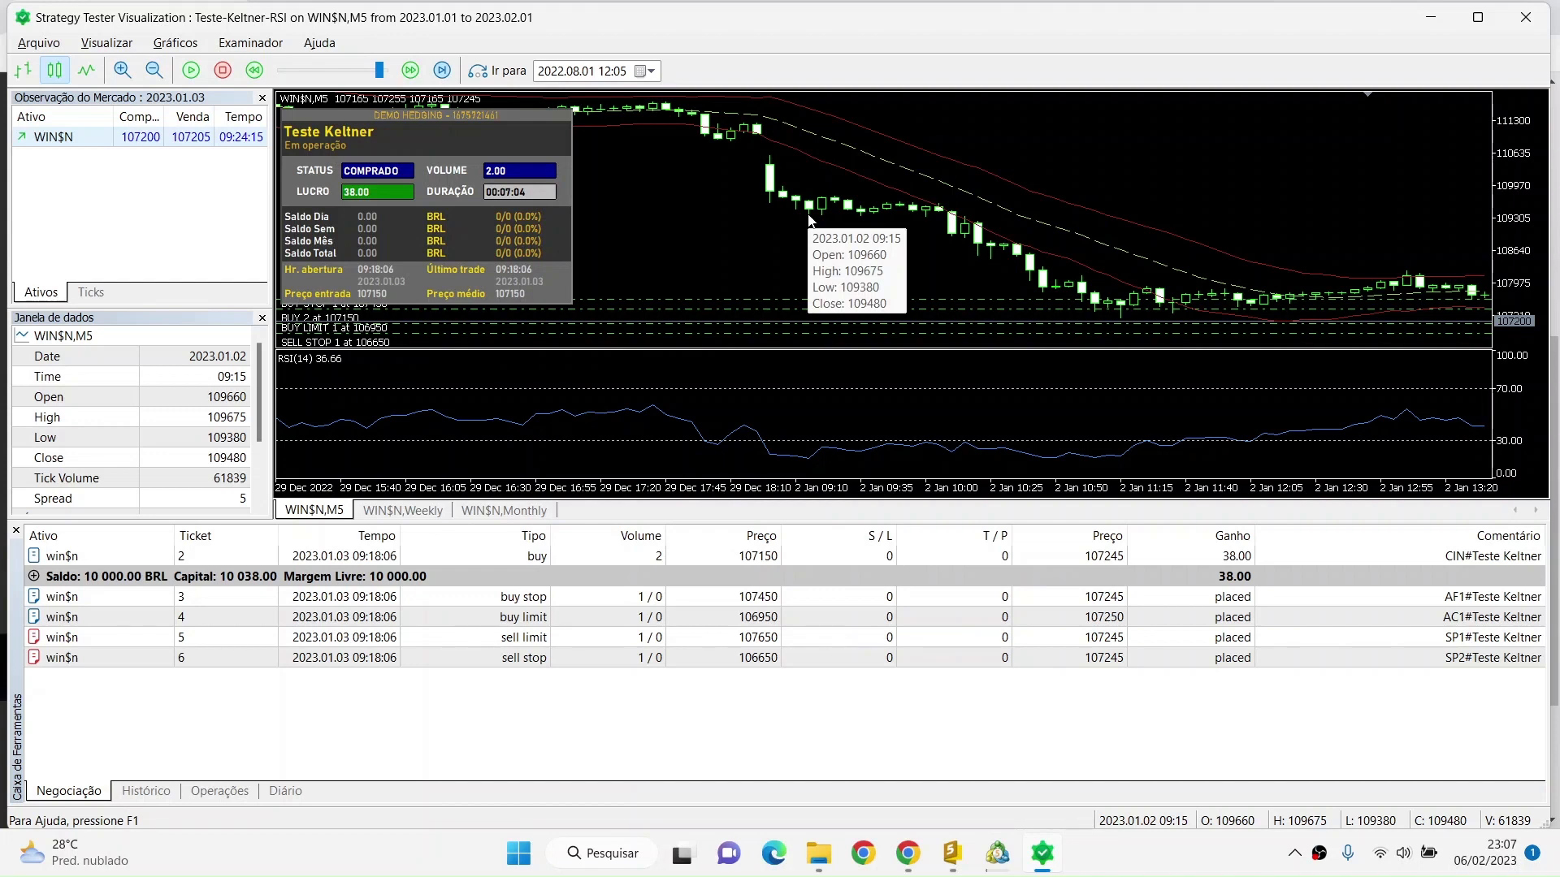
scroll(1167, 317, "down", 5)
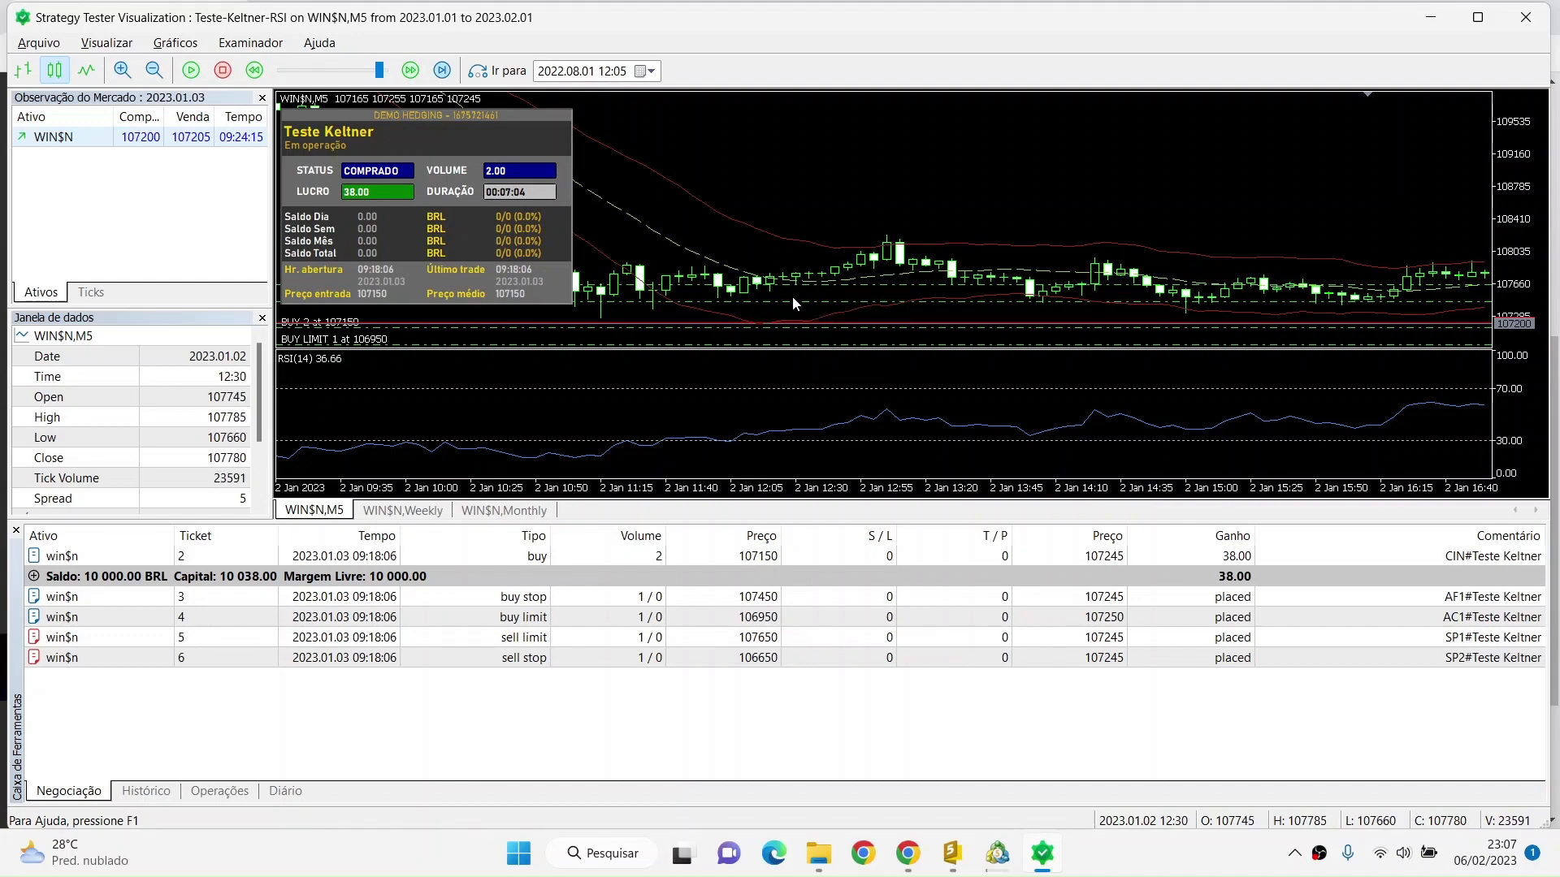
scroll(792, 296, "up", 3)
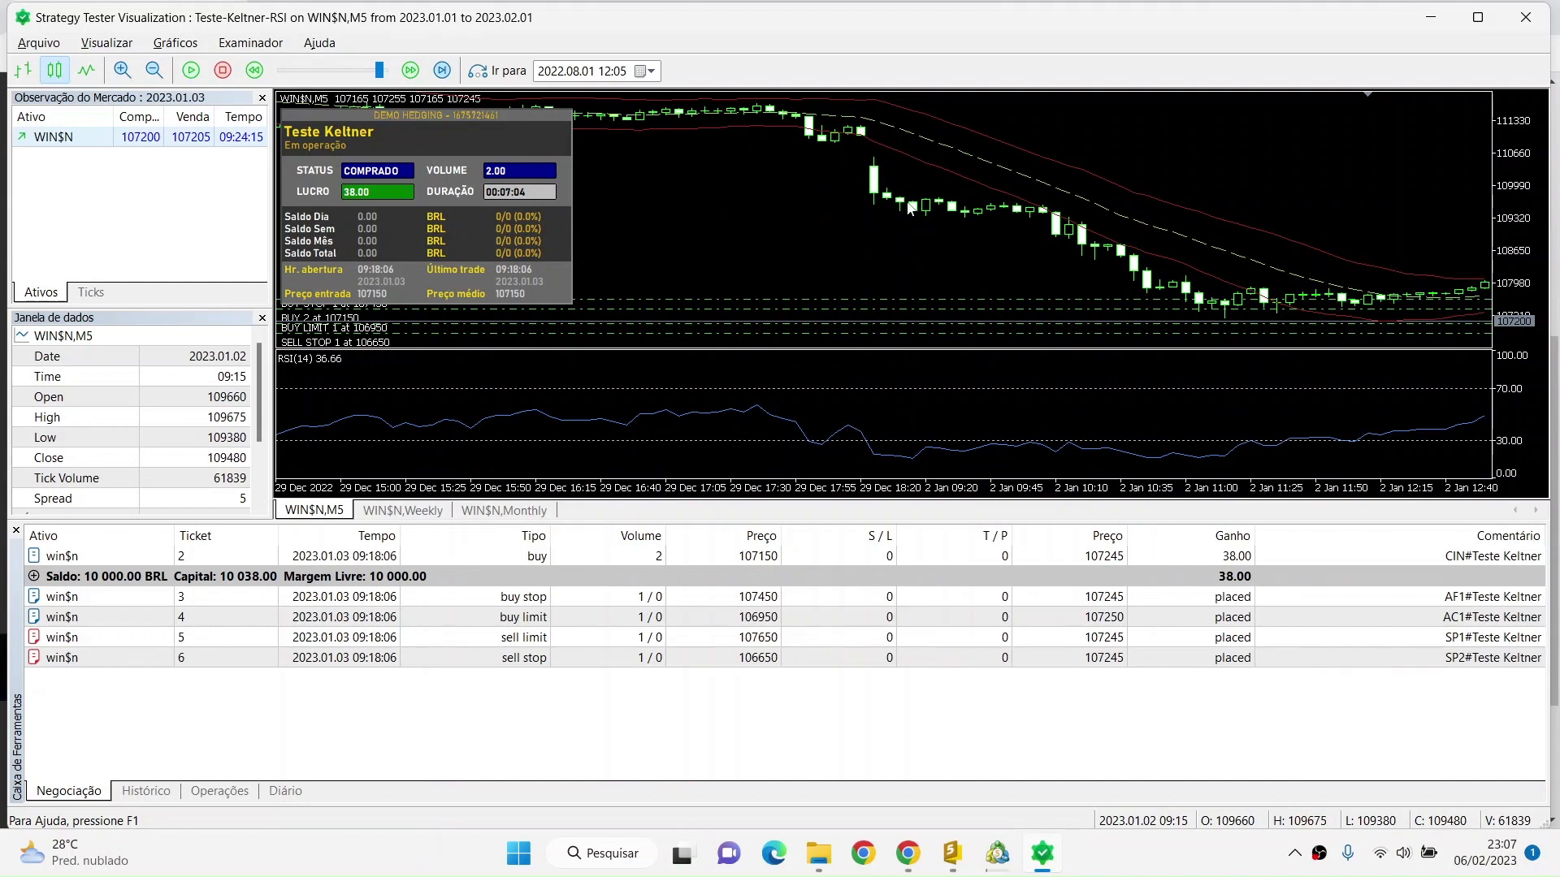
scroll(885, 186, "down", 3)
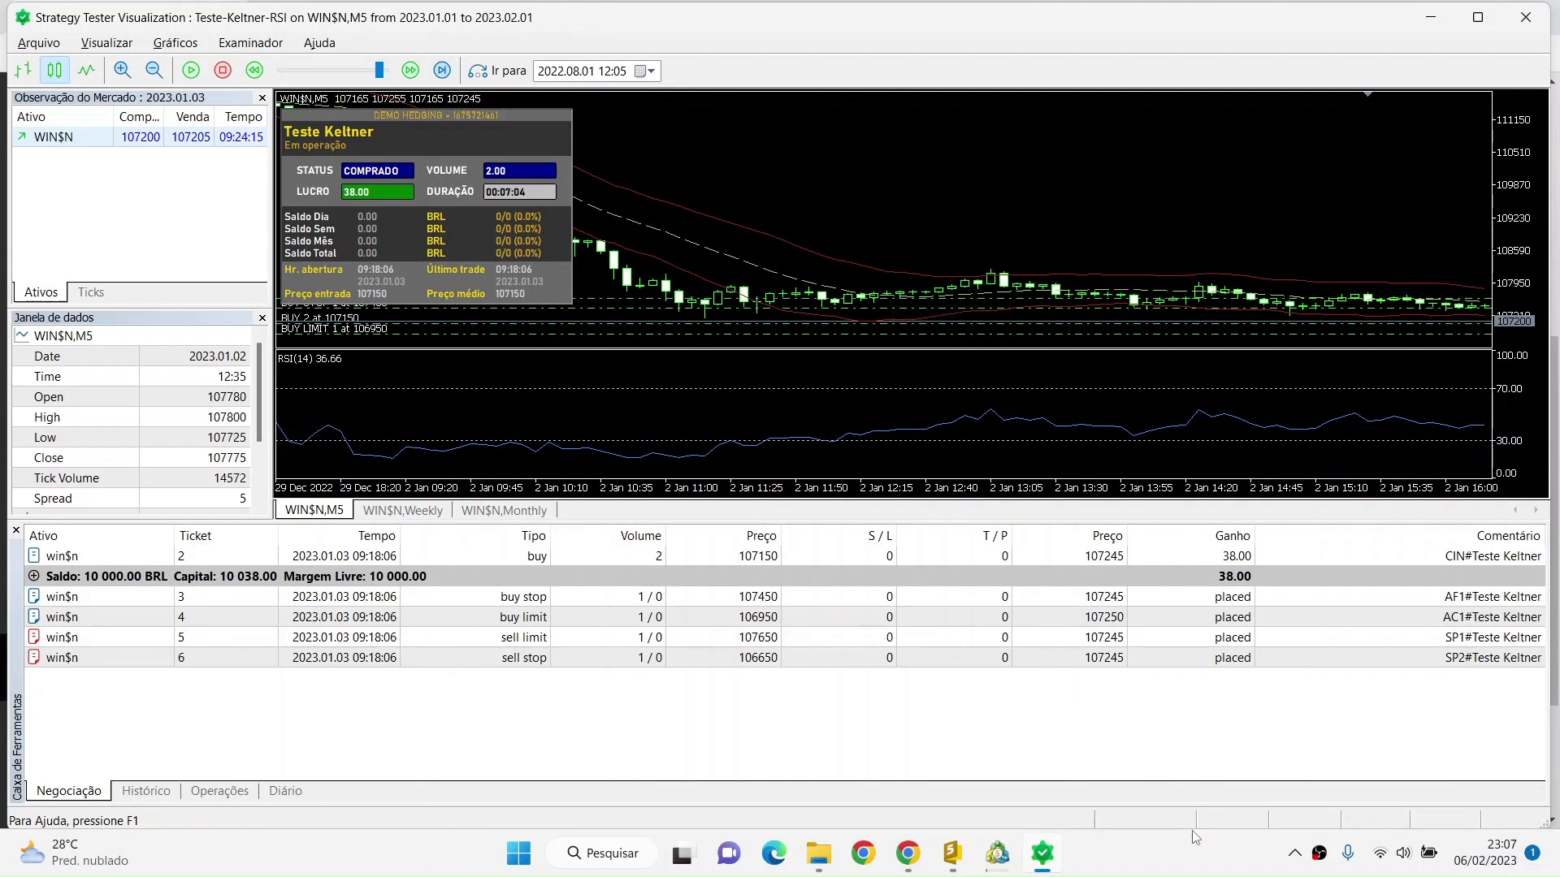
left_click(999, 853)
left_click(999, 855)
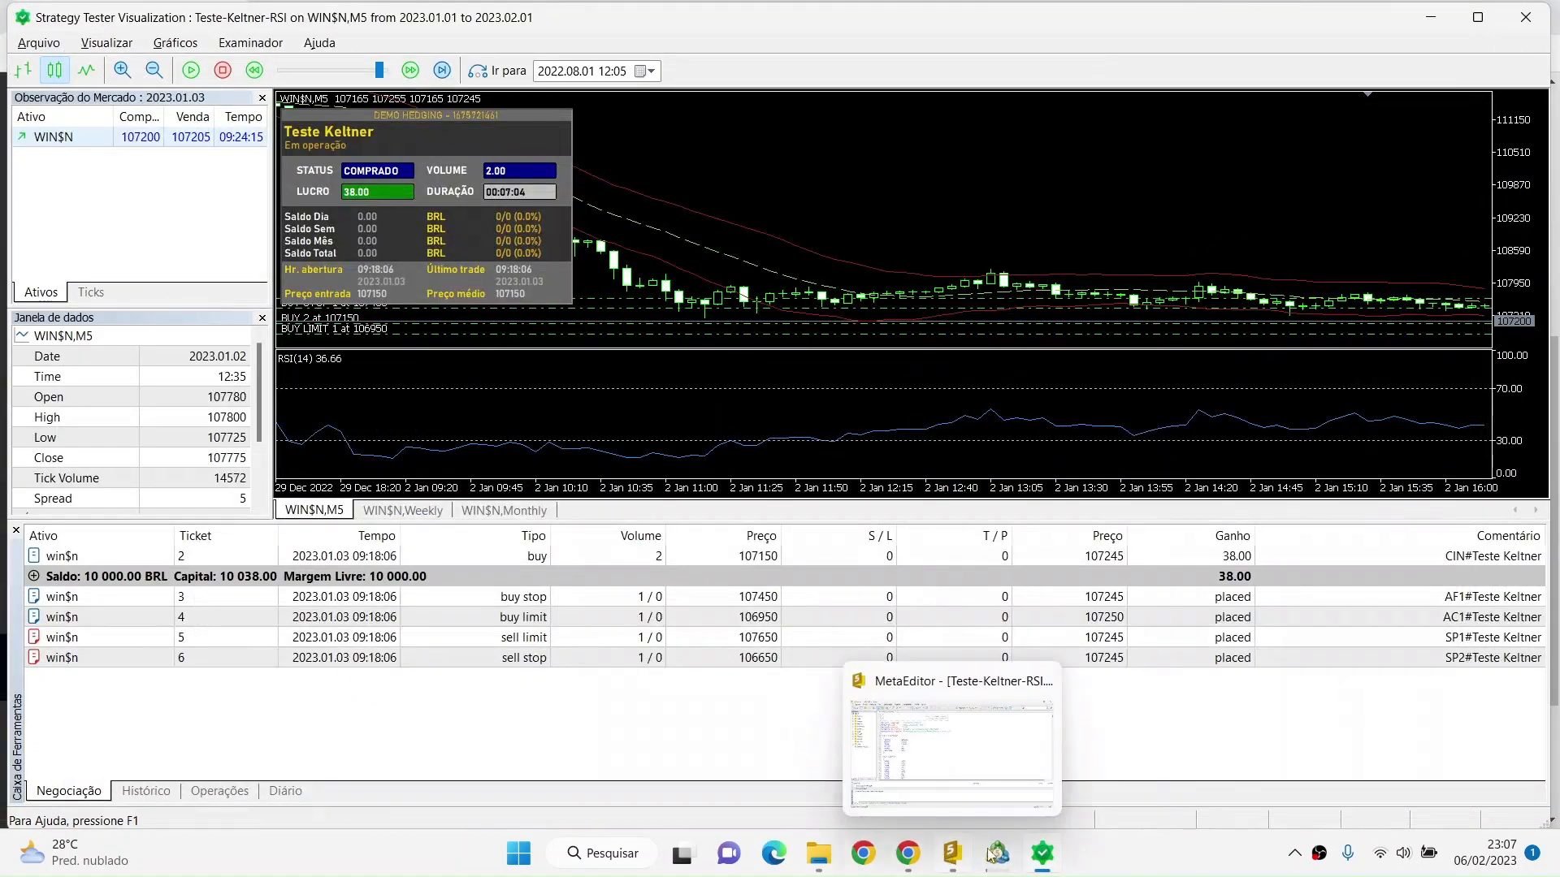
left_click(1042, 854)
left_click(999, 854)
left_click(1000, 855)
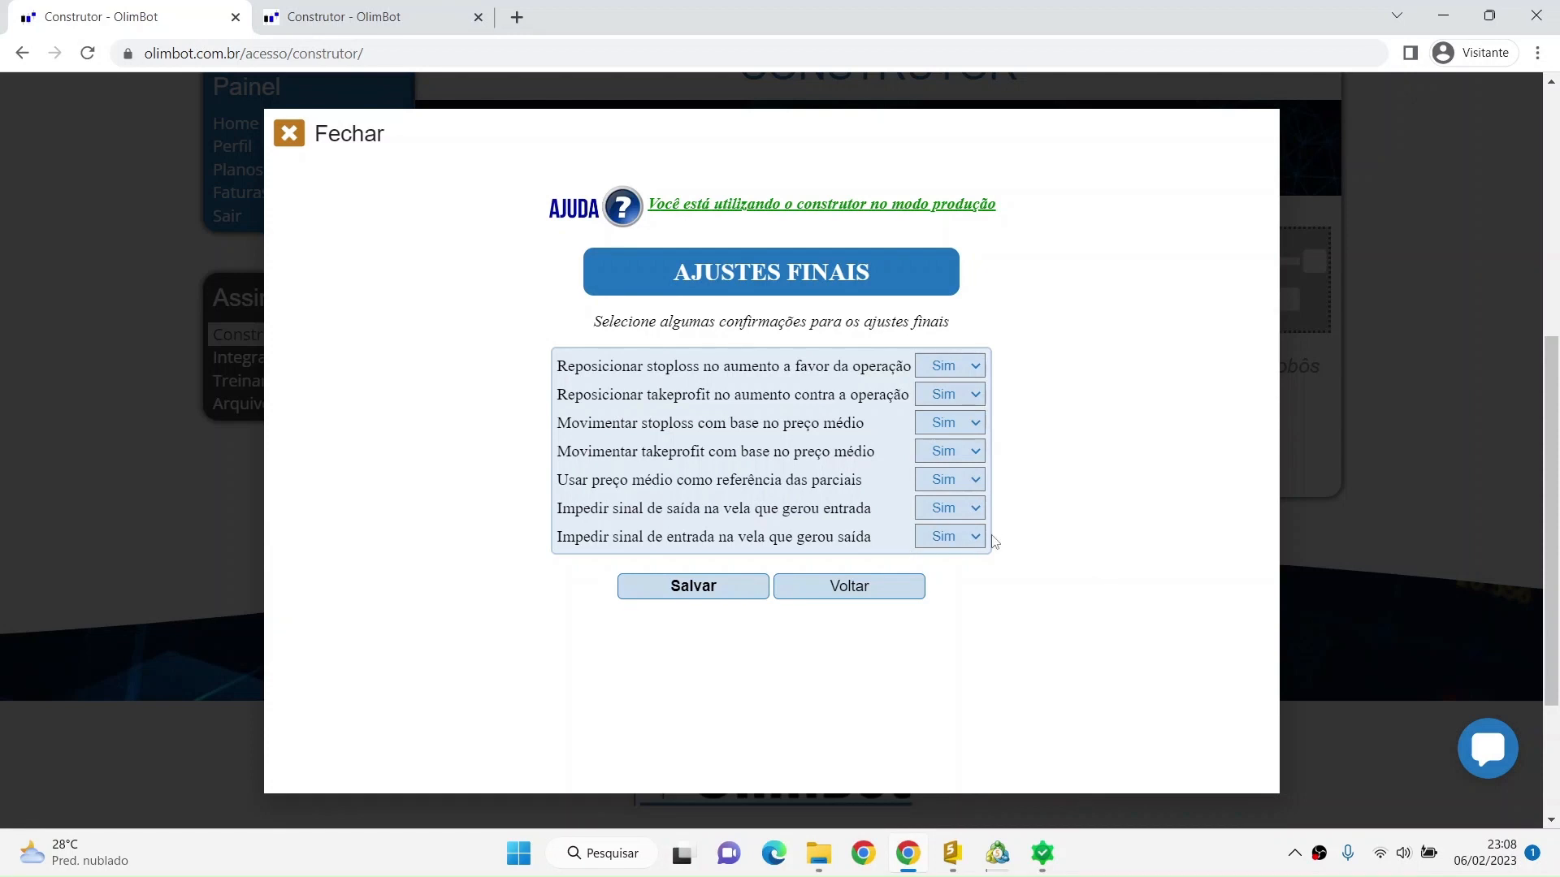
Step: Save the final adjustments with all options at Sim and set "Enviar ordem para outro ativo" to Sim
left_click(714, 586)
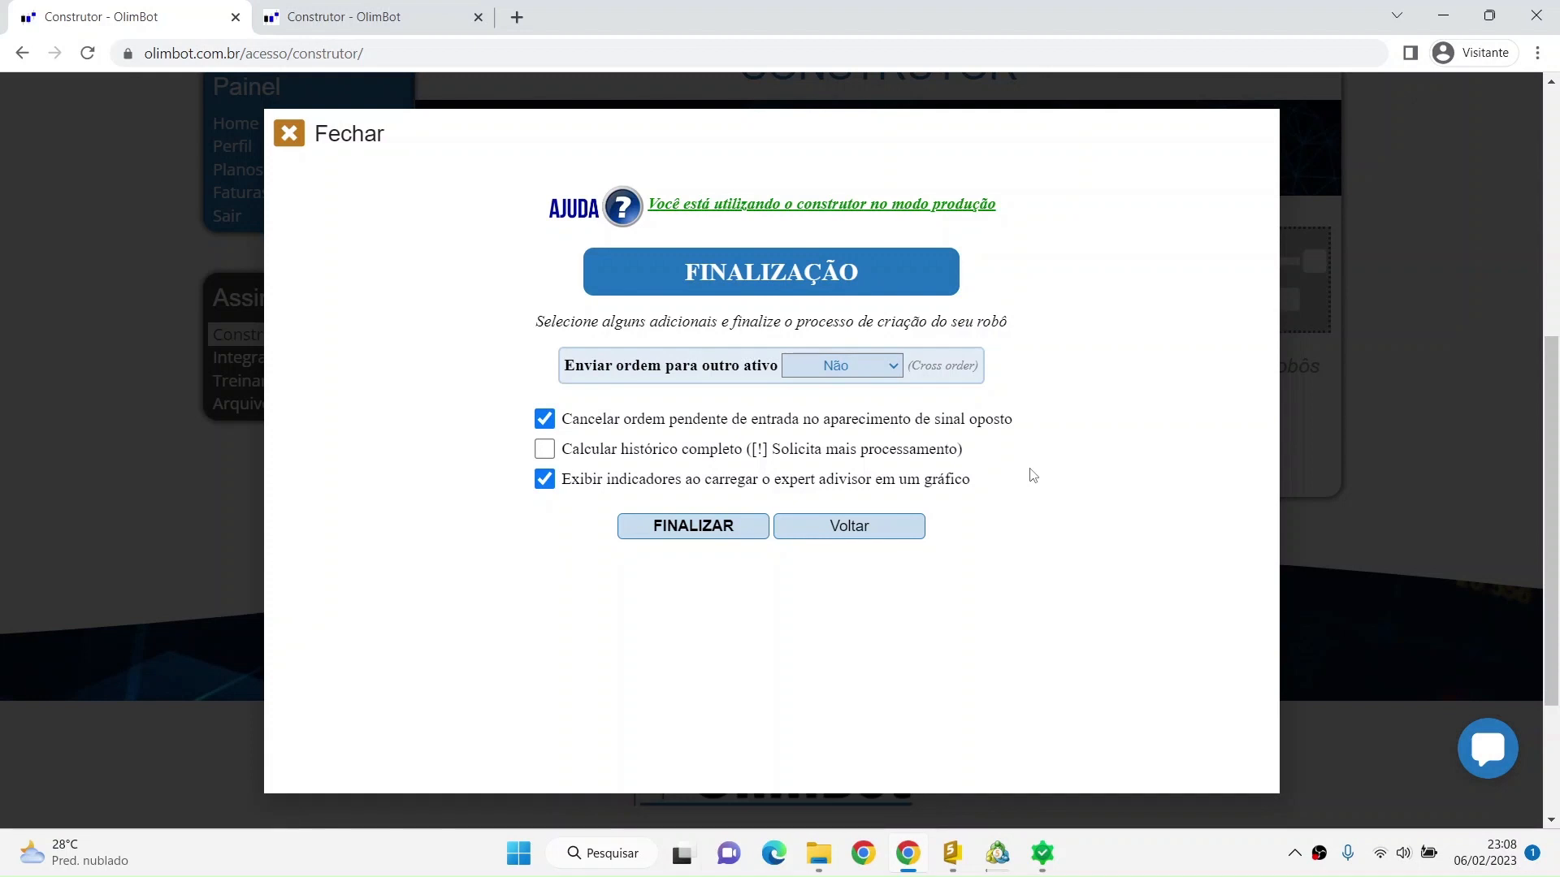
left_click(868, 370)
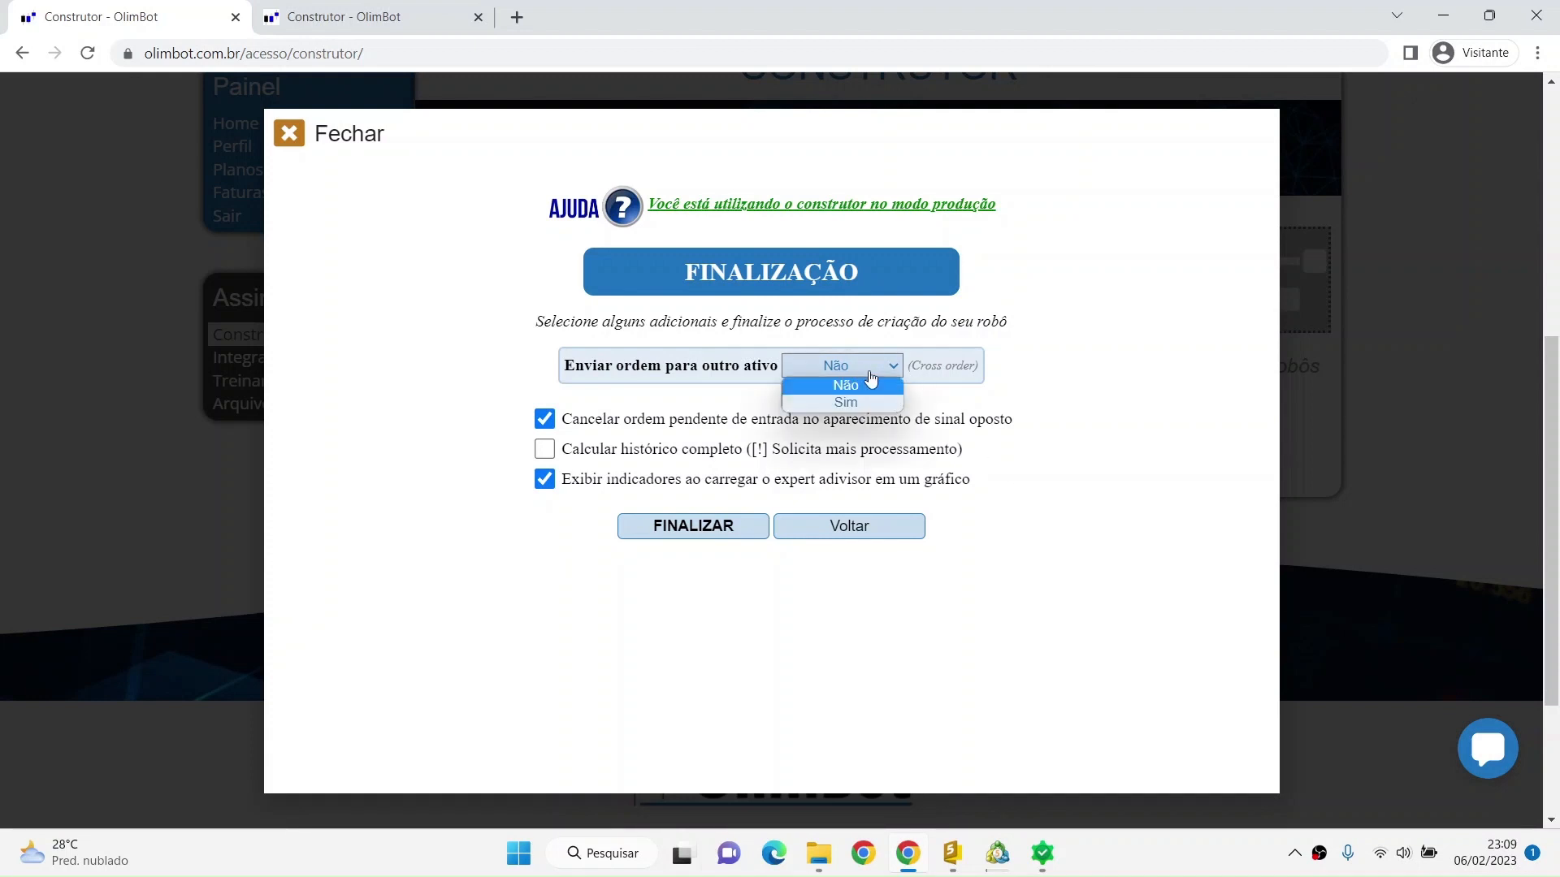
left_click(857, 403)
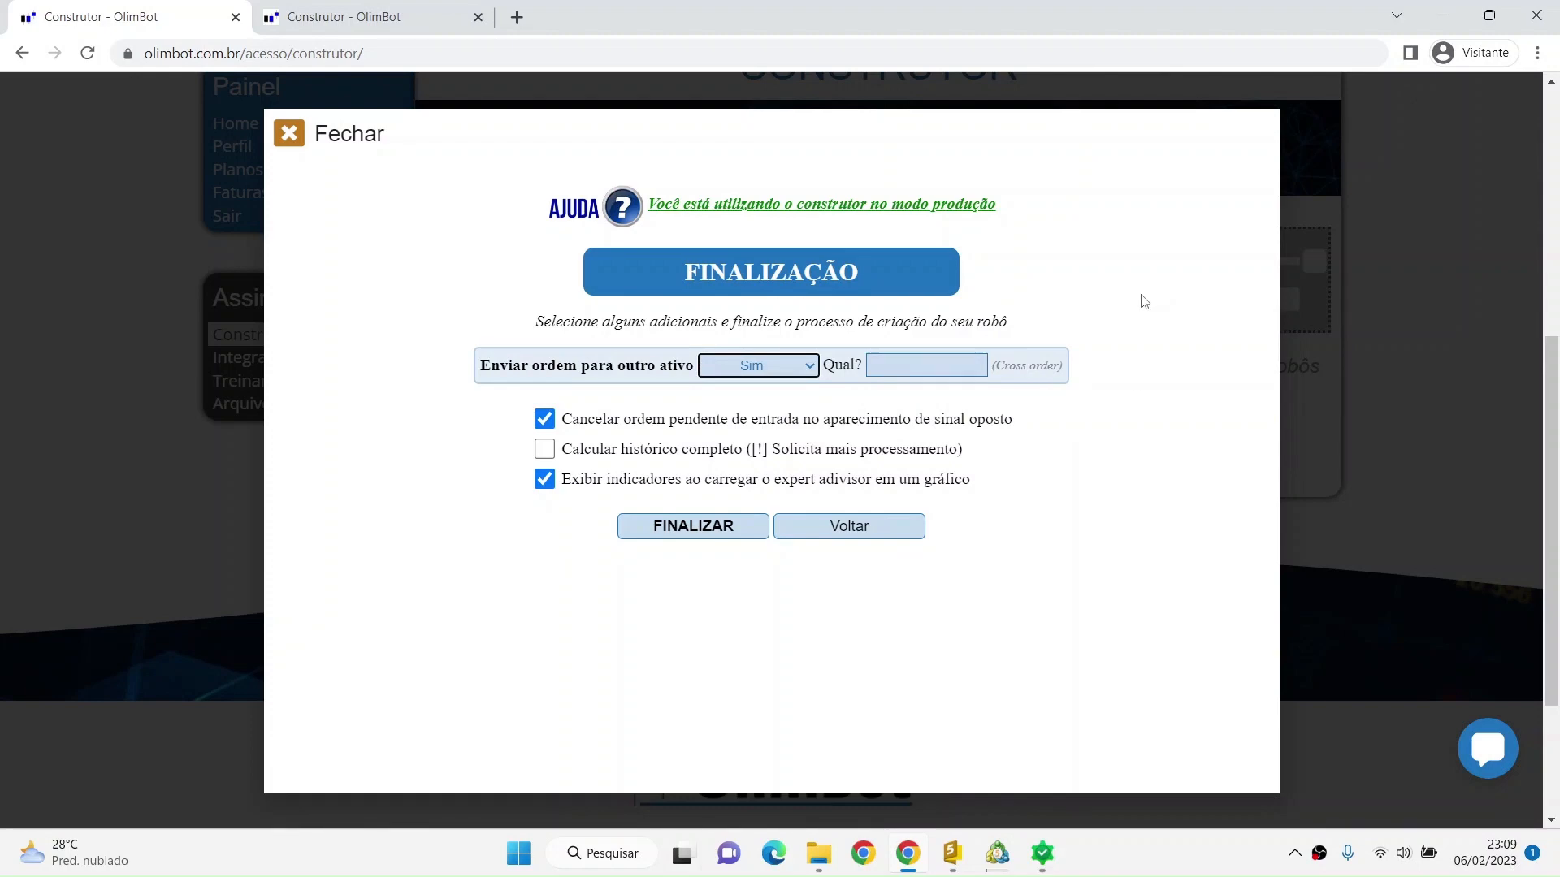
Step: Examine the WIN$N,M5 candles of 2 January morning in the Strategy Tester visualization and return to the OlimBot finalization page
left_click(998, 853)
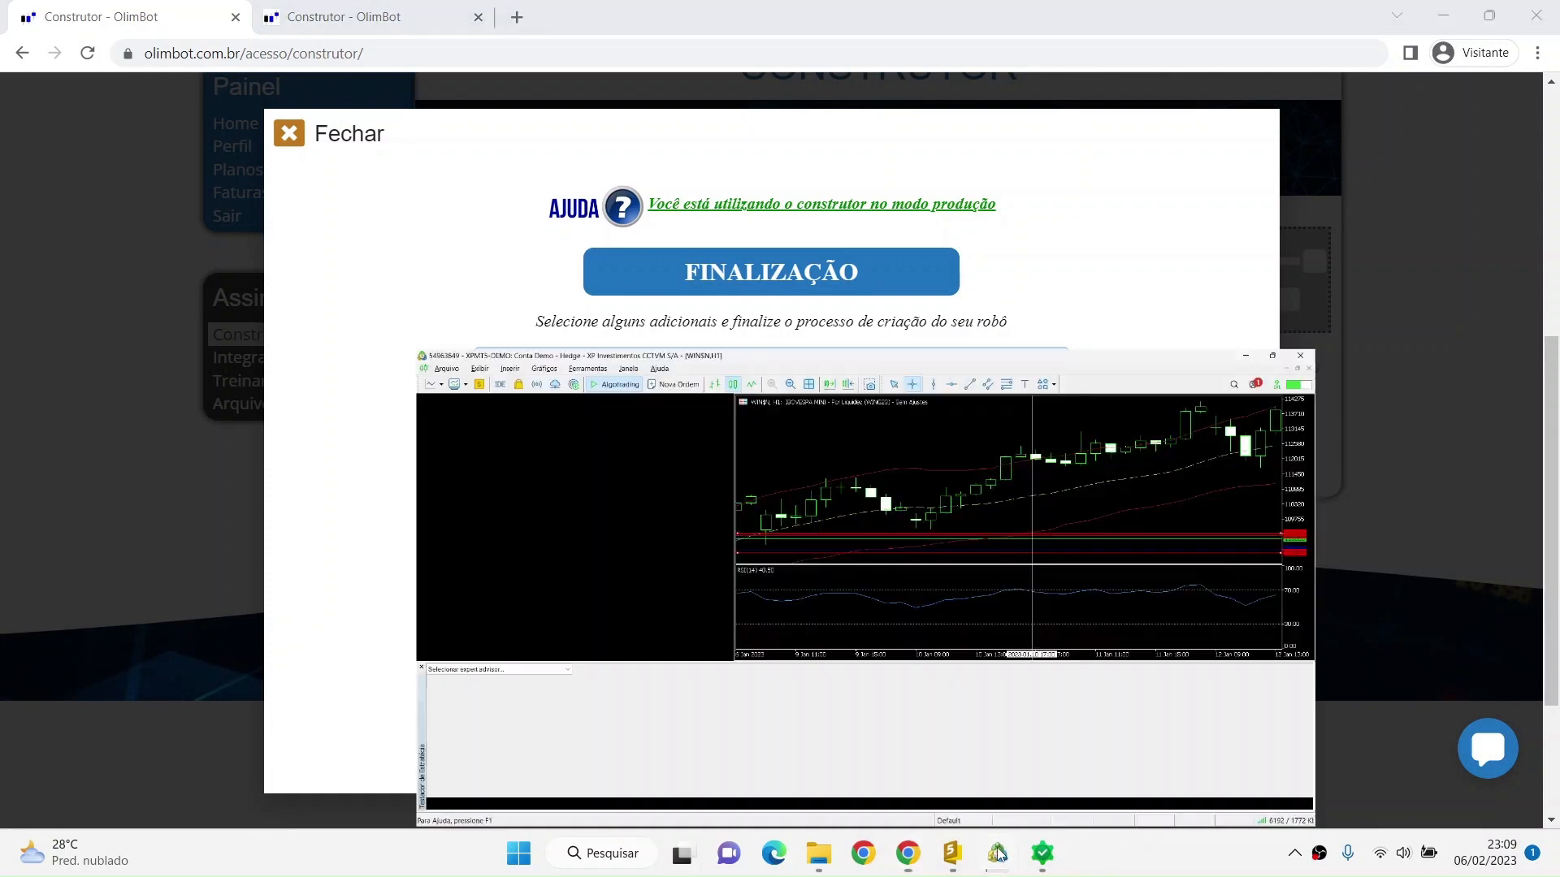
left_click(997, 853)
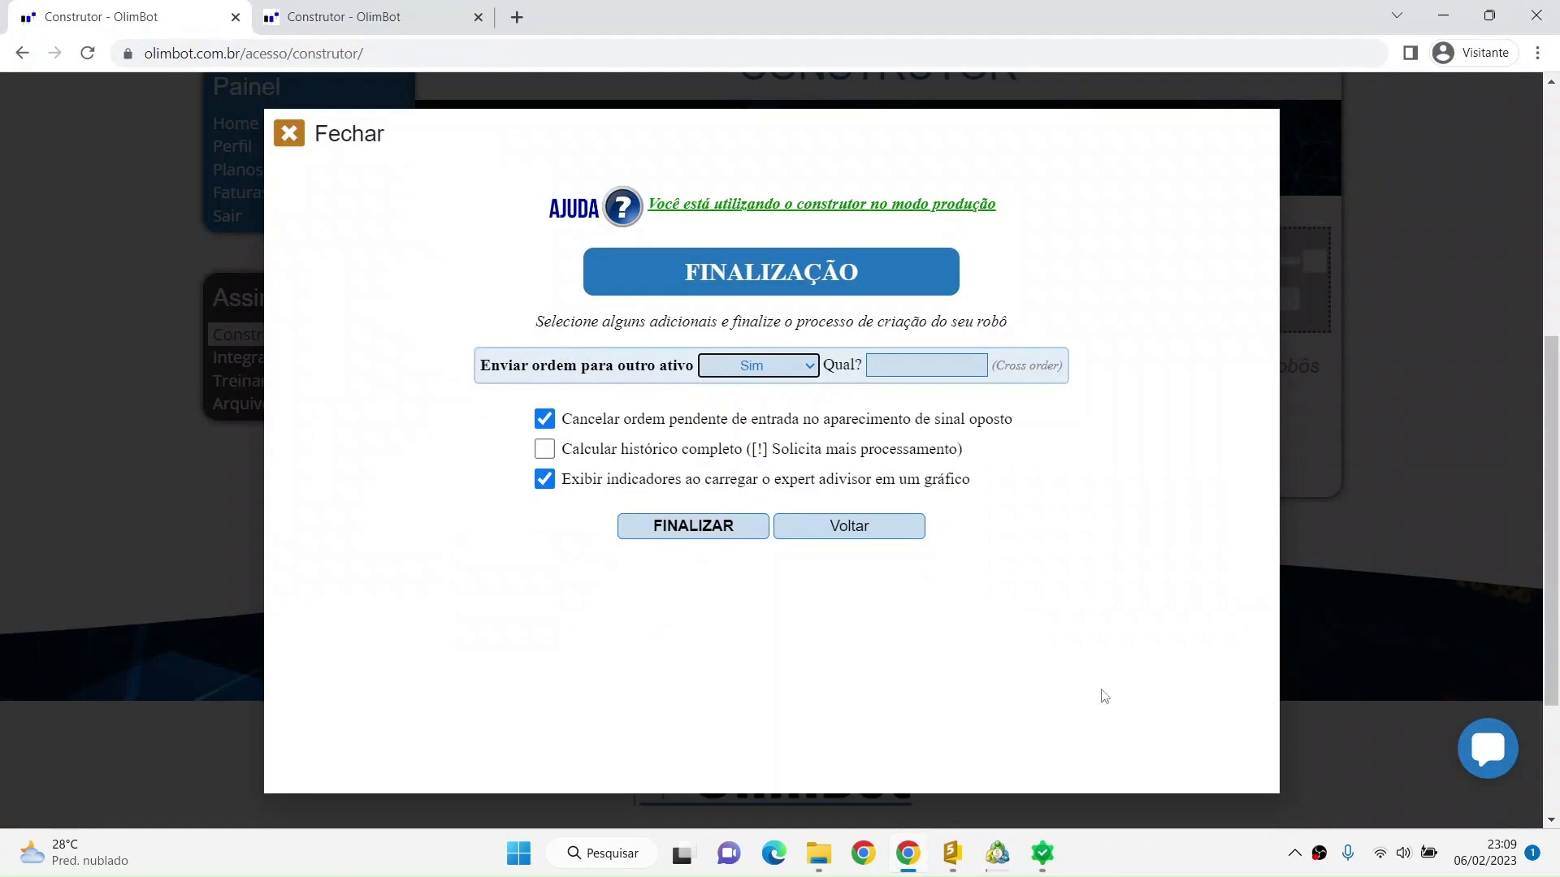
left_click(1003, 857)
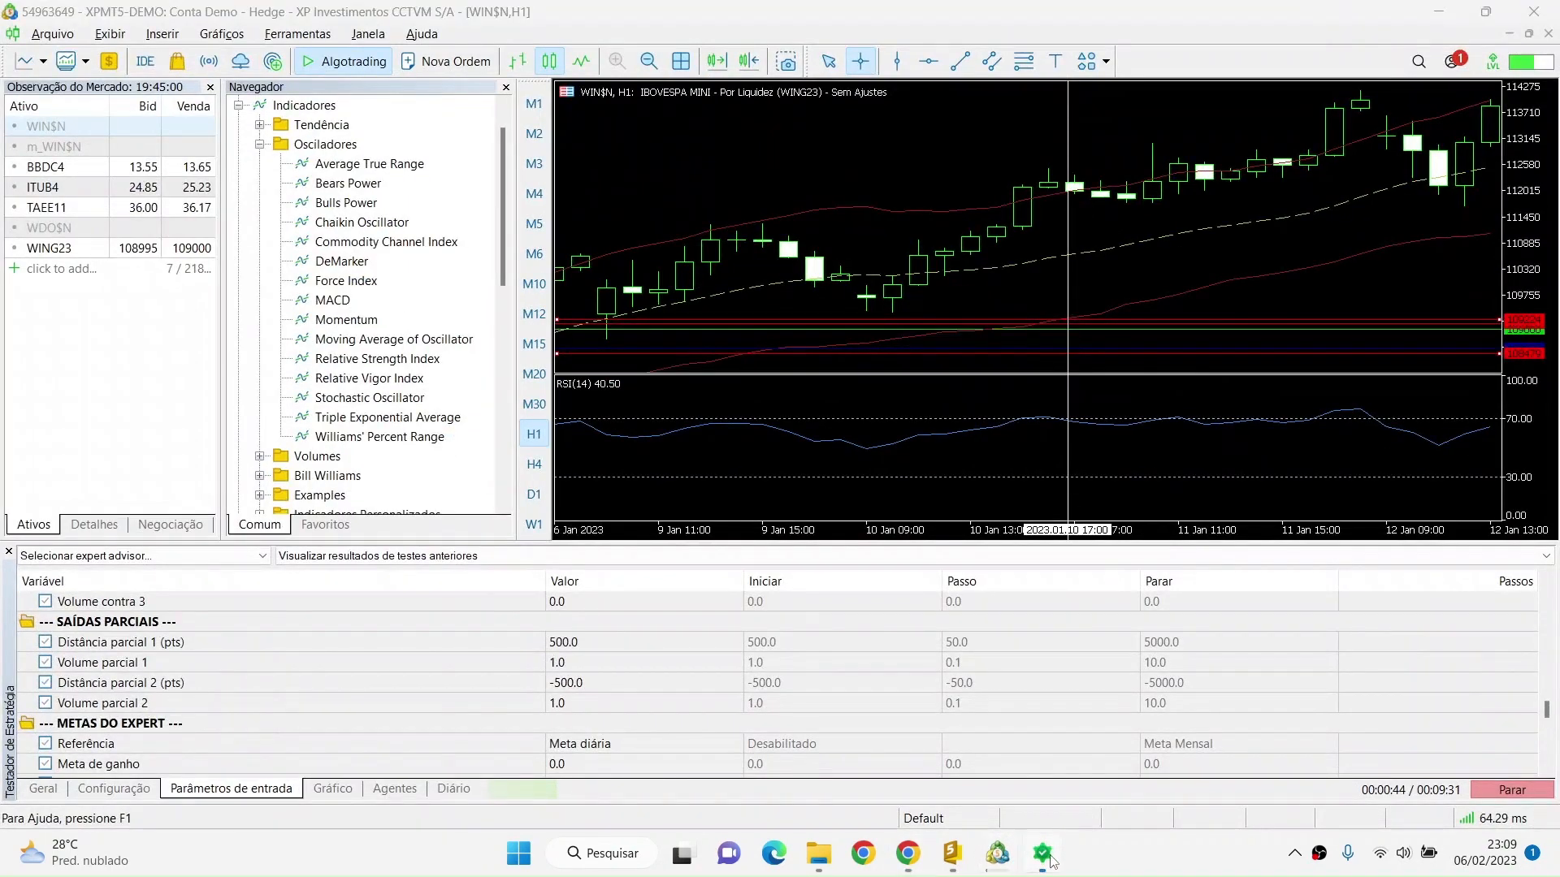
left_click(1042, 853)
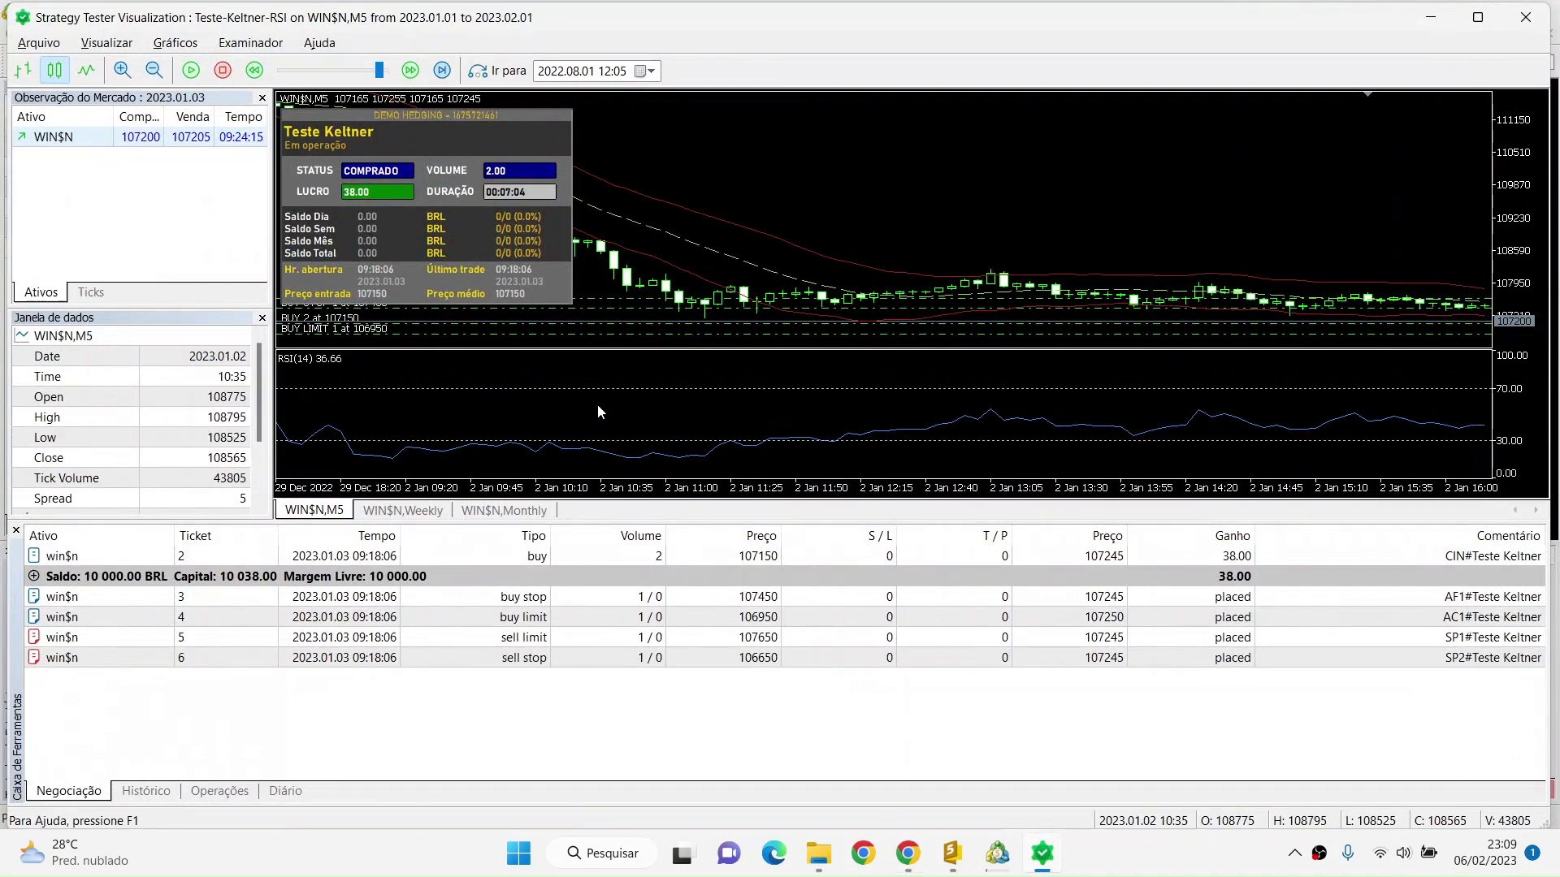
left_click_drag(680, 315, 891, 319)
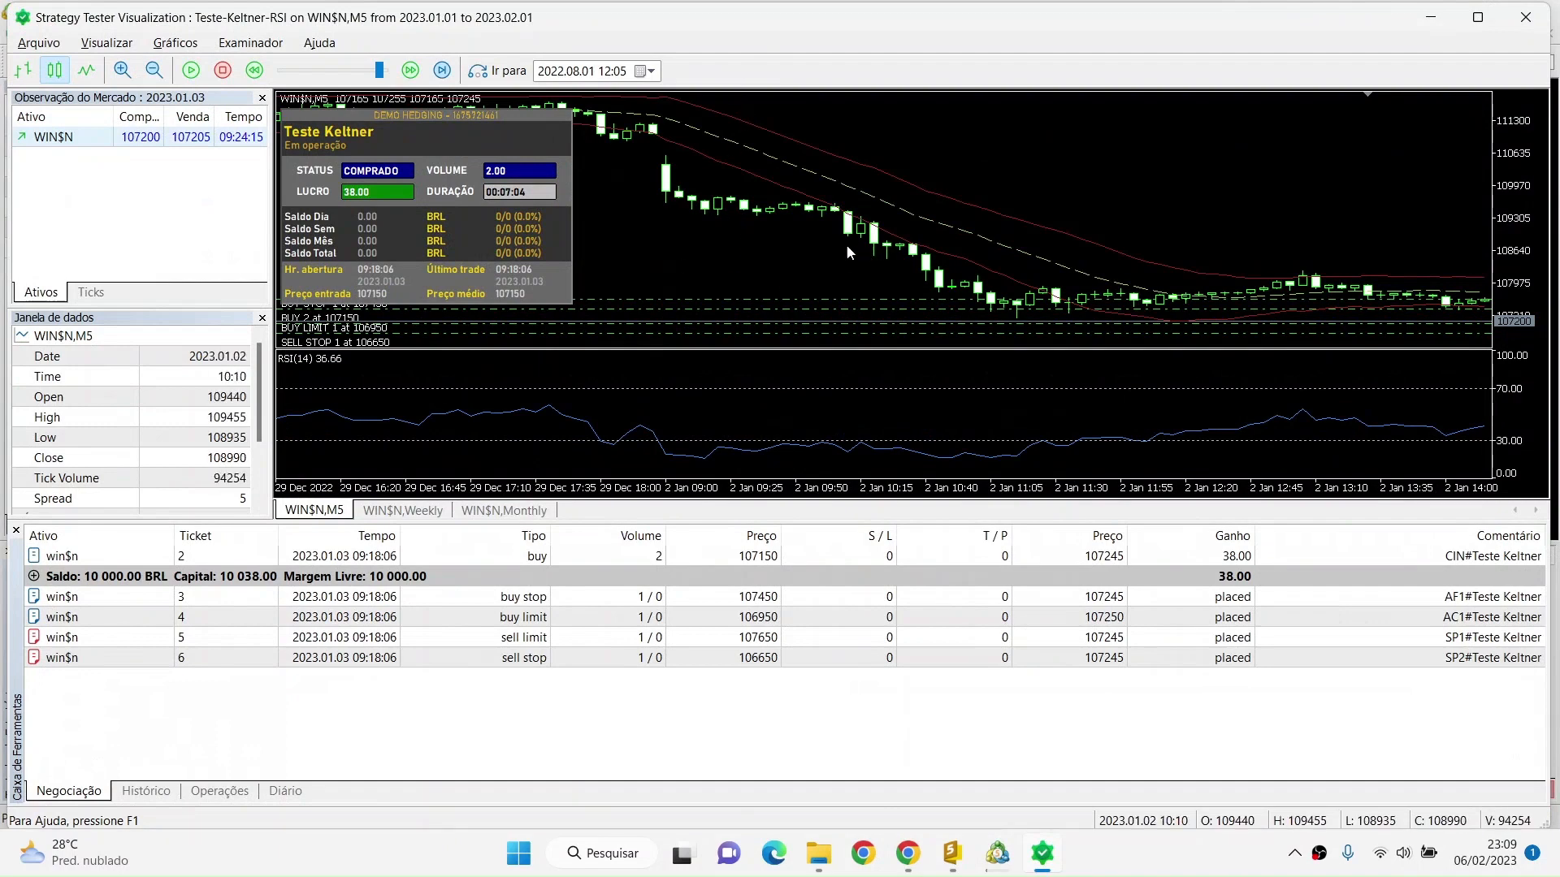
left_click_drag(536, 180, 752, 176)
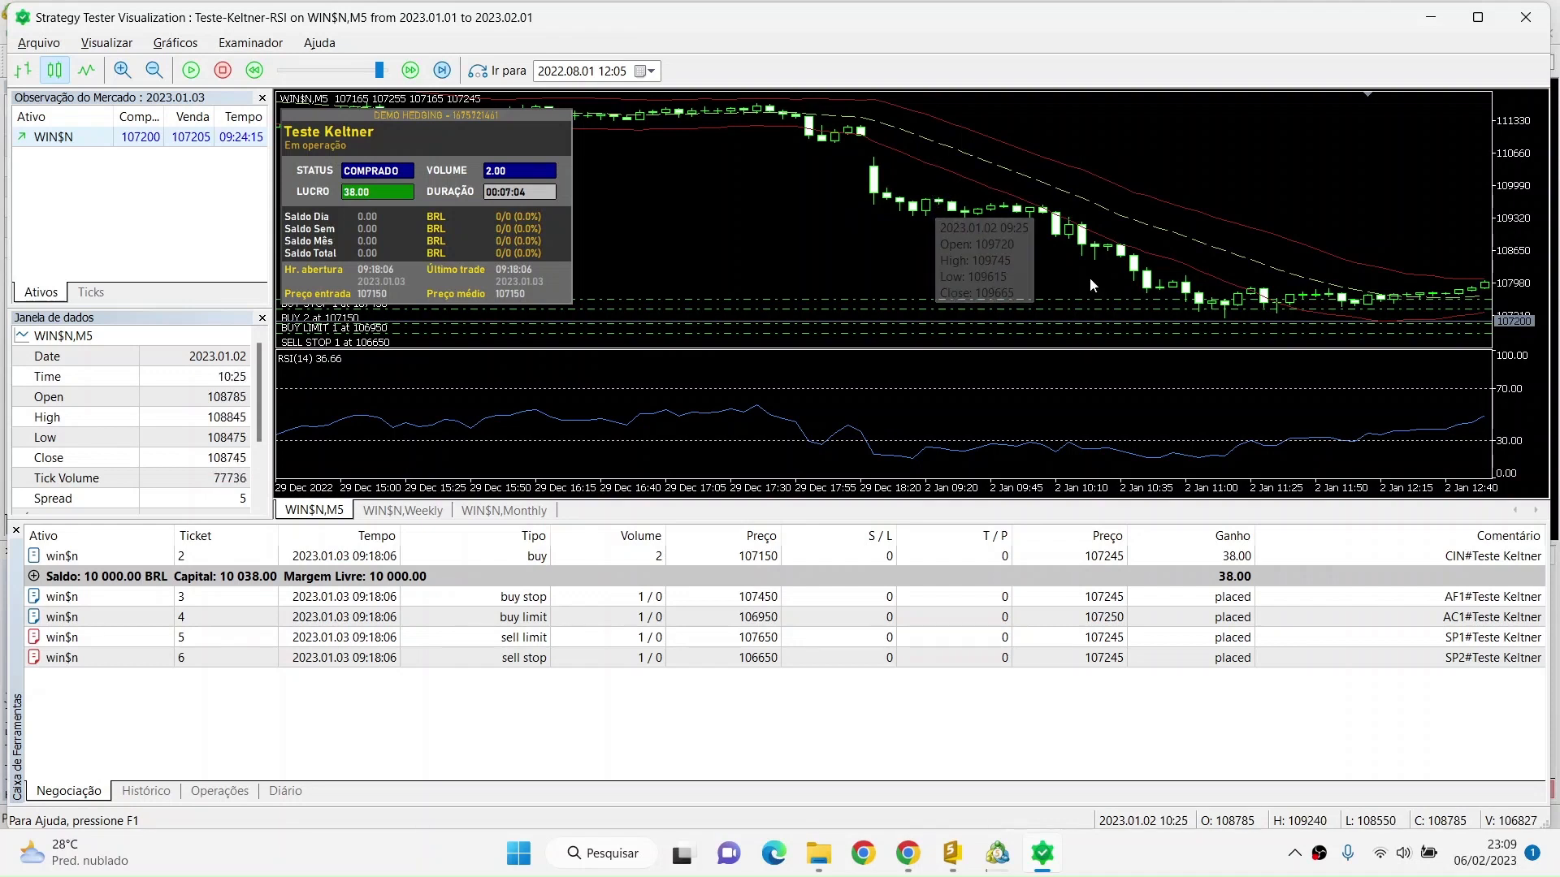
mouse_move(1039, 866)
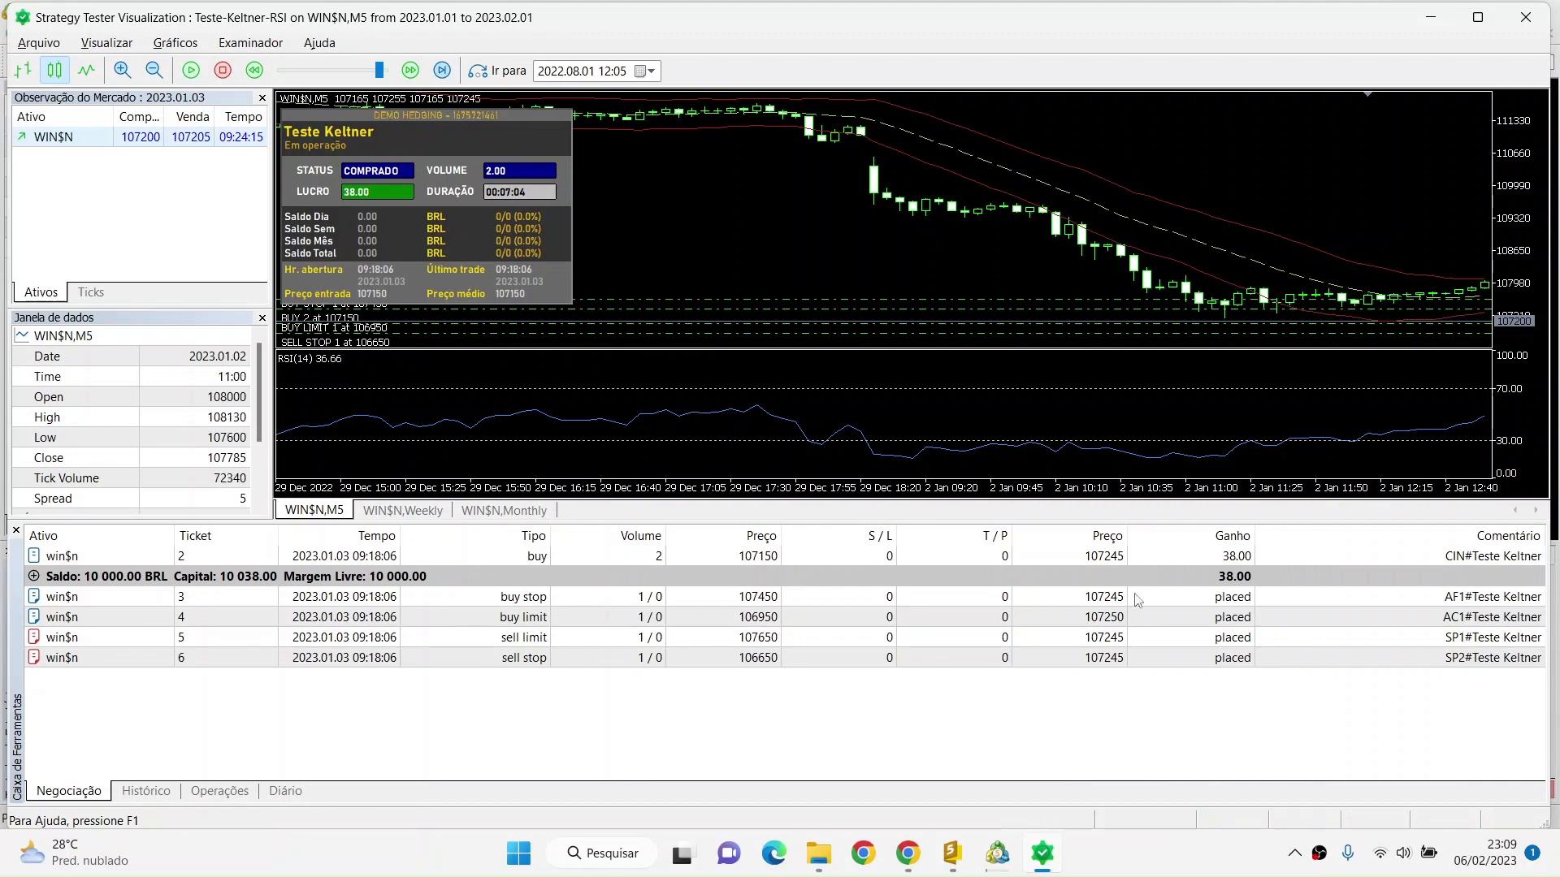
left_click(1040, 855)
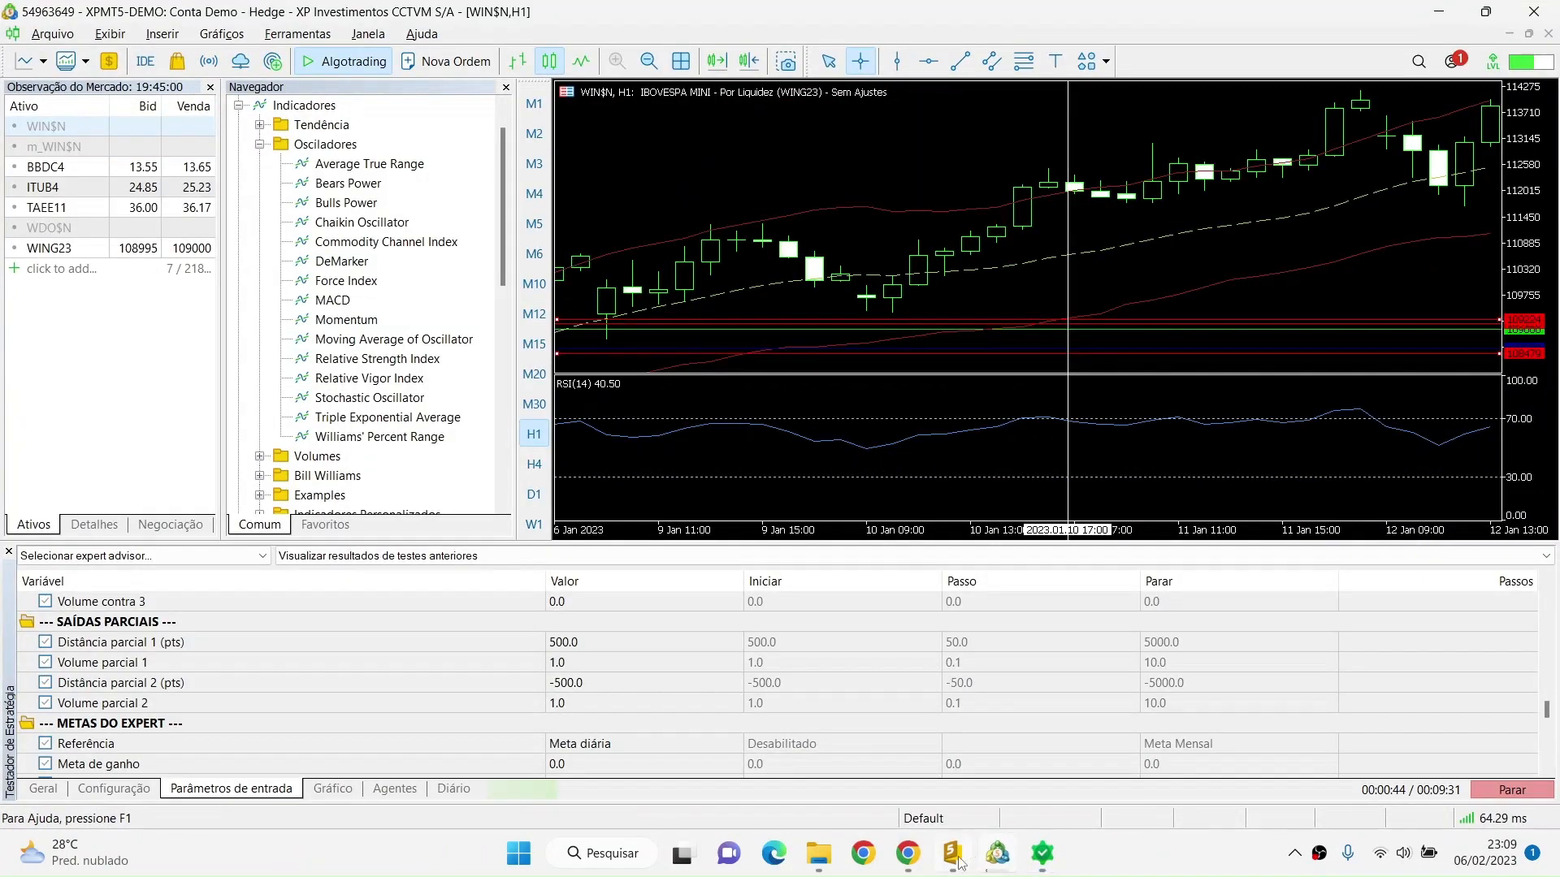
left_click(954, 861)
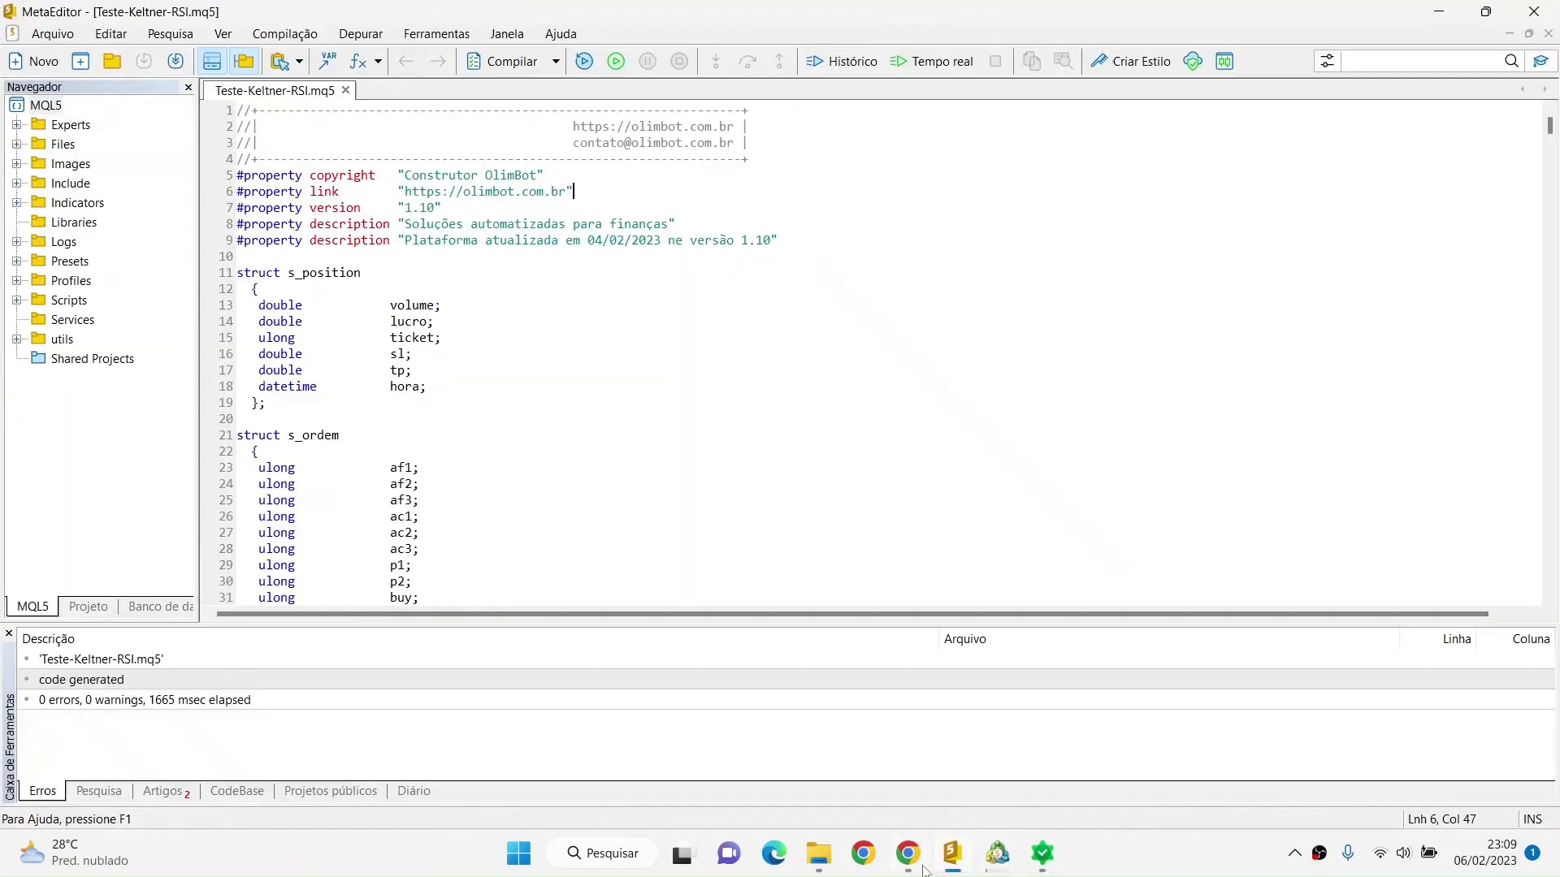
left_click(1042, 854)
left_click(1003, 859)
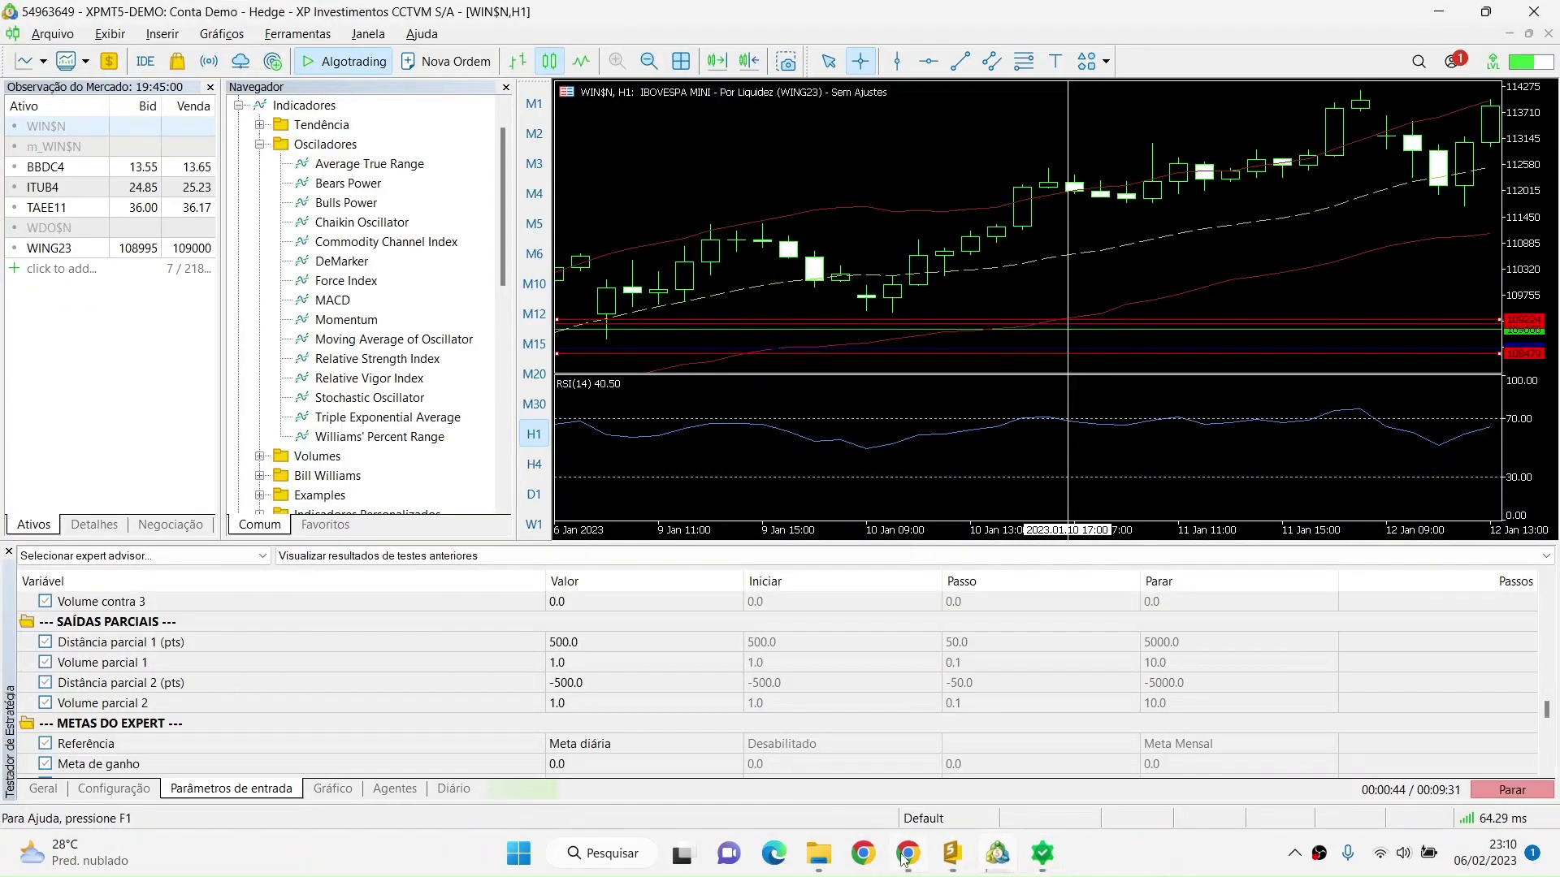
left_click(908, 854)
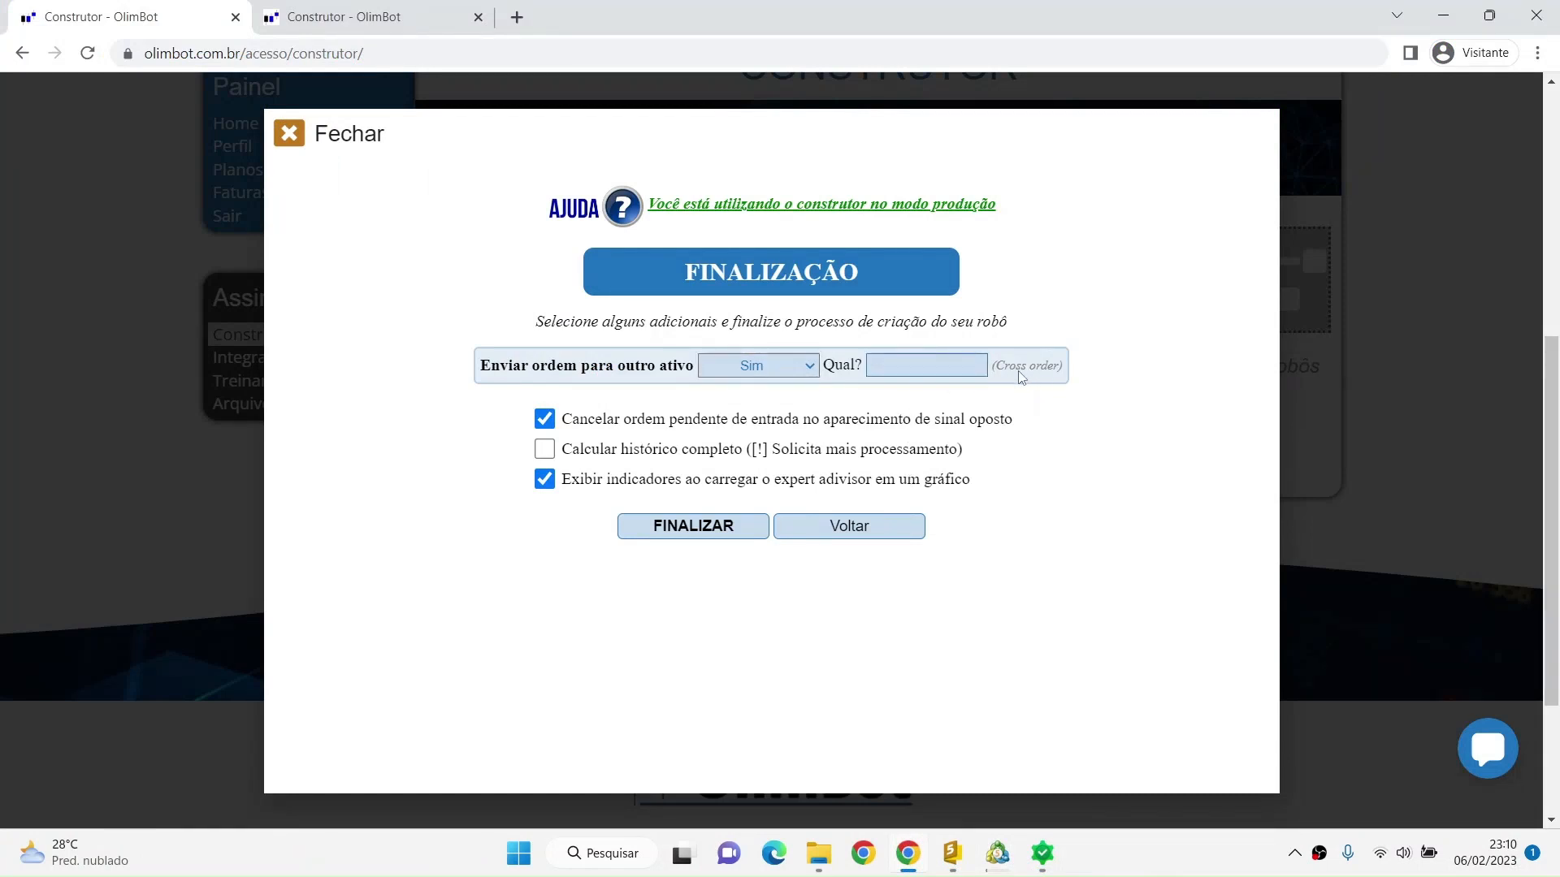
Step: Read the finalization help on cross orders, pending orders, history and indicators, close it, and review the "Enviar ordem para outro ativo" setting
left_click(621, 212)
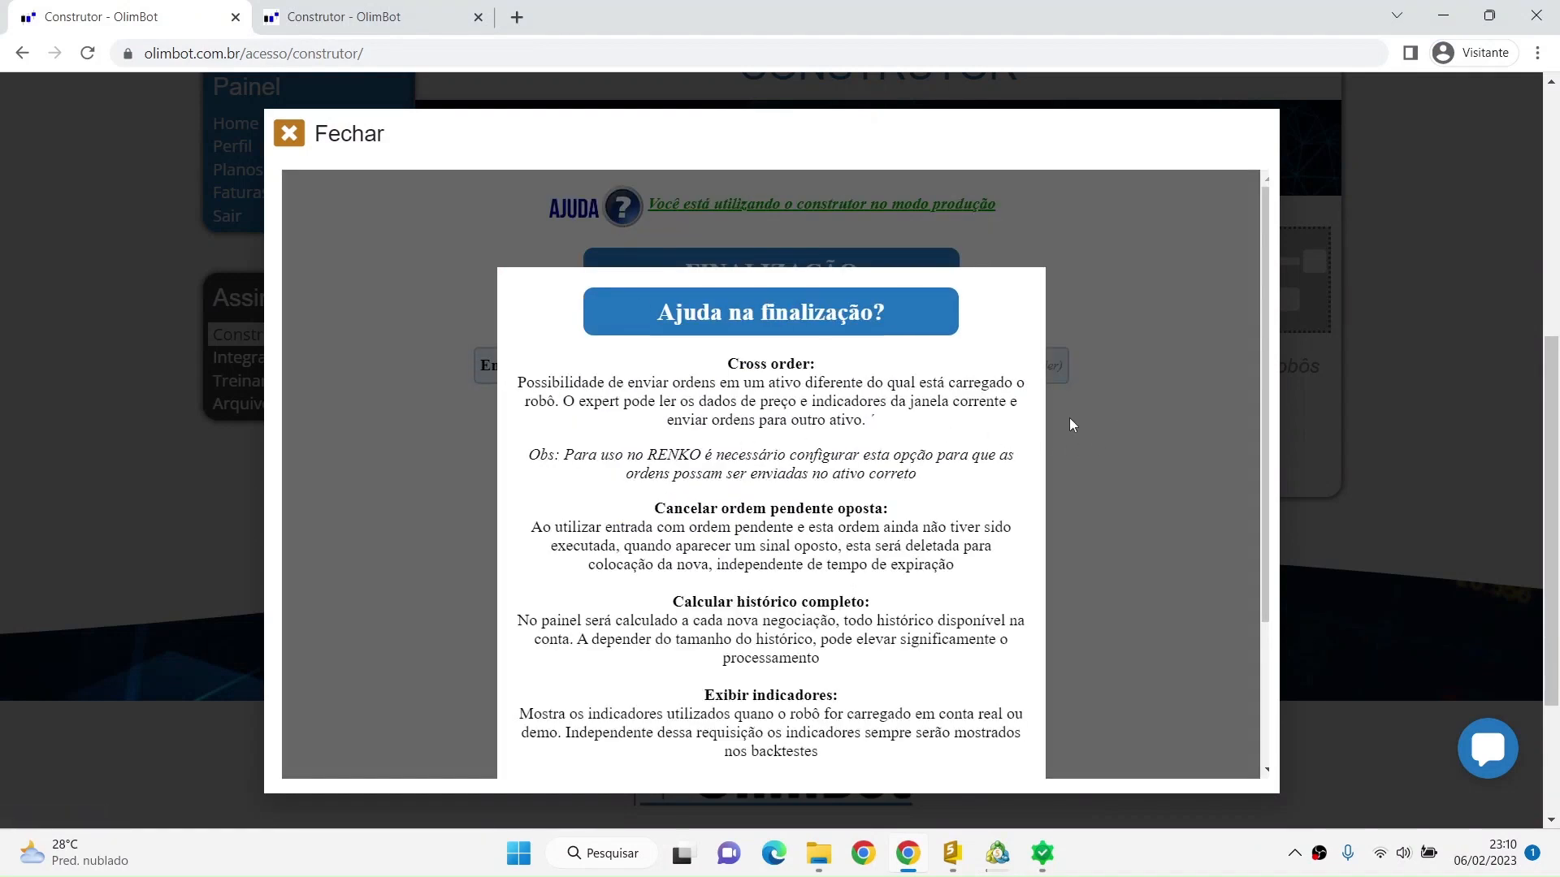
scroll(654, 312, "down", 2)
left_click(767, 650)
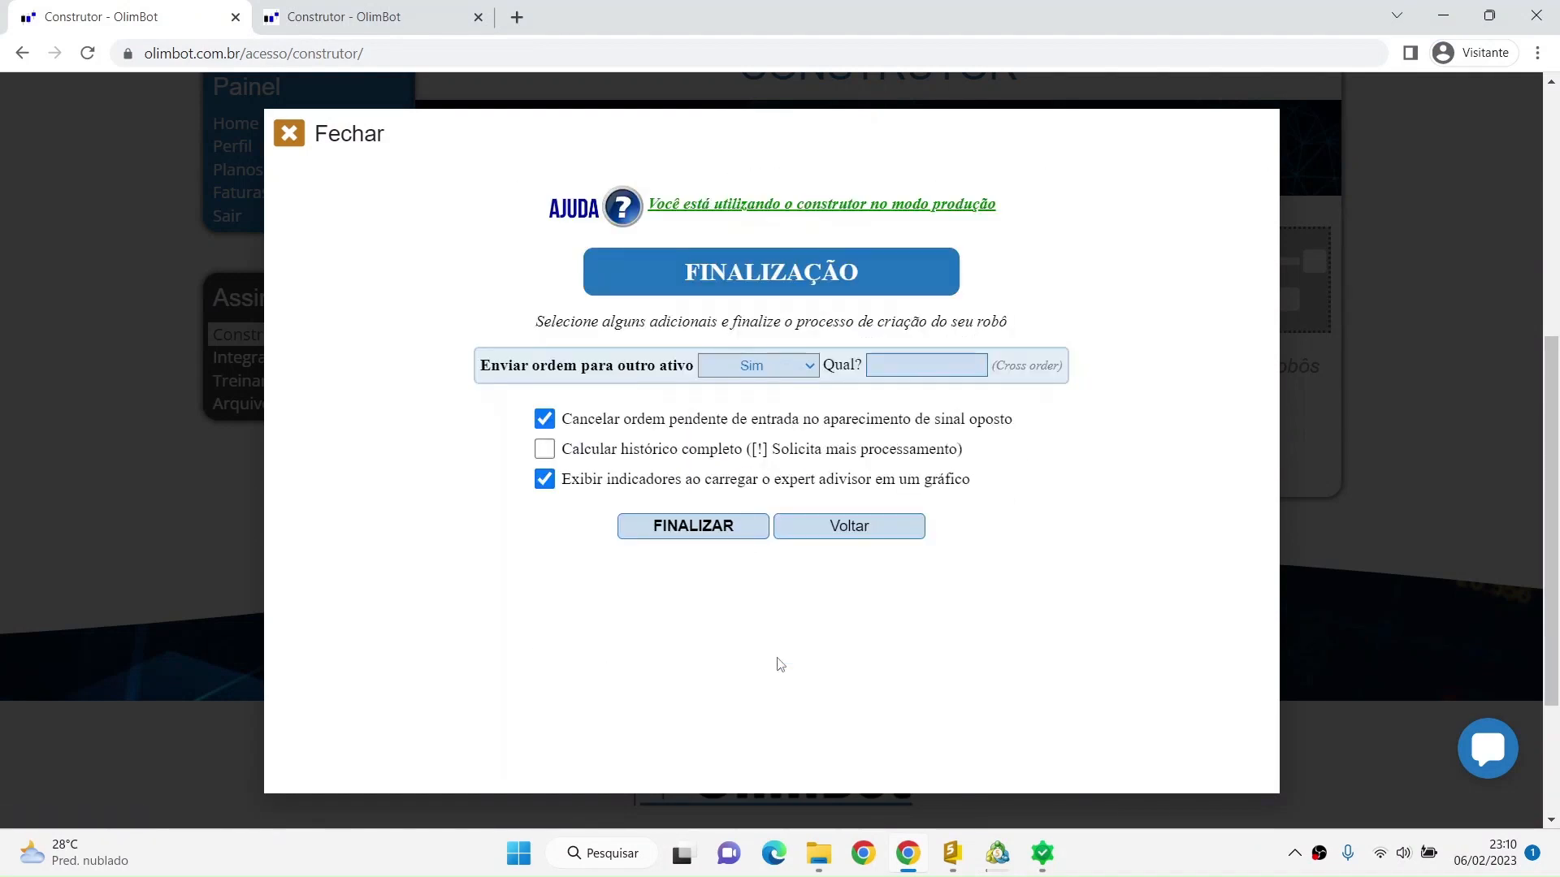
left_click(754, 370)
left_click(758, 372)
left_click(965, 368)
mouse_move(1016, 875)
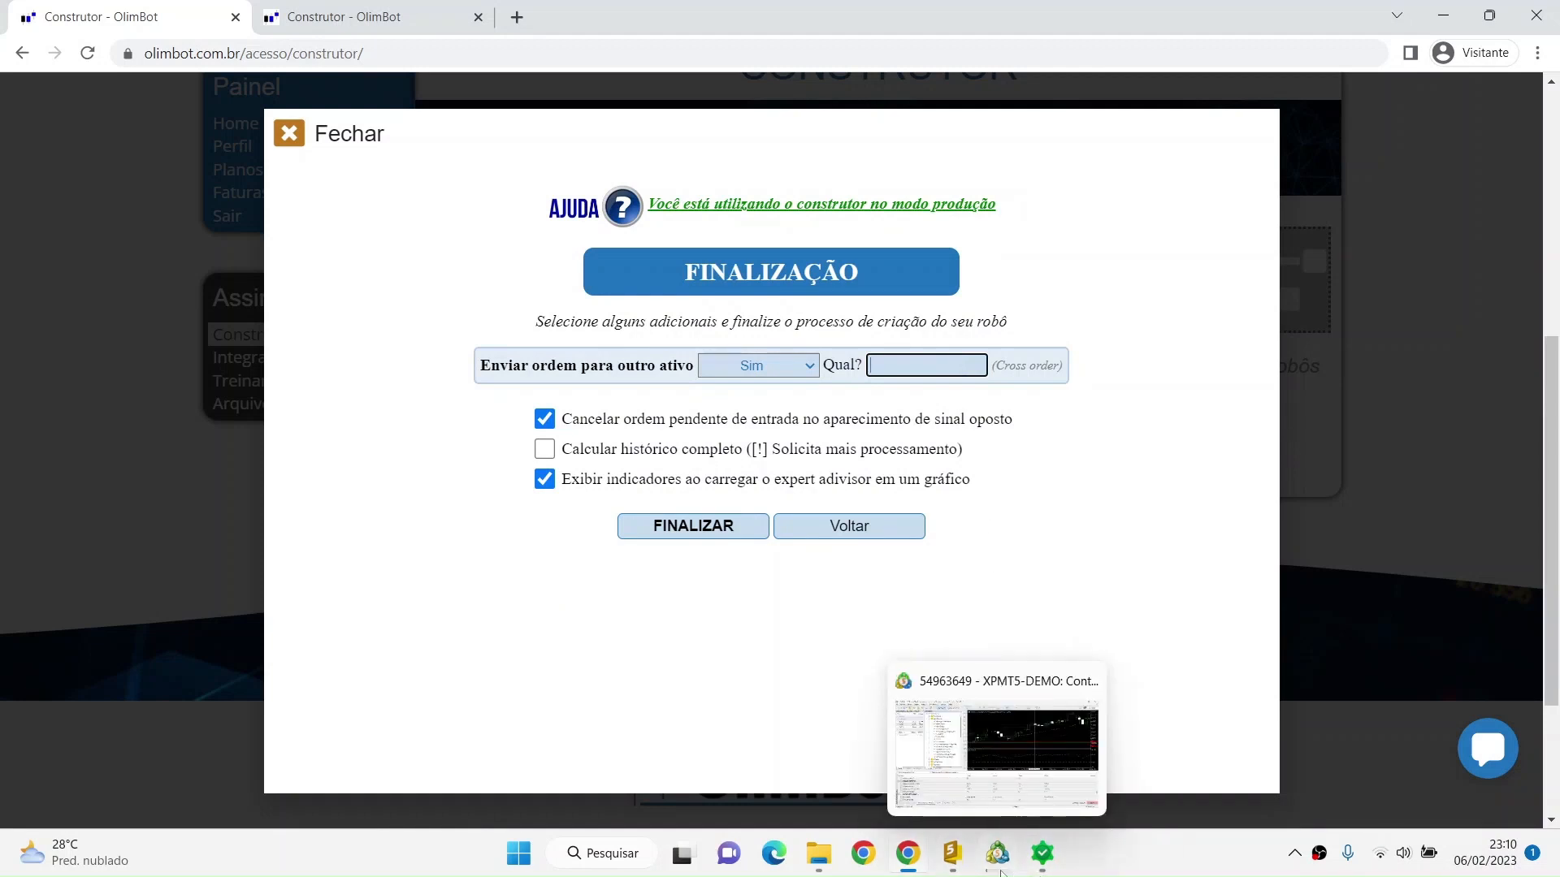
left_click(1113, 398)
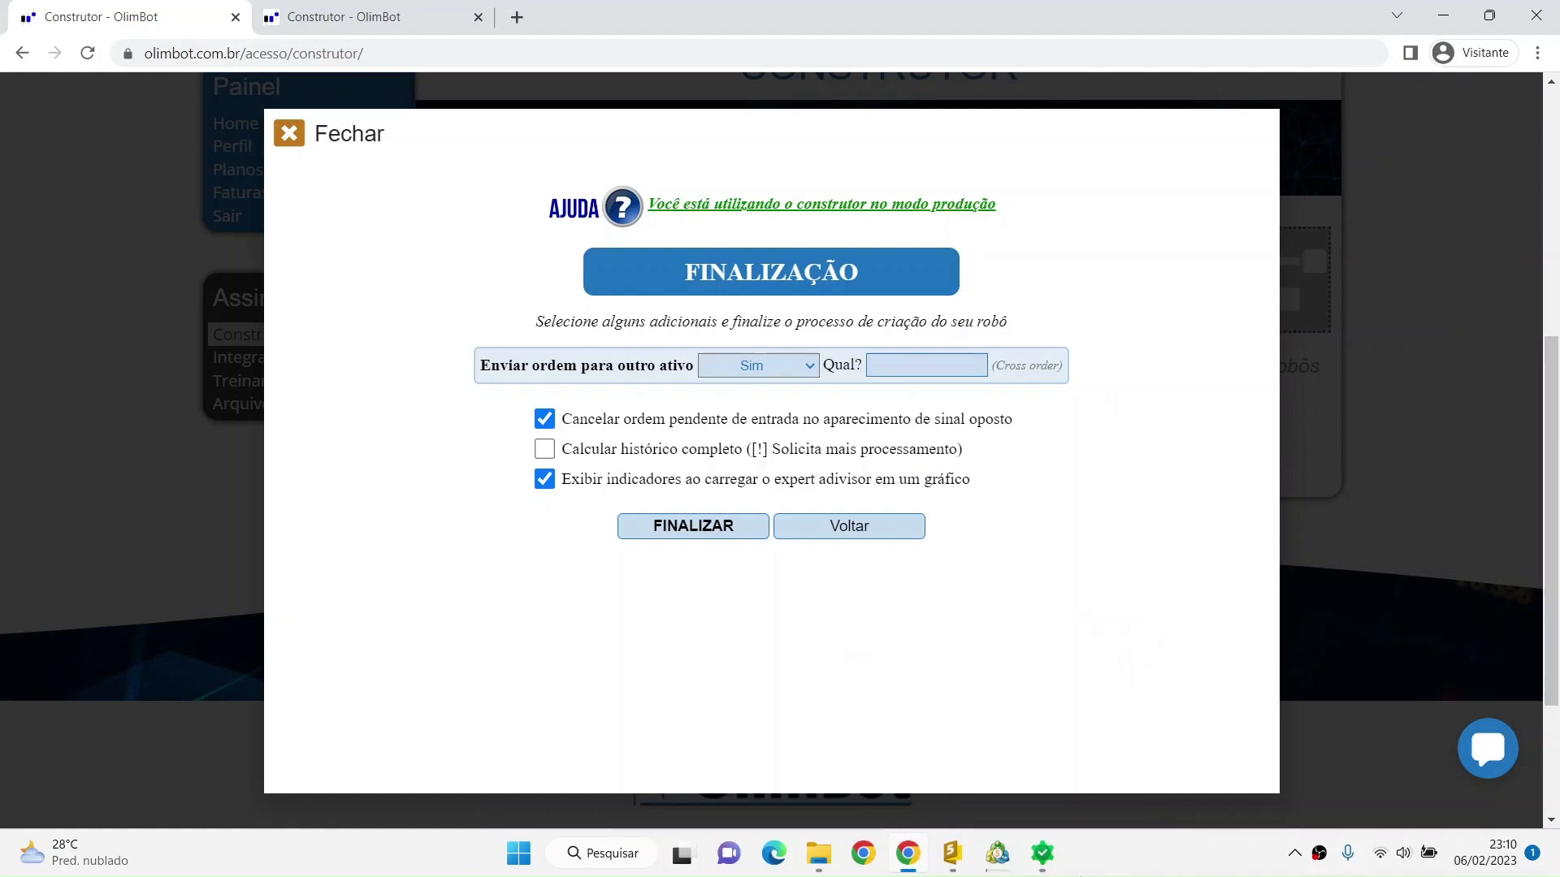
Step: Switch to MetaTrader 5, enlarge the strategy tester, examine the CROSS ORDER input parameters, and return to the OlimBot finalization page
left_click(999, 851)
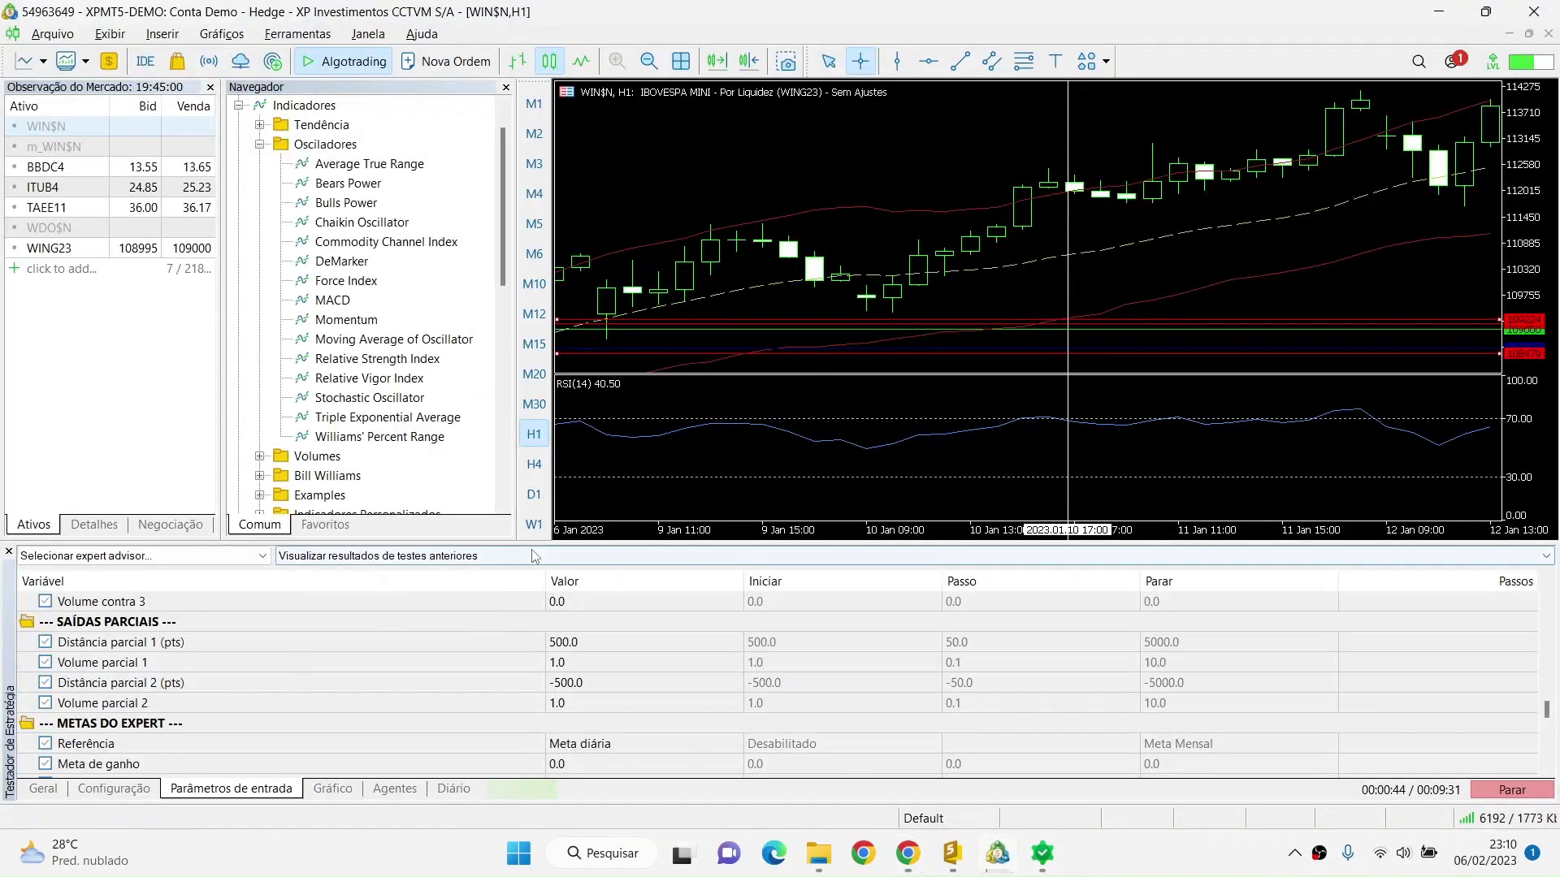
left_click_drag(532, 543, 561, 168)
scroll(155, 371, "up", 15)
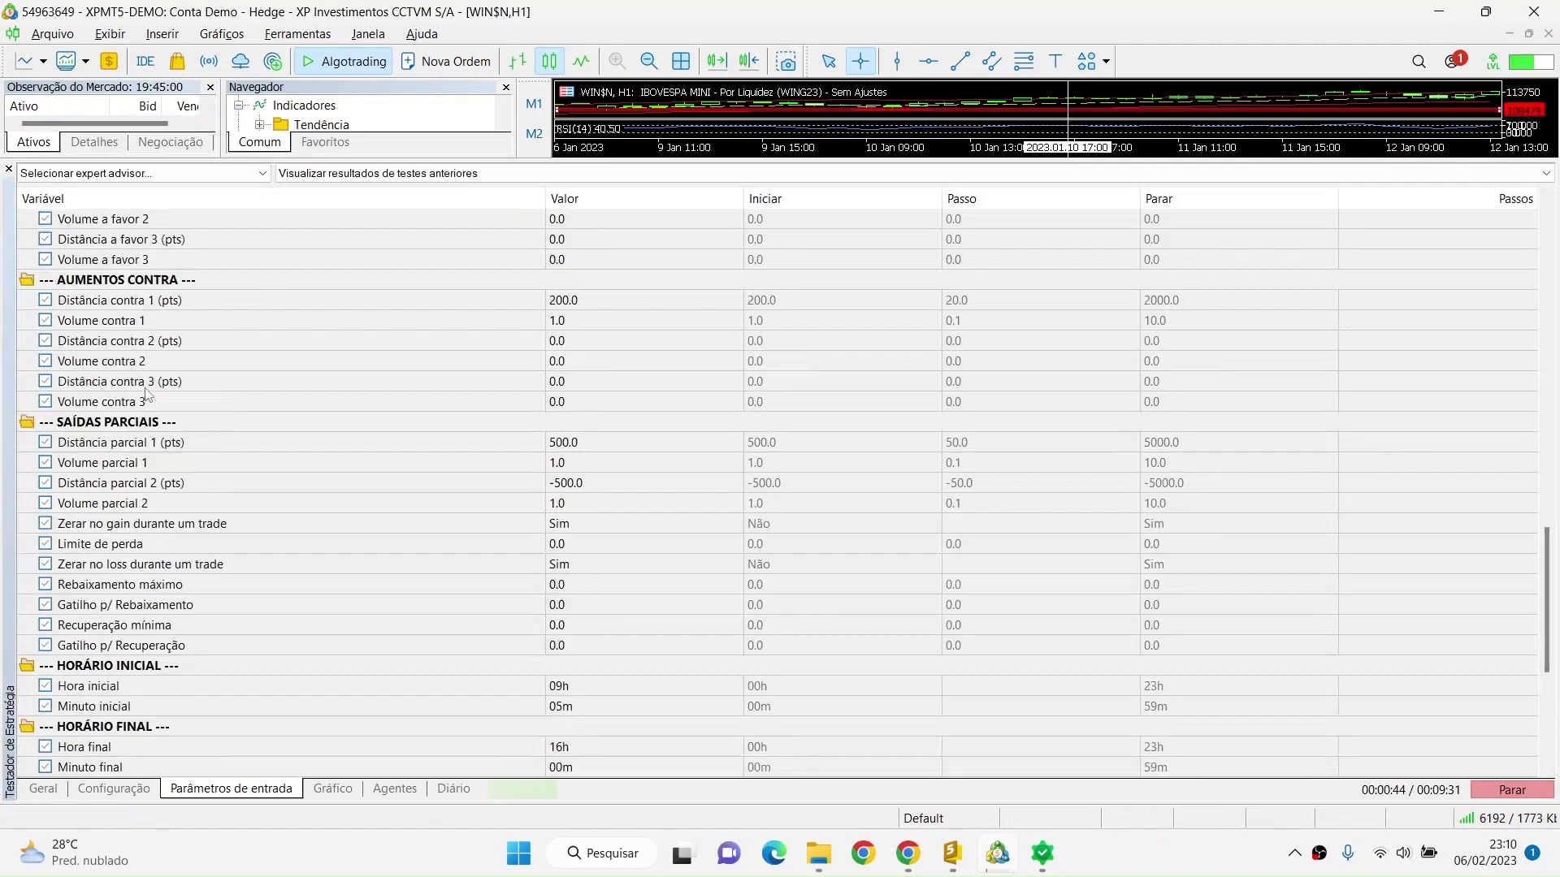
scroll(154, 371, "up", 7)
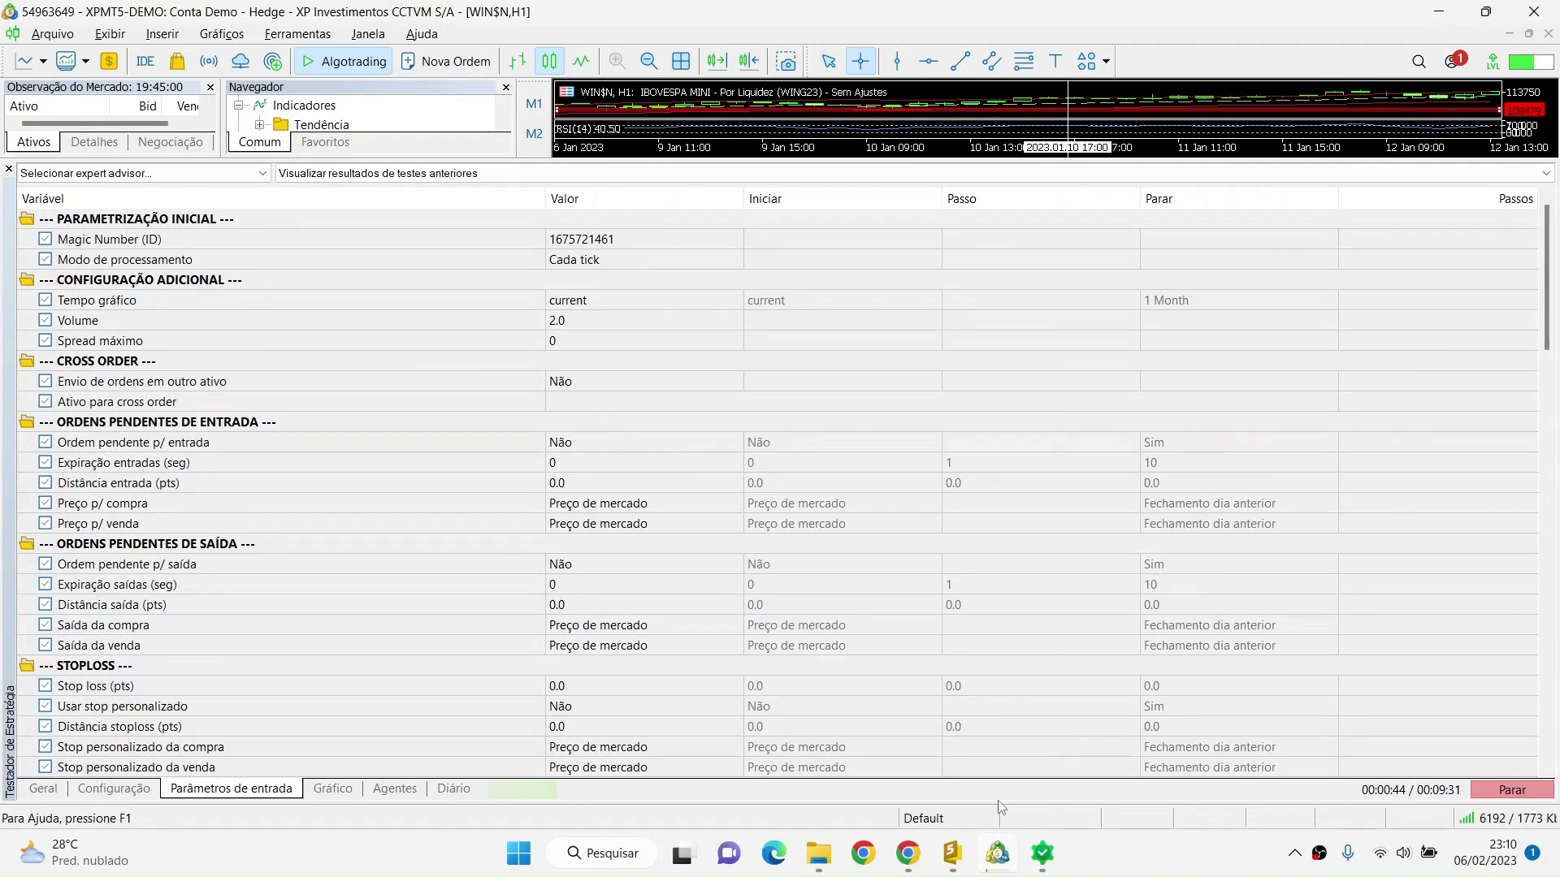
left_click(1008, 863)
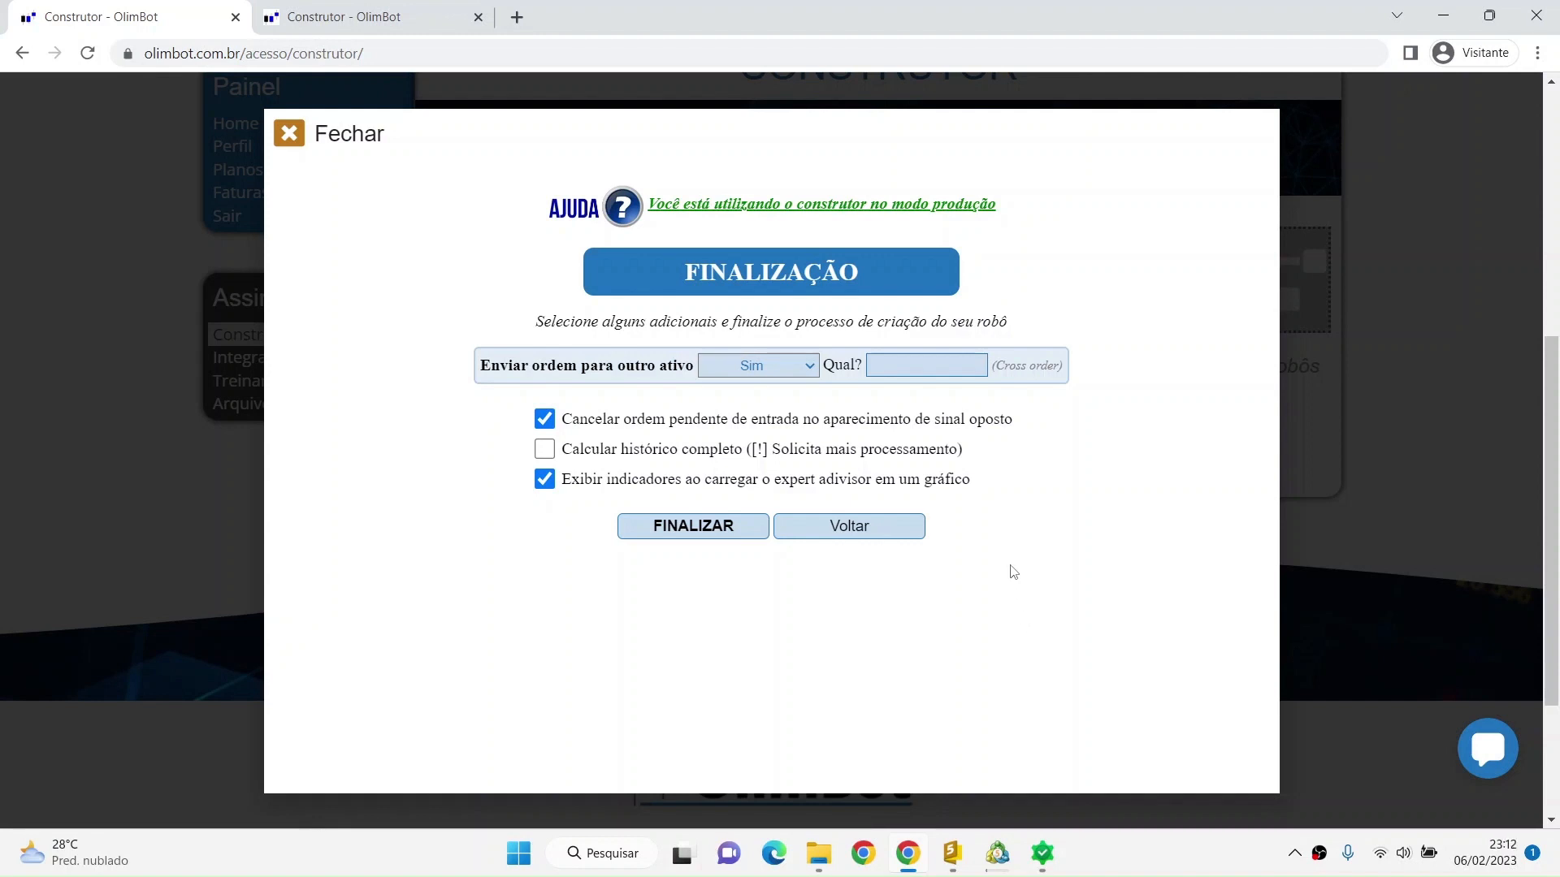
Step: Switch to MetaTrader 5, examine the WIN$N,H1 chart zoomed out and back to 20 December 2022, and return to the OlimBot finalization page
left_click(892, 361)
left_click_drag(1038, 321, 1044, 300)
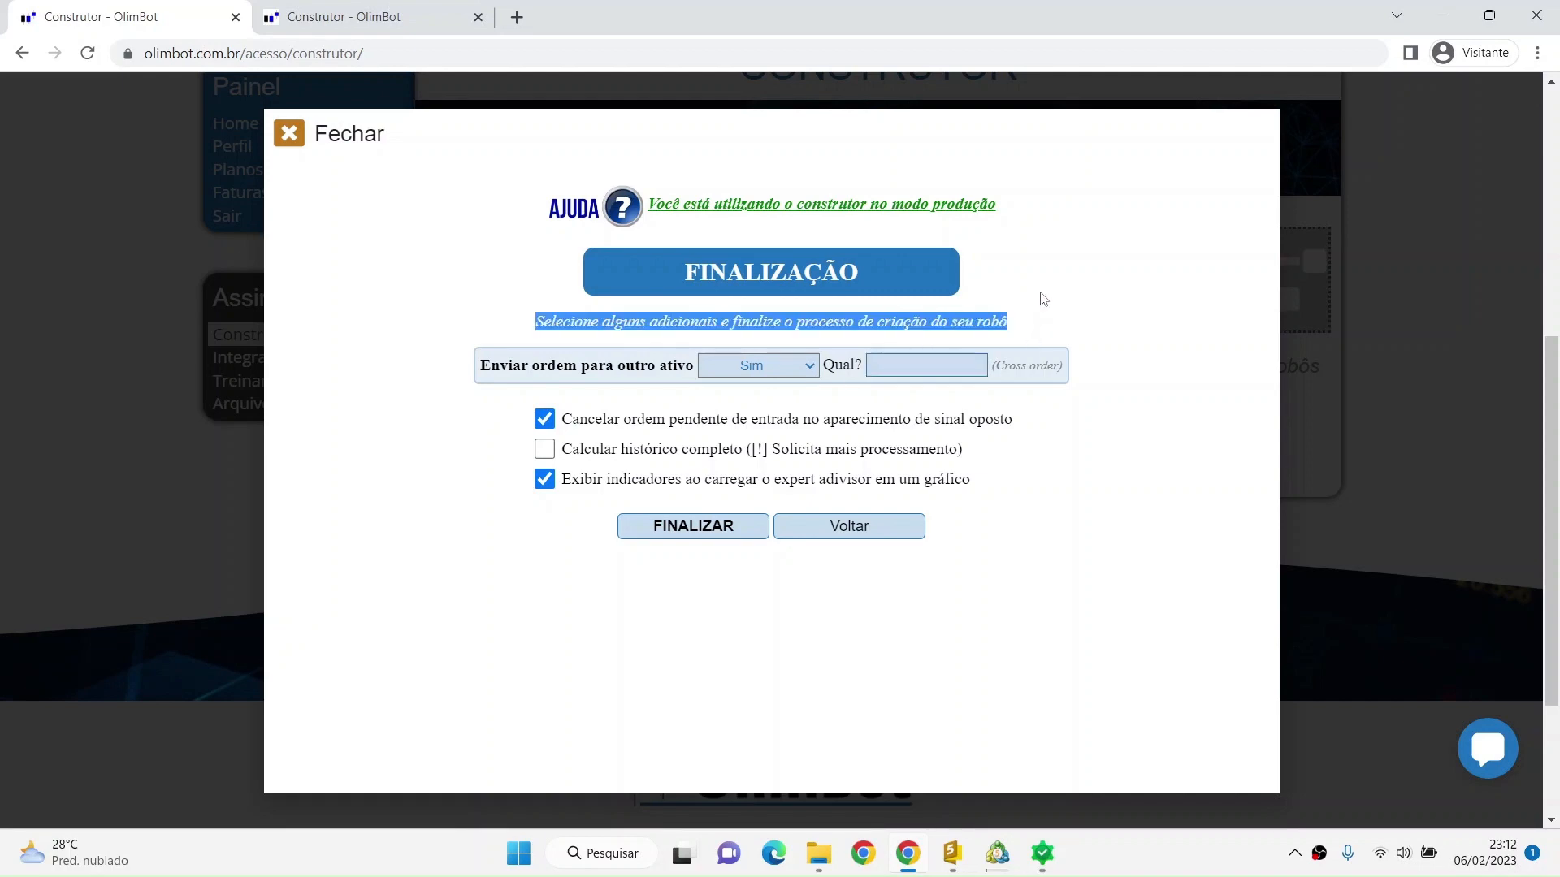
left_click(1014, 860)
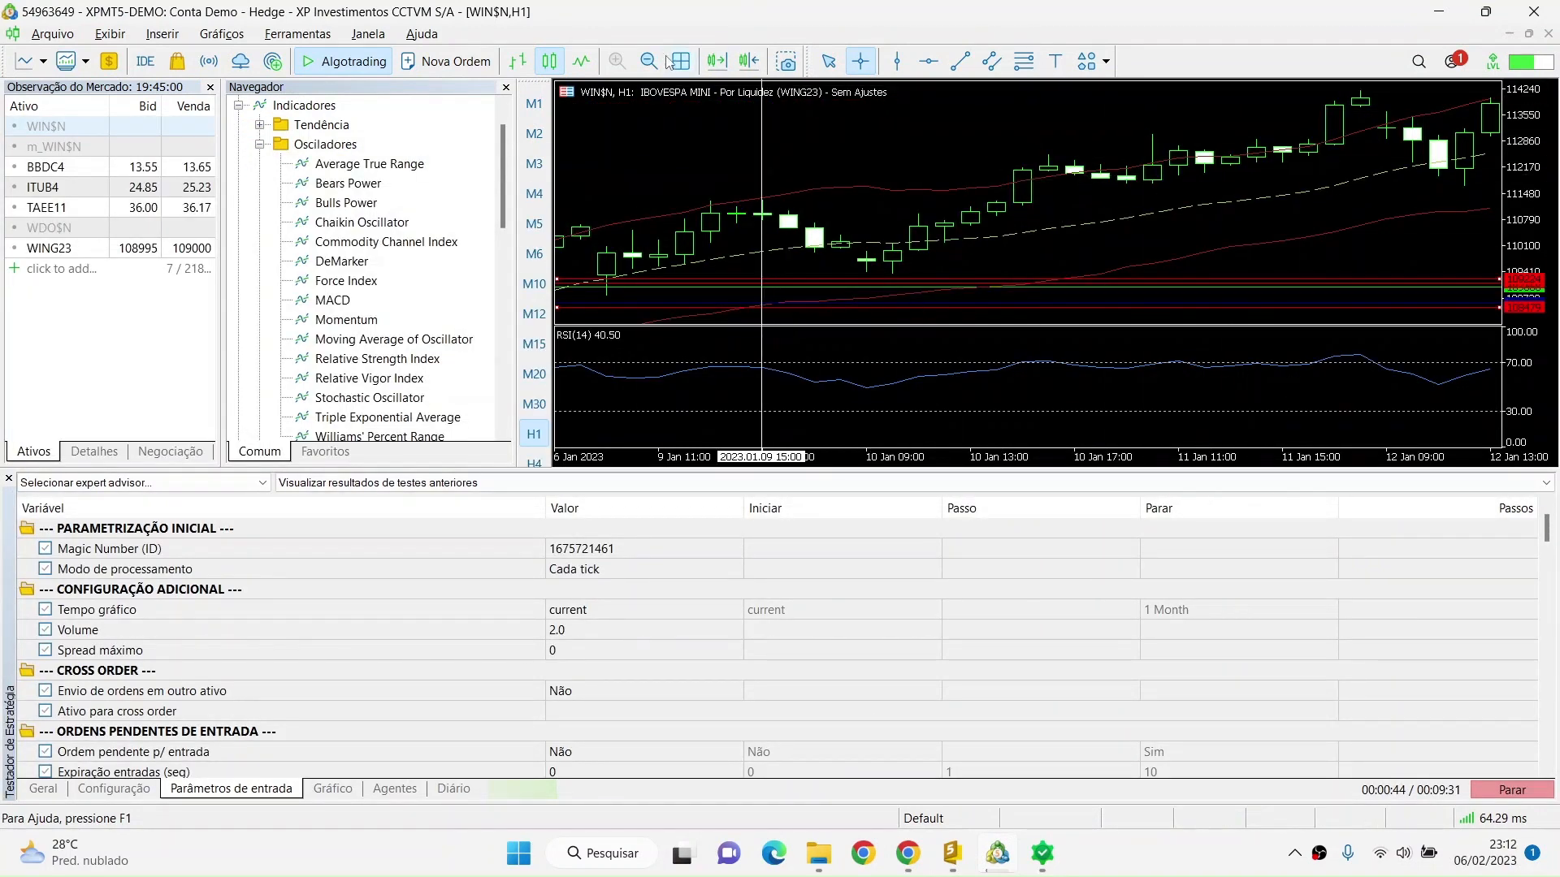
left_click(646, 65)
left_click(646, 65)
left_click(646, 65)
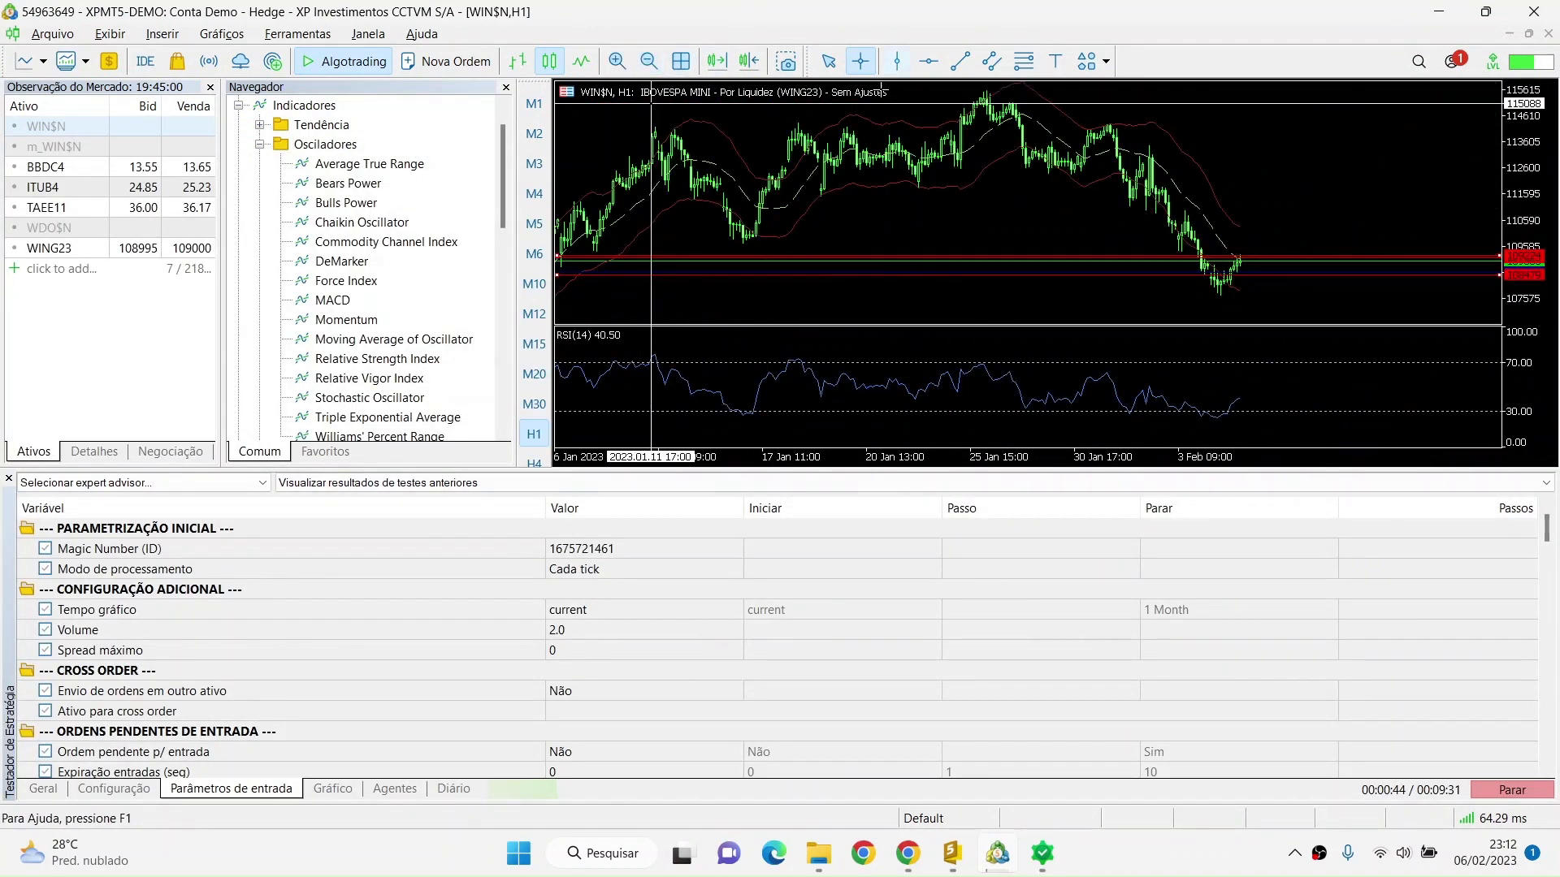
scroll(849, 252, "up", 5)
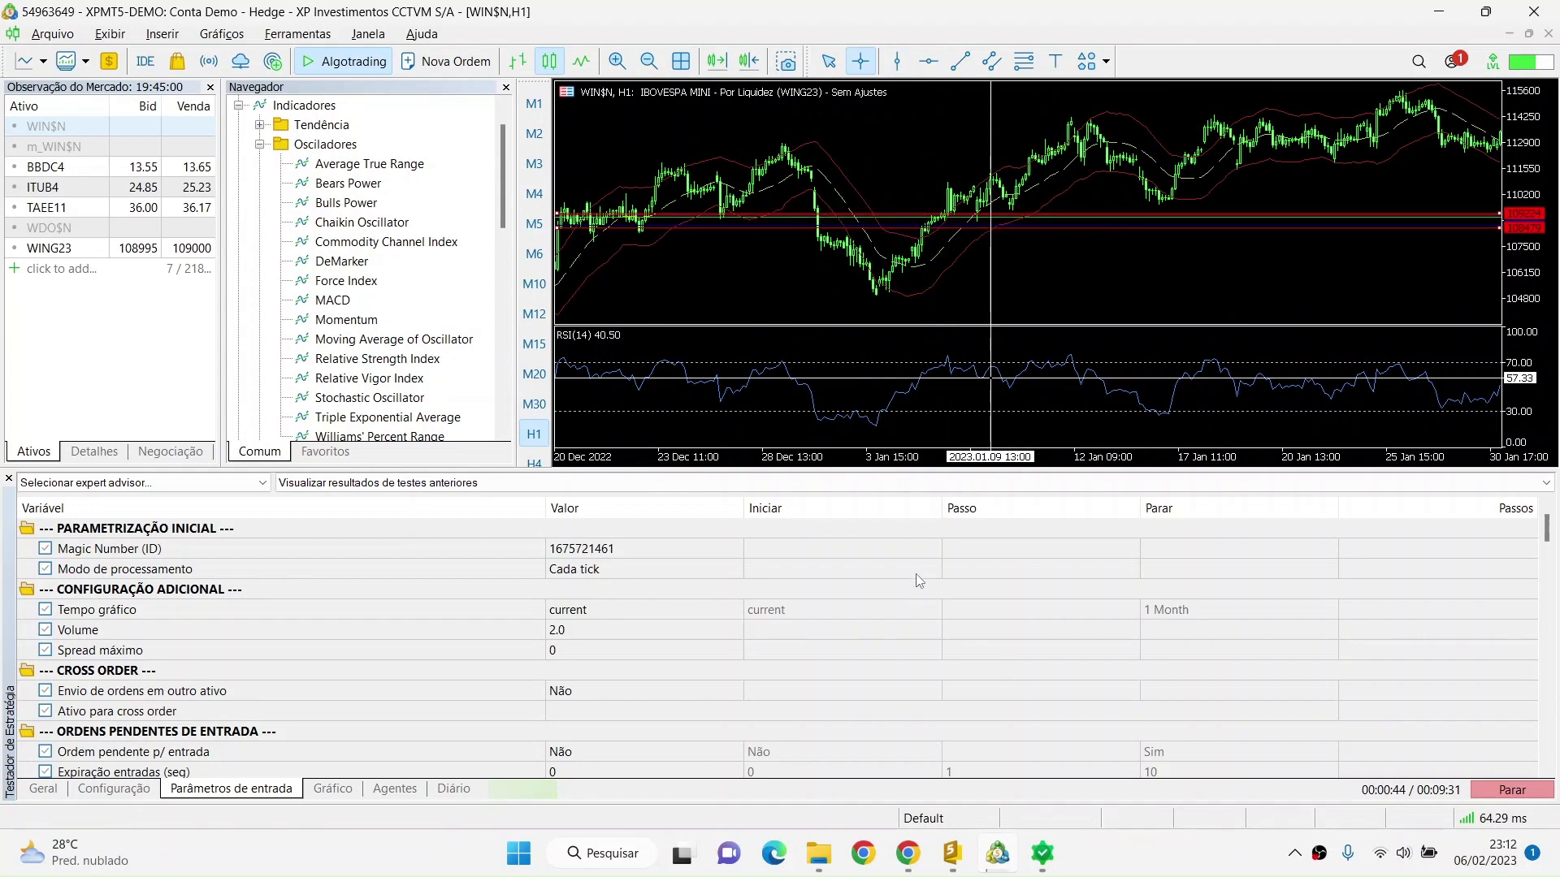
left_click(1000, 857)
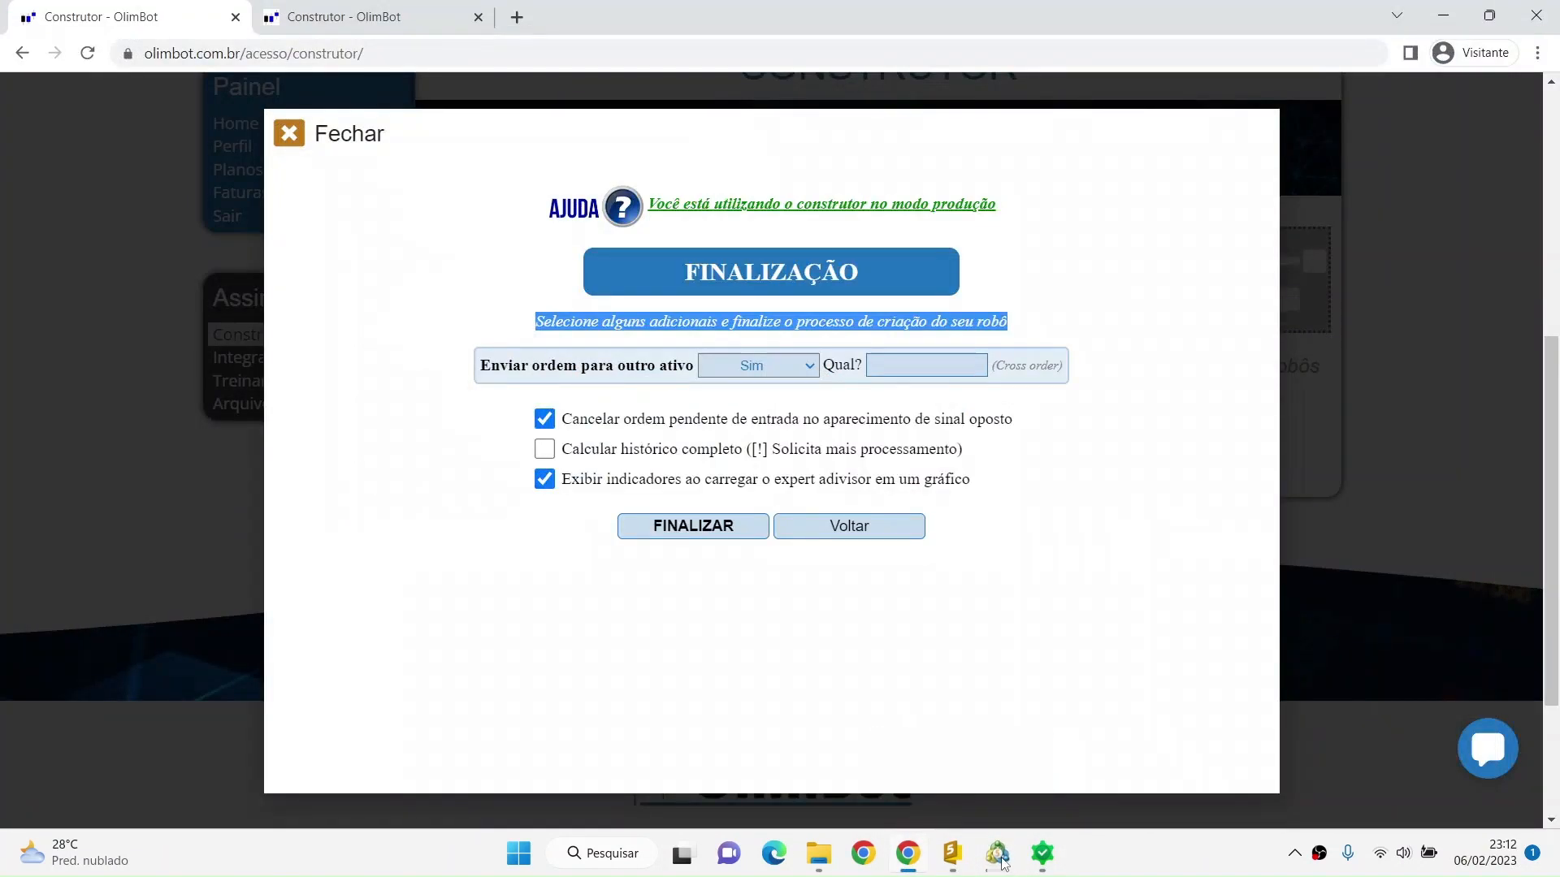
left_click(1020, 424)
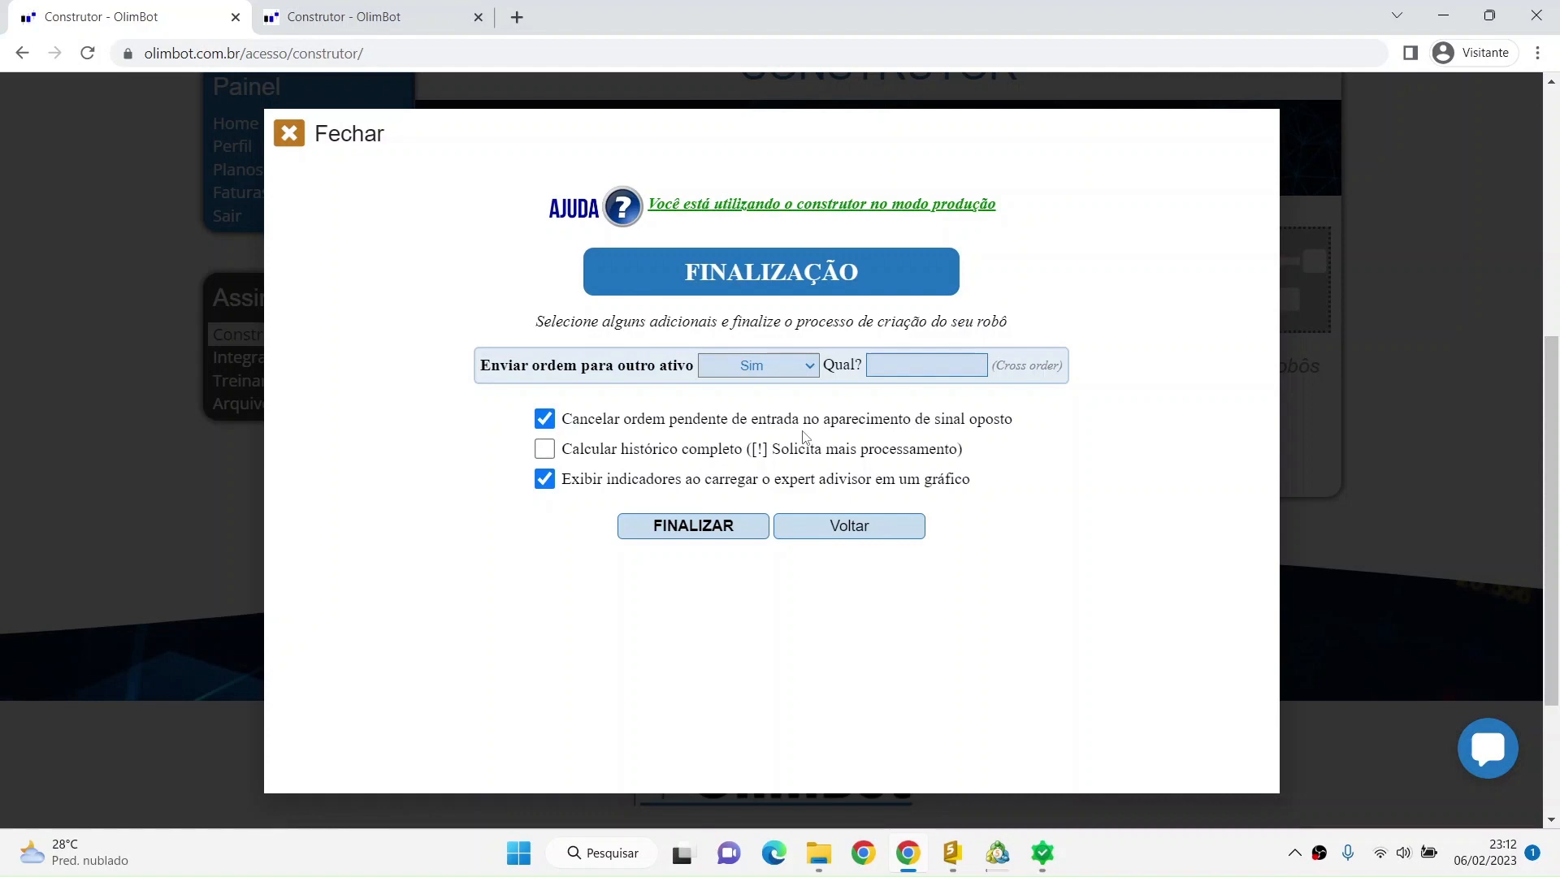
Step: View the input parameters in MetaTrader 5 and the open orders in the Strategy Tester visualization, and return to the OlimBot builder
left_click(997, 853)
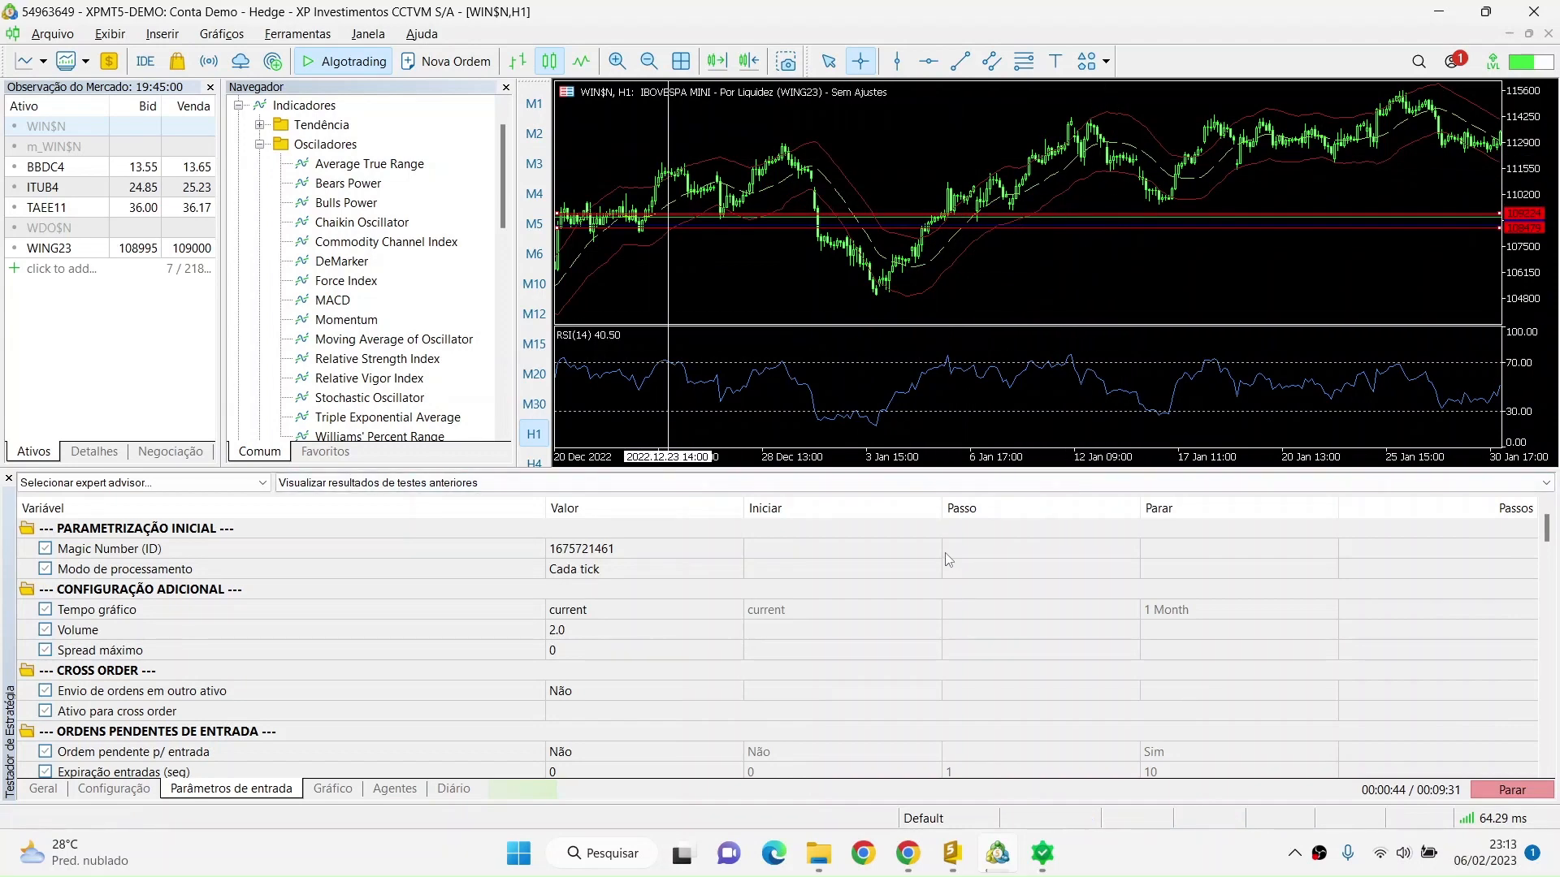
left_click(1040, 857)
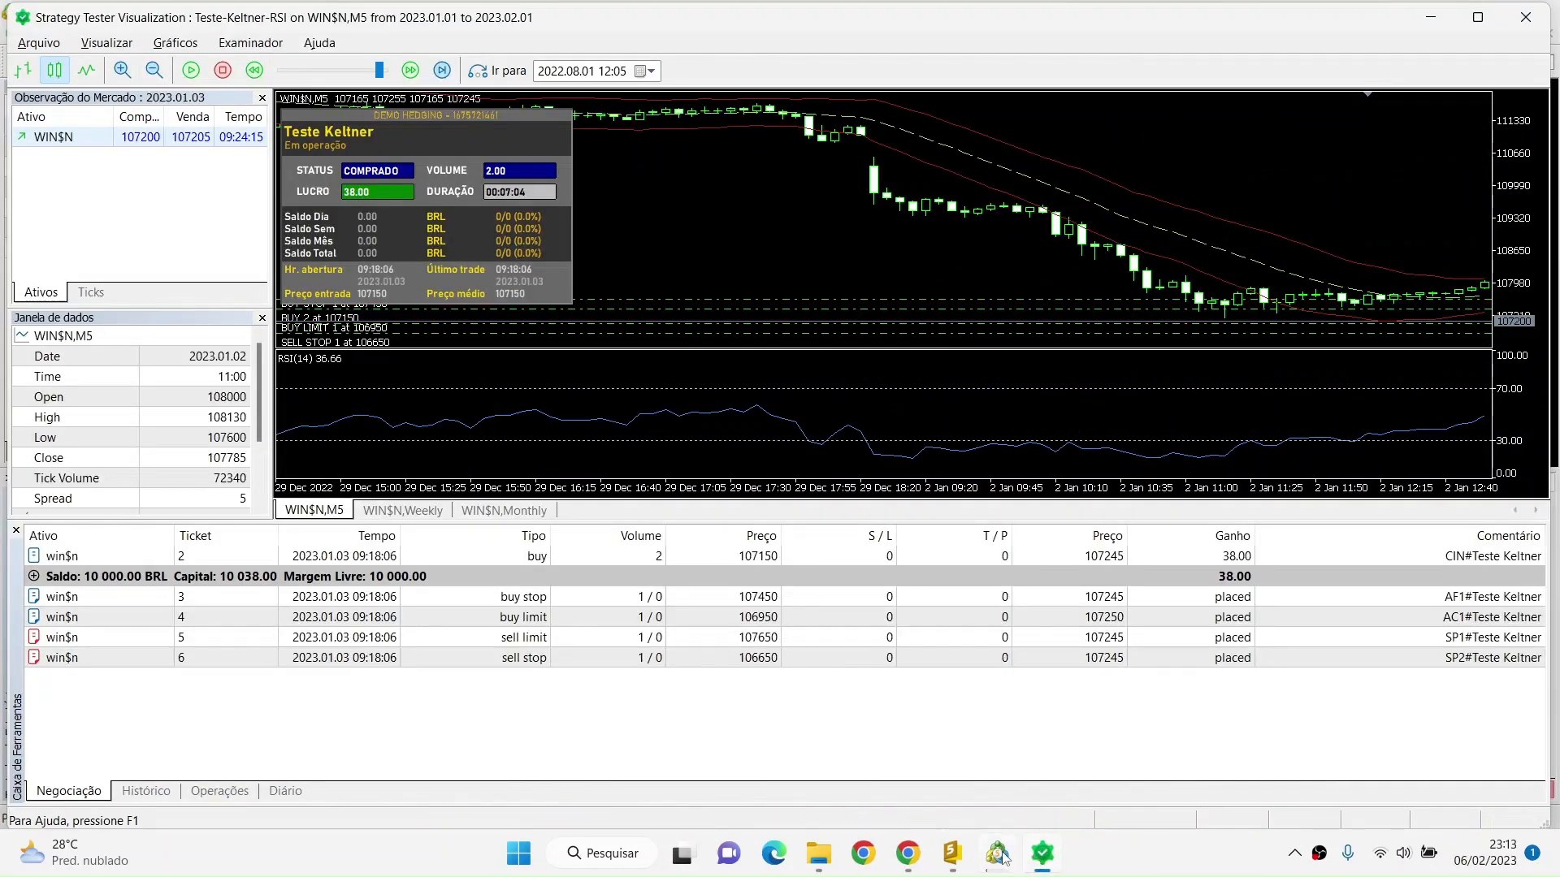
left_click(1000, 857)
left_click(923, 862)
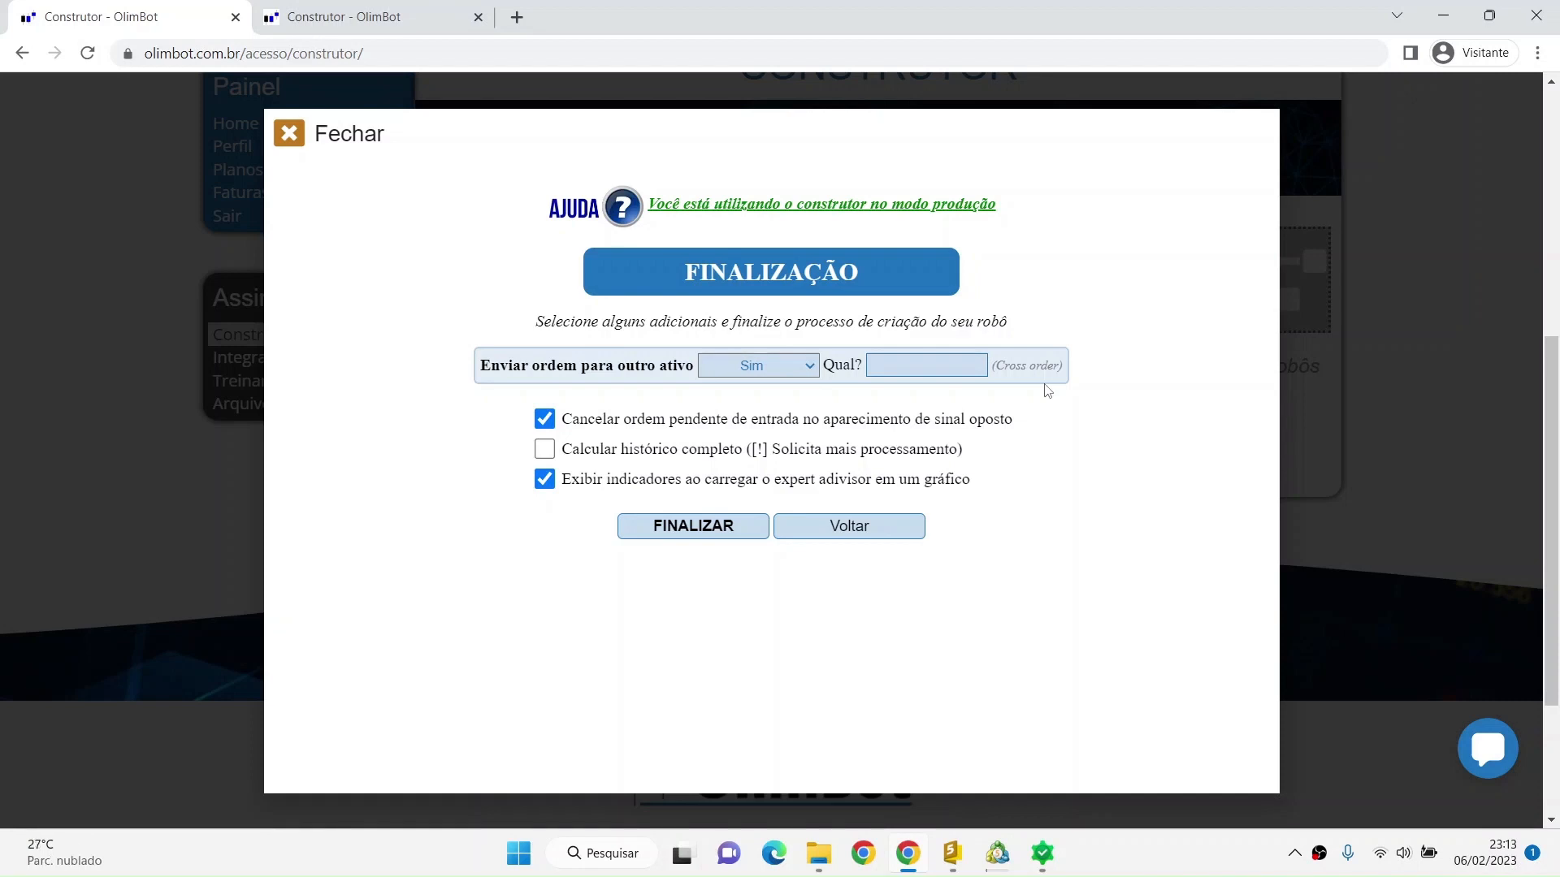
Step: Turn off and re-enable the option to cancel the pending entry order when an opposite signal appears
left_click(544, 424)
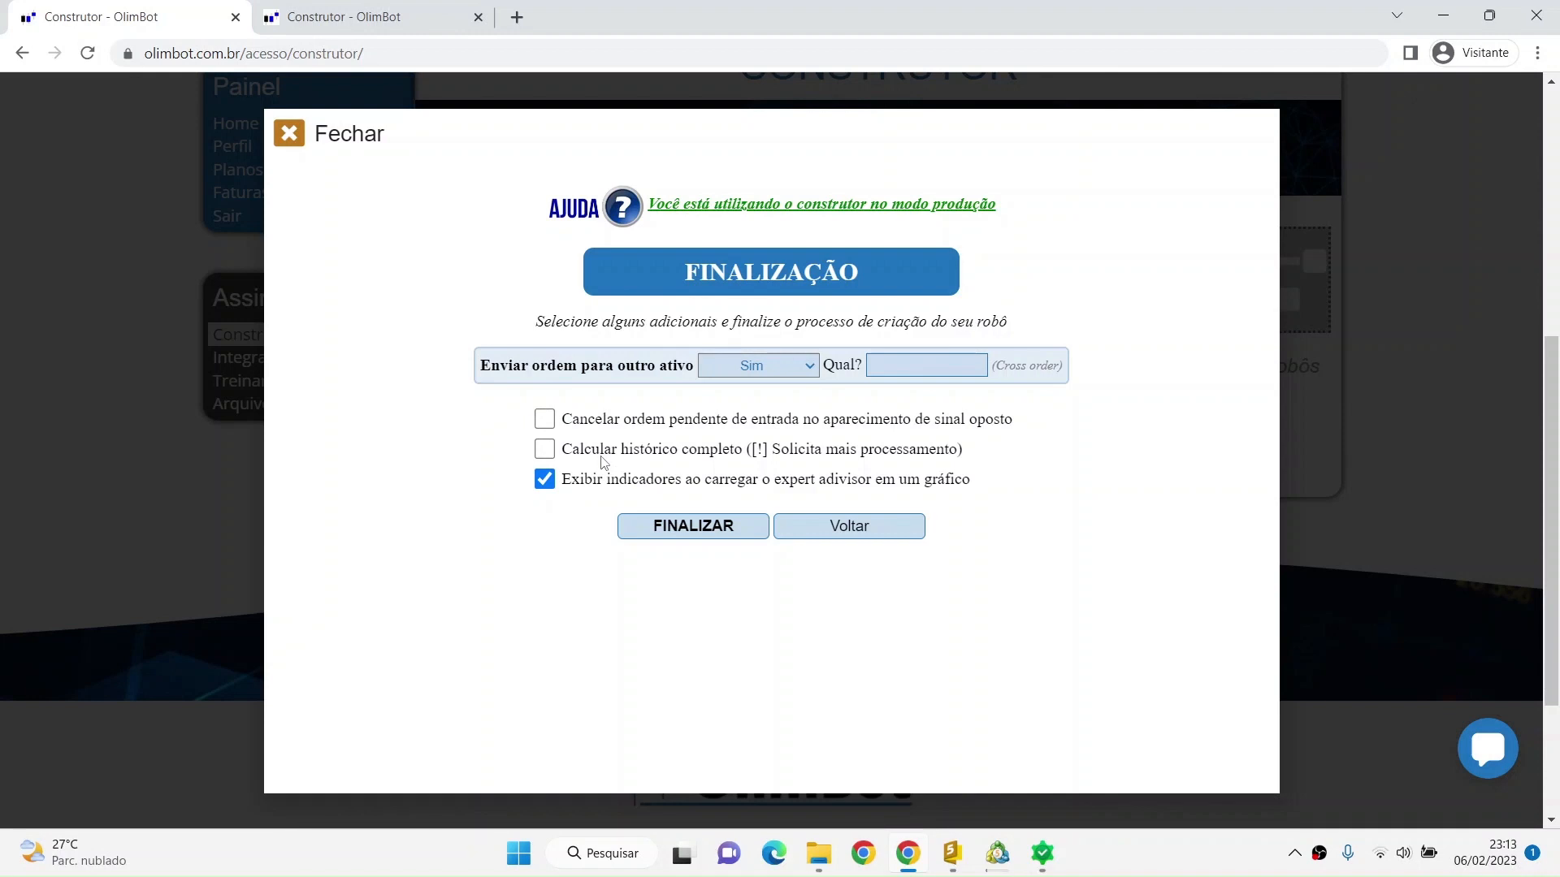
left_click(554, 418)
Step: Switch to the Strategy Tester visualization, examine the WIN$N,M5 candles of 2 January from 09:05 to 12:00, and return to OlimBot
mouse_move(999, 856)
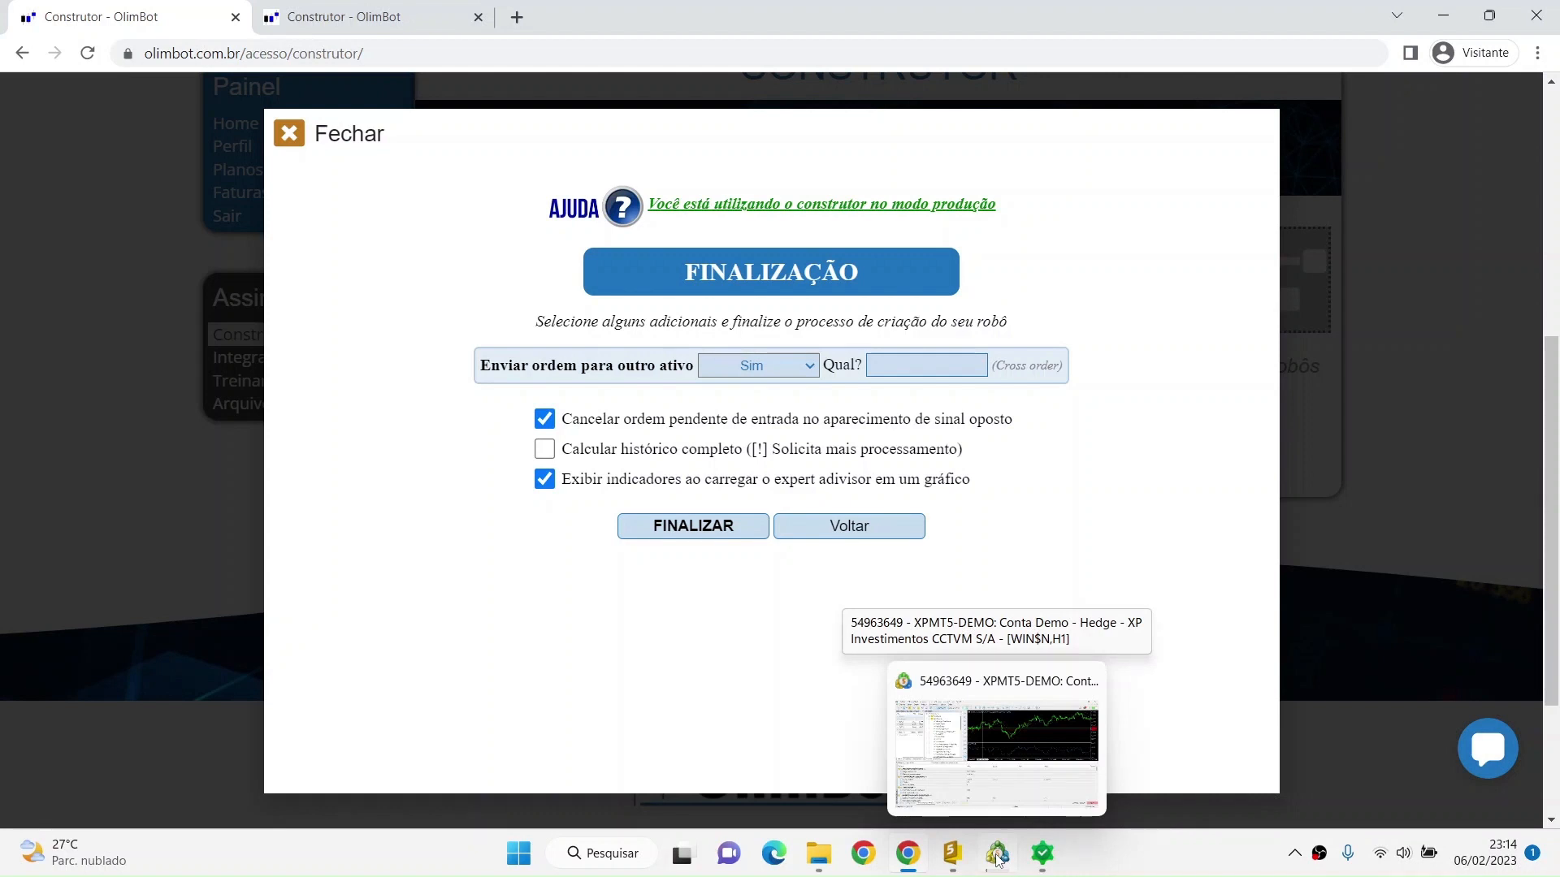
left_click(998, 858)
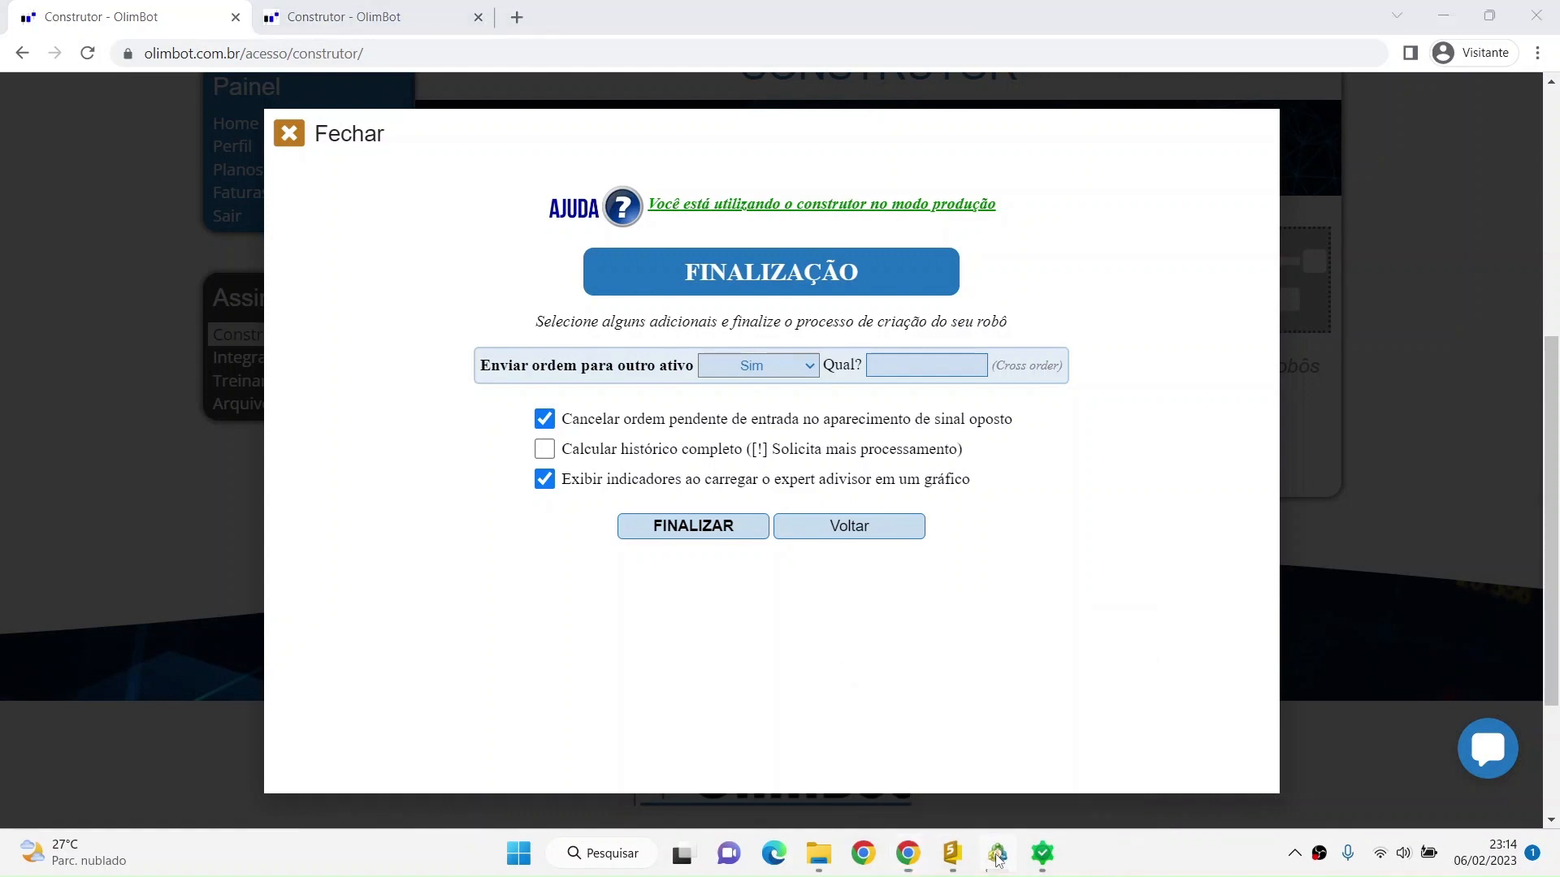
left_click(1004, 854)
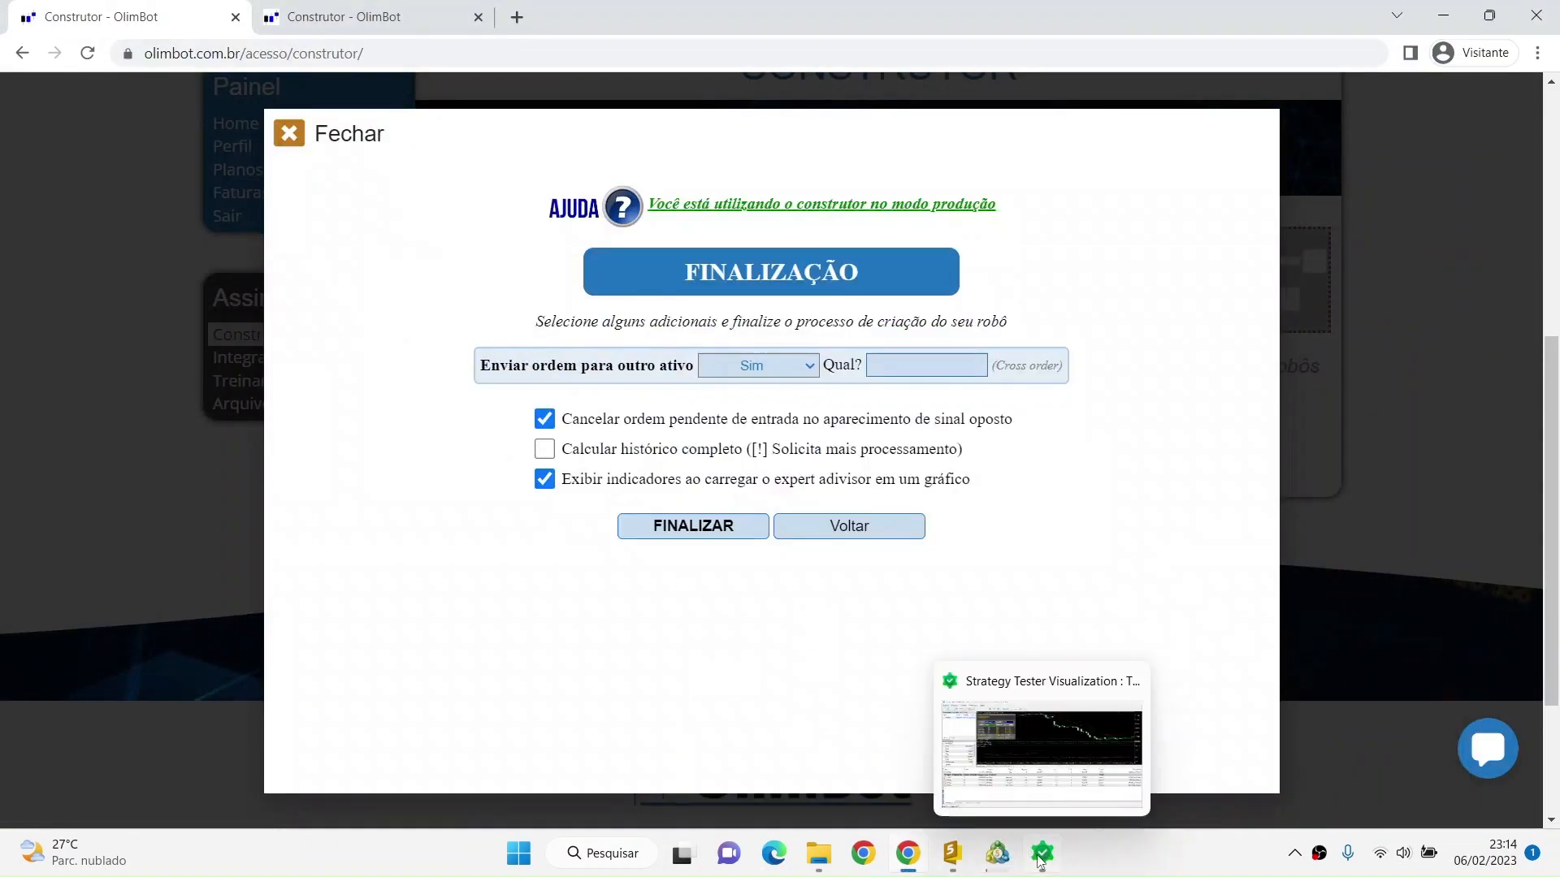
left_click(1040, 854)
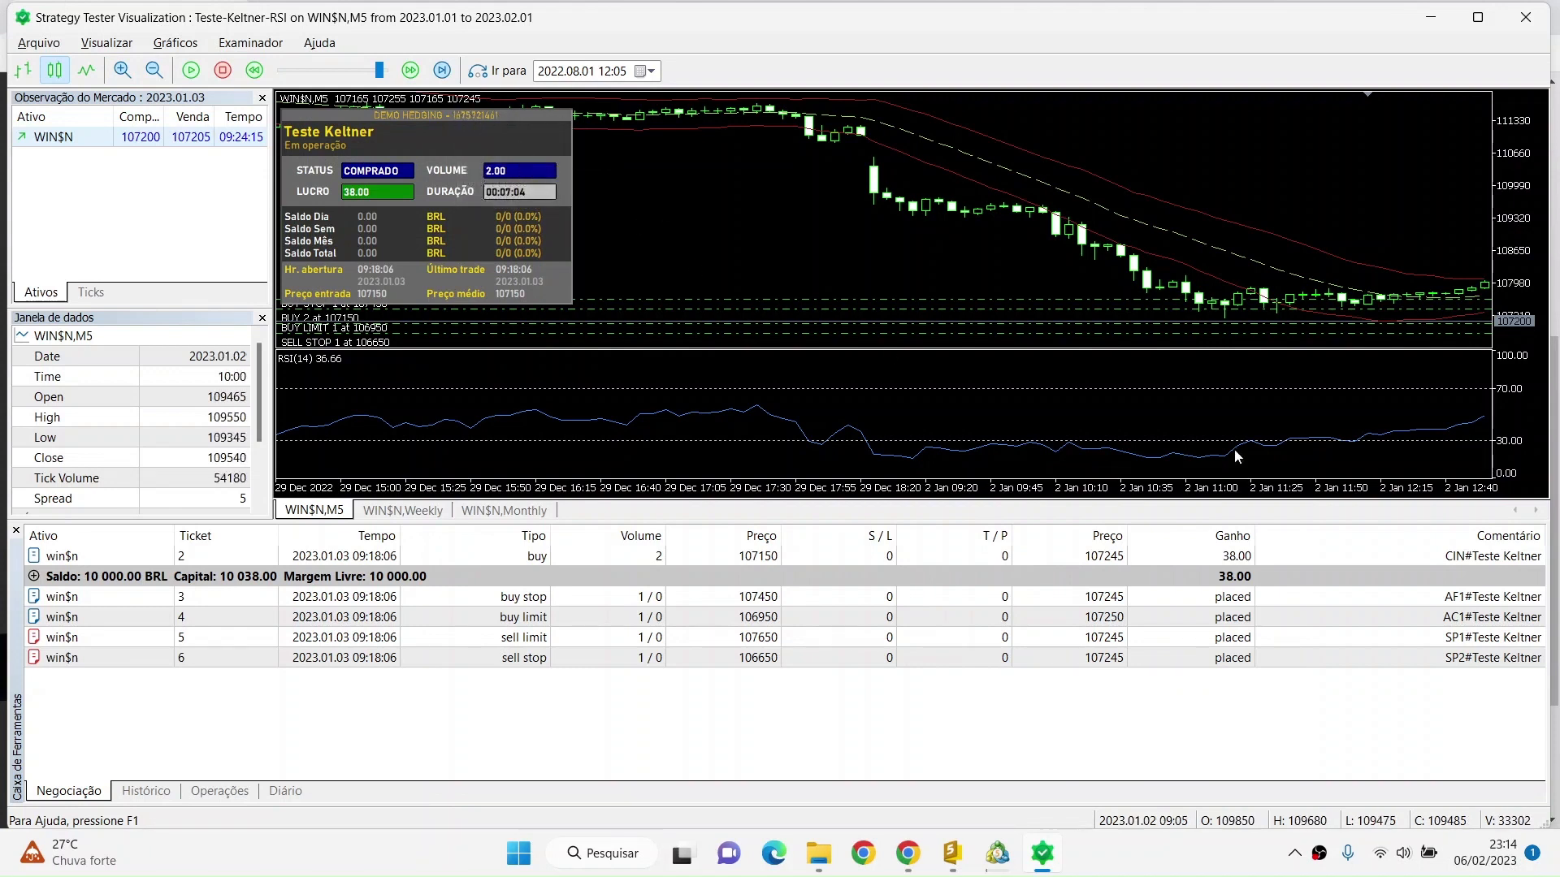
mouse_move(1047, 869)
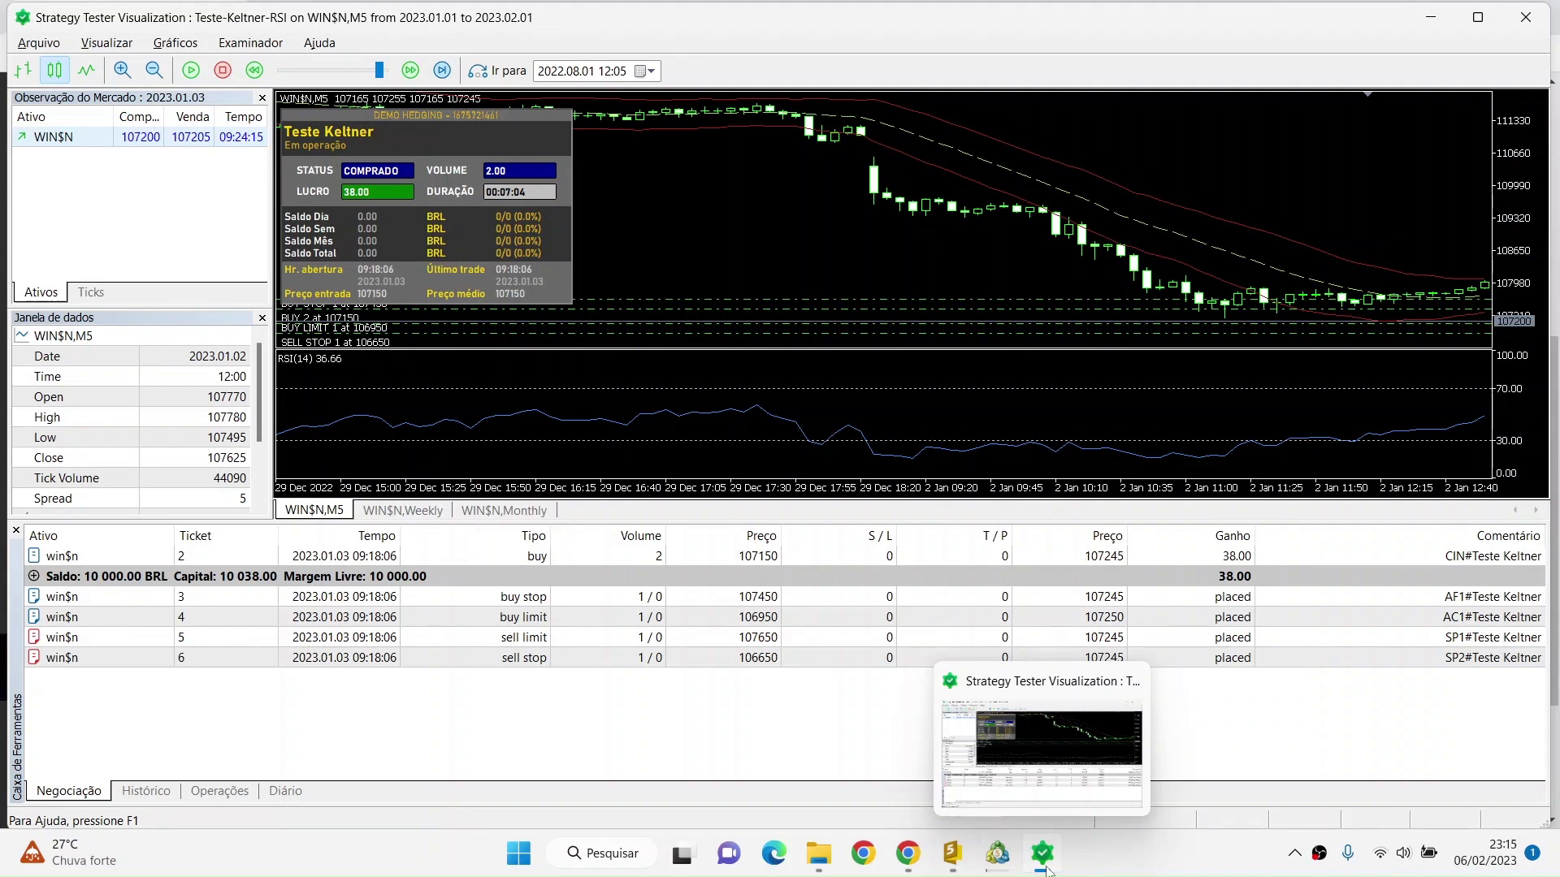
left_click(1043, 855)
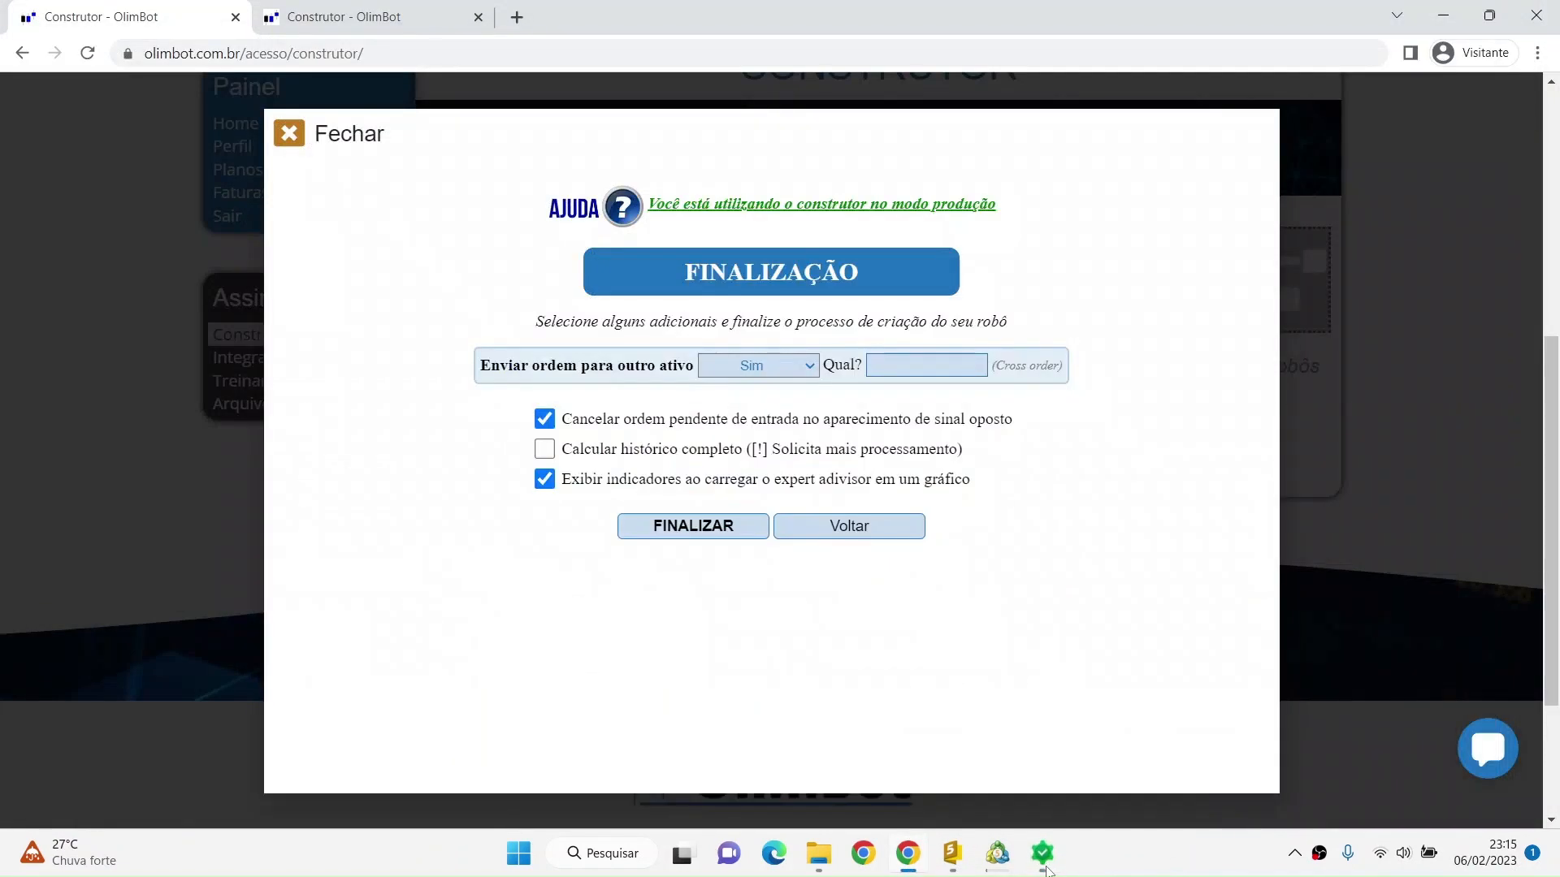
left_click(1043, 854)
left_click(986, 869)
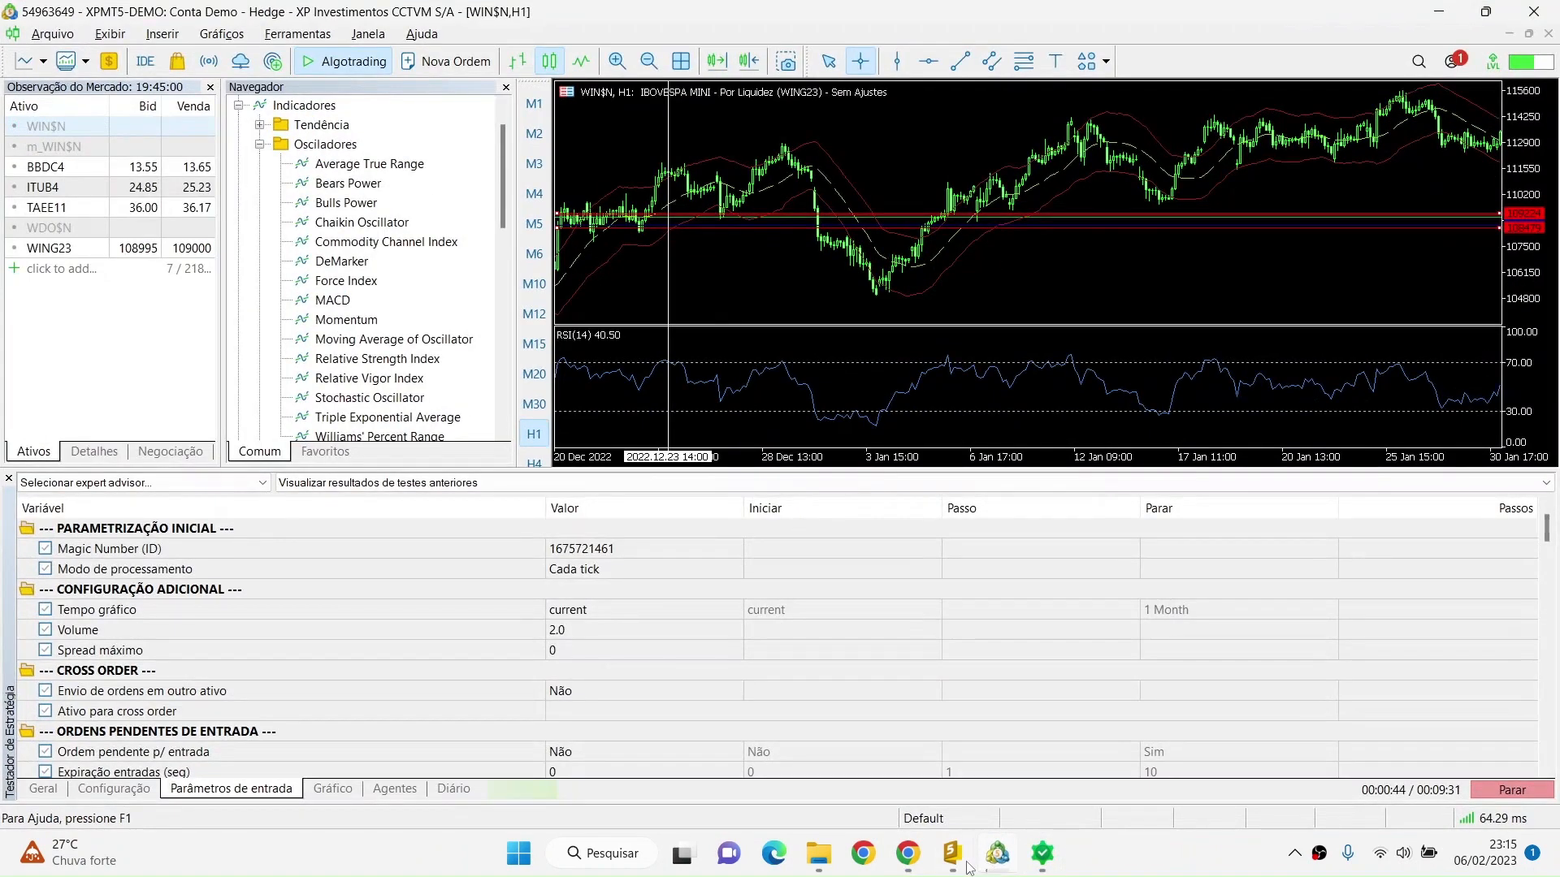
left_click(993, 868)
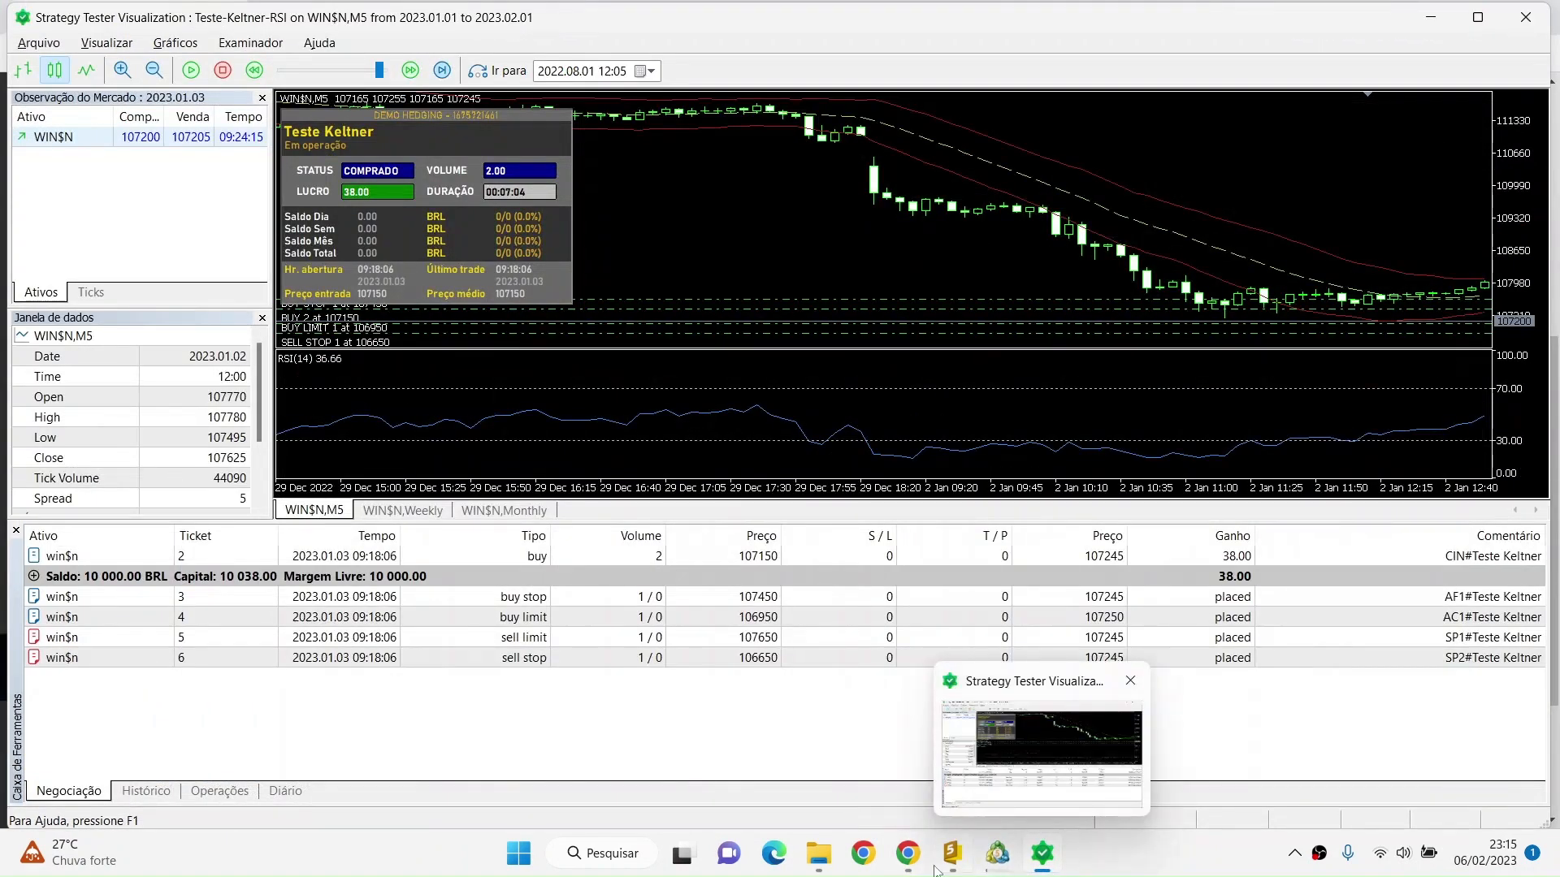
left_click(900, 860)
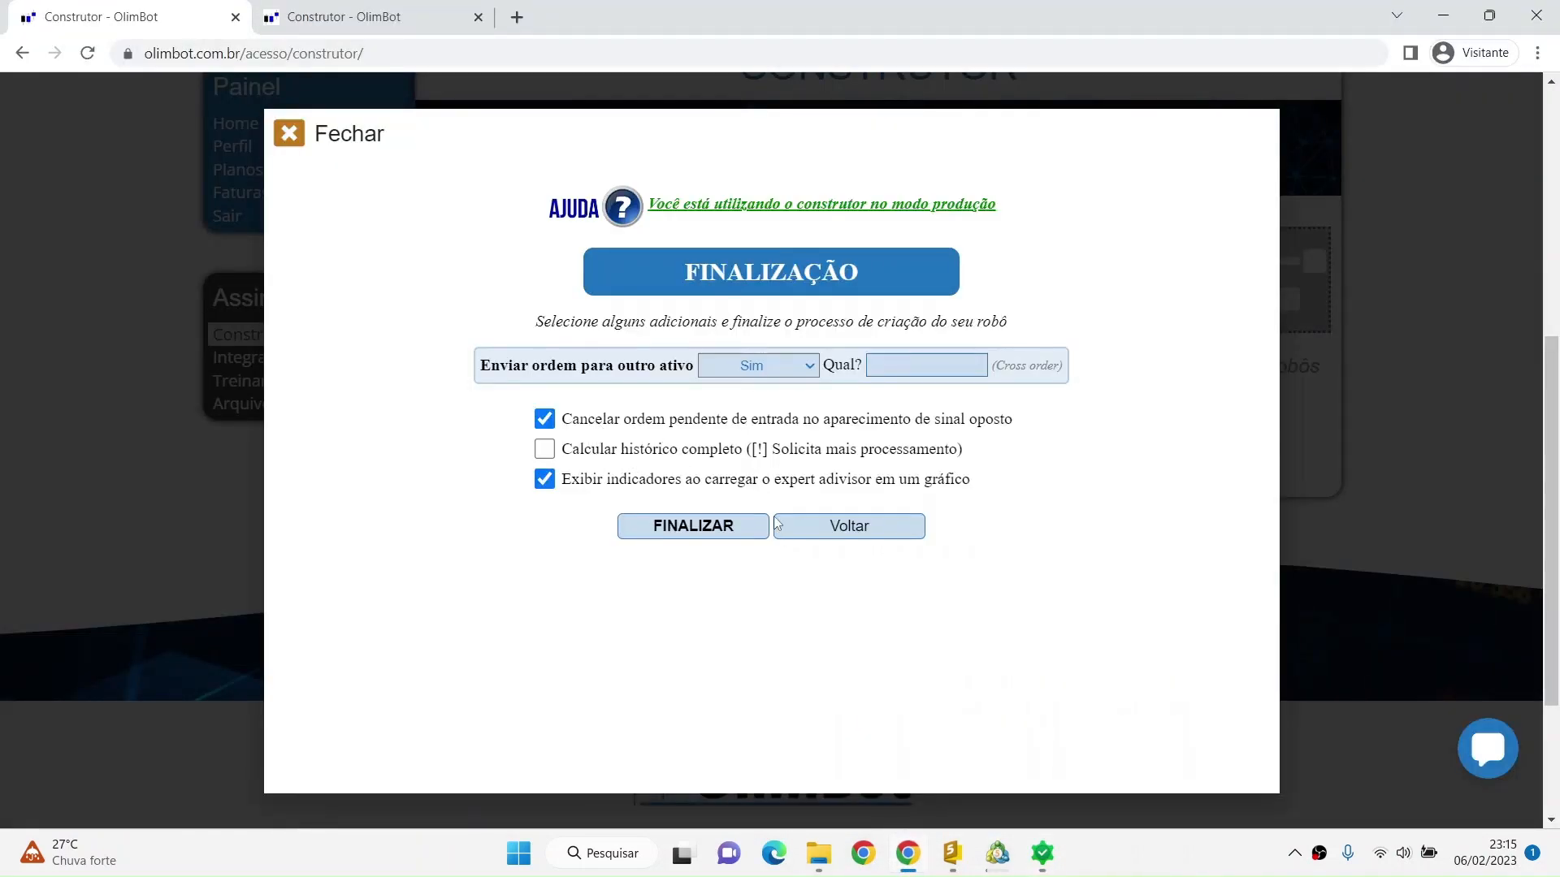
Step: Examine the balance rows of the Teste Keltner panel in the Strategy Tester visualization and return to the "Calcular histórico completo" option in OlimBot
left_click(1042, 853)
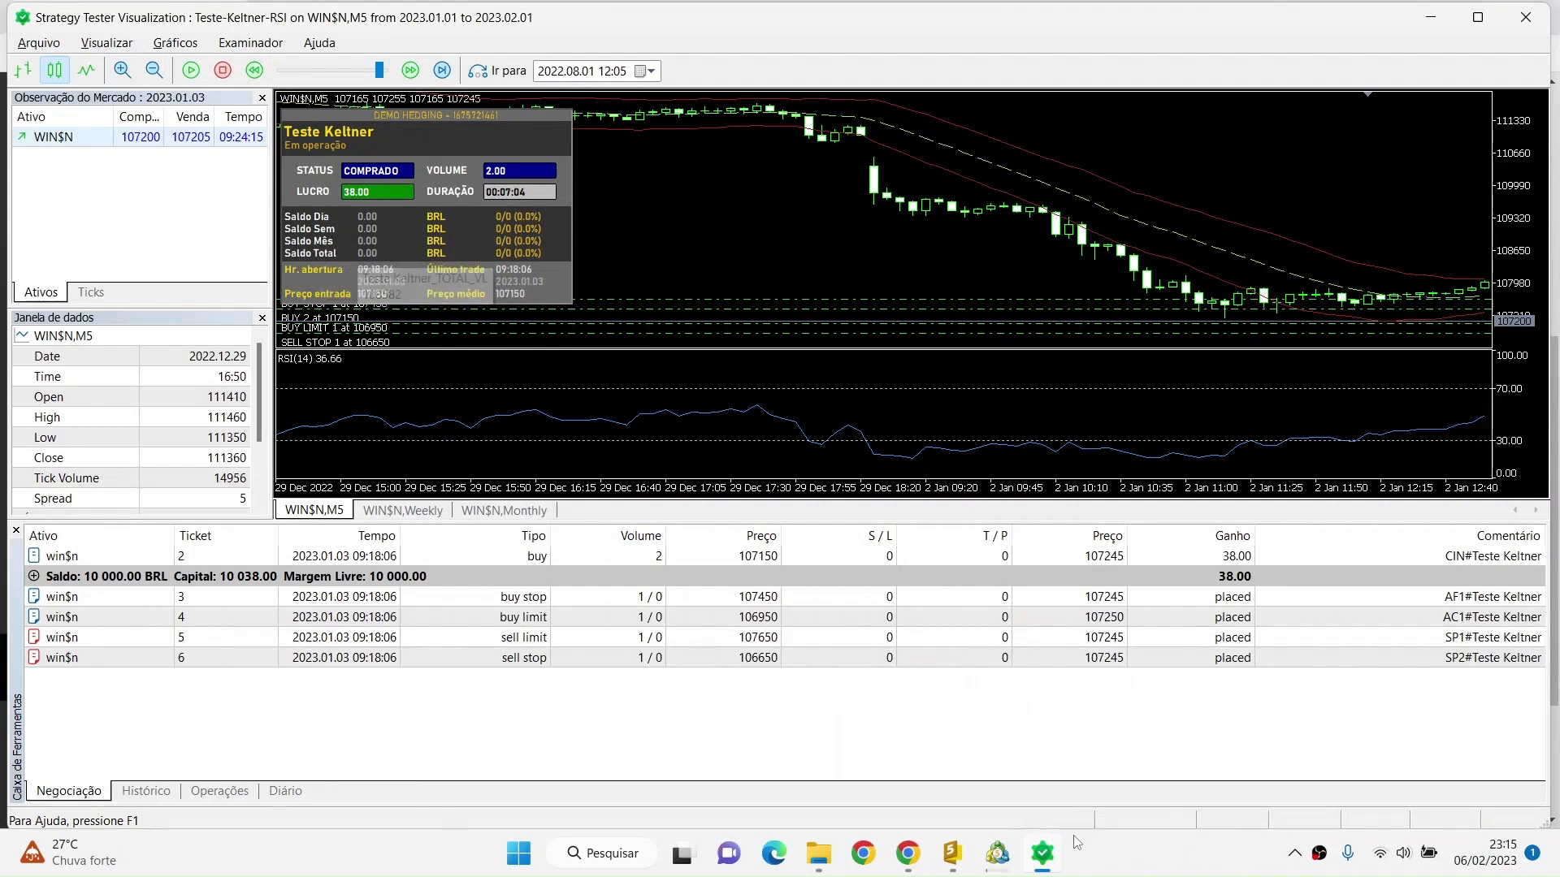
left_click(1041, 861)
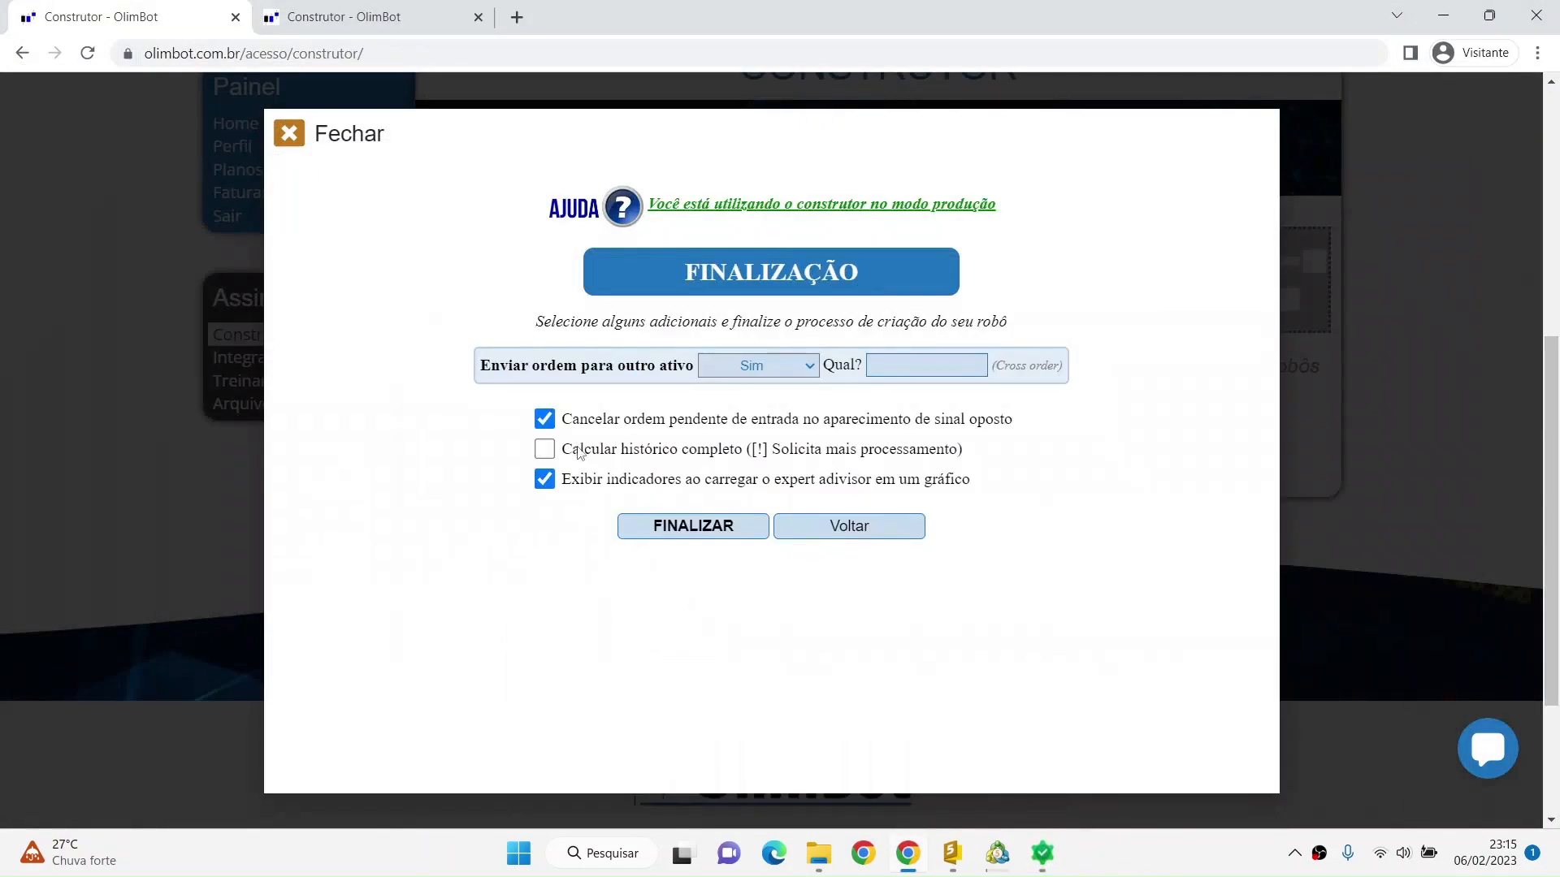
left_click(1045, 868)
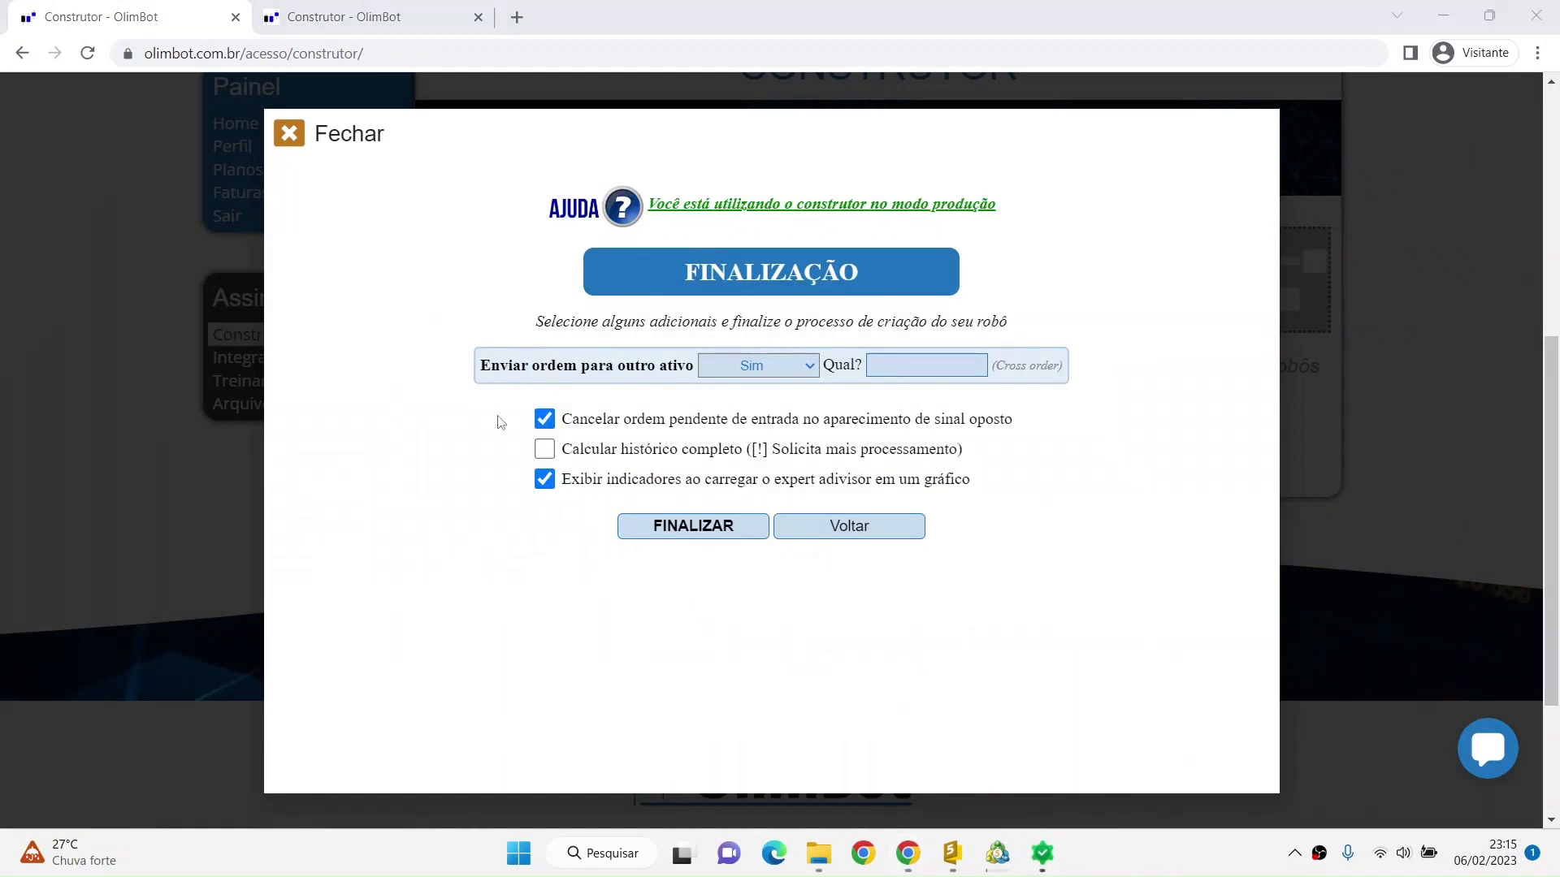
left_click(1048, 857)
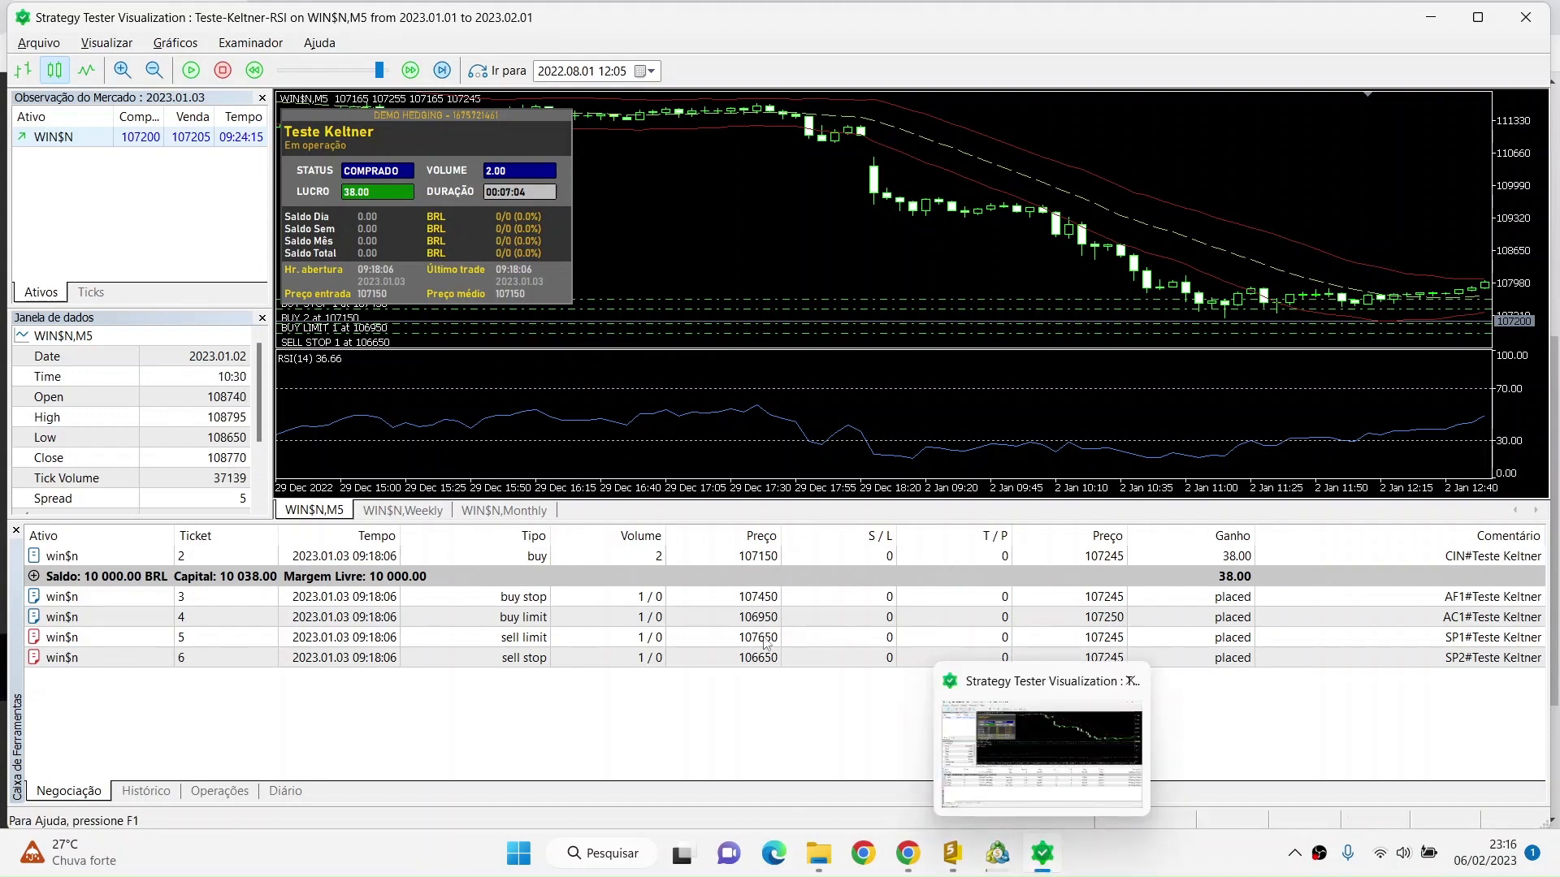
left_click(1044, 863)
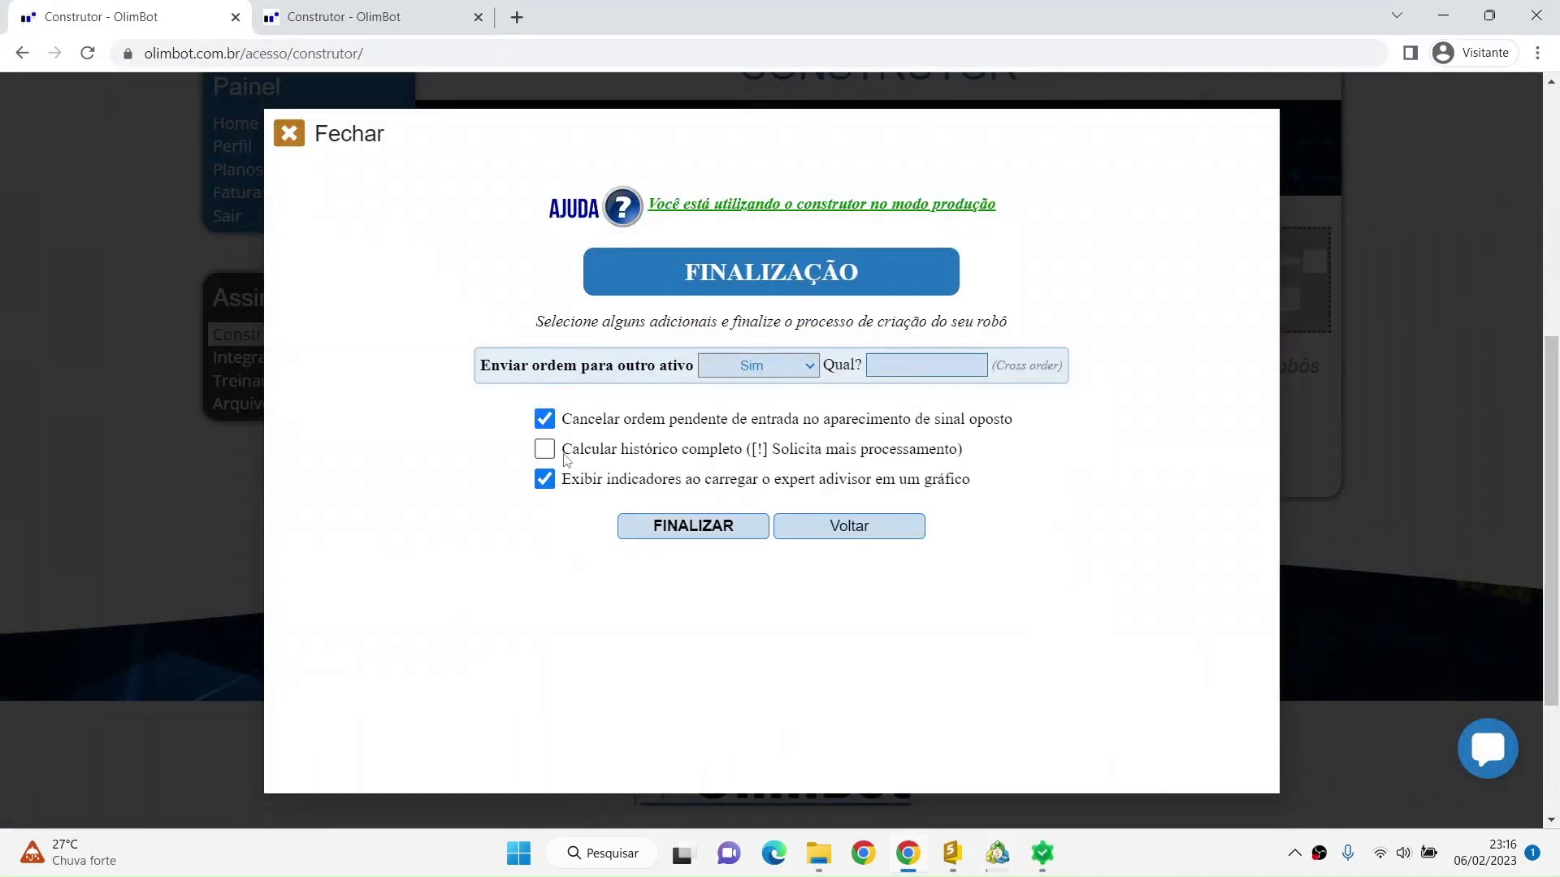
Step: Switch to MetaTrader 5 and examine the robot's input parameters down to the VISUALIZAÇÃO GRÁFICA, RSI and Keltner groups
left_click(999, 851)
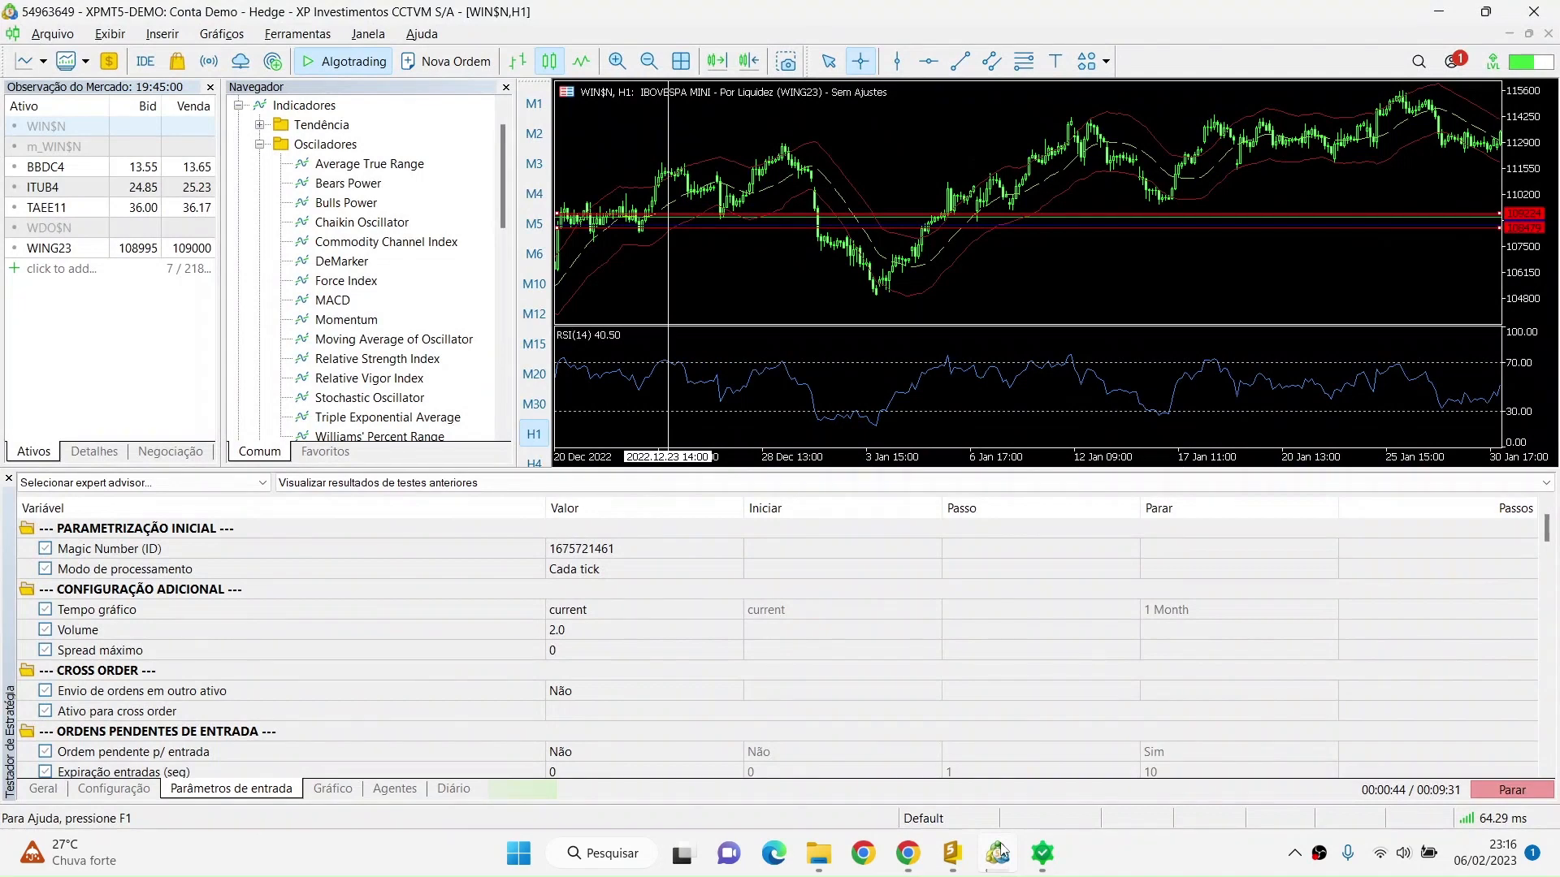
scroll(1086, 698, "down", 8)
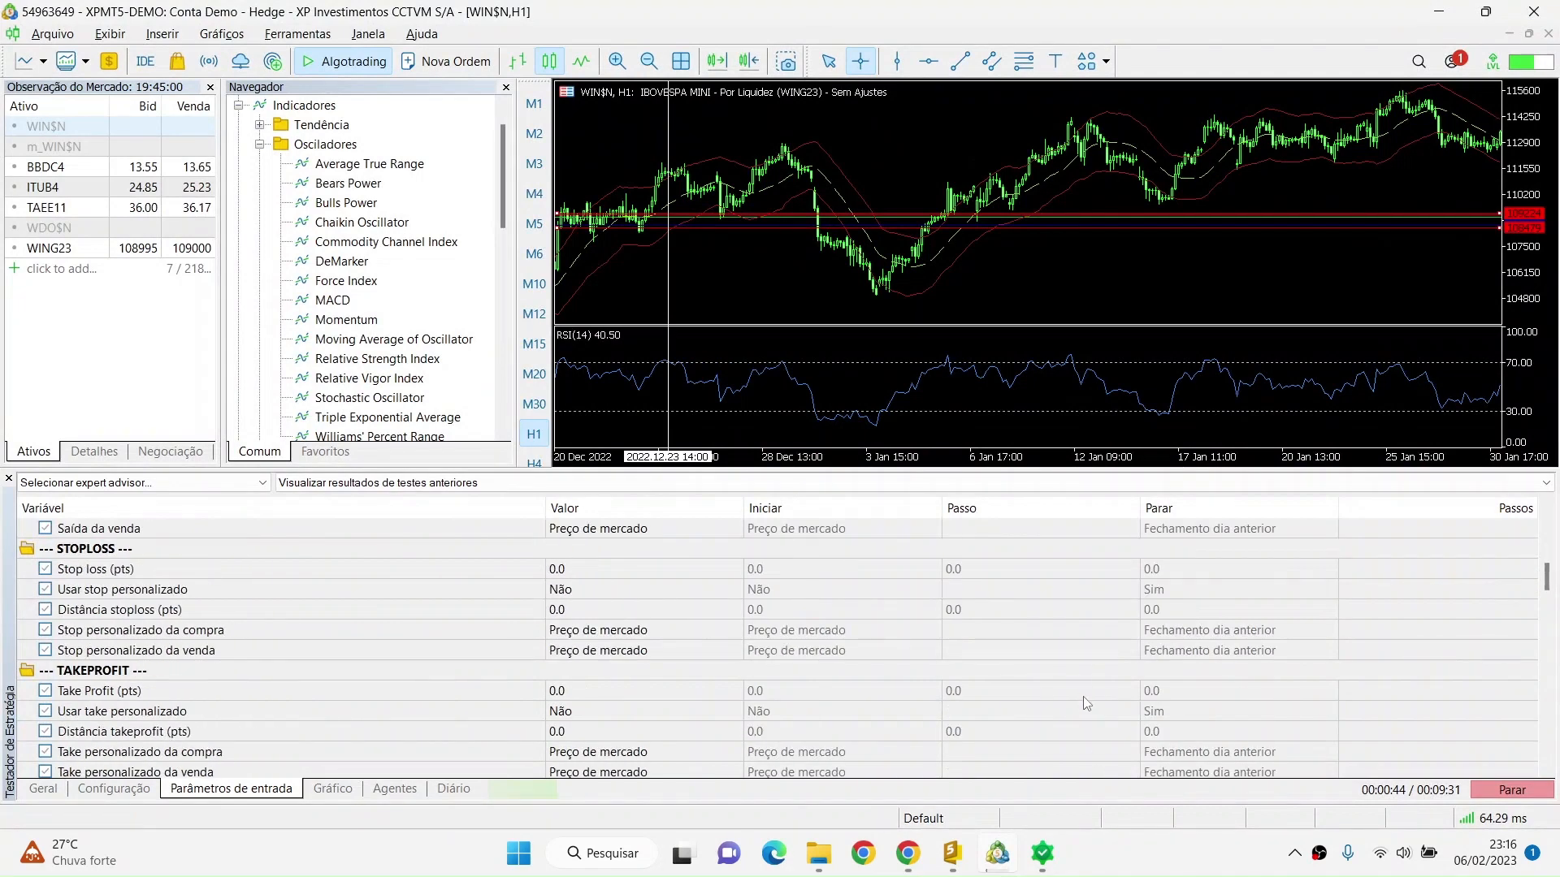
scroll(677, 729, "down", 10)
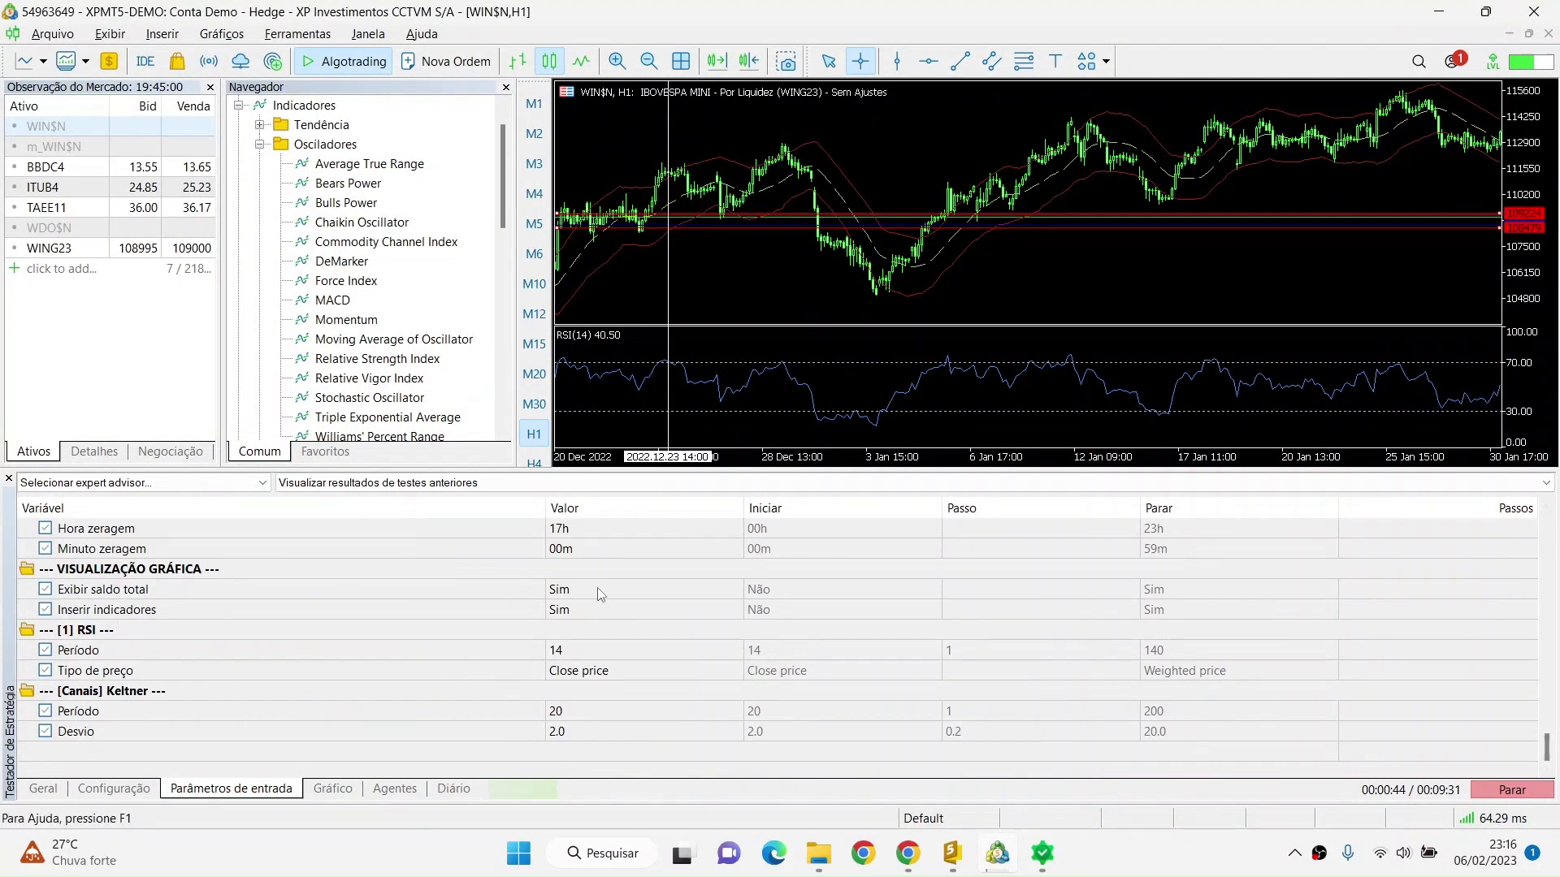
Step: Compare the Strategy Tester visualization's WIN$N,M5 chart with MetaTrader 5's WIN$N,H1 chart over its December to February history, and return to OlimBot
left_click(1046, 868)
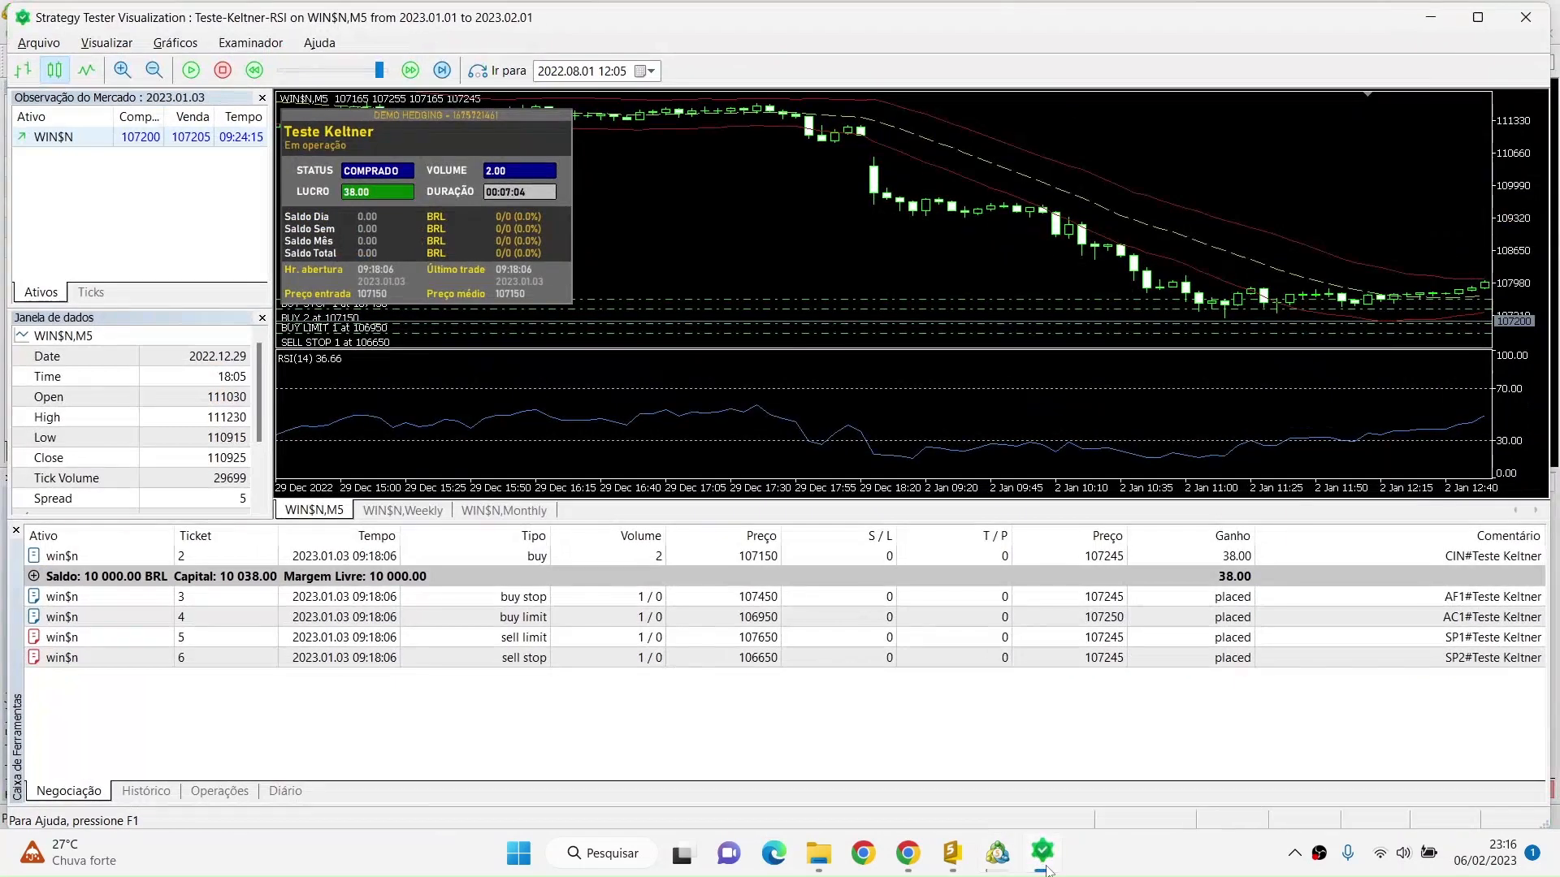
left_click(1046, 868)
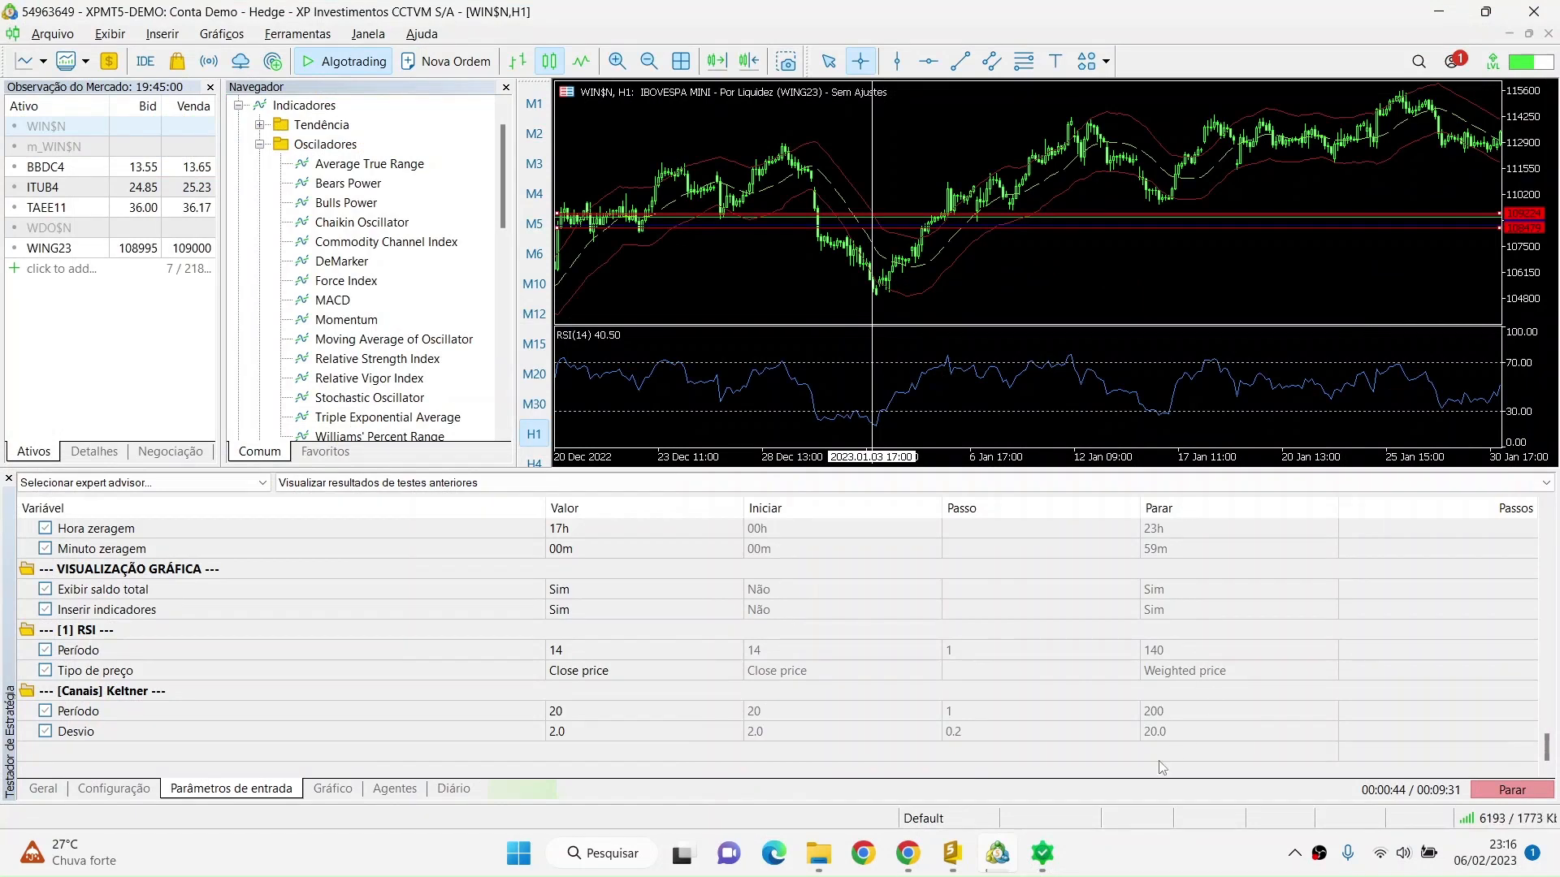
left_click(999, 866)
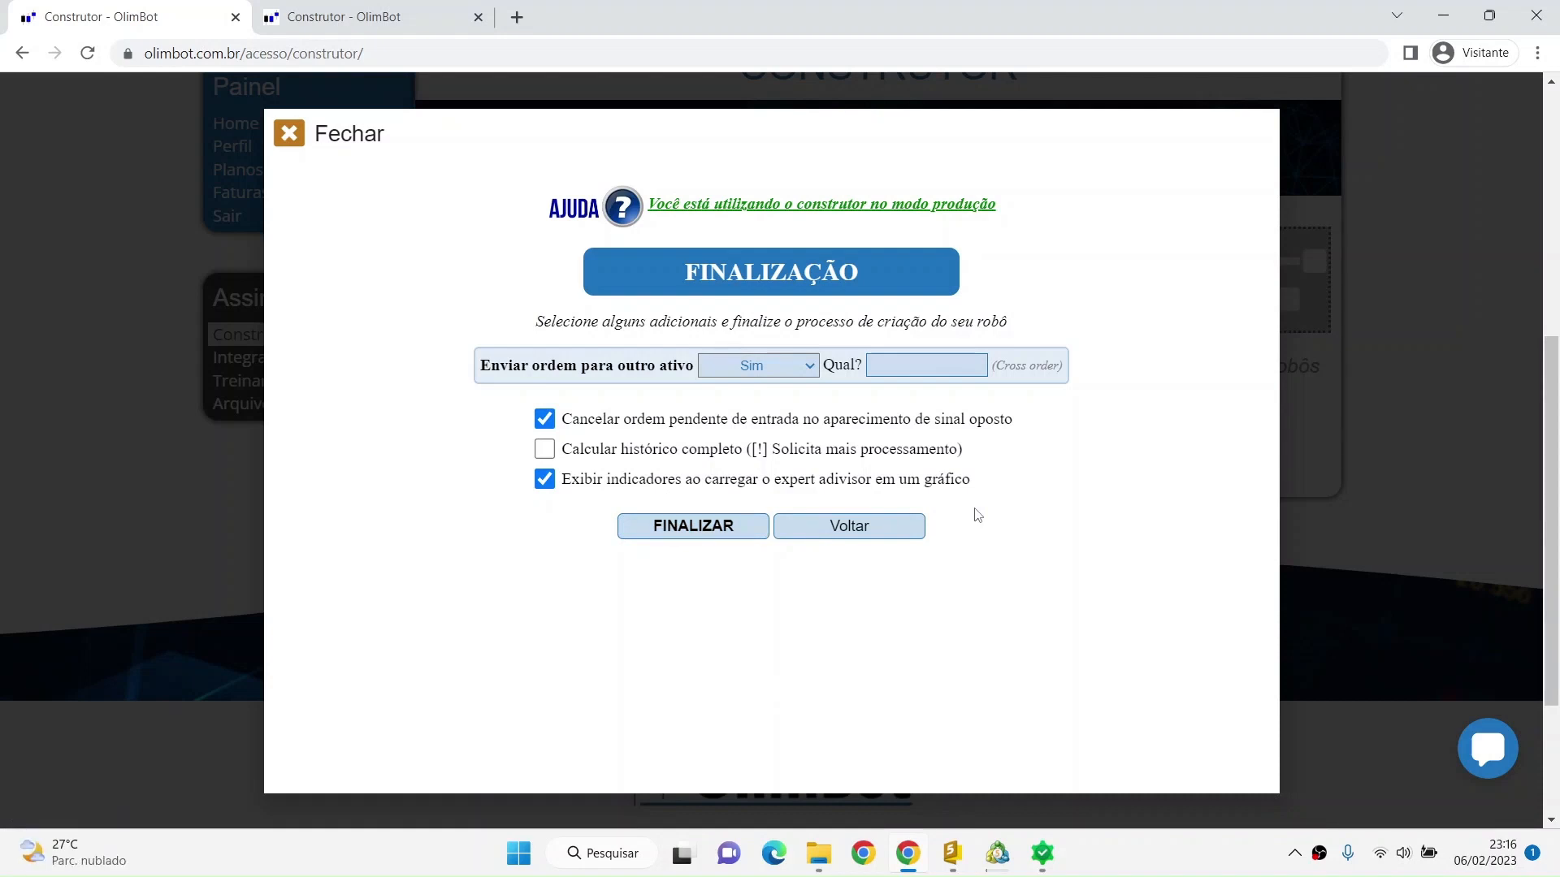
left_click(1046, 853)
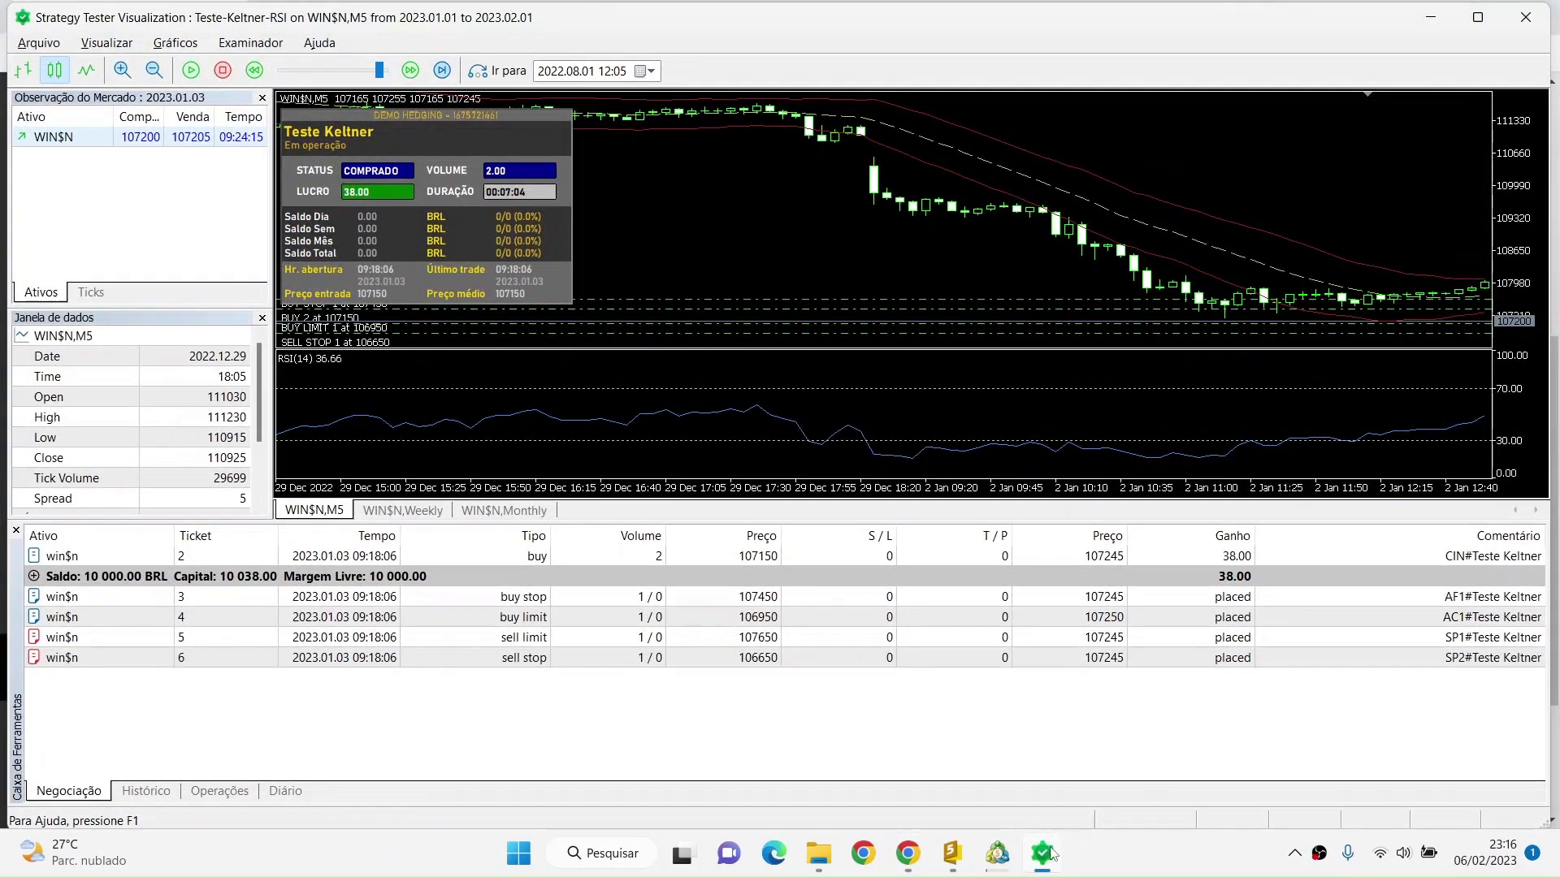
left_click(1005, 866)
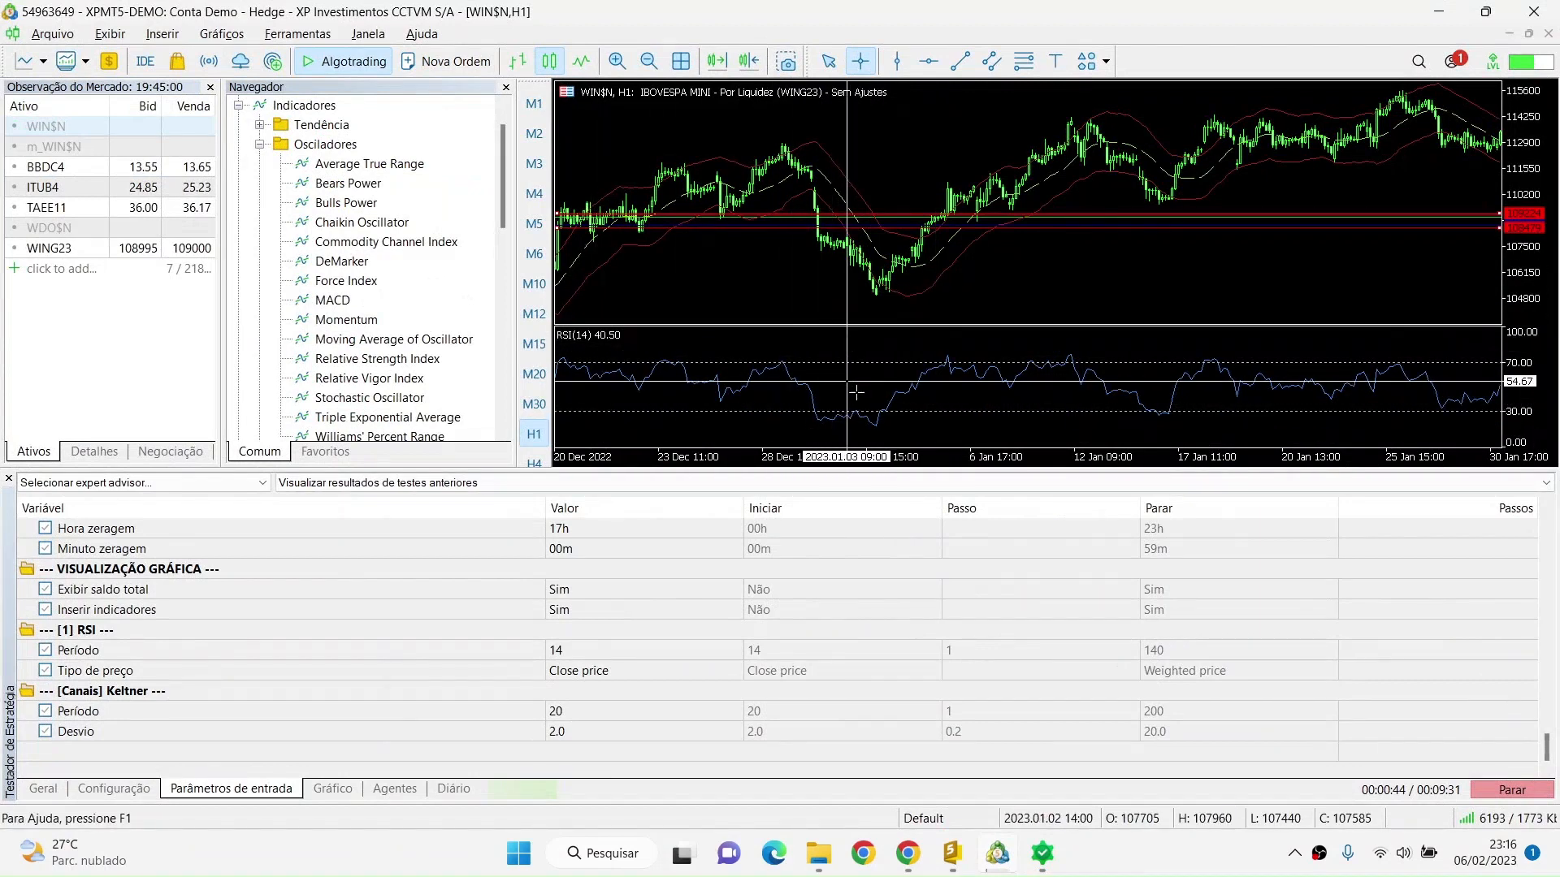
scroll(821, 318, "up", 5)
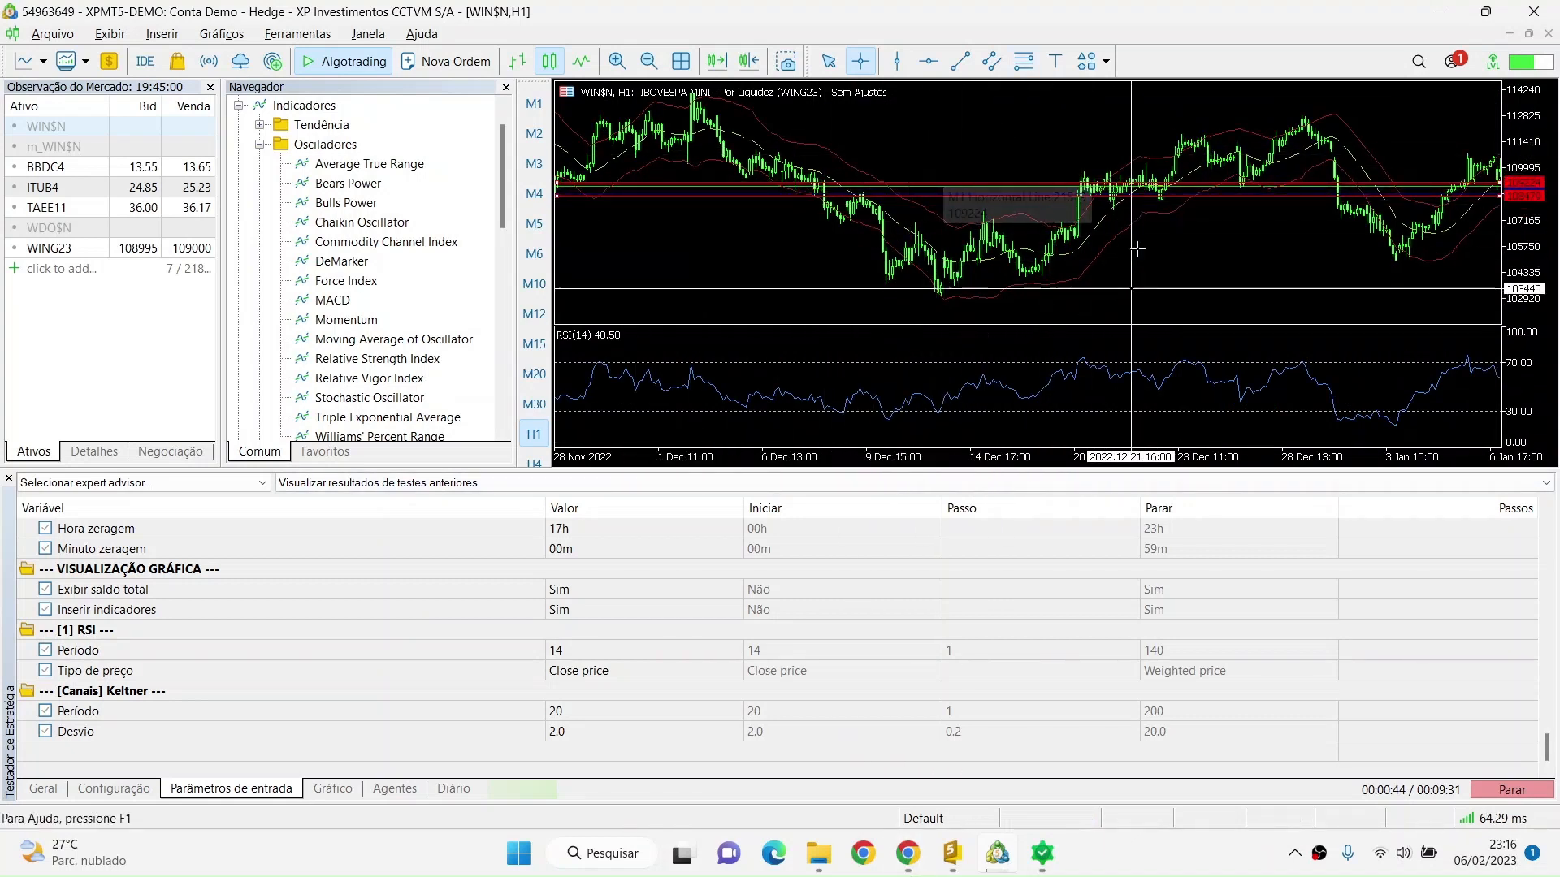
scroll(1048, 325, "down", 10)
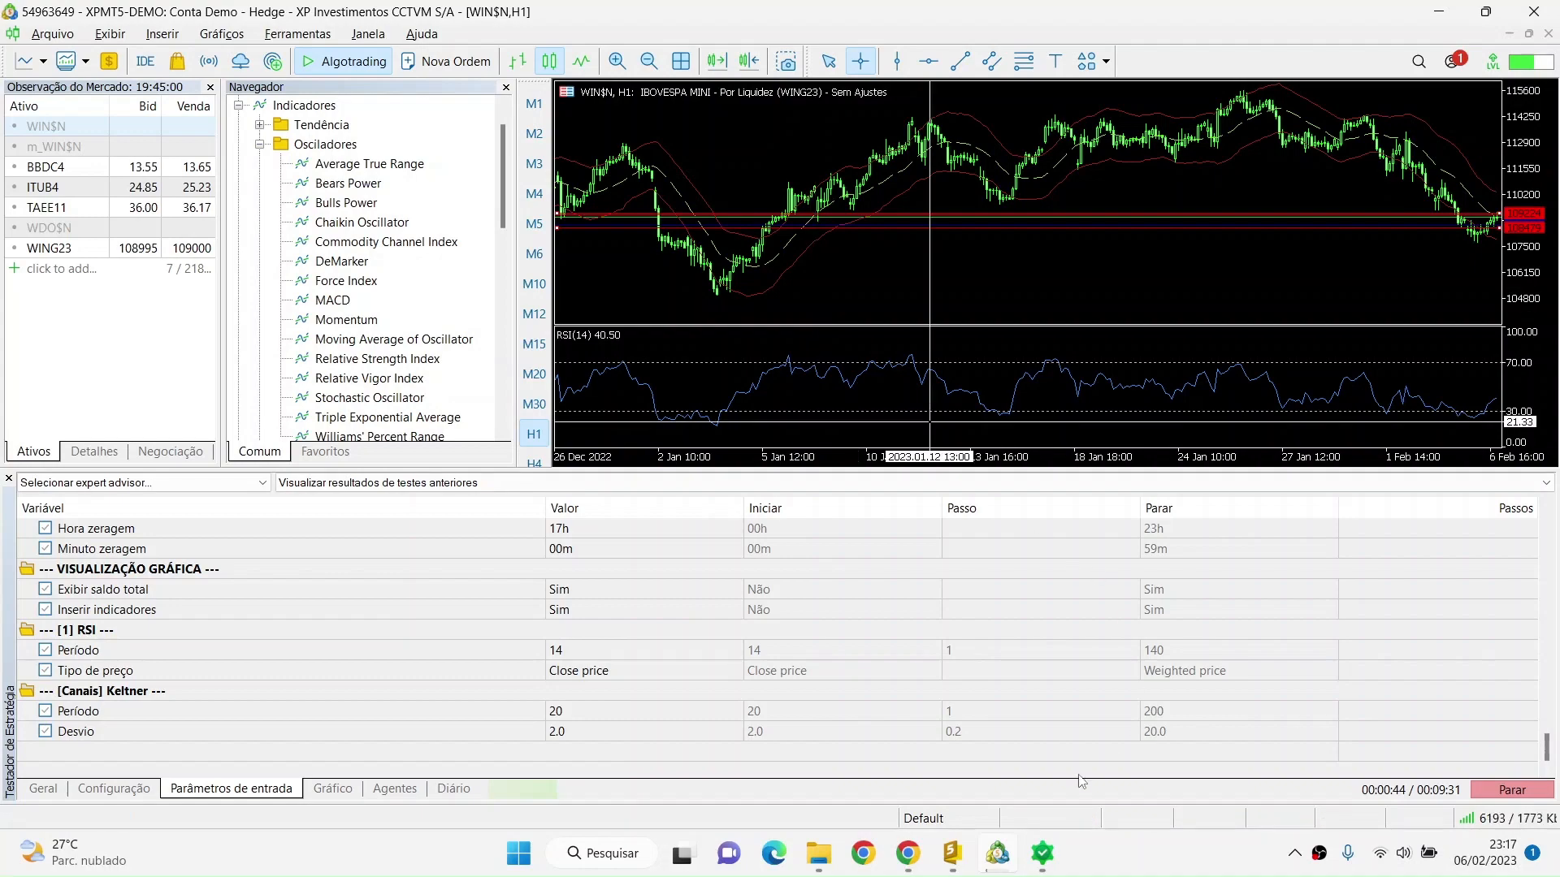
left_click(1001, 855)
left_click(1005, 857)
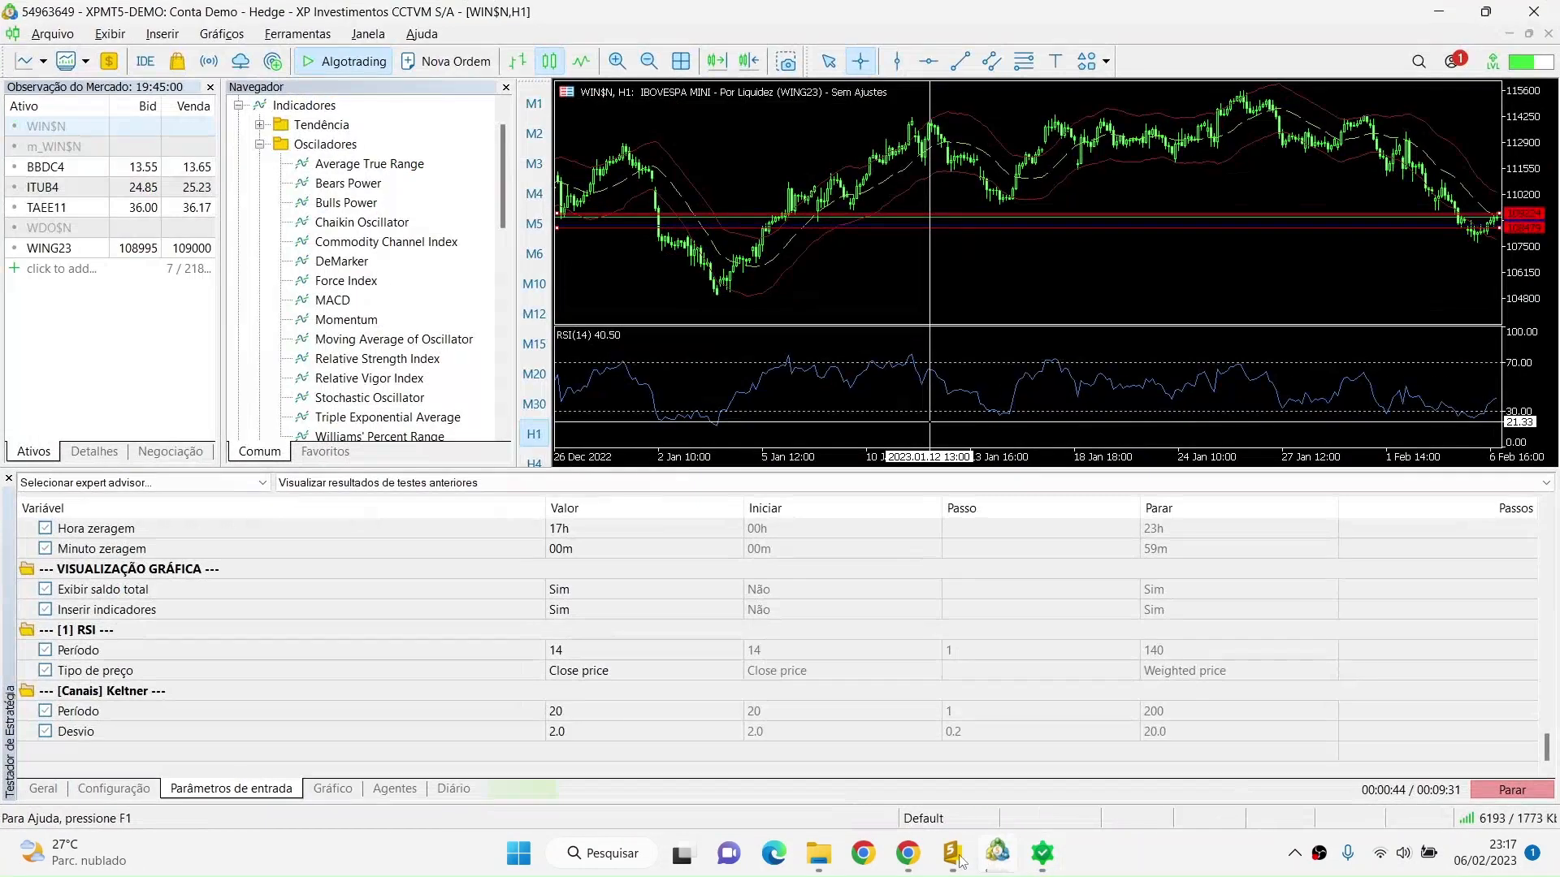
left_click(950, 855)
left_click(925, 858)
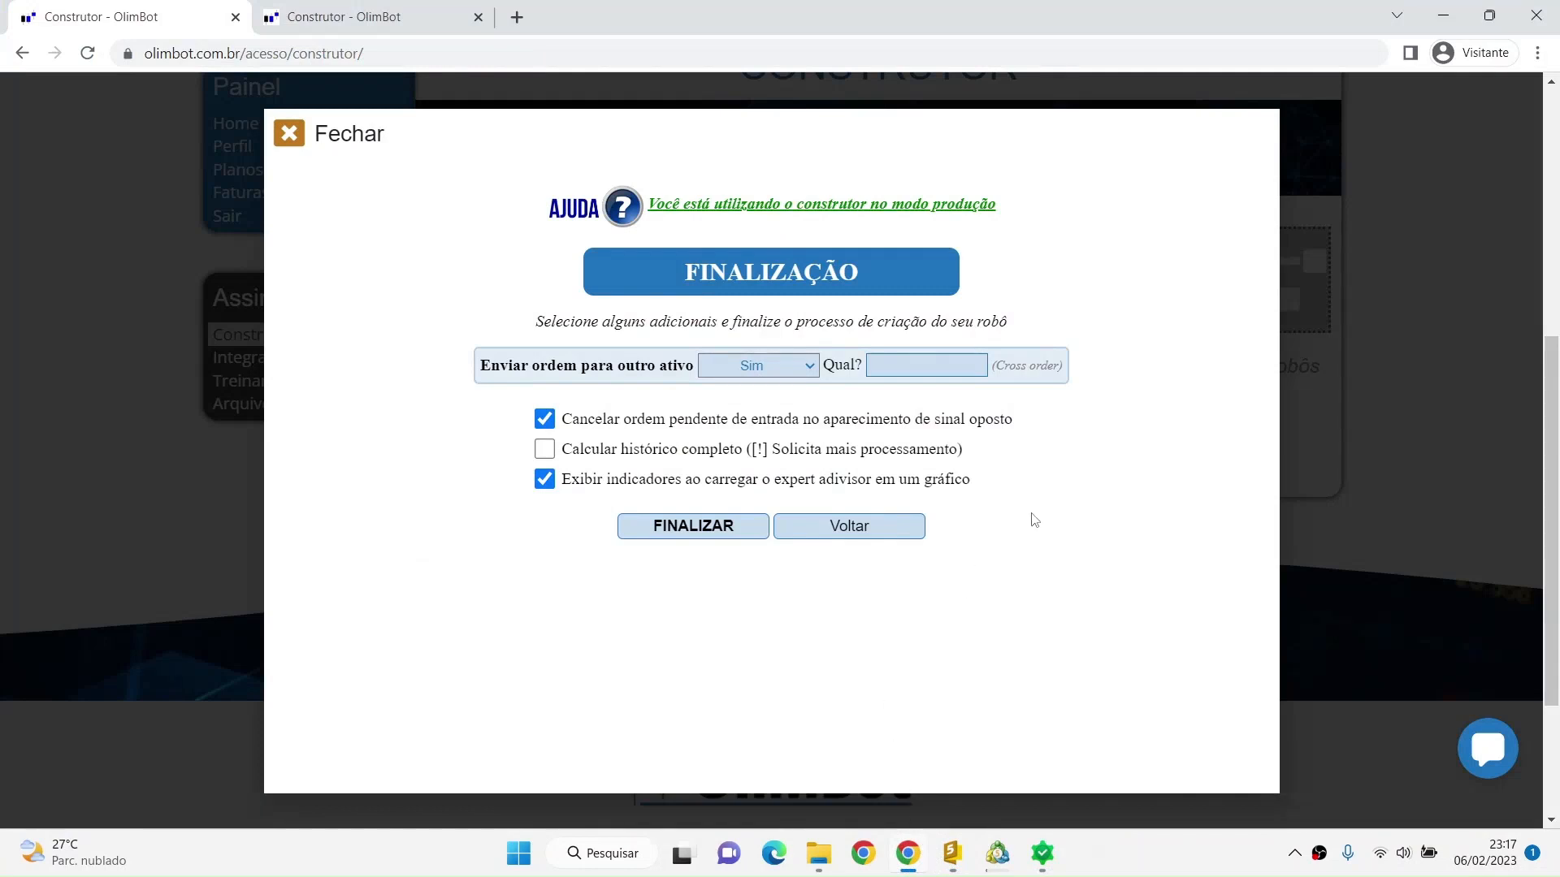
Step: Examine the Keltner and RSI indicators in the Strategy Tester visualization and return to the finalization options in OlimBot
left_click(1040, 866)
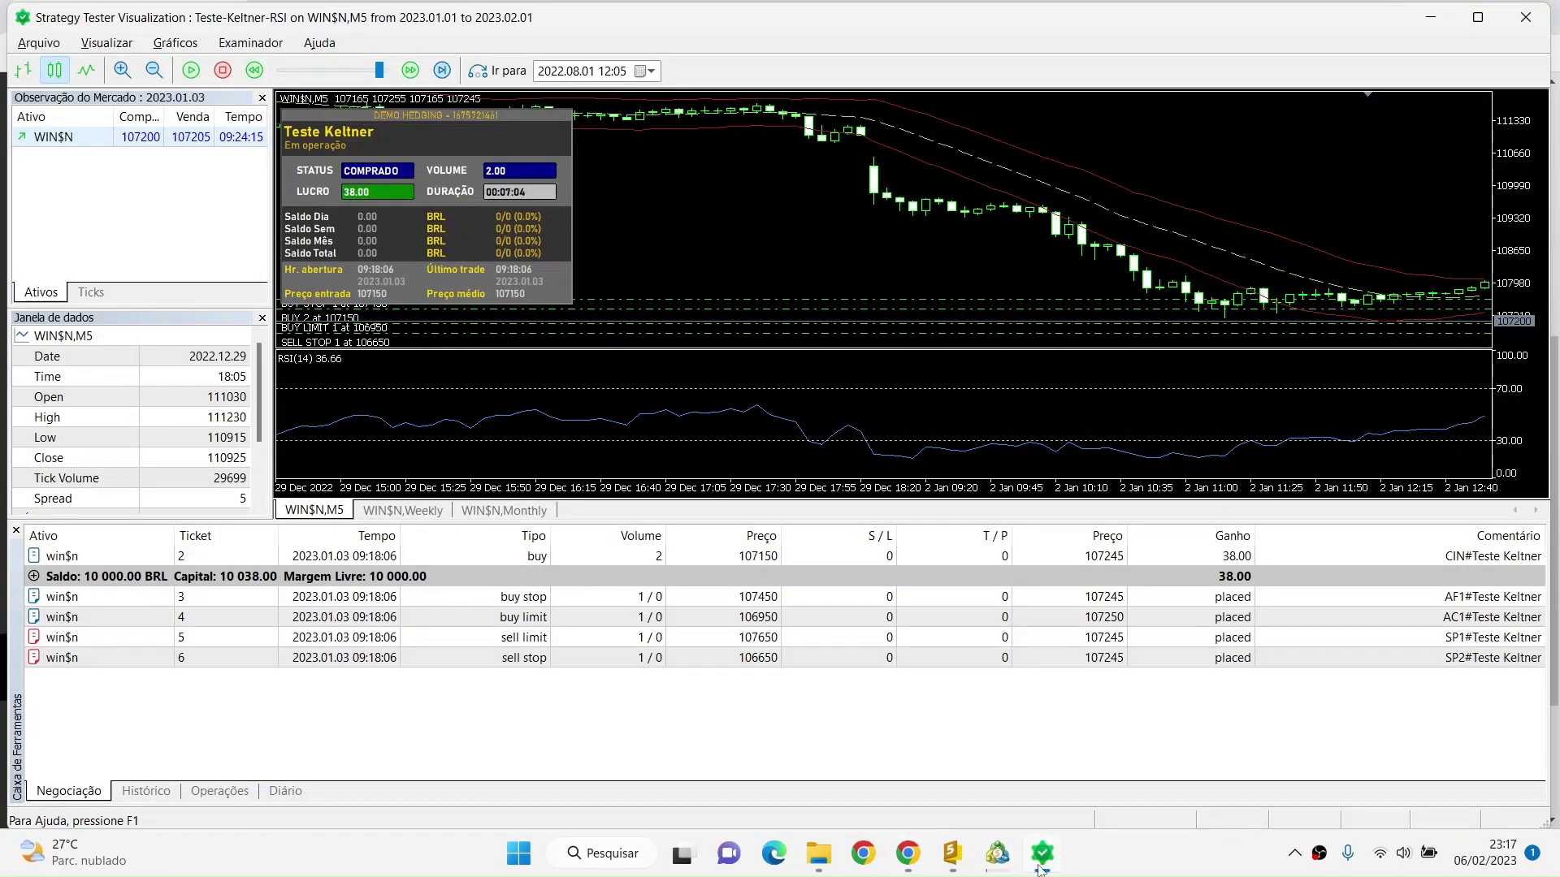
mouse_move(1007, 868)
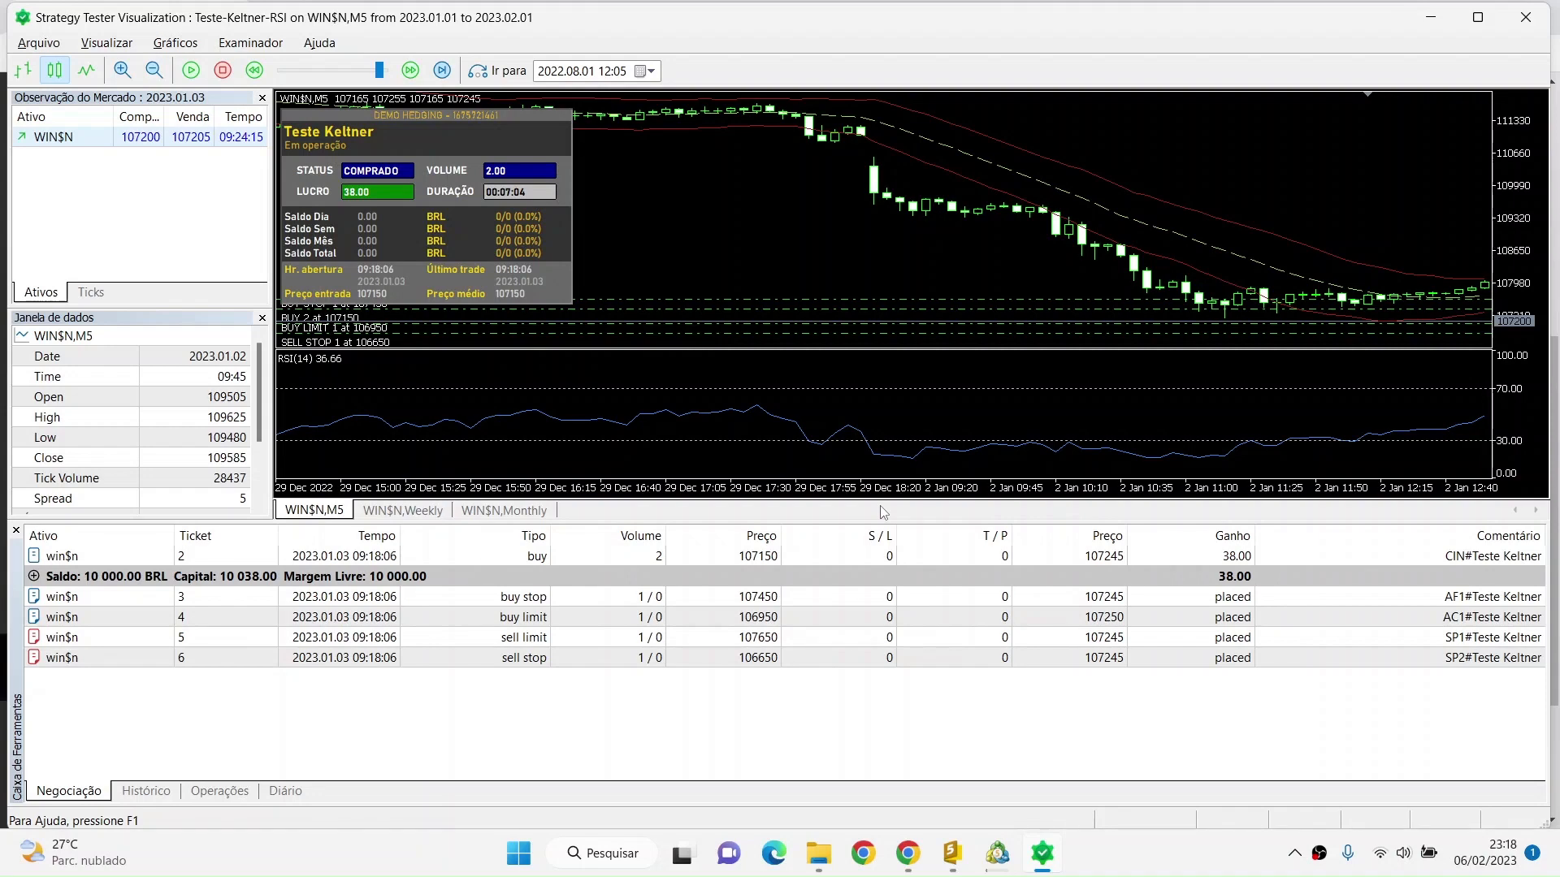
left_click(996, 868)
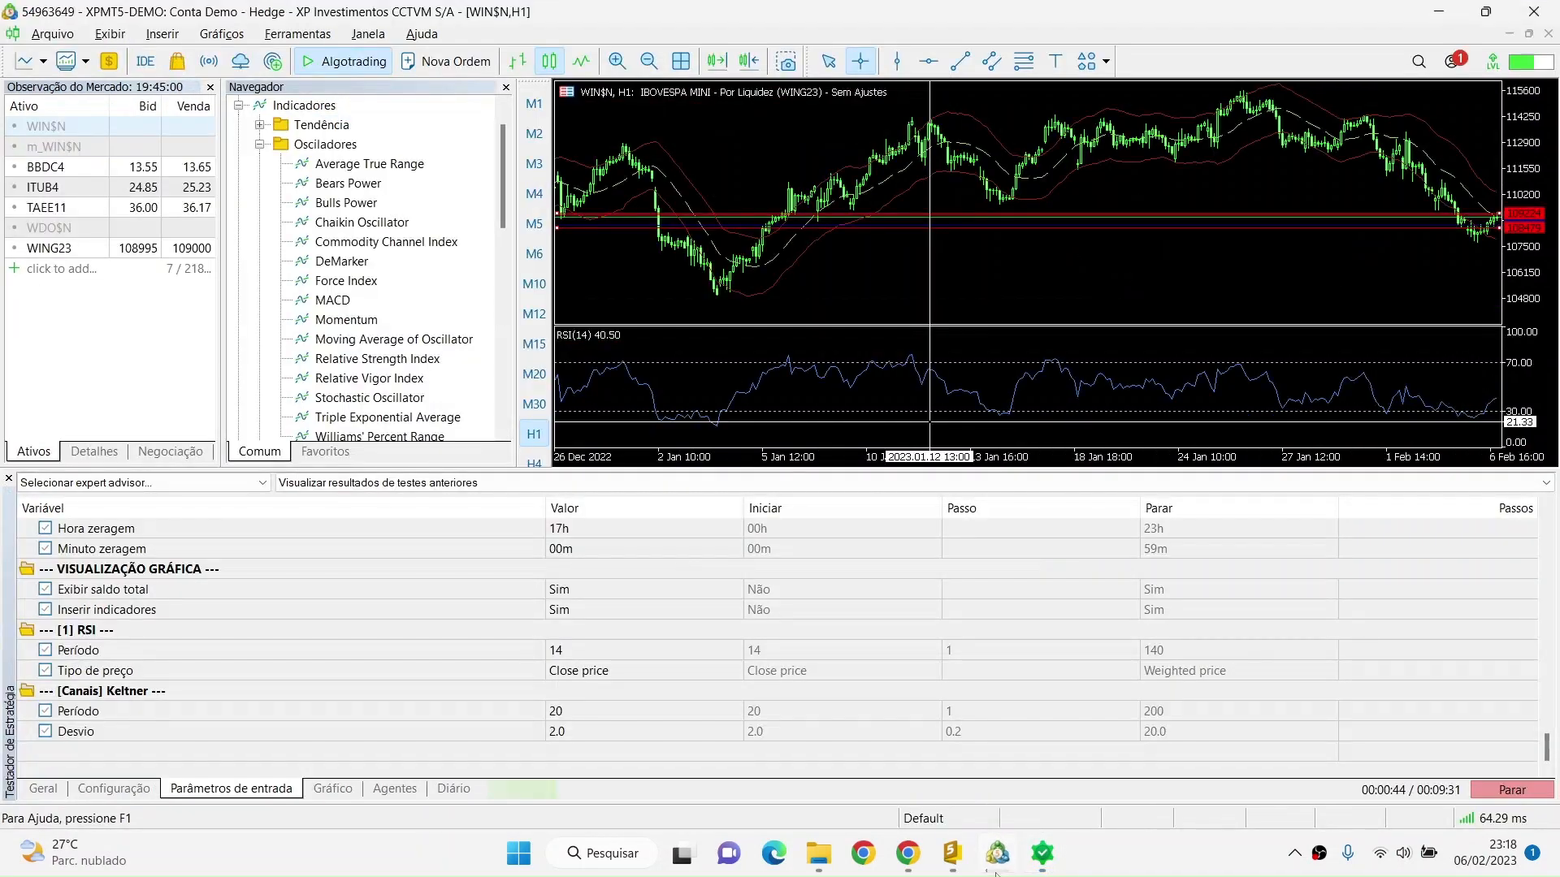
left_click(909, 855)
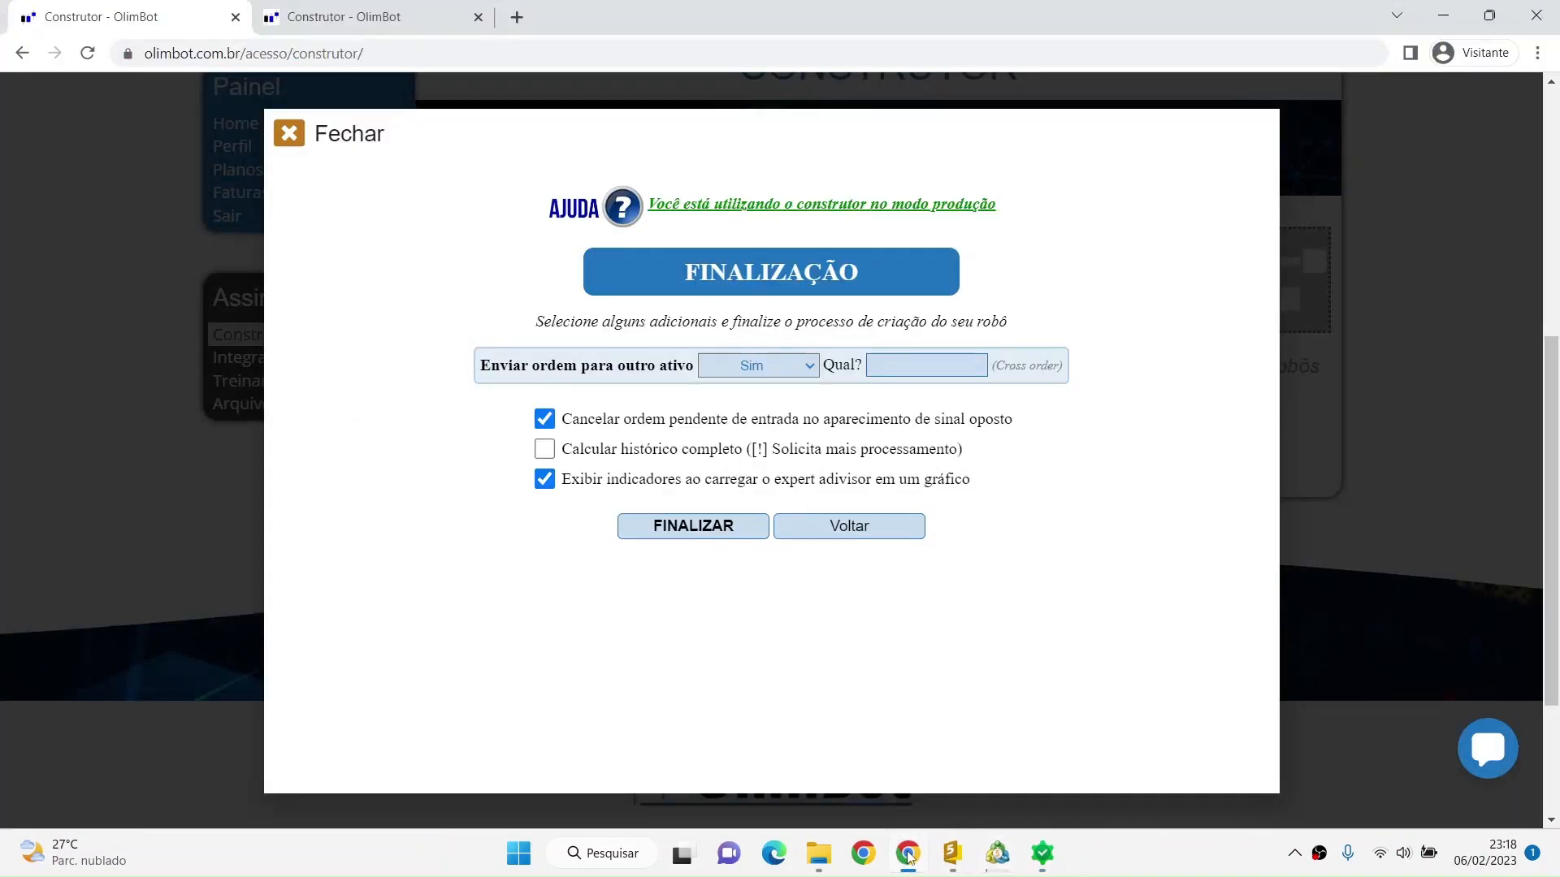
Step: Finalize the robot and open its downloaded file teste.mq5 in MetaEditor
left_click(683, 532)
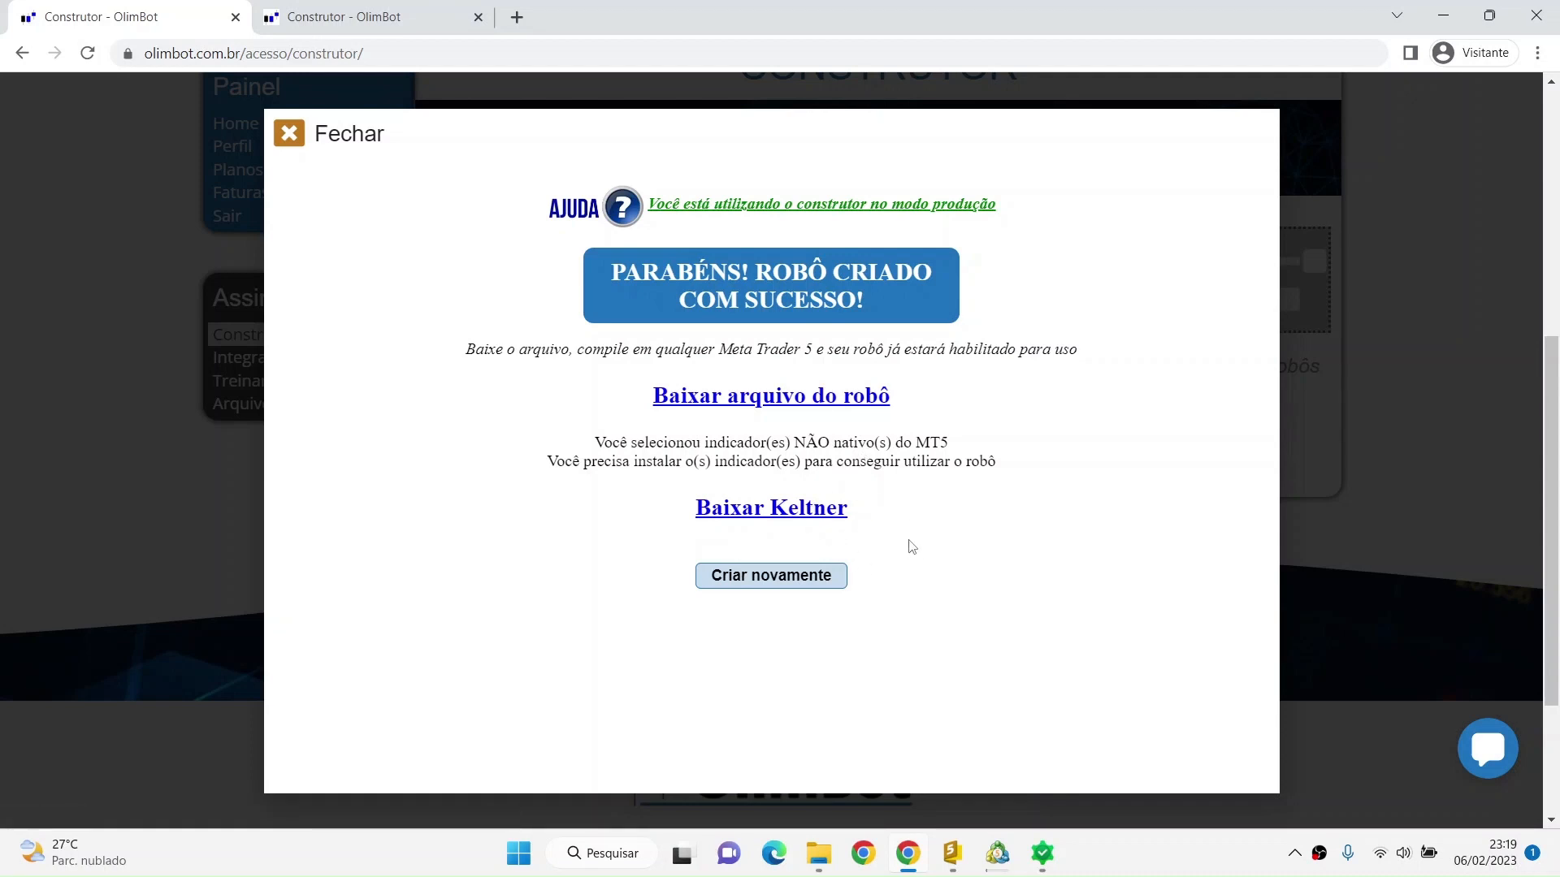
left_click(827, 398)
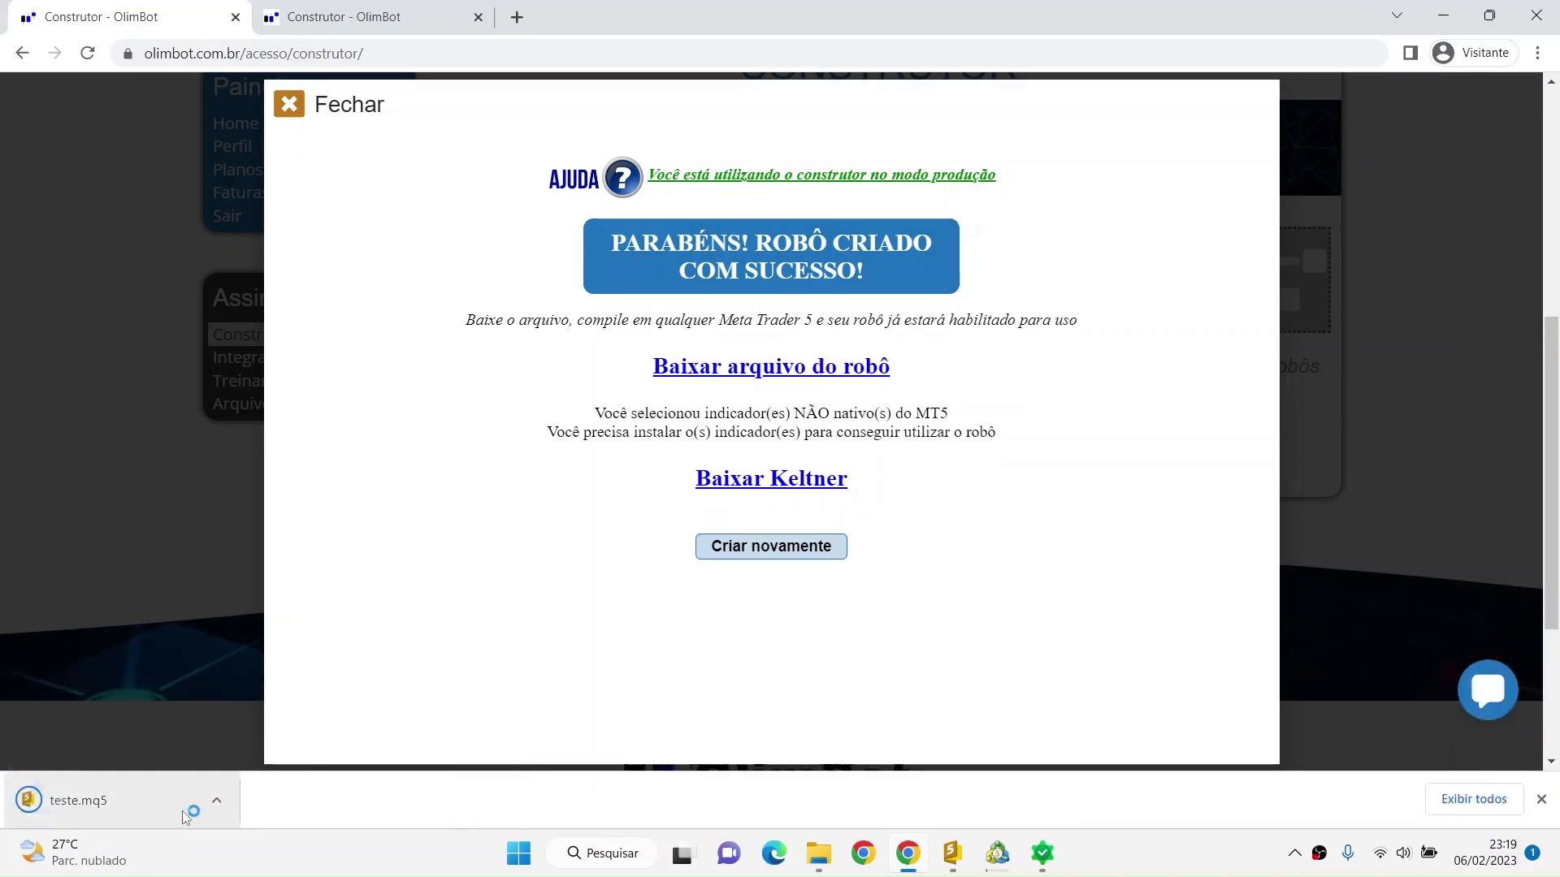
left_click(82, 800)
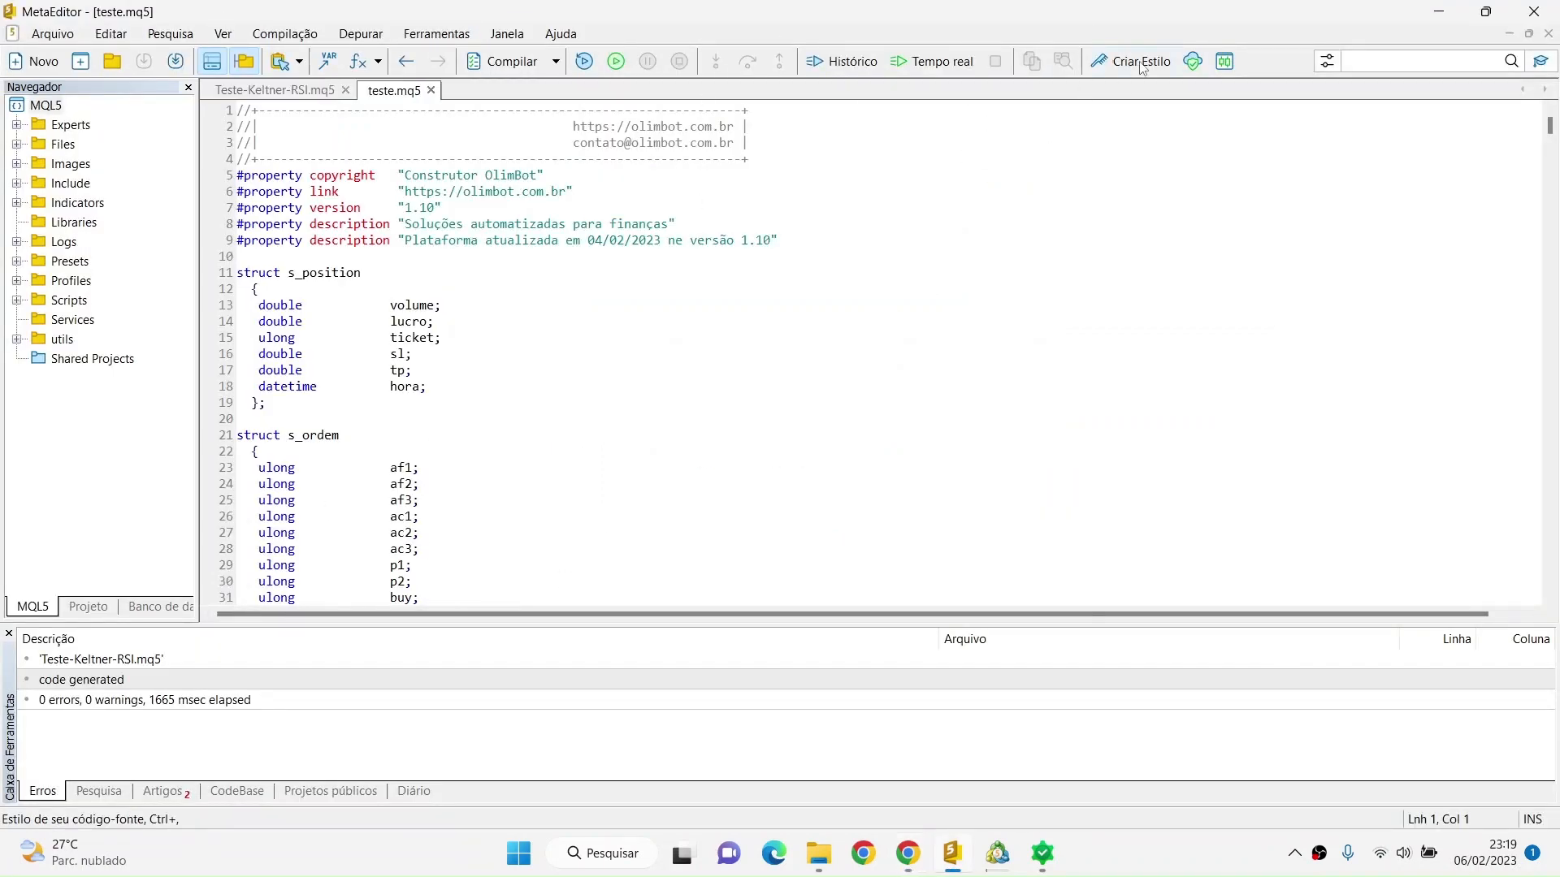
Step: Compile teste.mq5, check the compilation result line, and return to OlimBot by way of MetaTrader 5
left_click(511, 62)
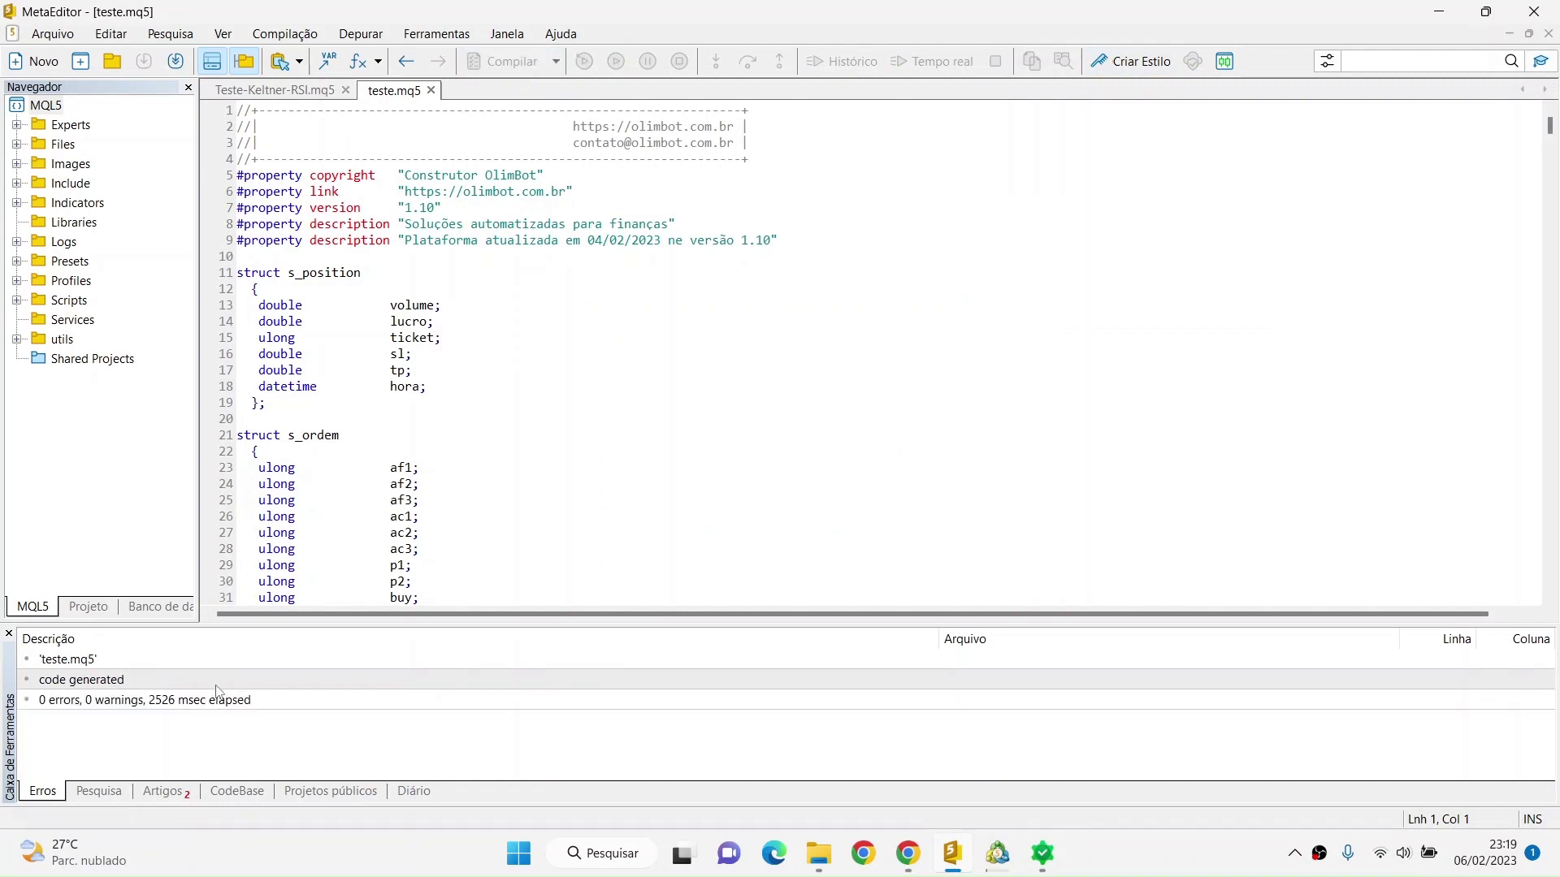
left_click(218, 698)
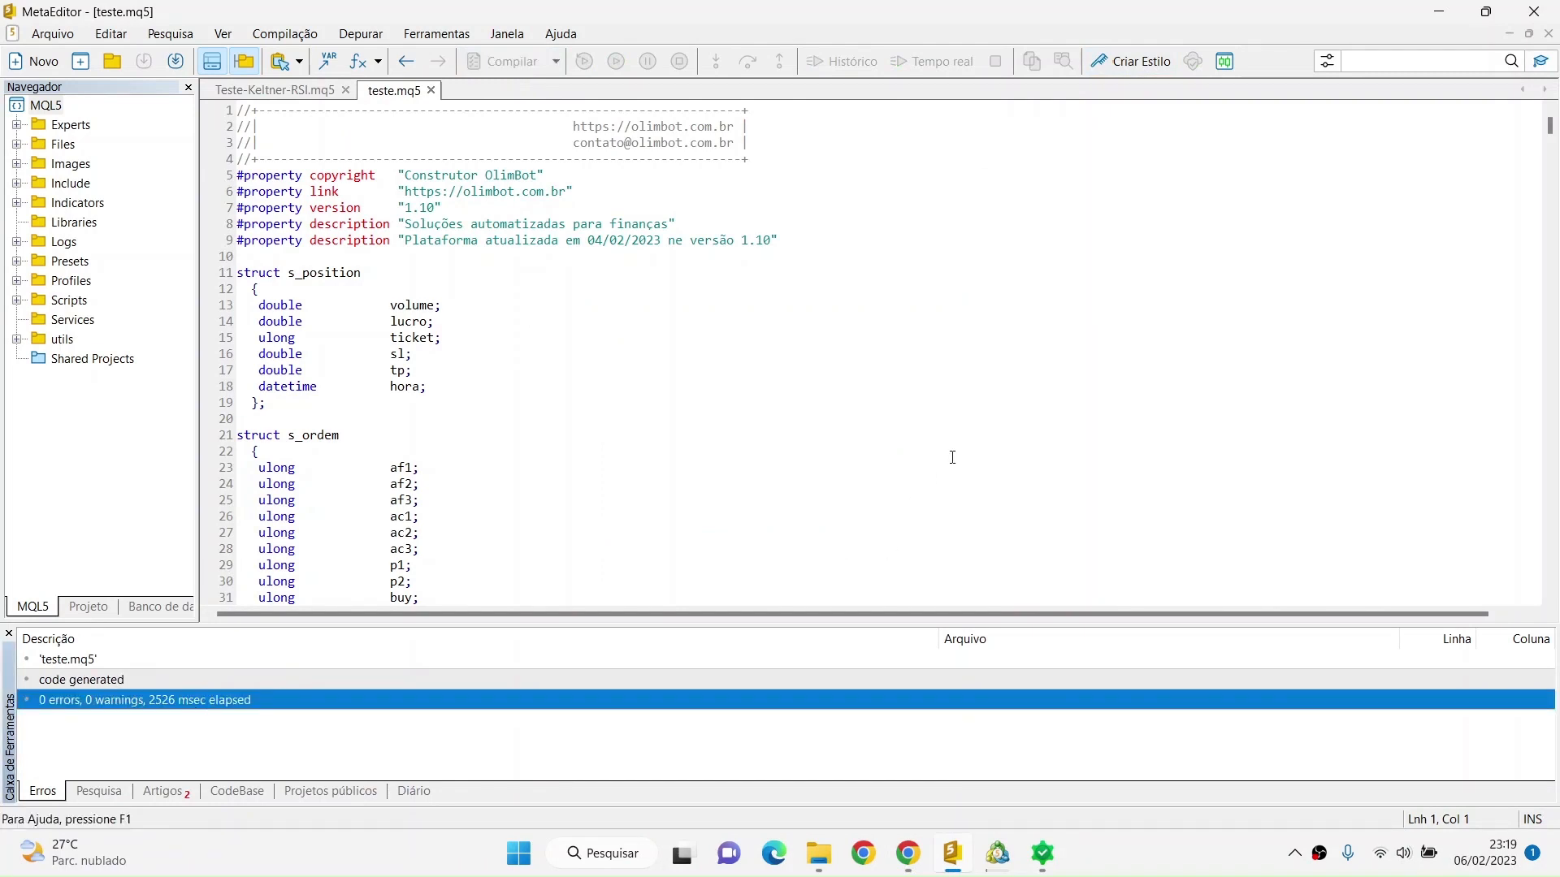
left_click(996, 860)
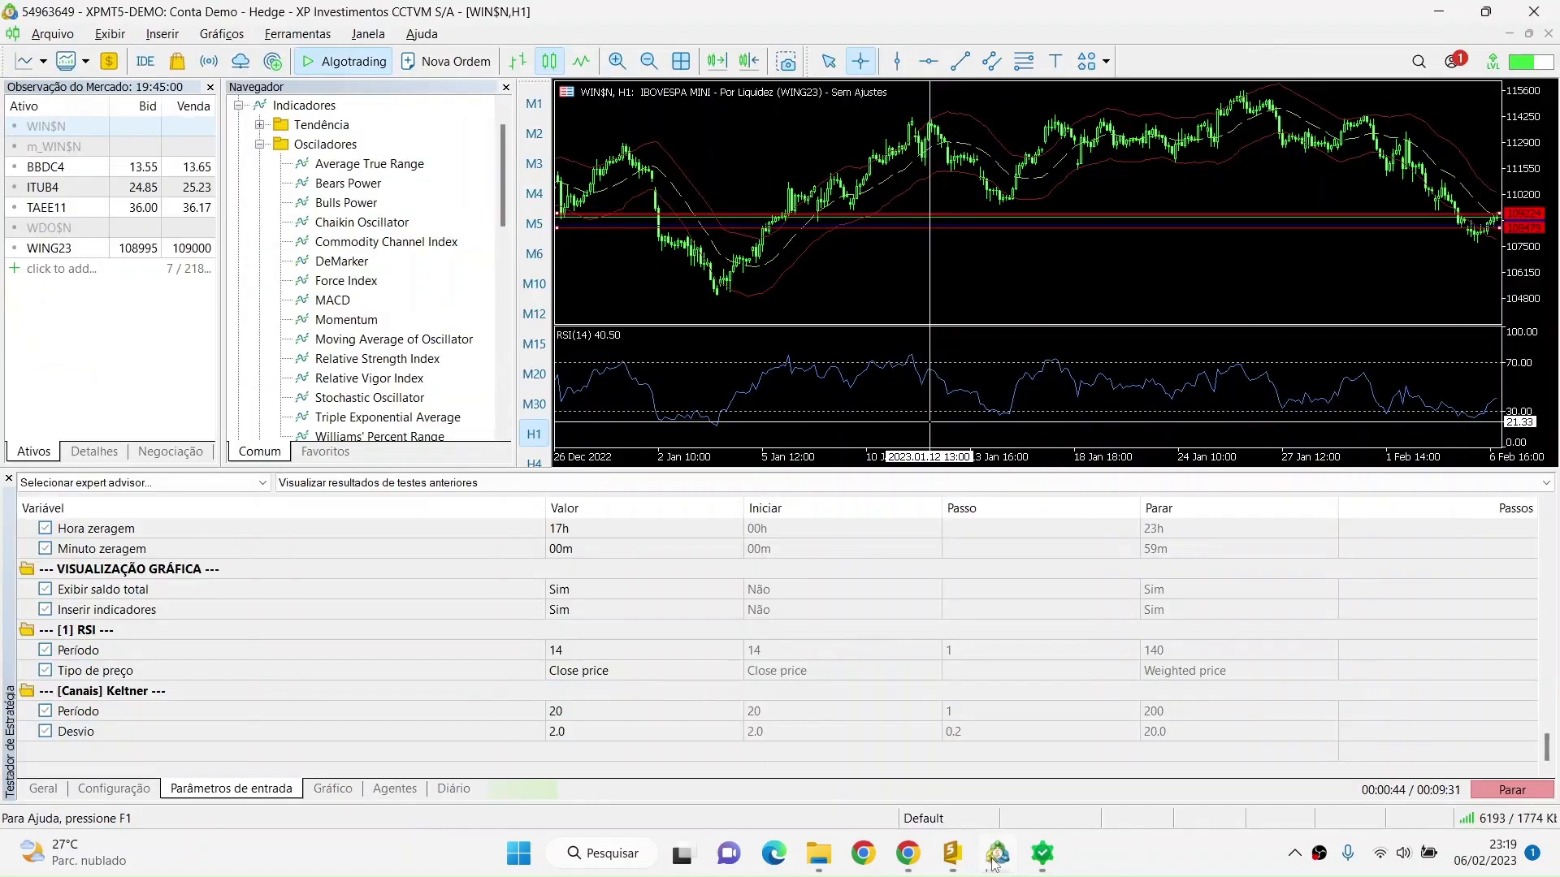
left_click(923, 860)
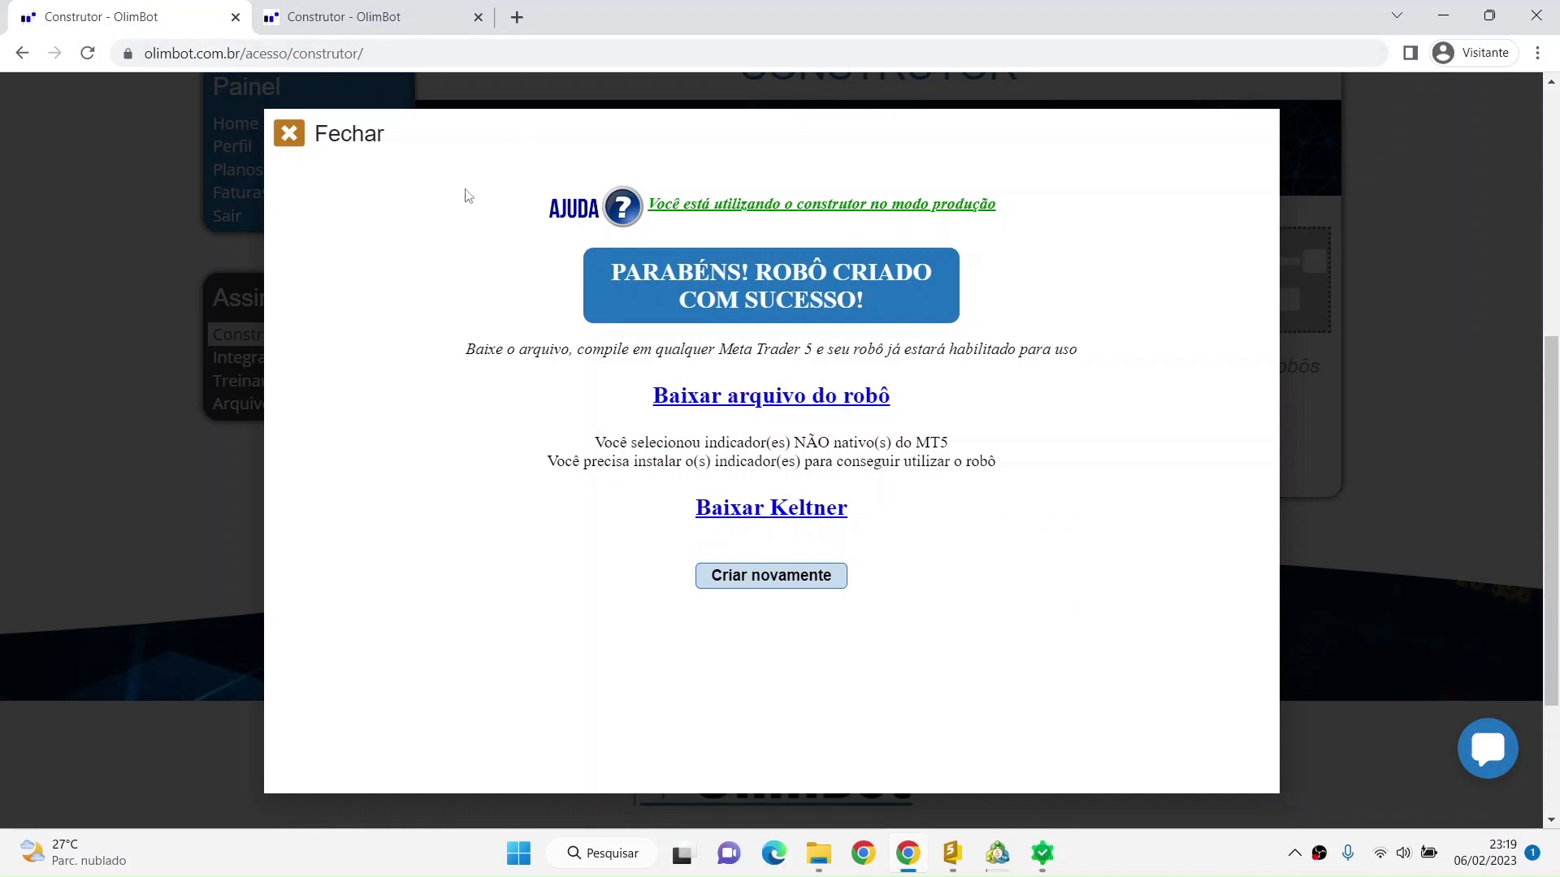
Step: Switch to the simulation-mode builder and save its pages from initial configuration through stoploss and takeprofit with their default values
left_click(355, 6)
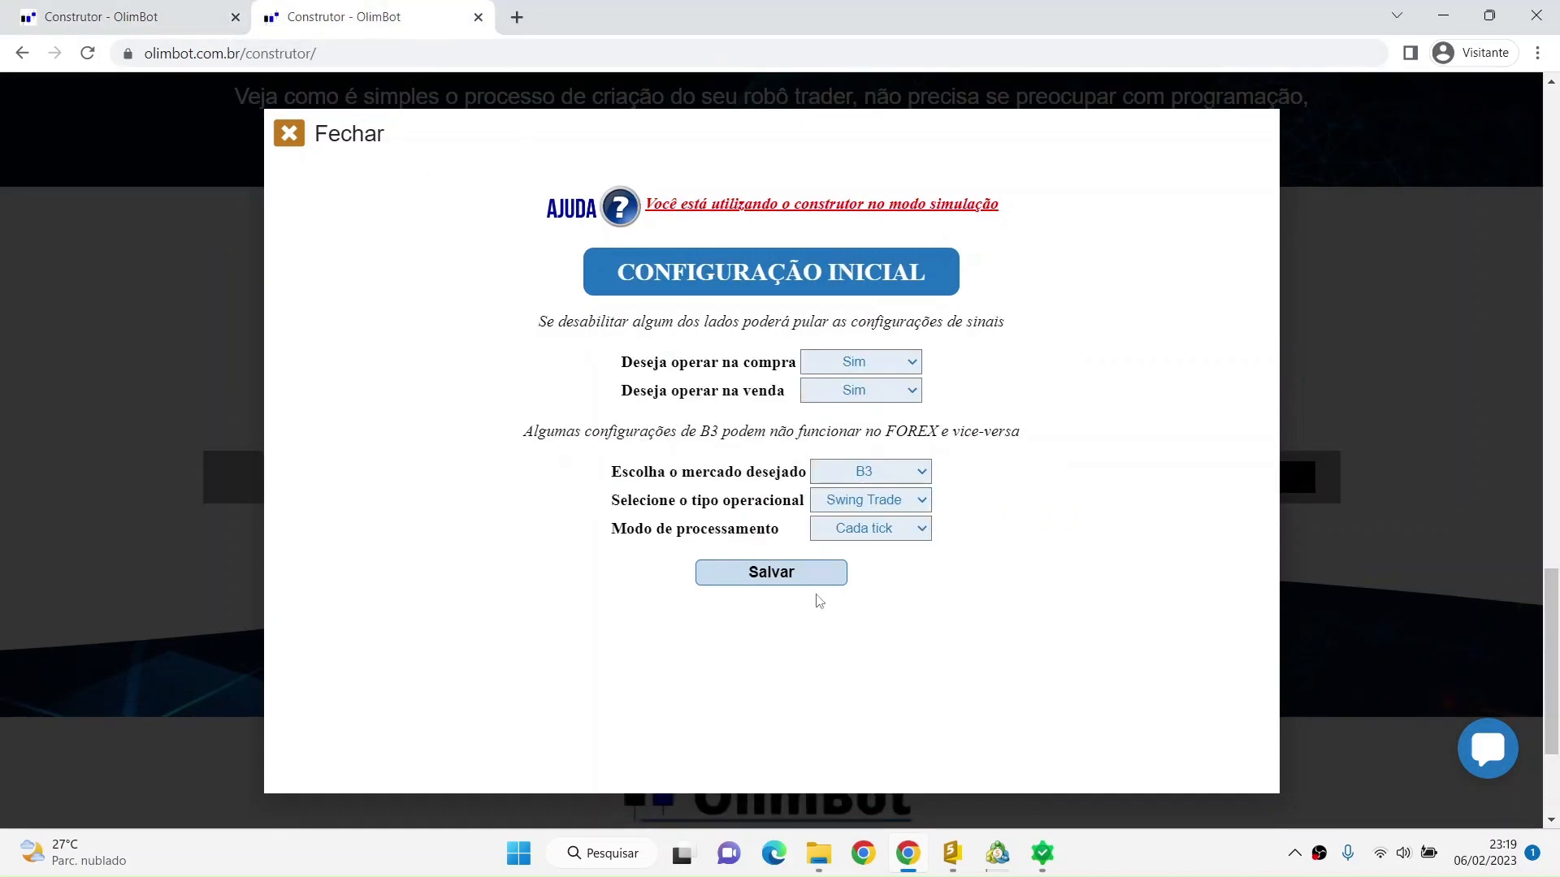
left_click(779, 578)
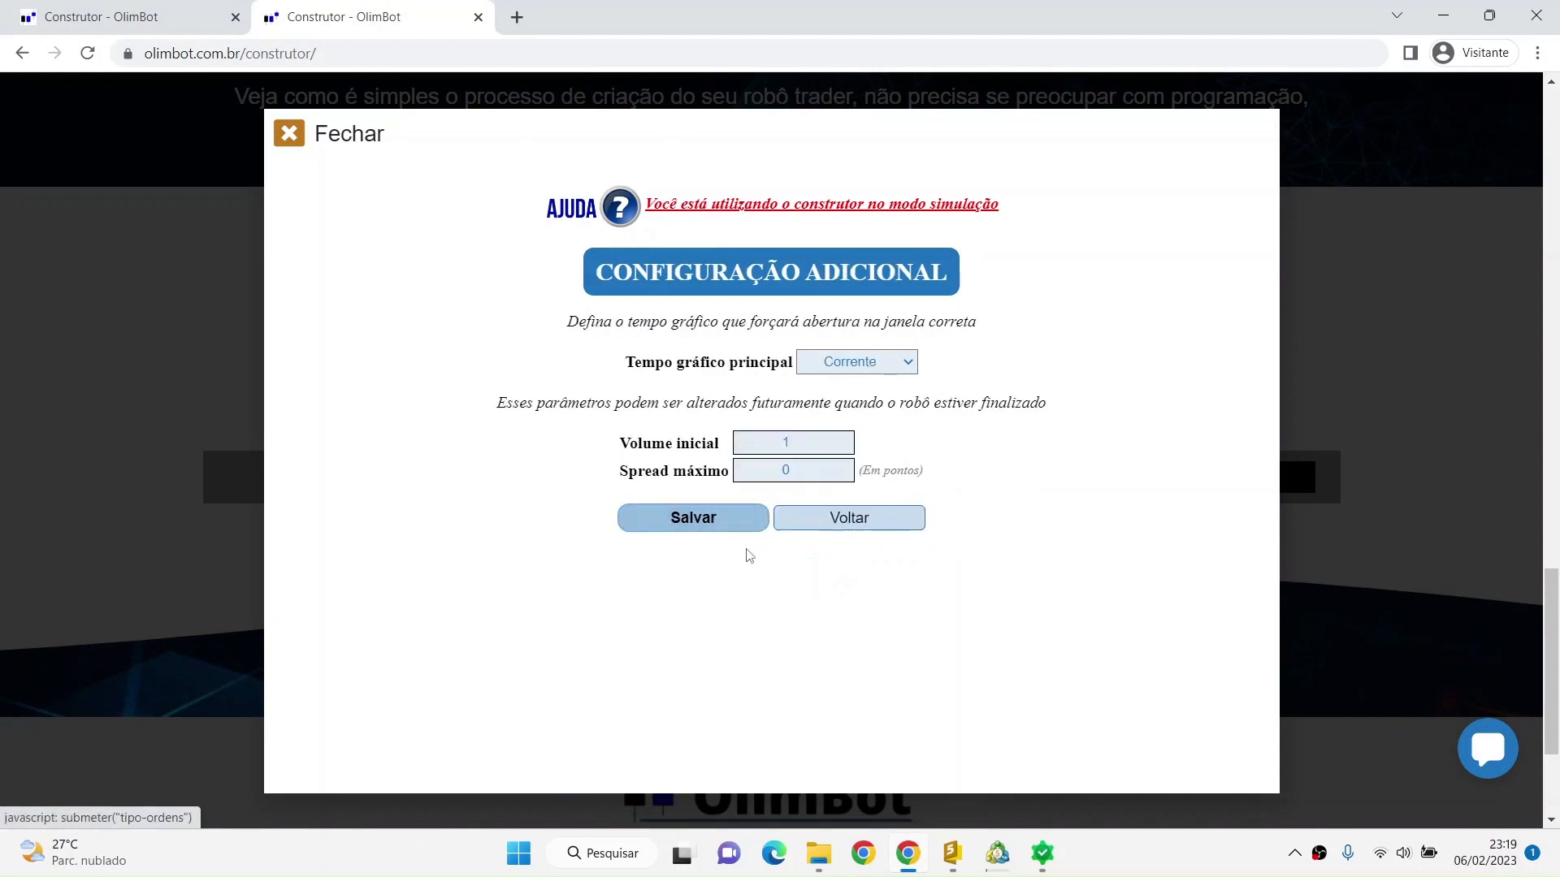
left_click(714, 522)
left_click(690, 533)
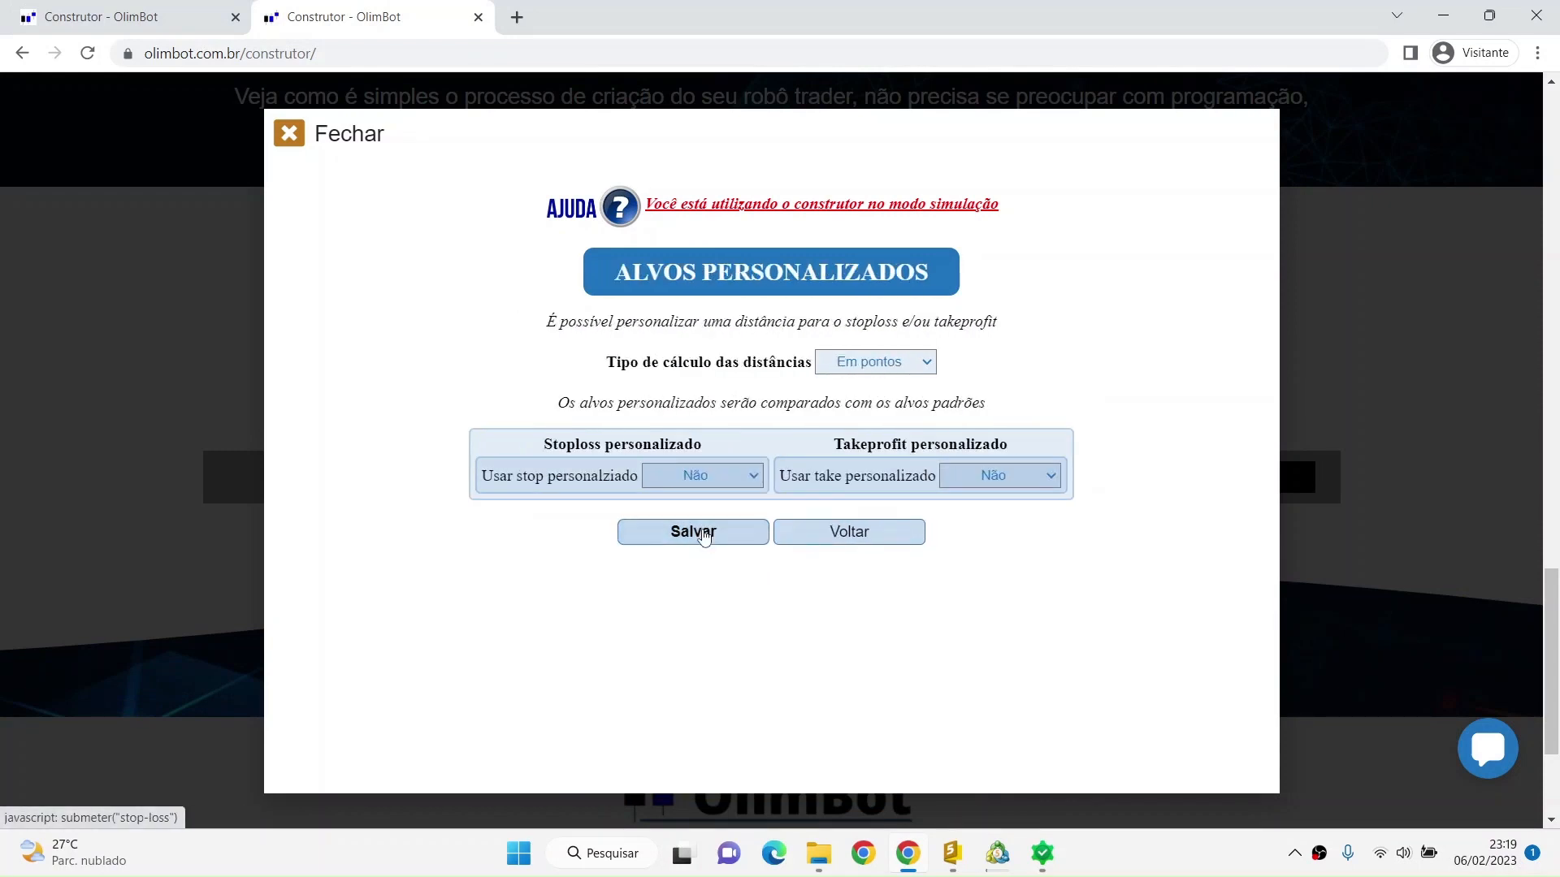
left_click(697, 538)
left_click(715, 608)
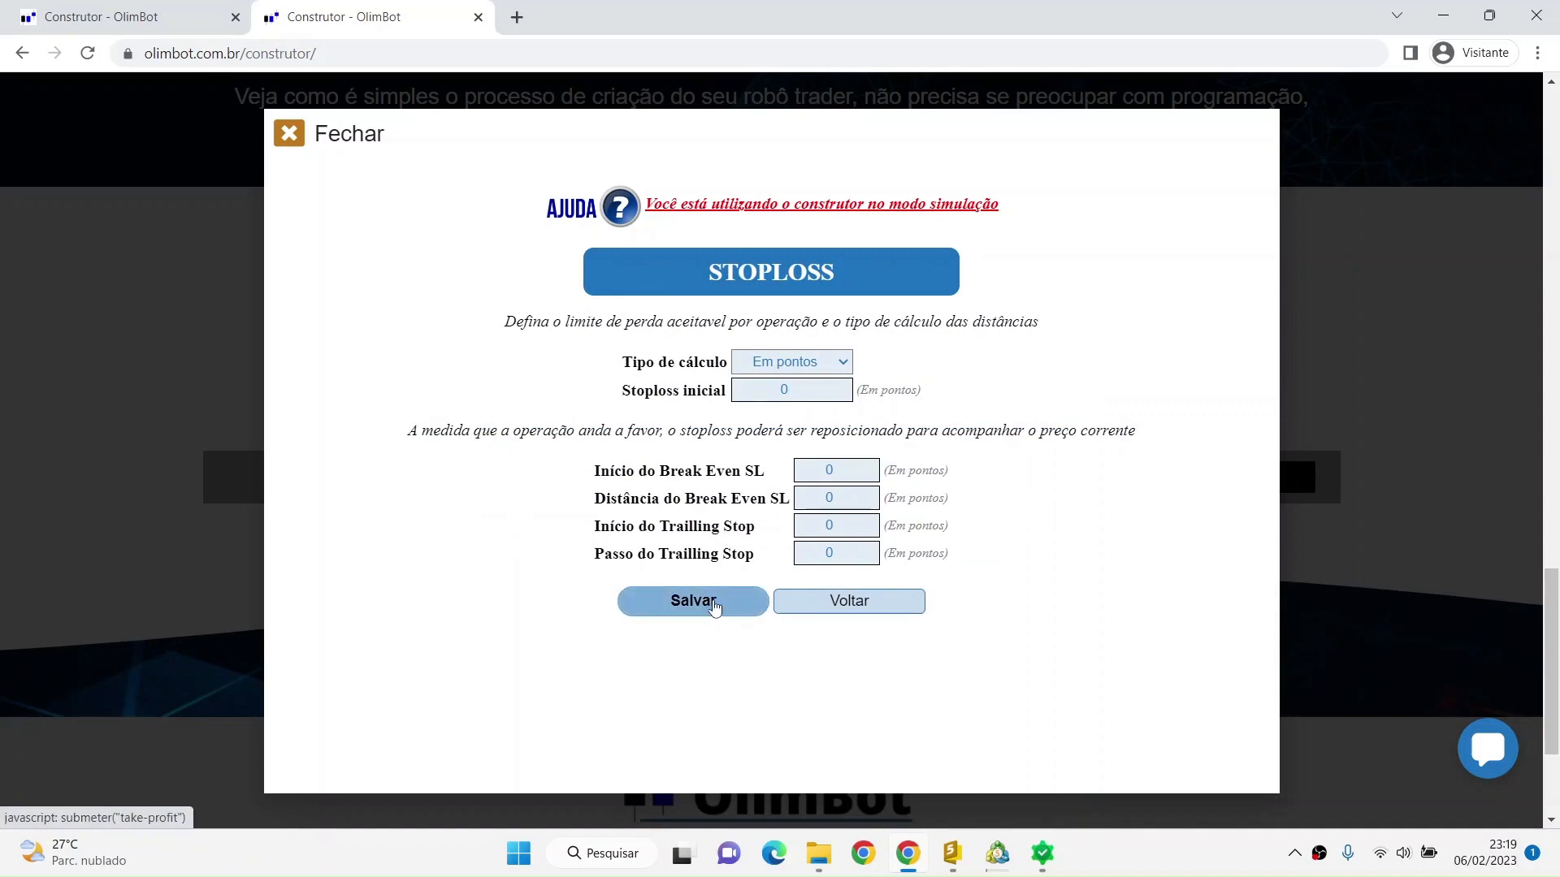
left_click(723, 610)
left_click(719, 581)
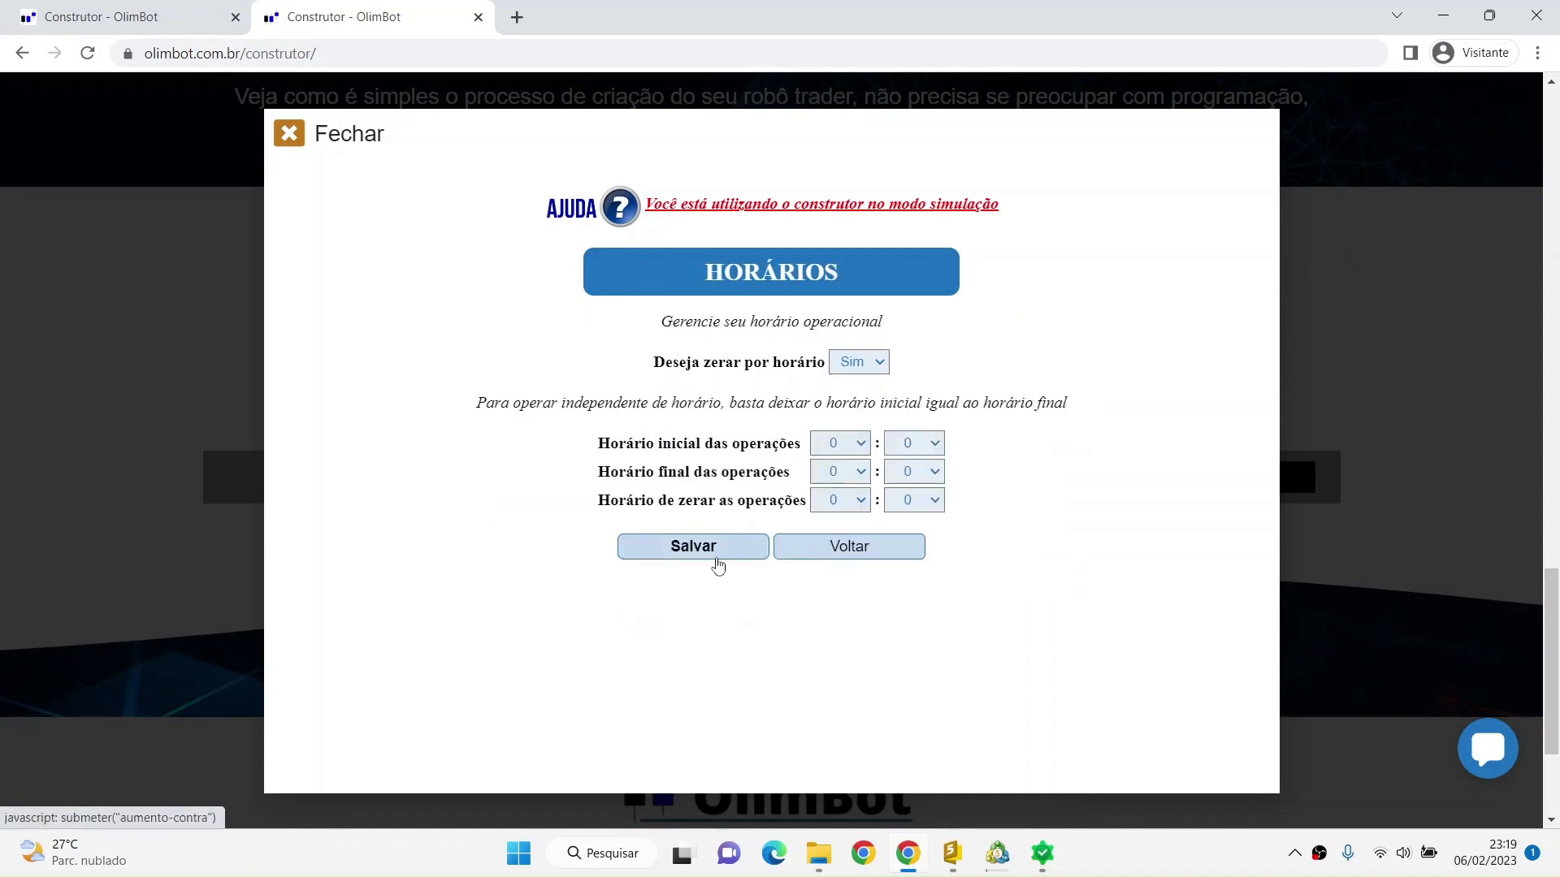
Step: Save the trading hours, the increases against and in favour of the position, and the partial exits with default values
left_click(720, 553)
left_click(719, 557)
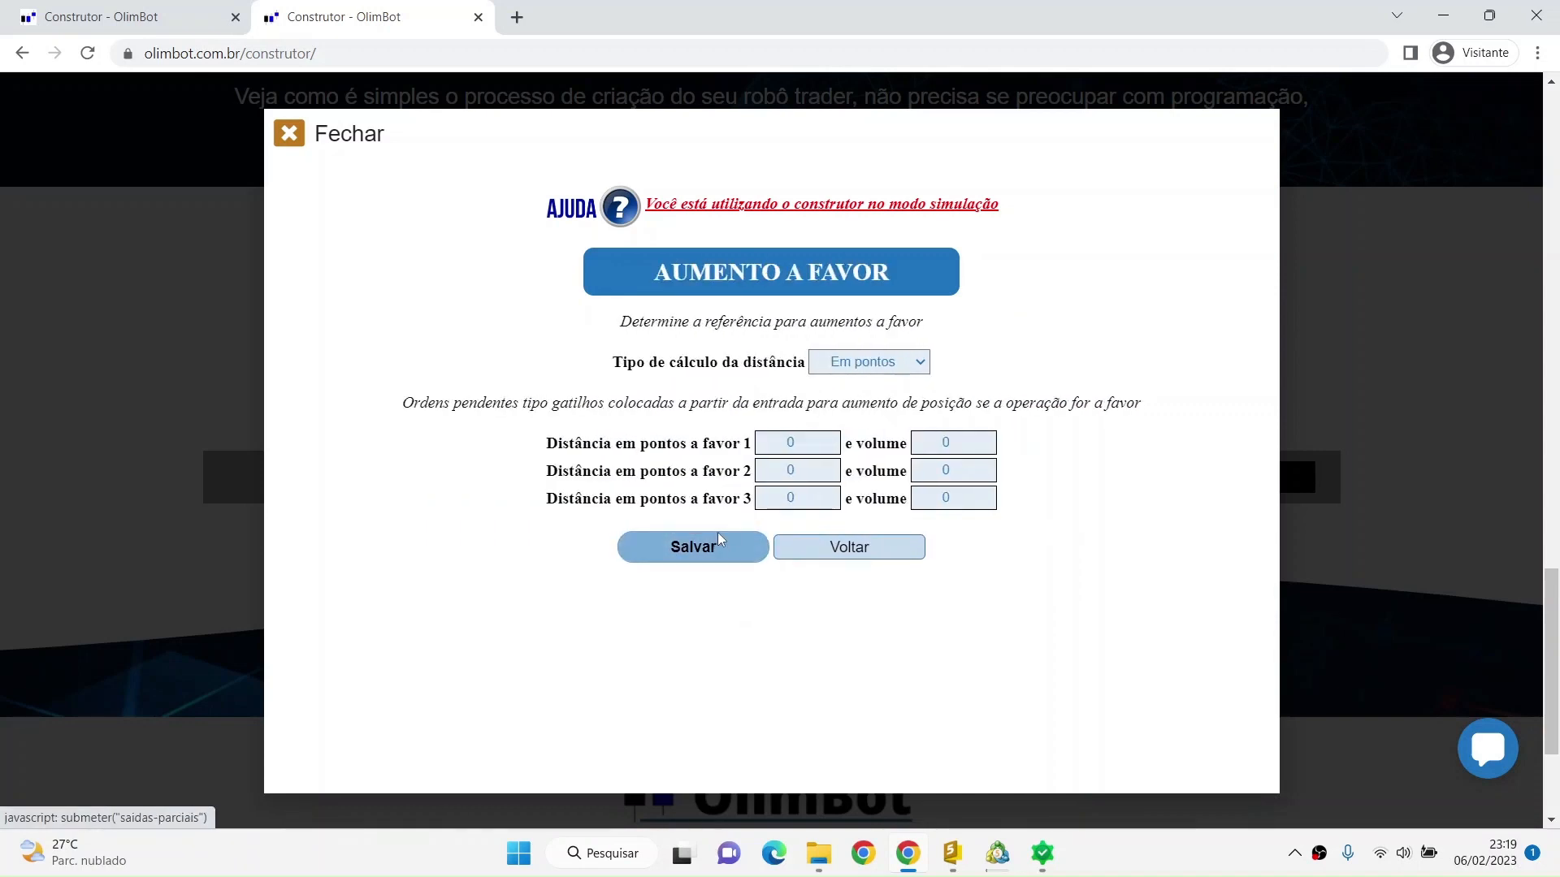
left_click(720, 552)
left_click(719, 524)
left_click(742, 579)
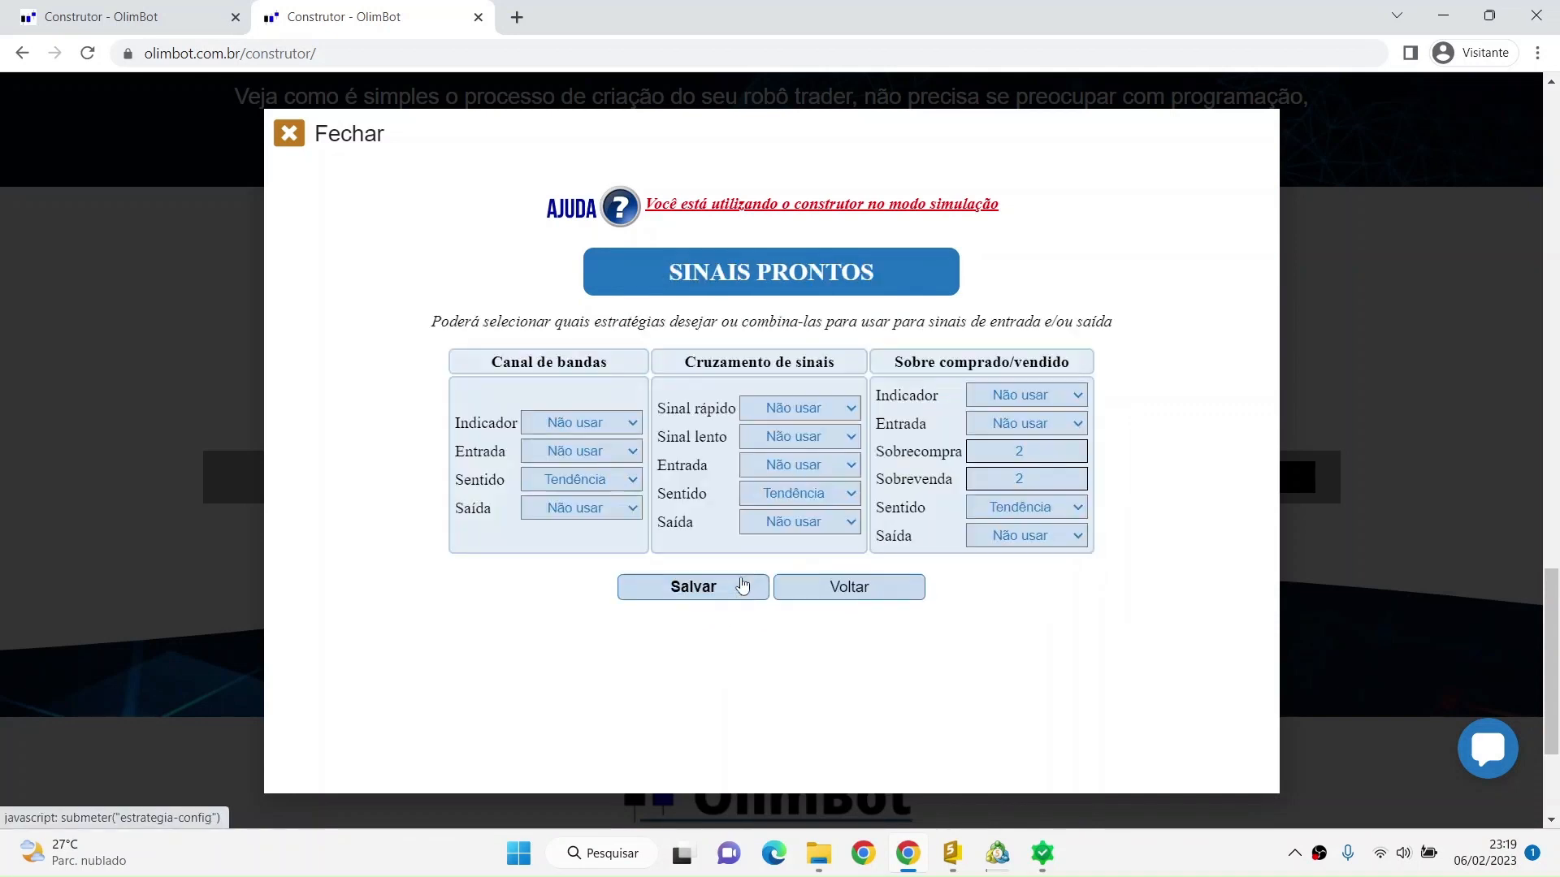
Step: Save the ready-made signals, strategy settings and indicator selection with every option left at "Não usar"
left_click(742, 576)
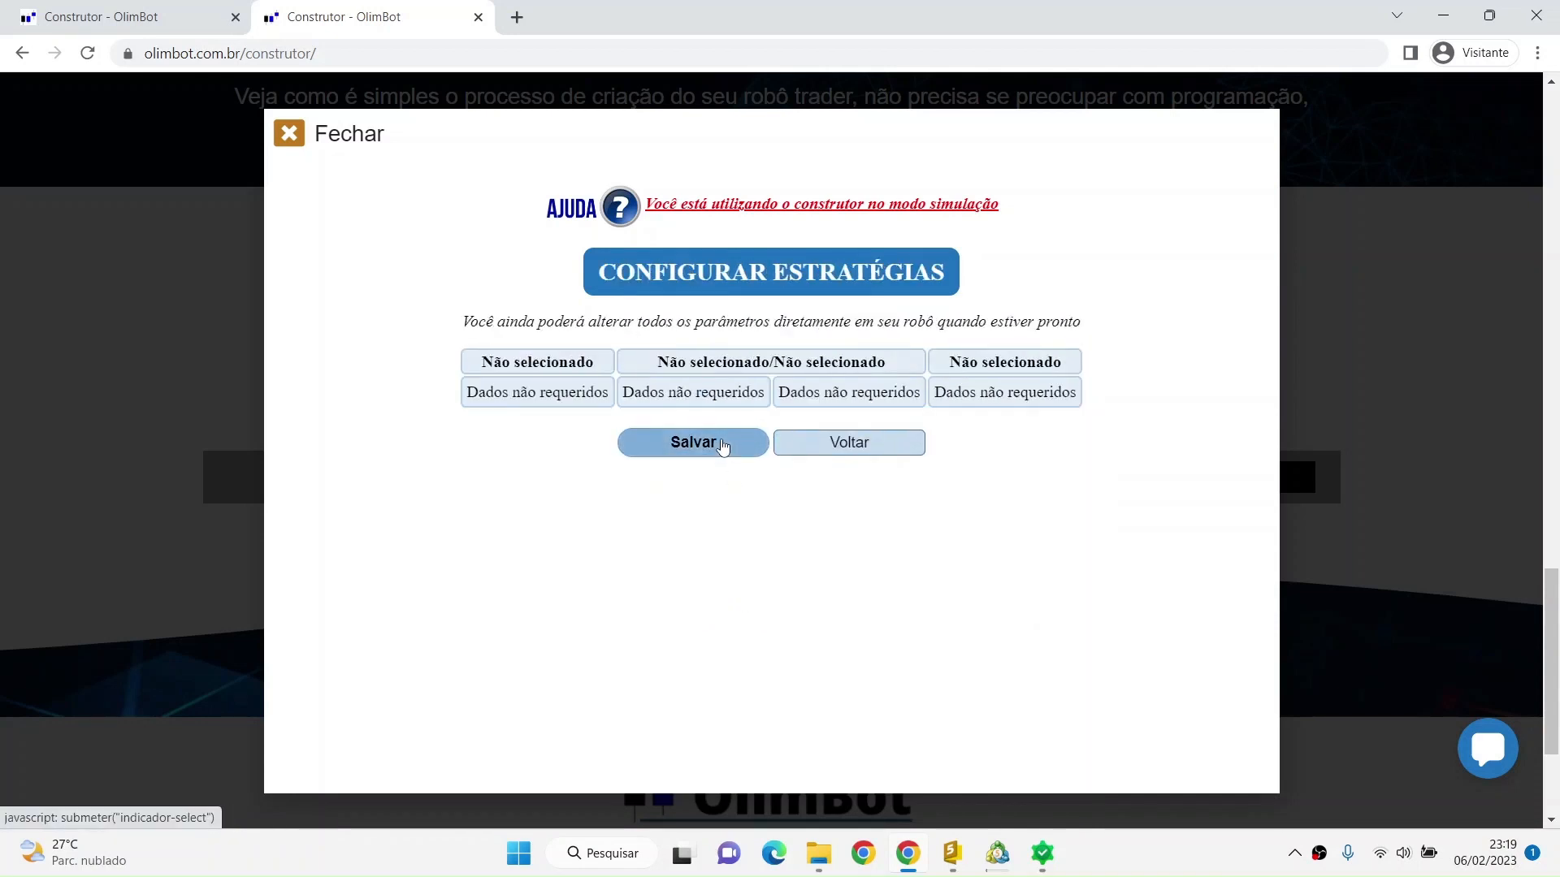
left_click(723, 443)
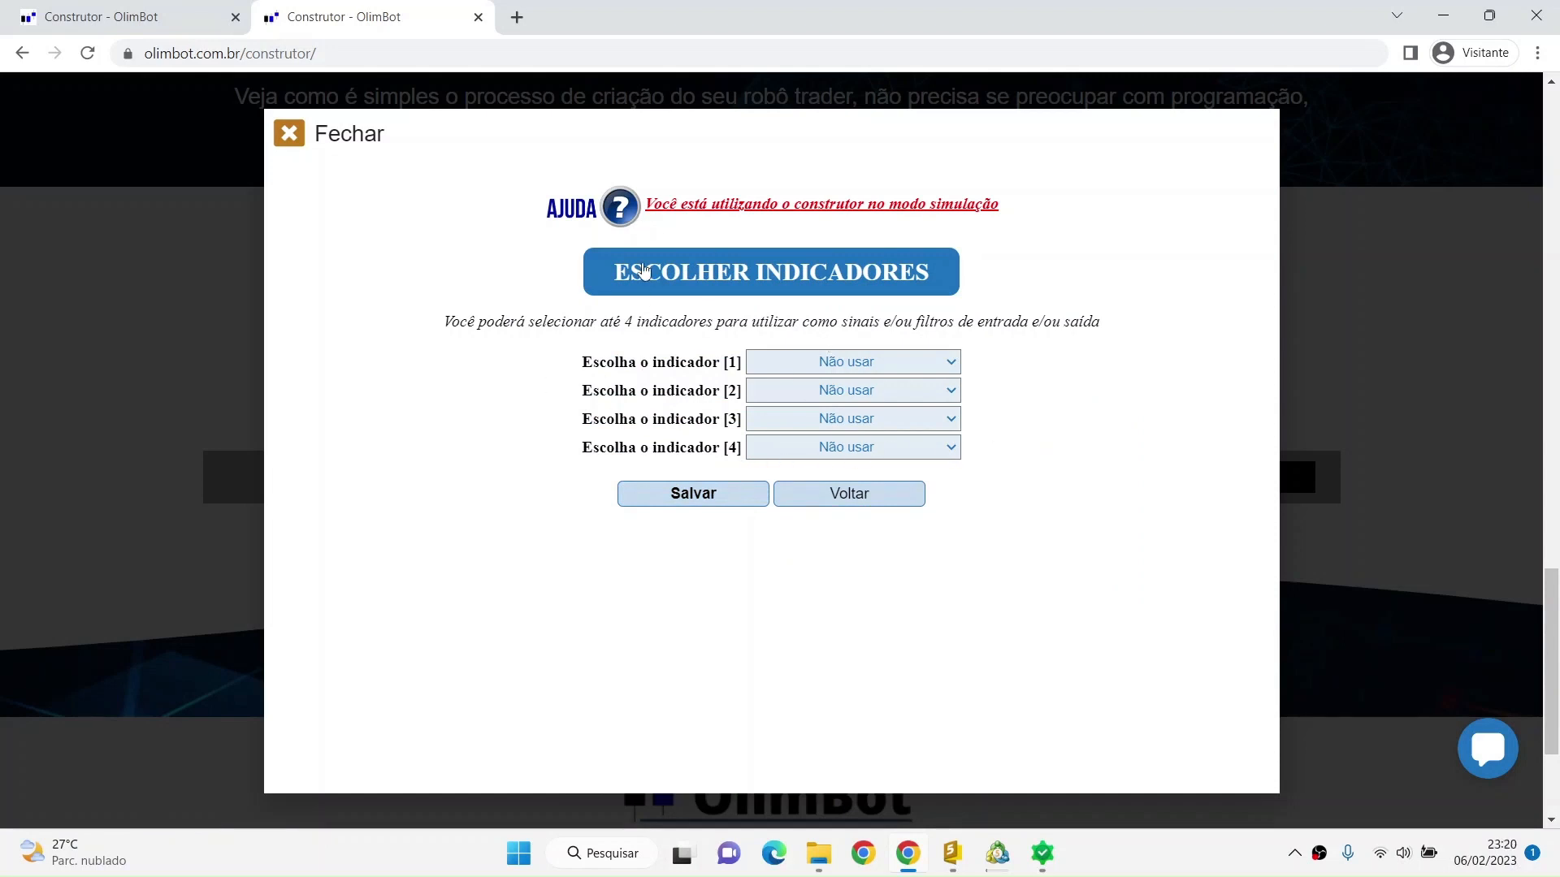
left_click(682, 497)
left_click(711, 444)
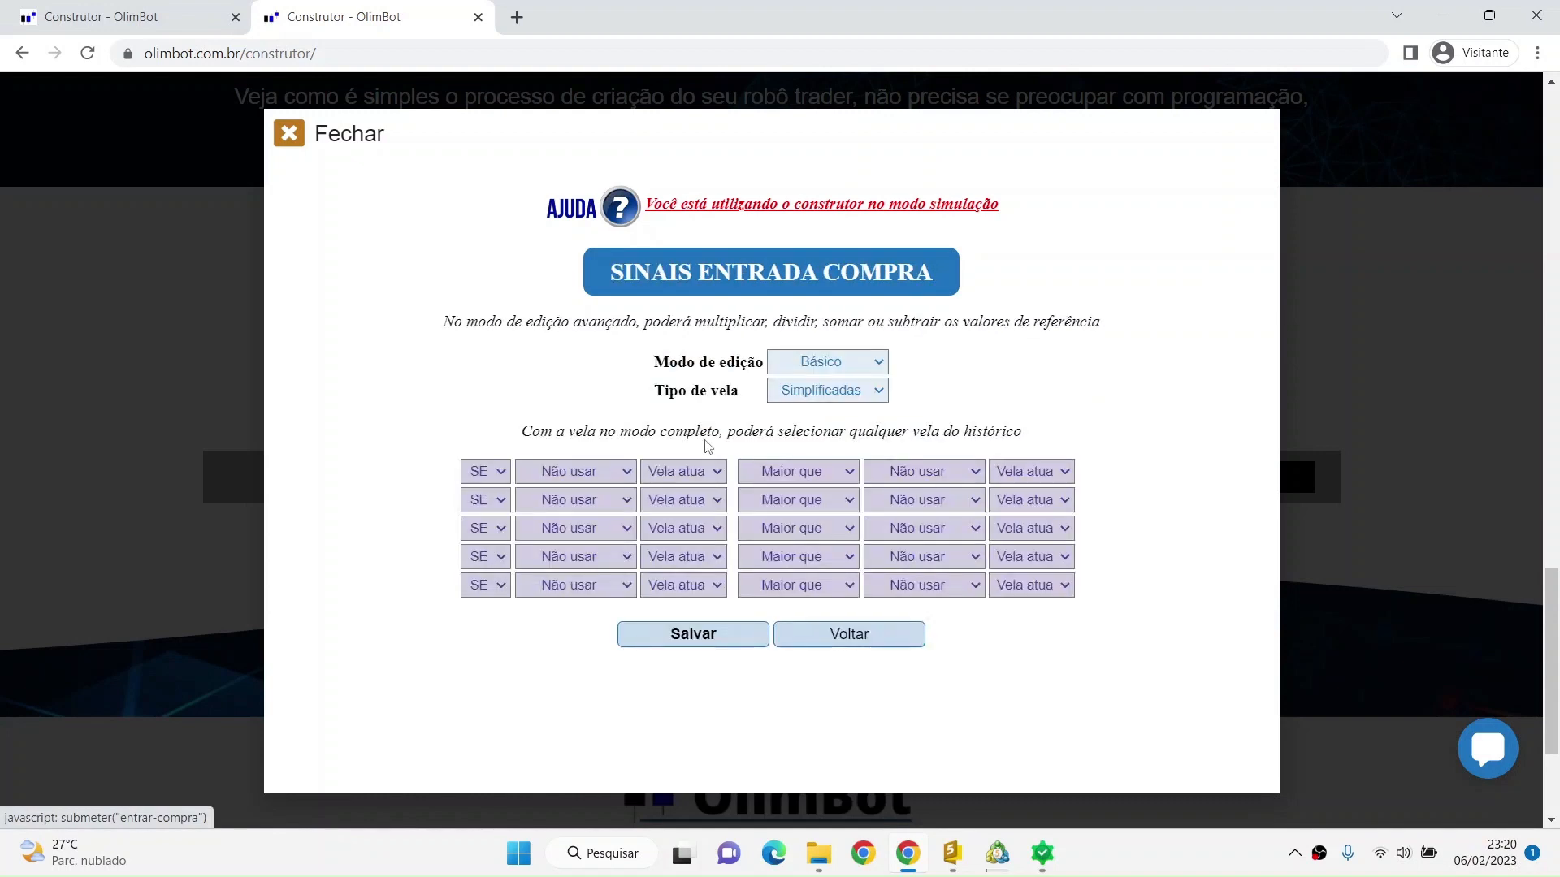
Step: Save the buy and sell entry signals without conditions and continue without adding more signals
left_click(720, 633)
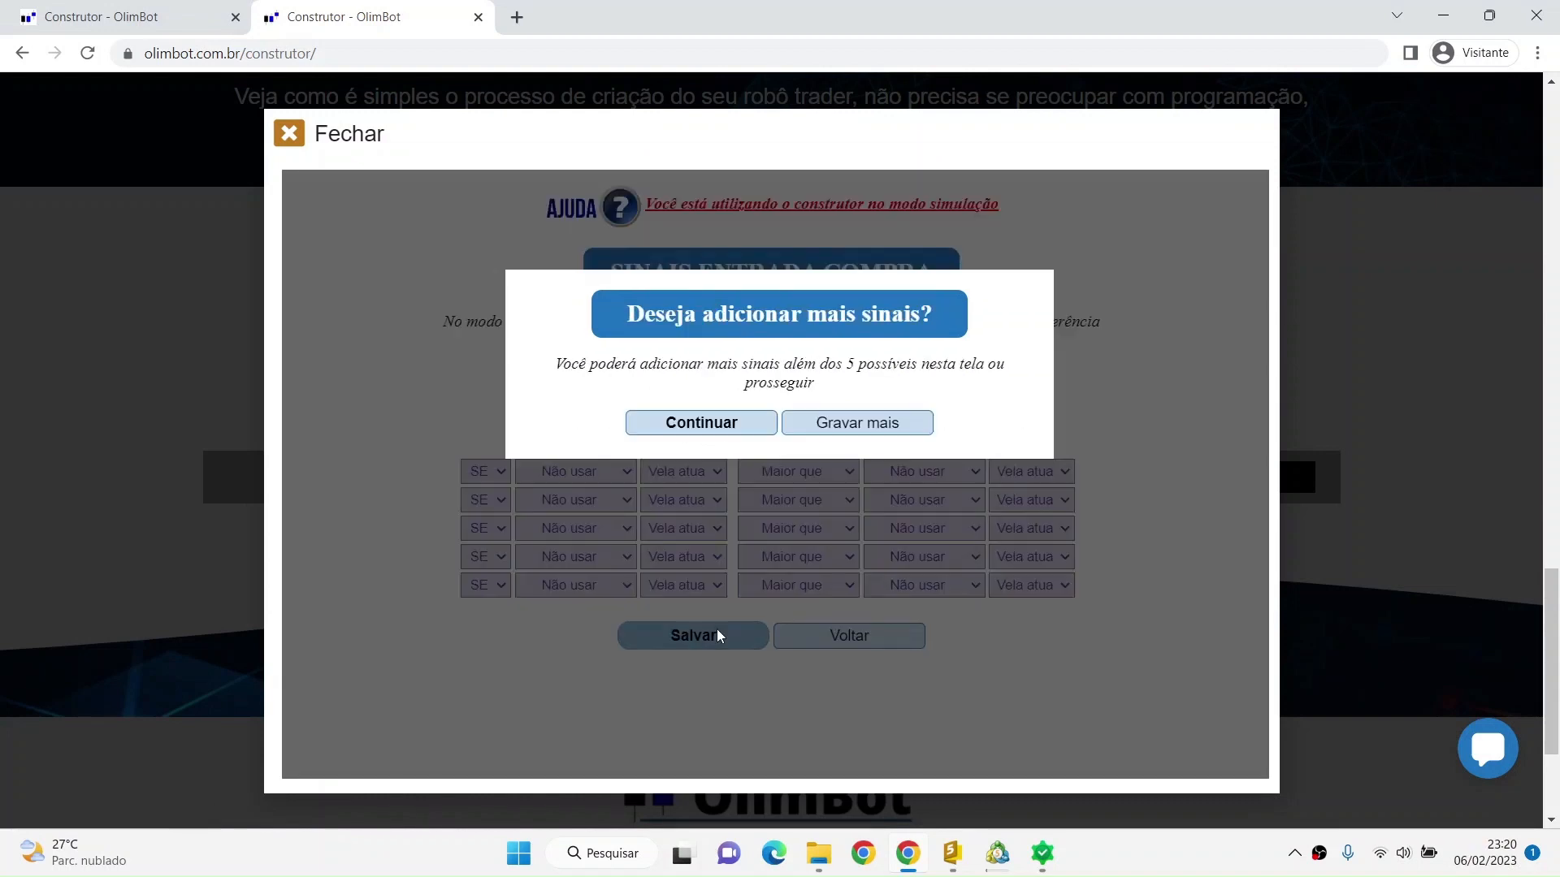
left_click(731, 440)
left_click(719, 634)
left_click(723, 404)
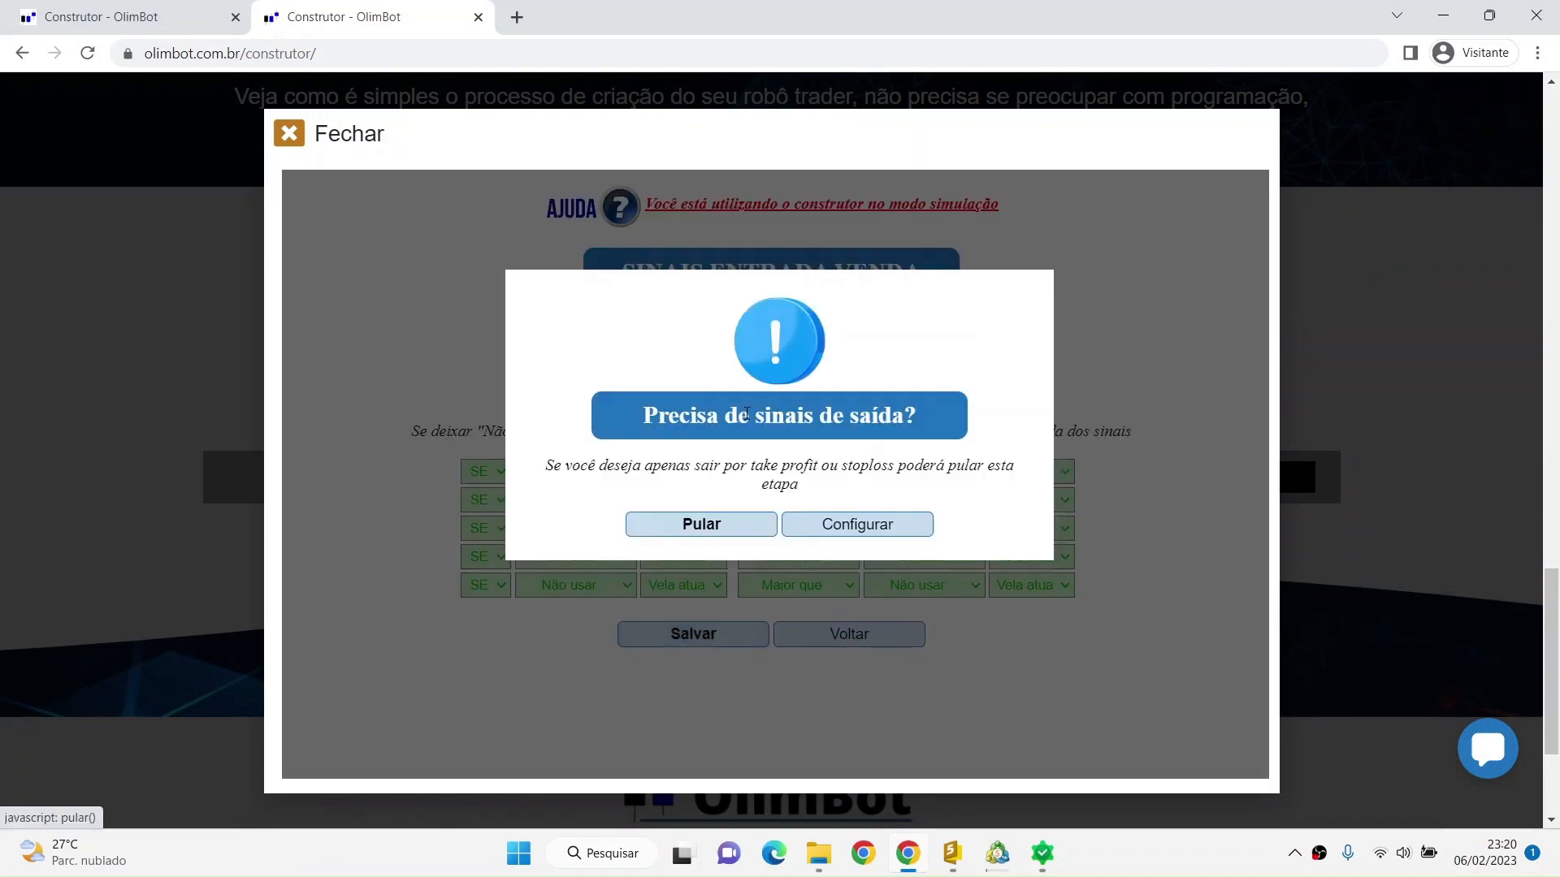
Step: Skip the exit signals and save the robot limits and final adjustments with their default values
left_click(745, 525)
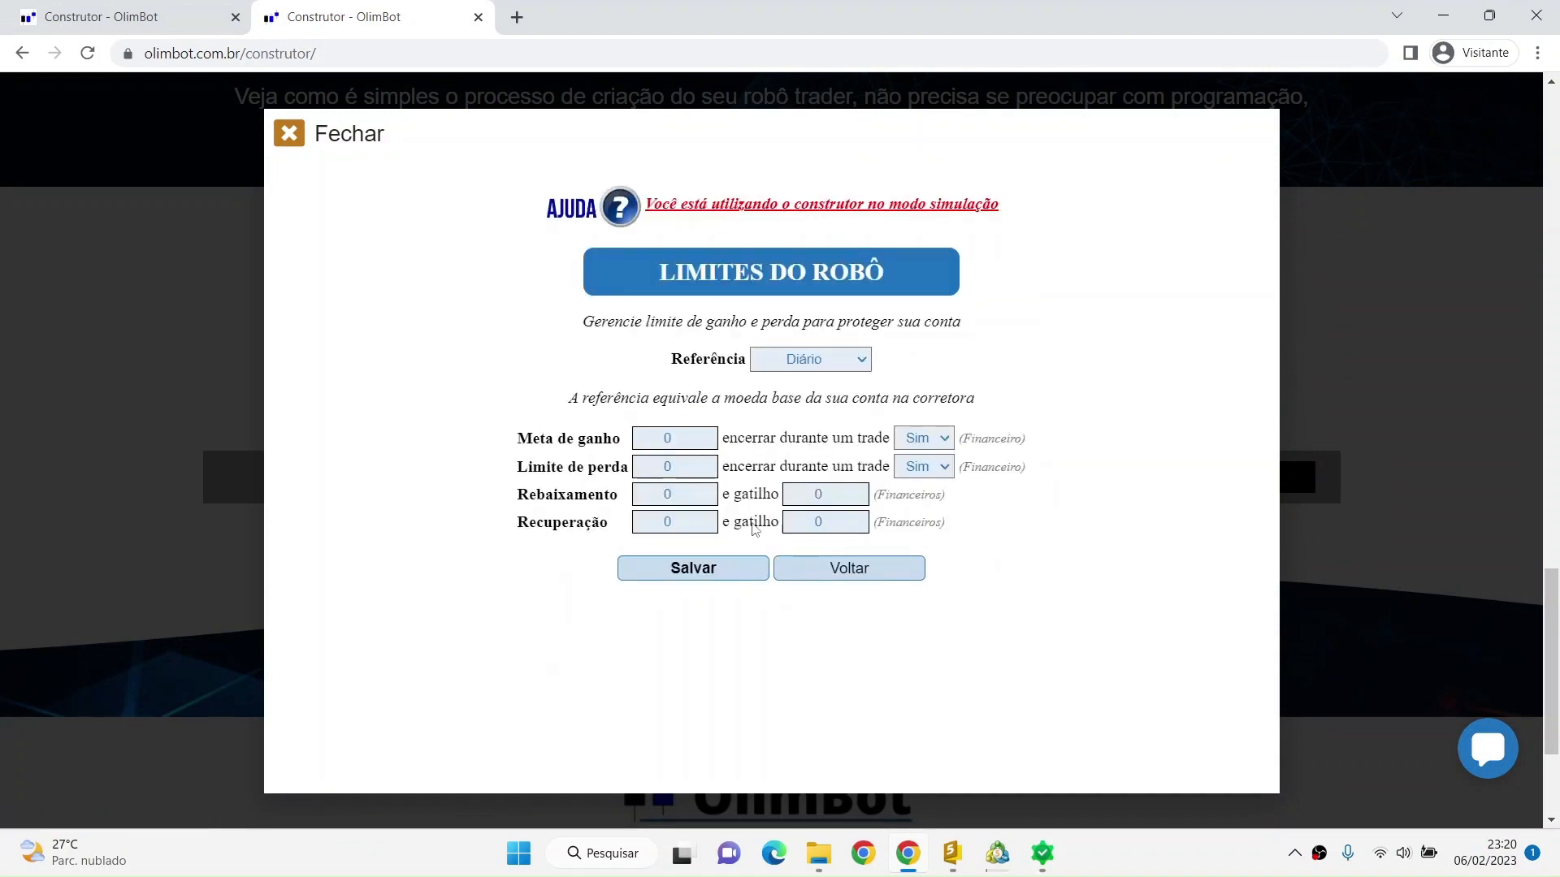
left_click(719, 577)
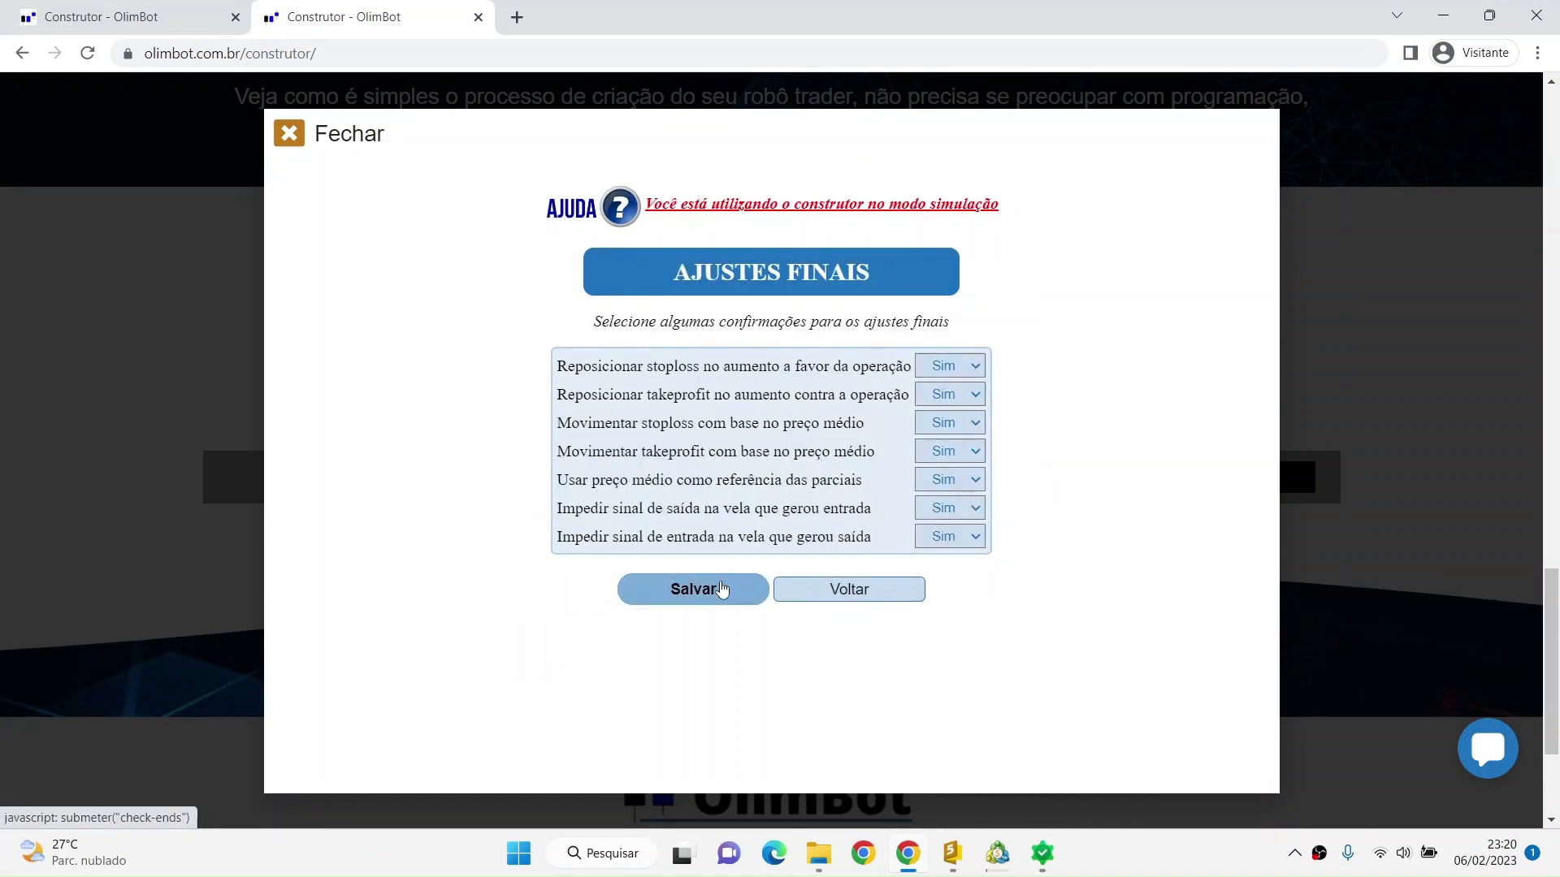
left_click(722, 588)
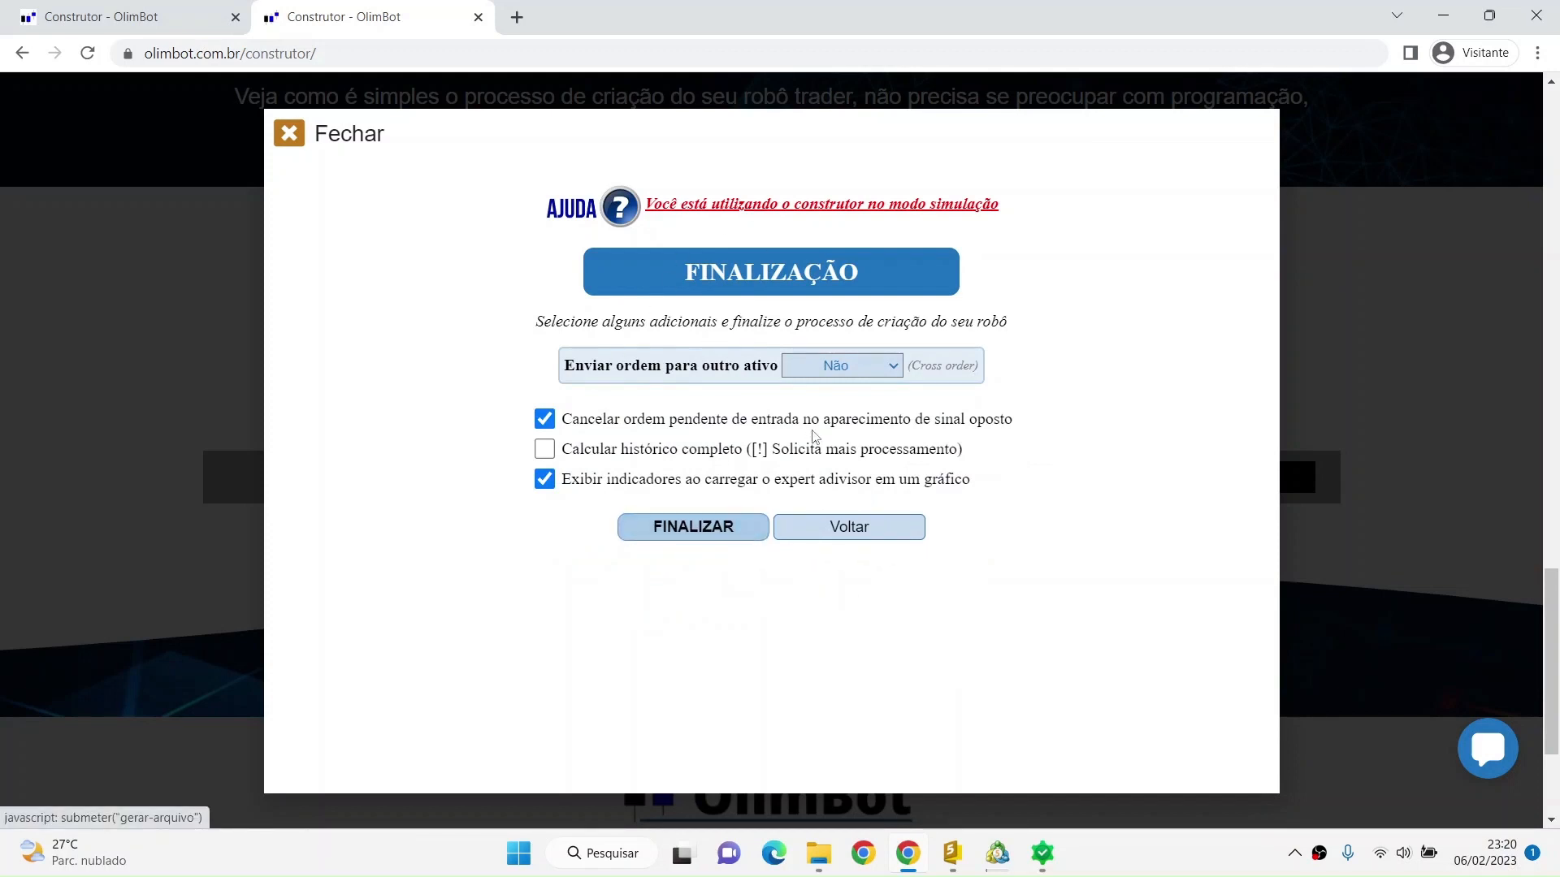
Step: Finalize the simulation-mode robot with the default additional options and close the finished robot's window in the production-mode builder
left_click(717, 530)
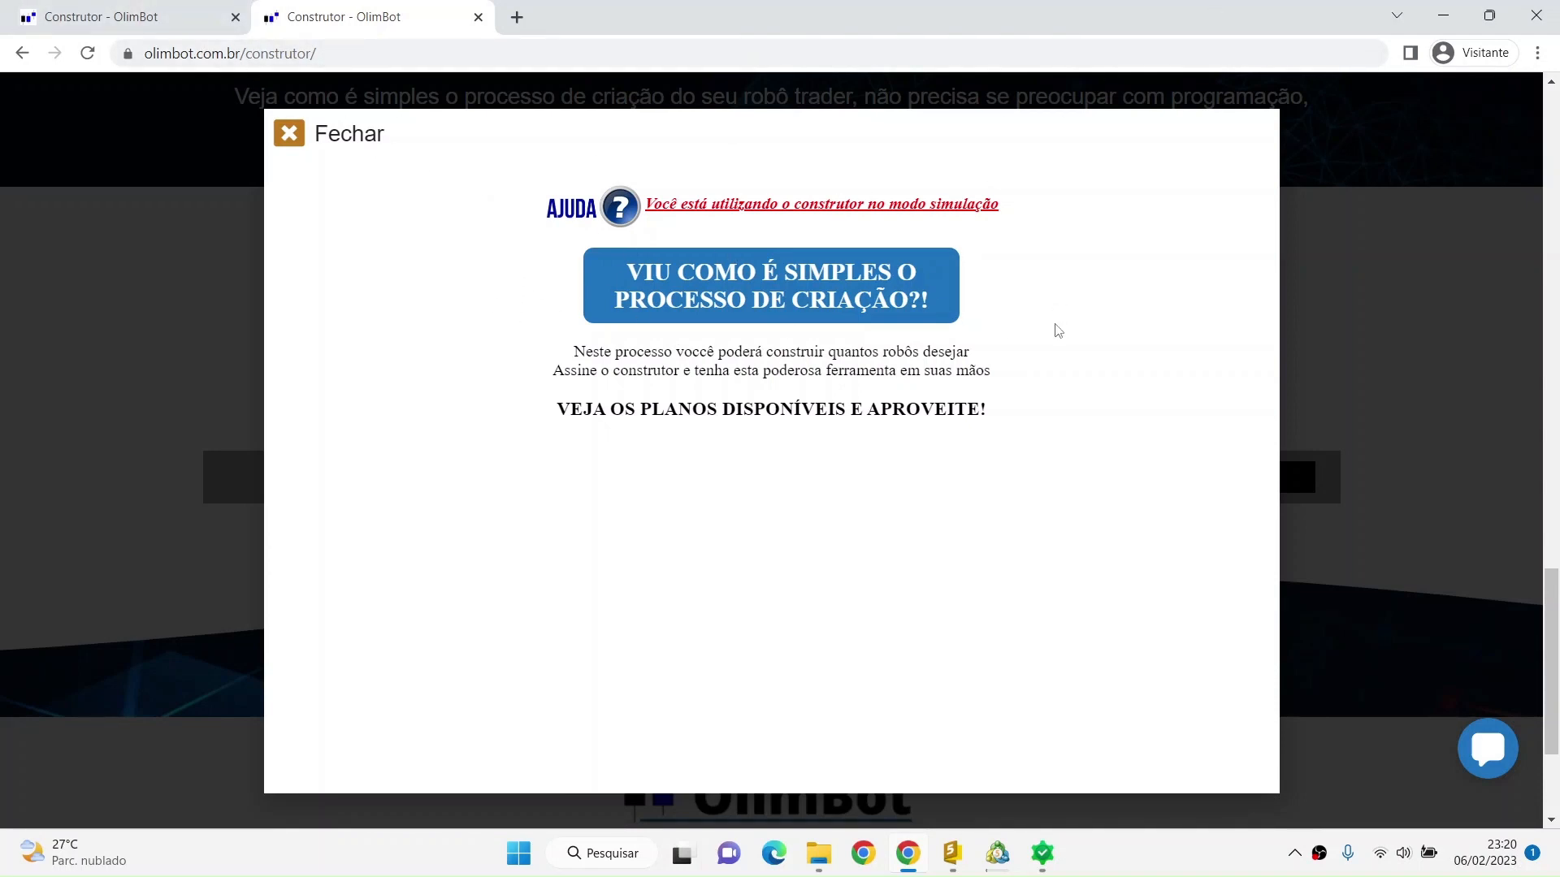
key("ctrl+shift+Tab")
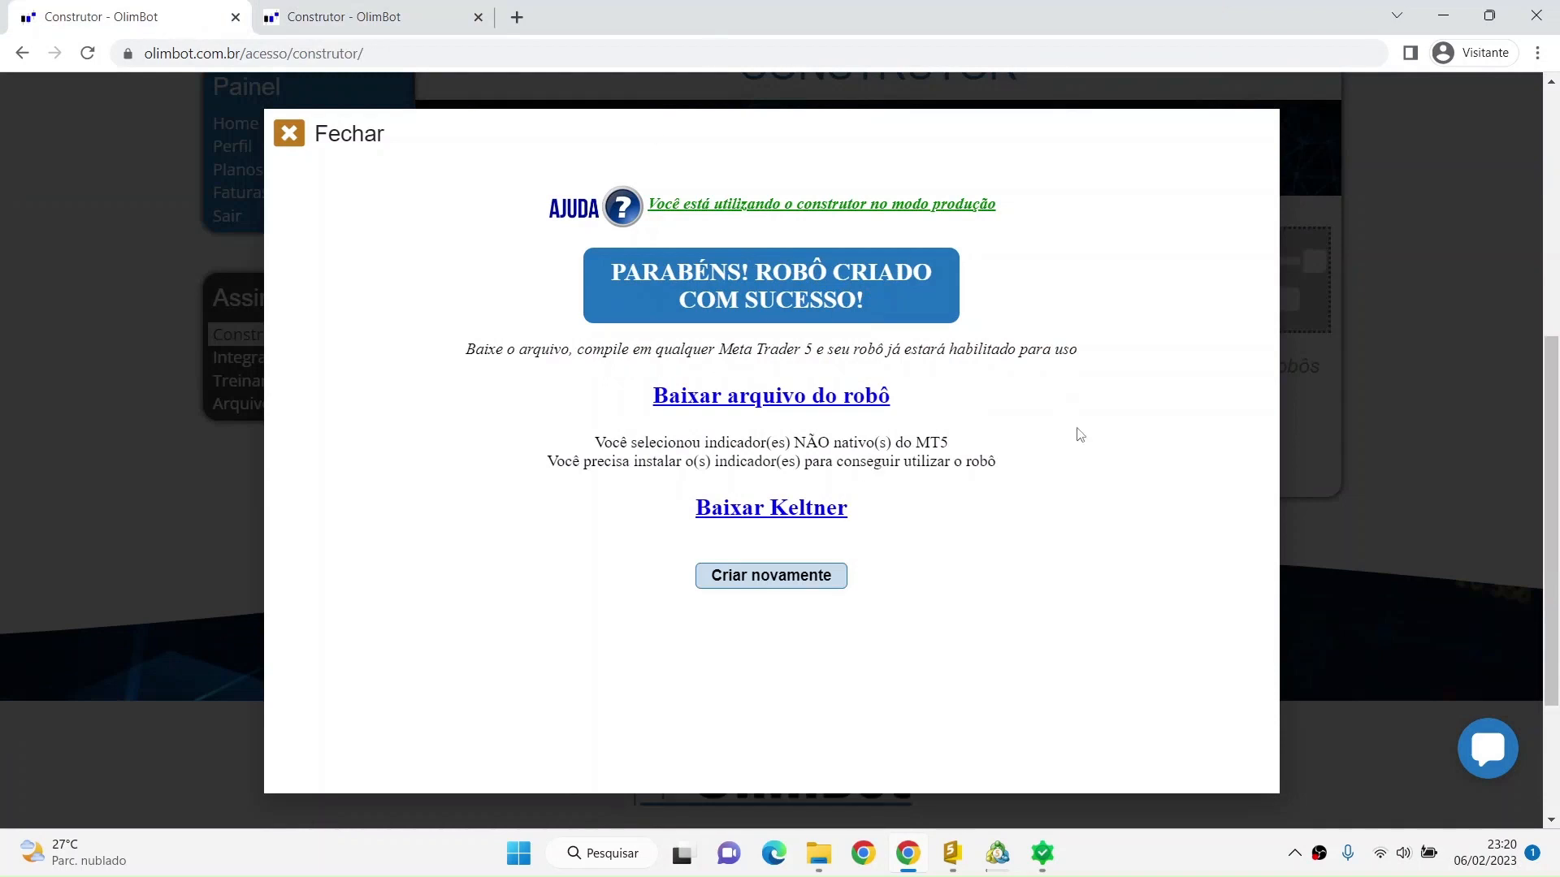
left_click(291, 133)
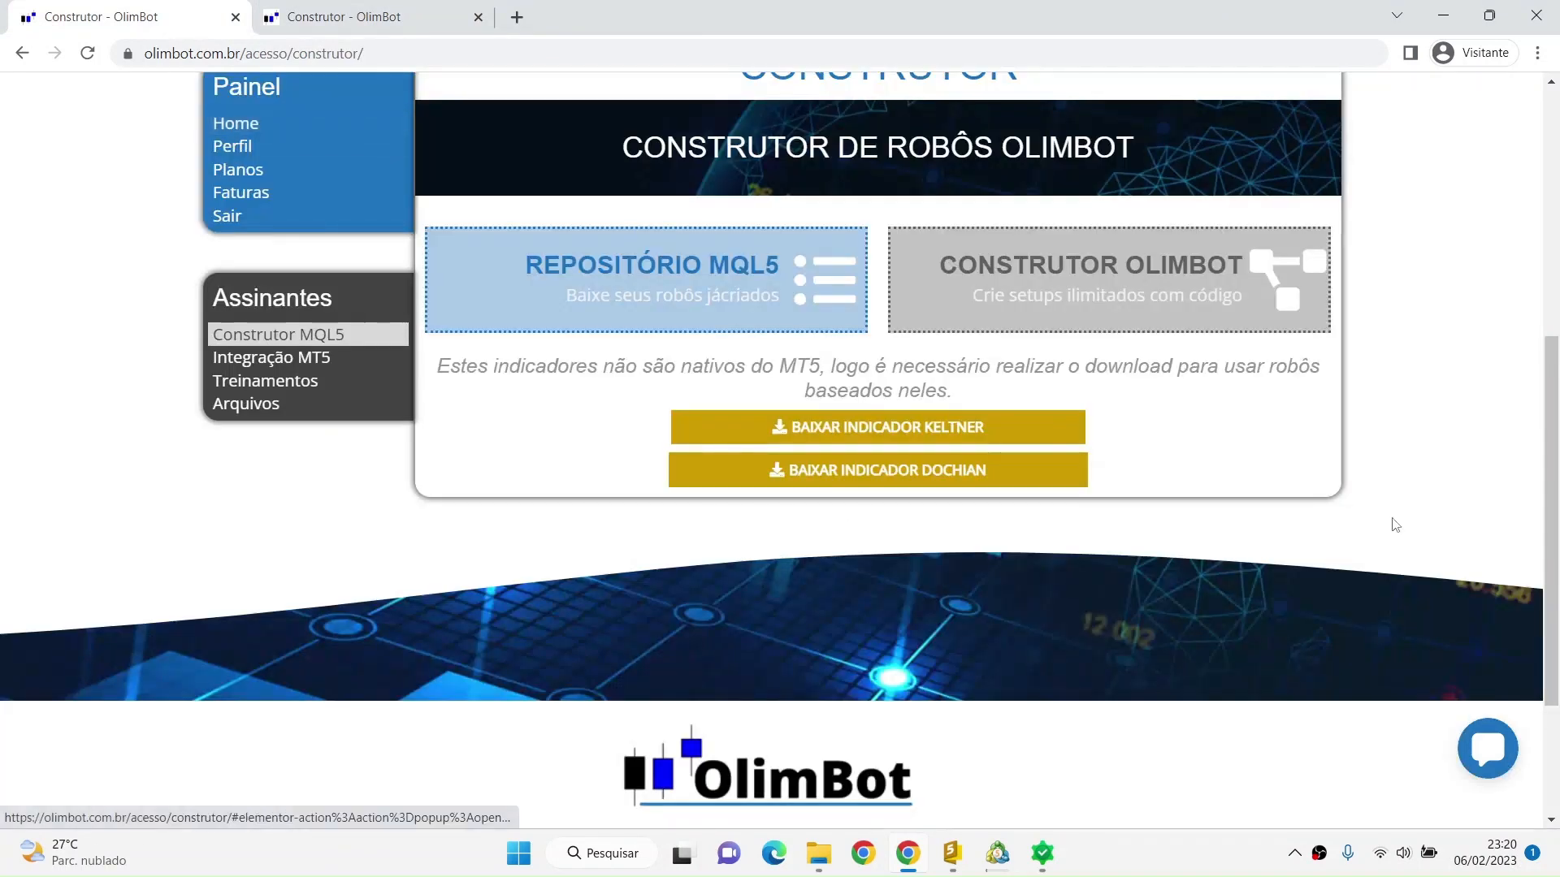
Step: Review the list of already created robots in the MQL5 repository and close it
scroll(1373, 522, "up", 1)
left_click(813, 394)
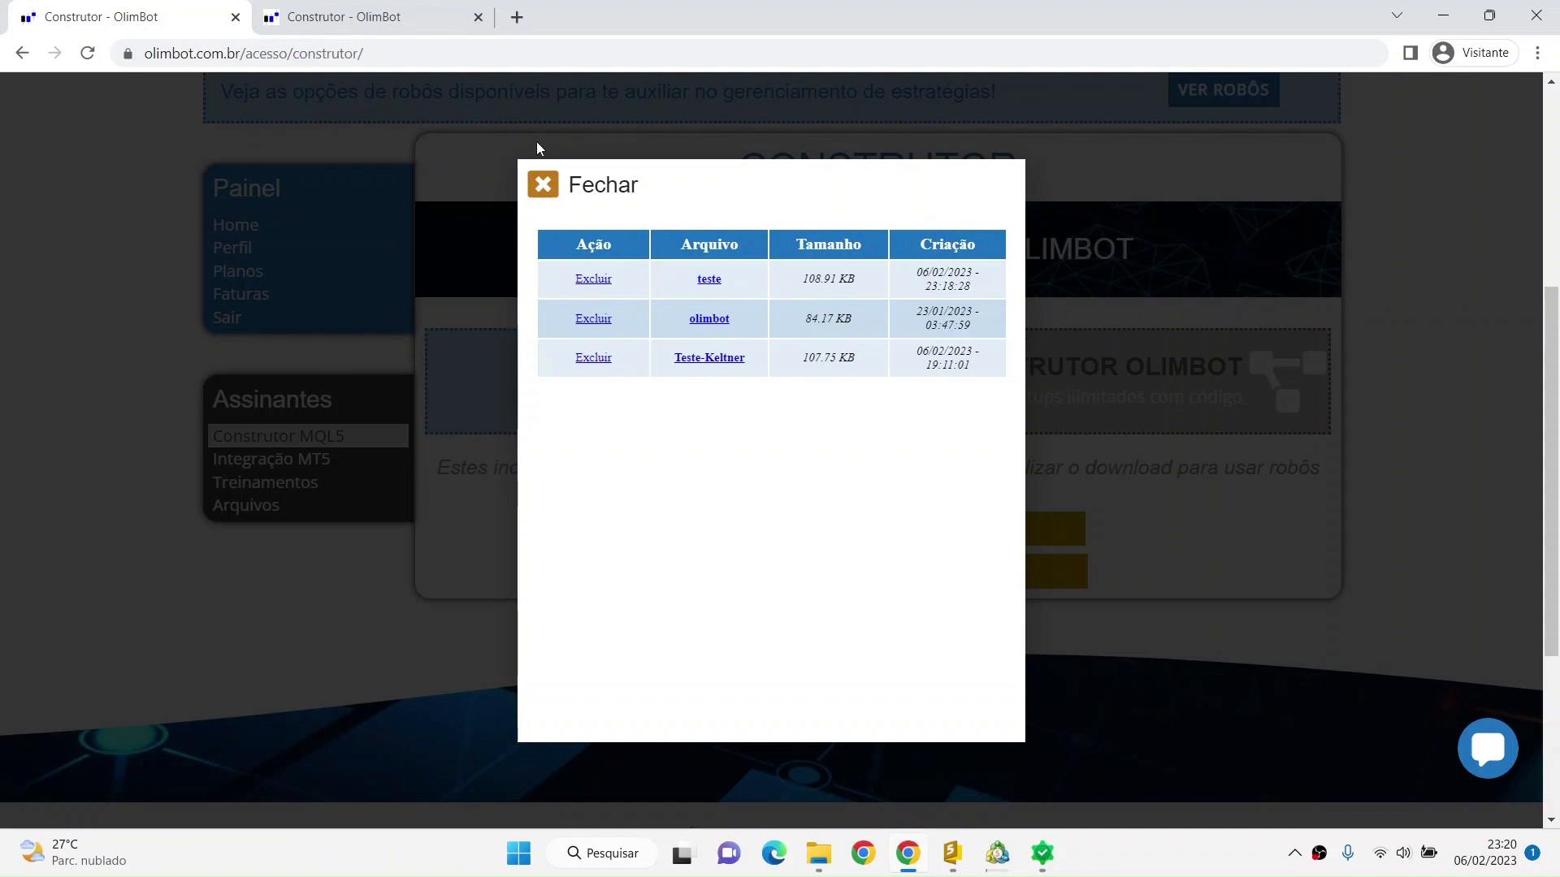
left_click(605, 191)
scroll(1150, 524, "up", 2)
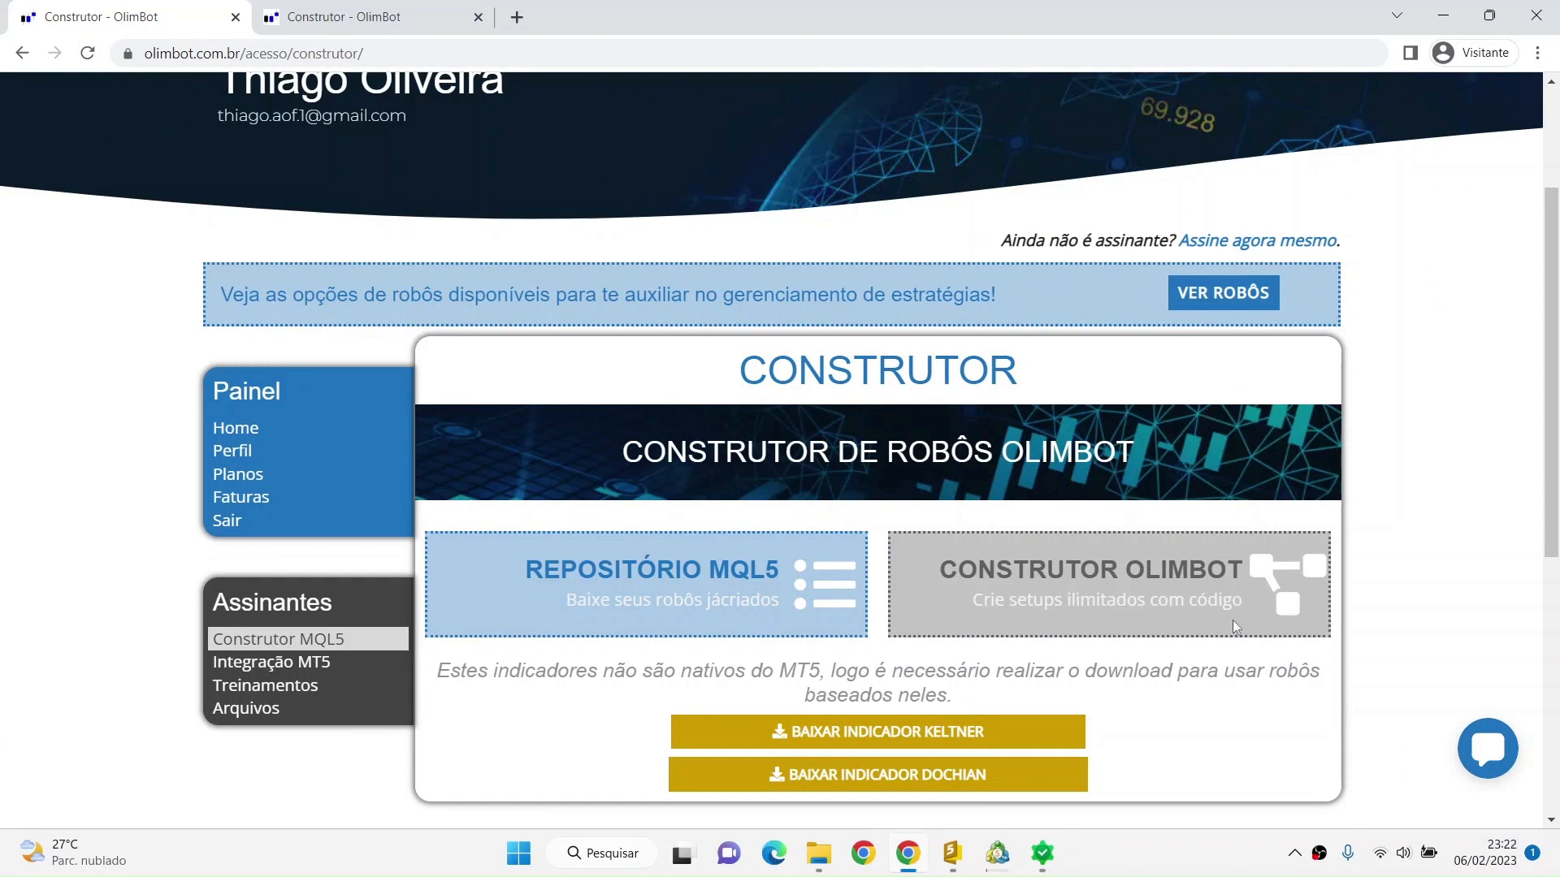
Step: Start a new robot named dgfdgf in the production-mode OlimBot builder and continue to the additional configuration
left_click(1266, 570)
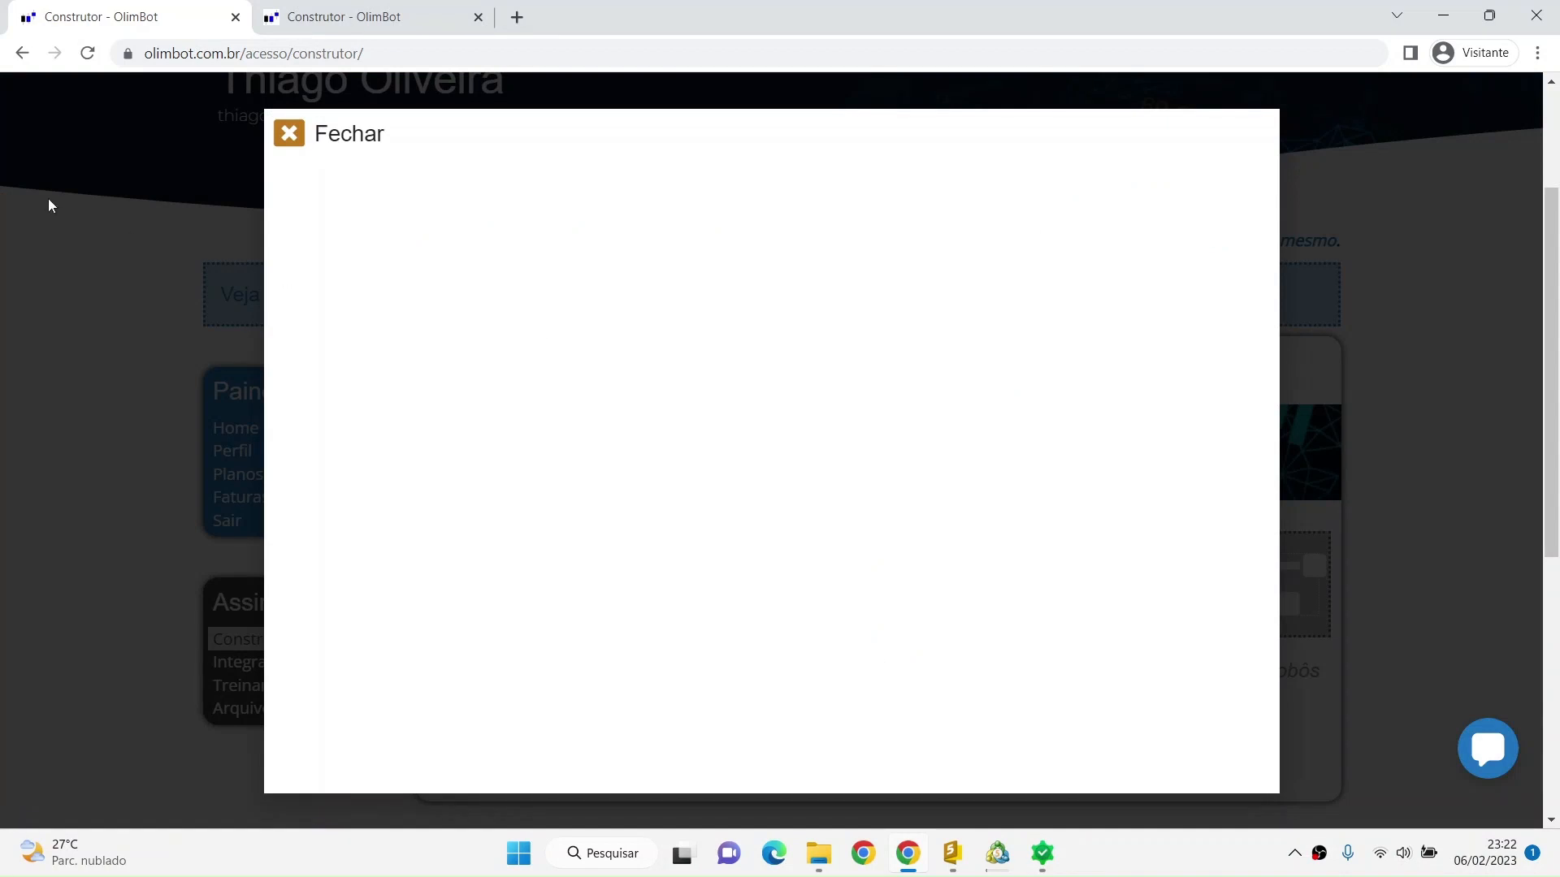
left_click(783, 329)
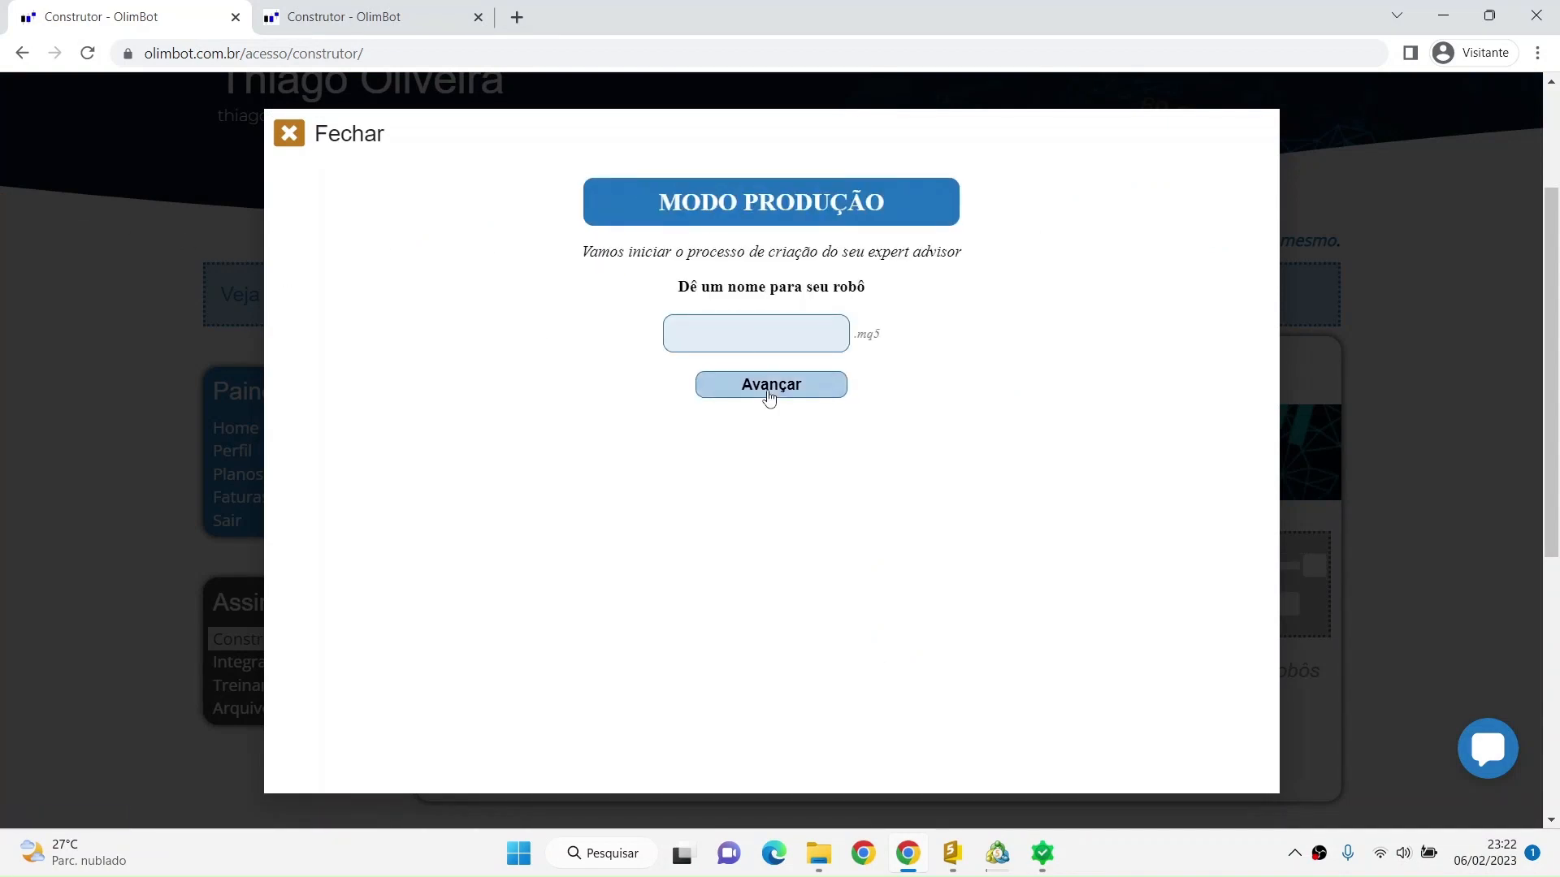
left_click(769, 398)
type("dgfdgf")
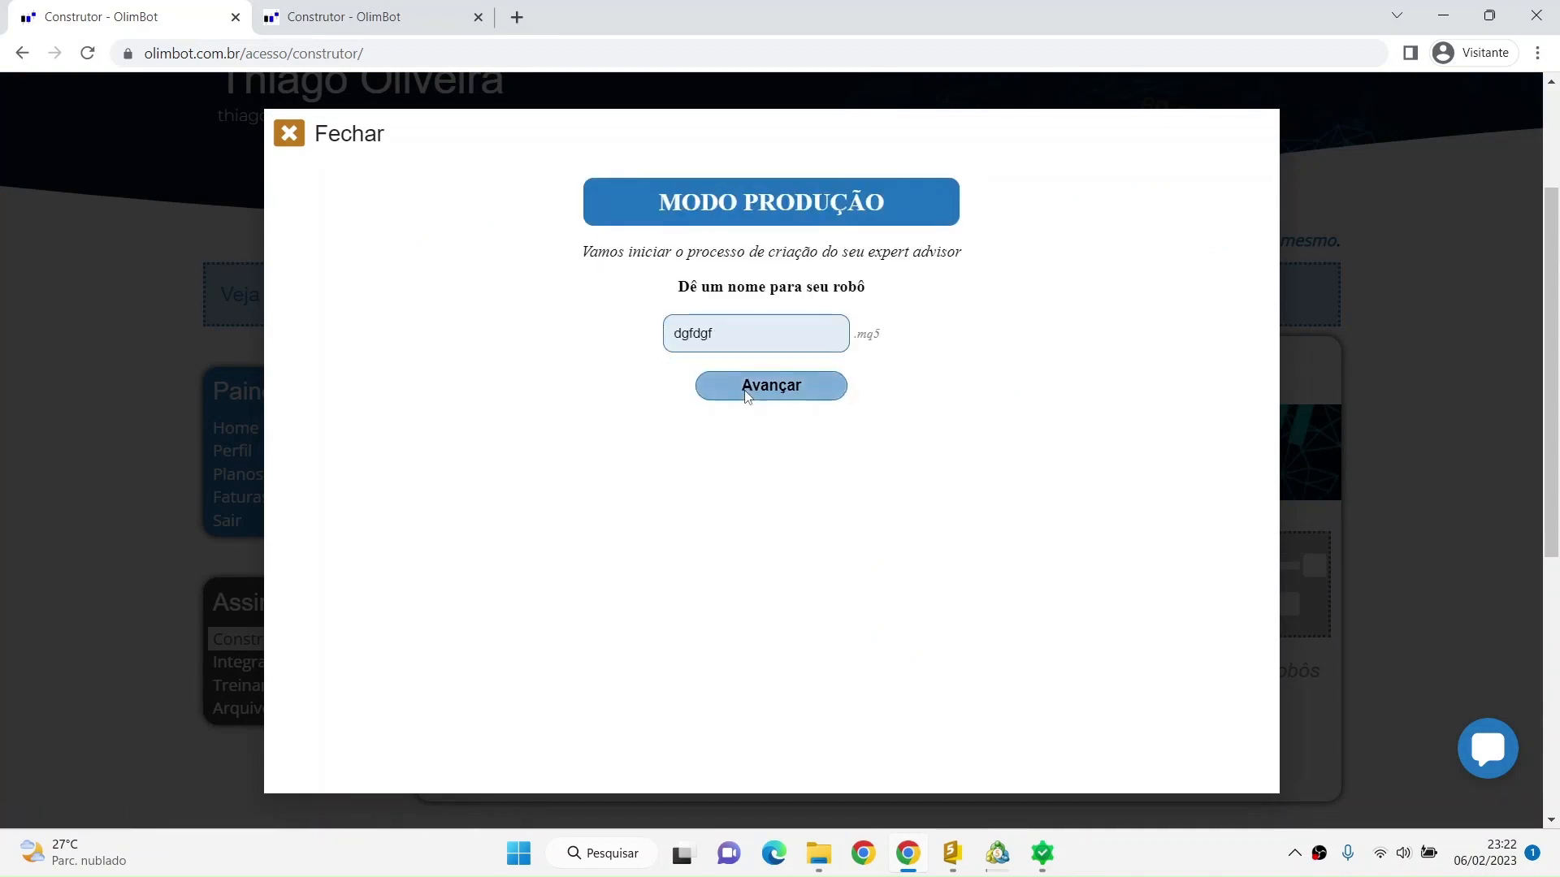
left_click(748, 396)
left_click(767, 570)
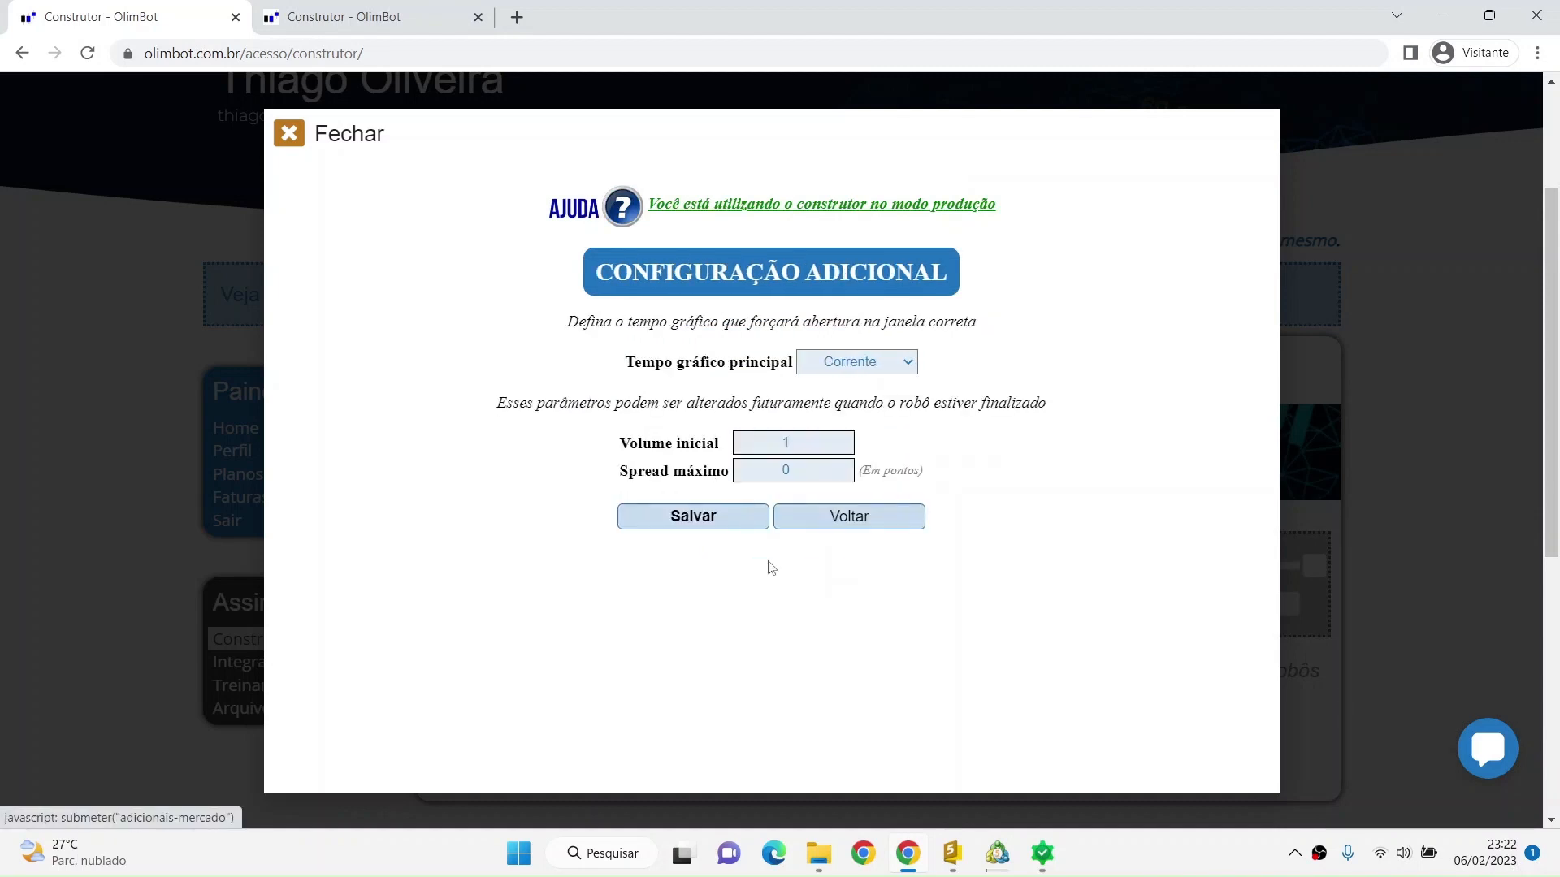
Step: Save the additional configuration, order types, custom targets, stoploss, take profit and time-based exit with their default values
left_click(746, 524)
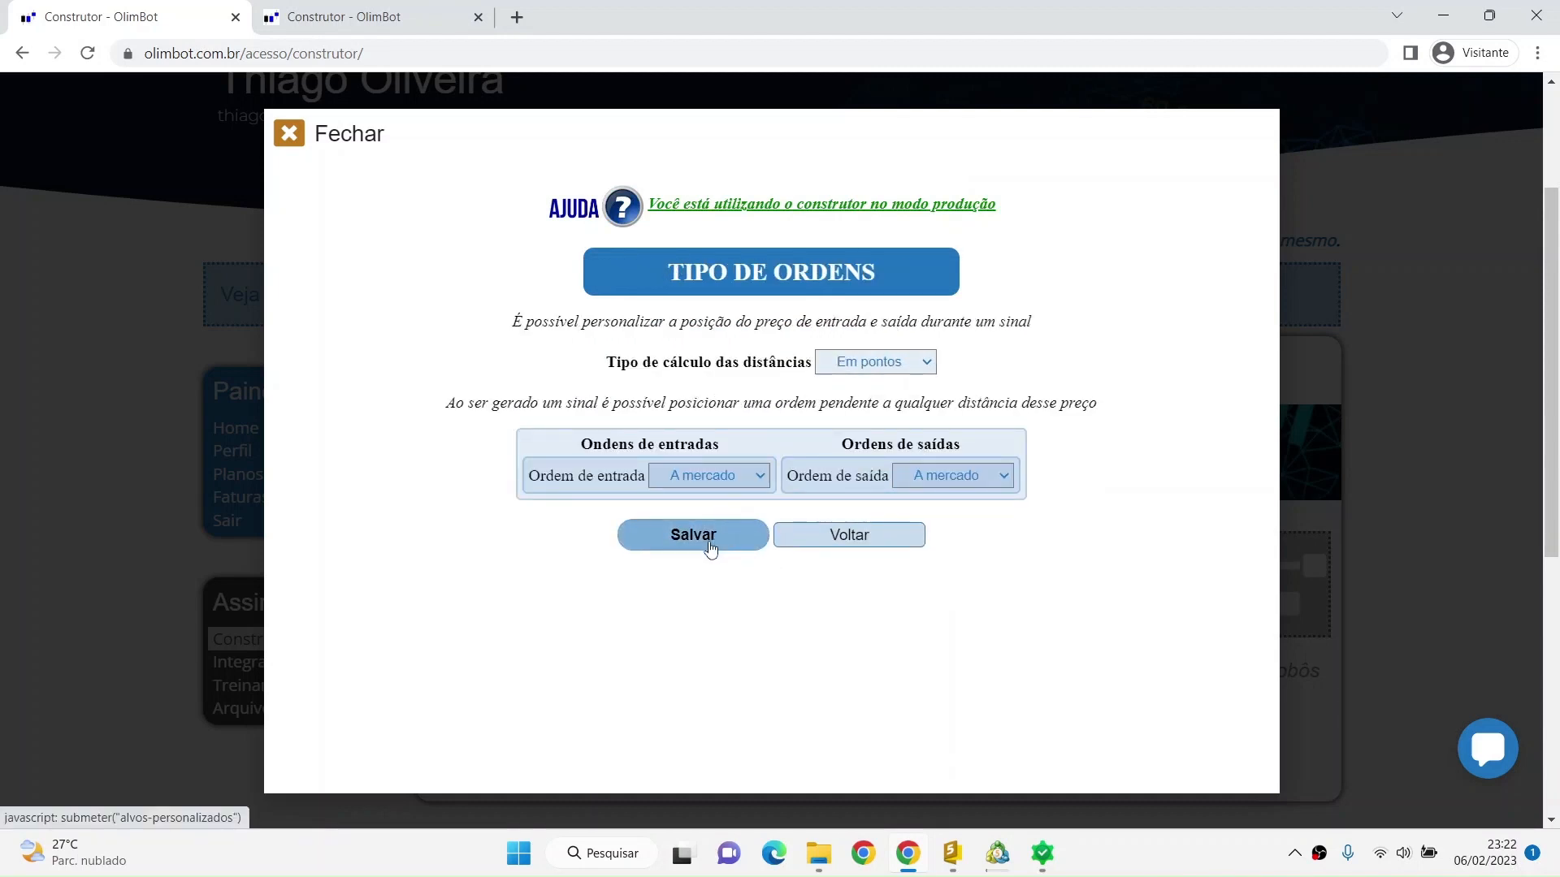
left_click(670, 539)
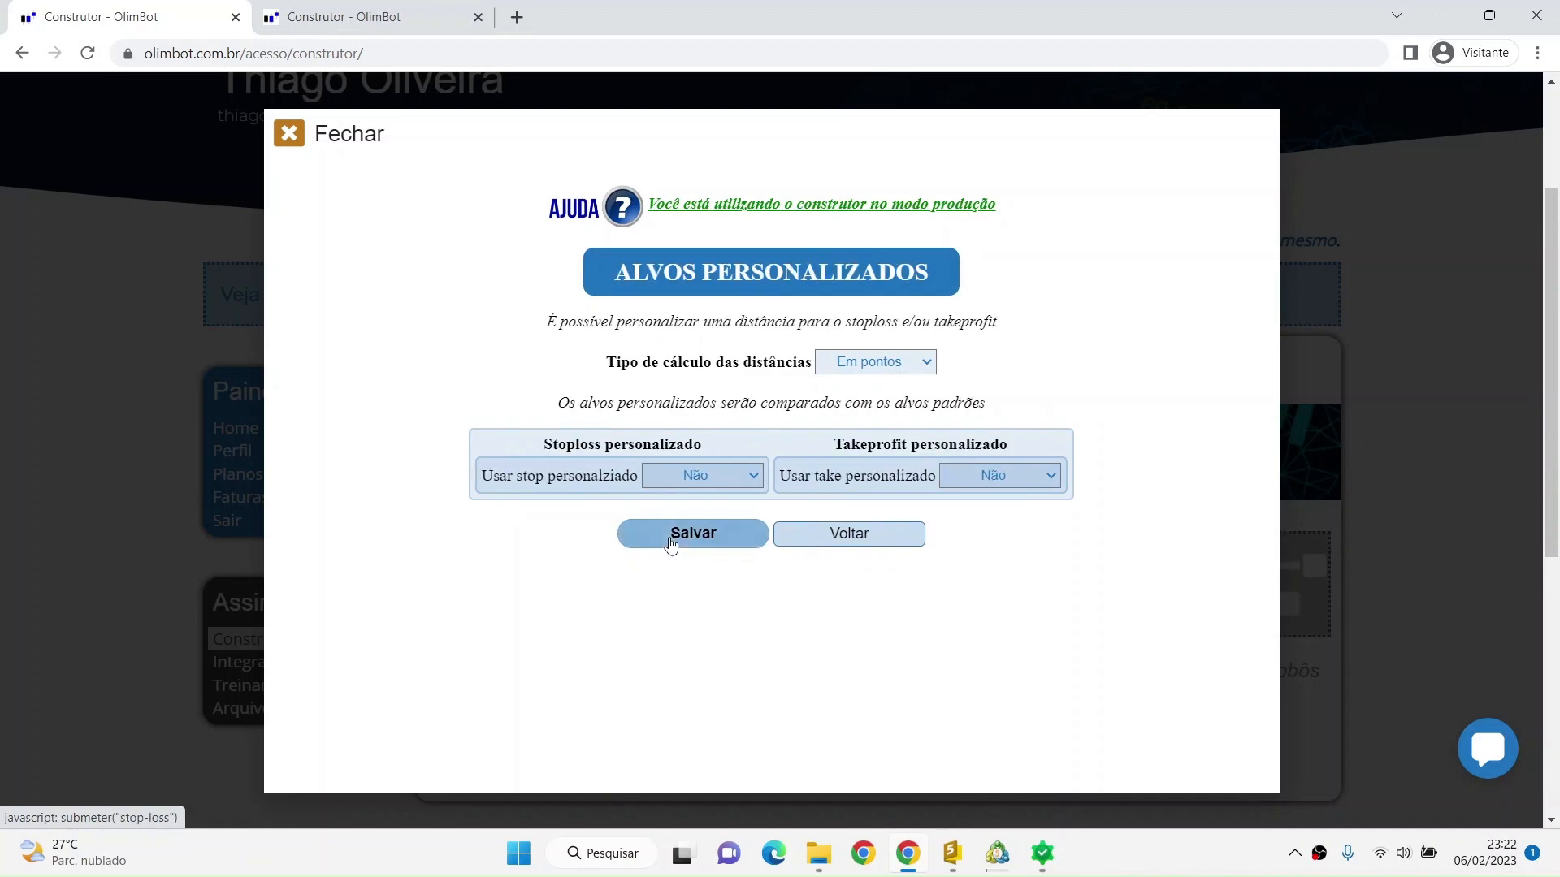
left_click(670, 540)
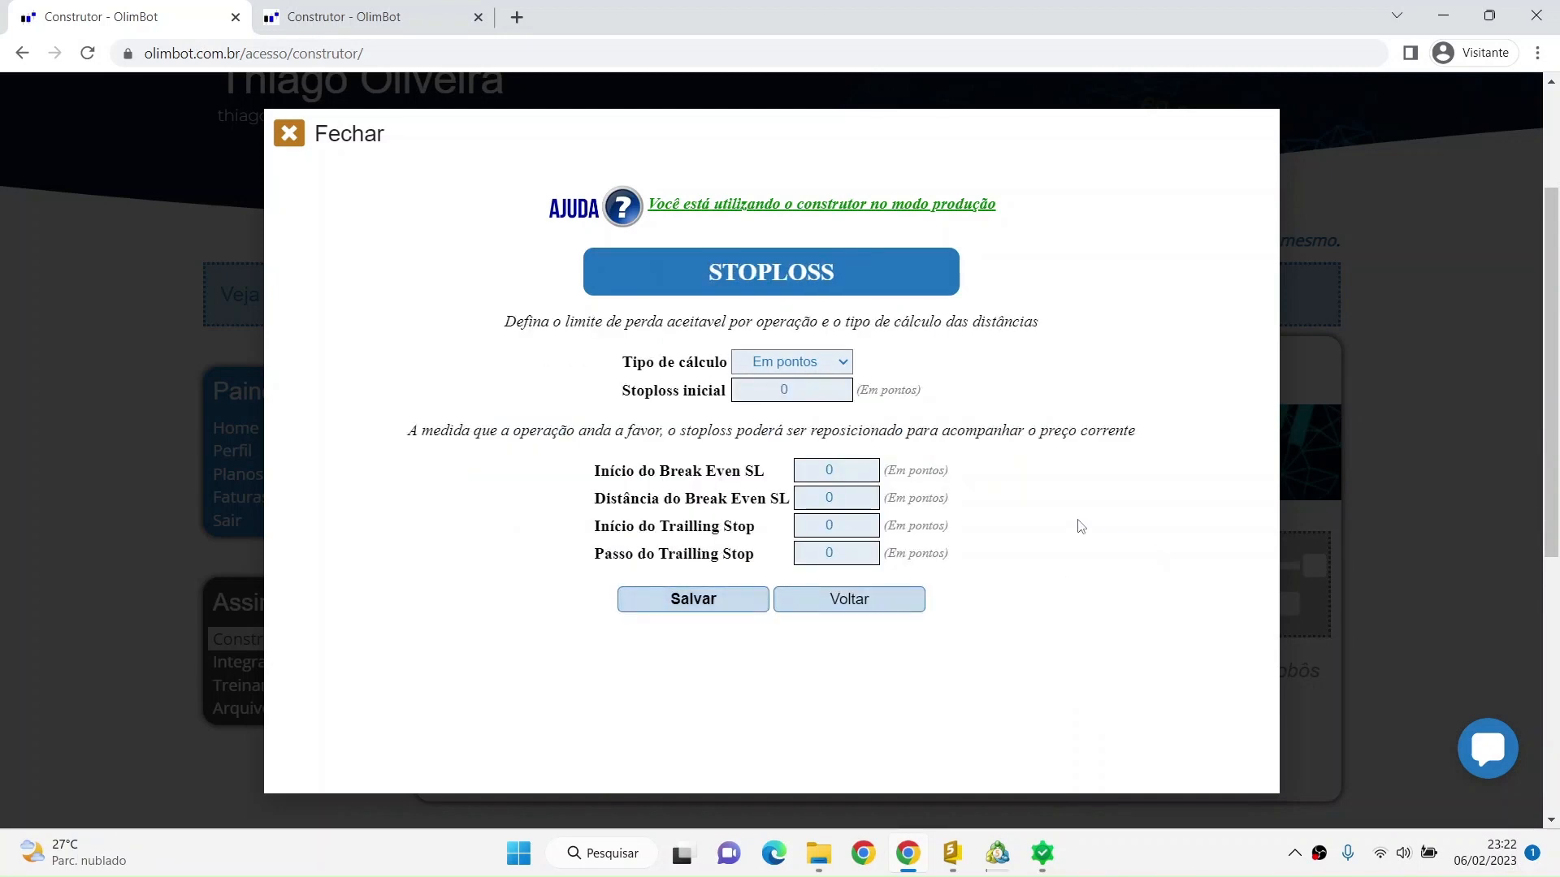
left_click(690, 599)
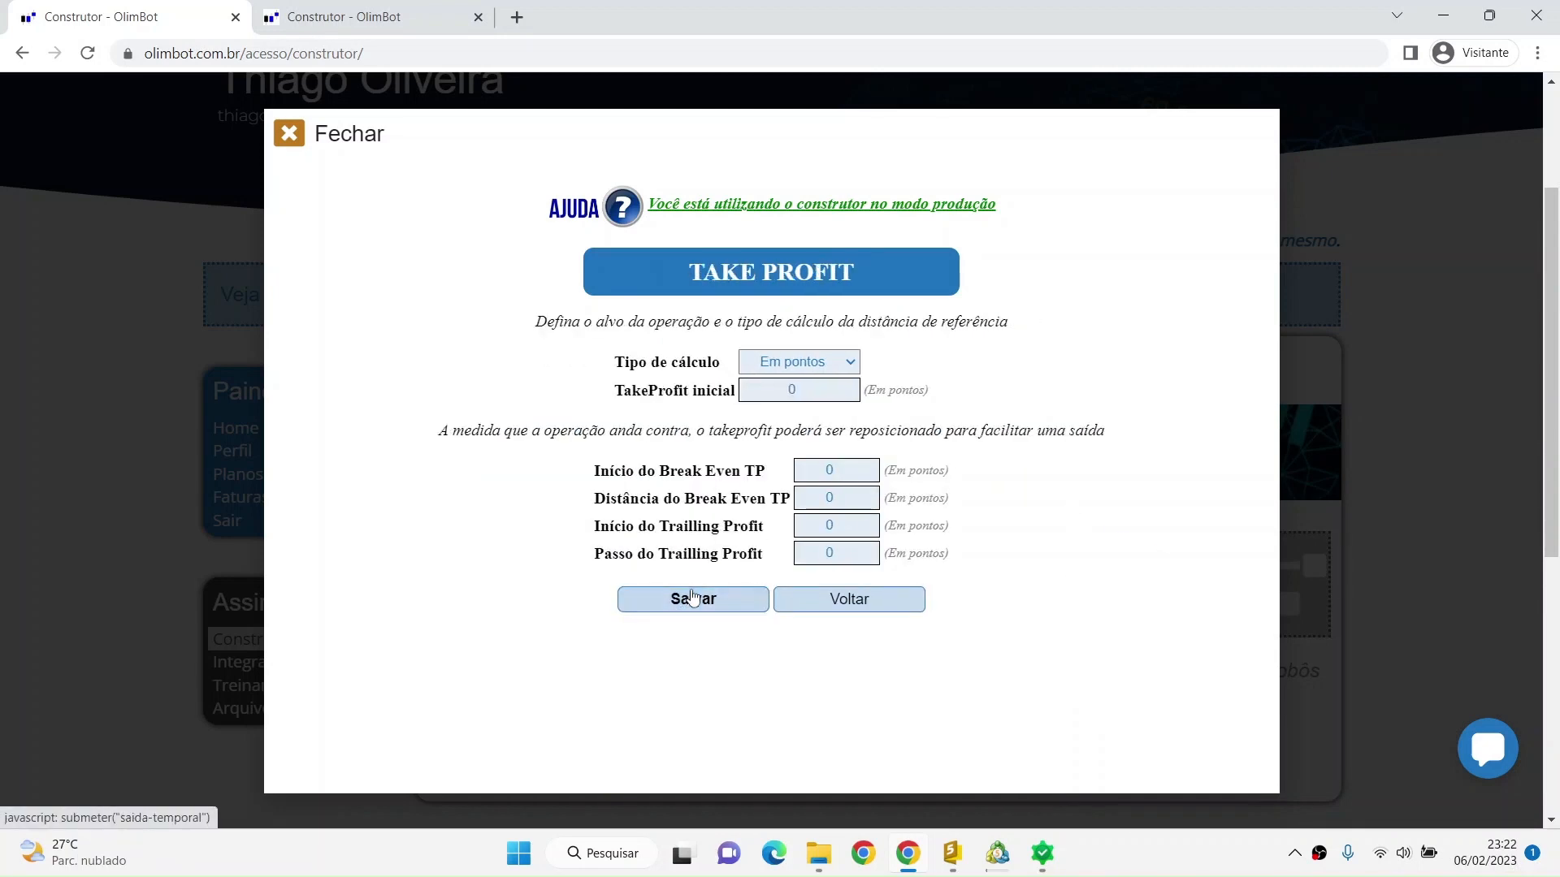
left_click(691, 605)
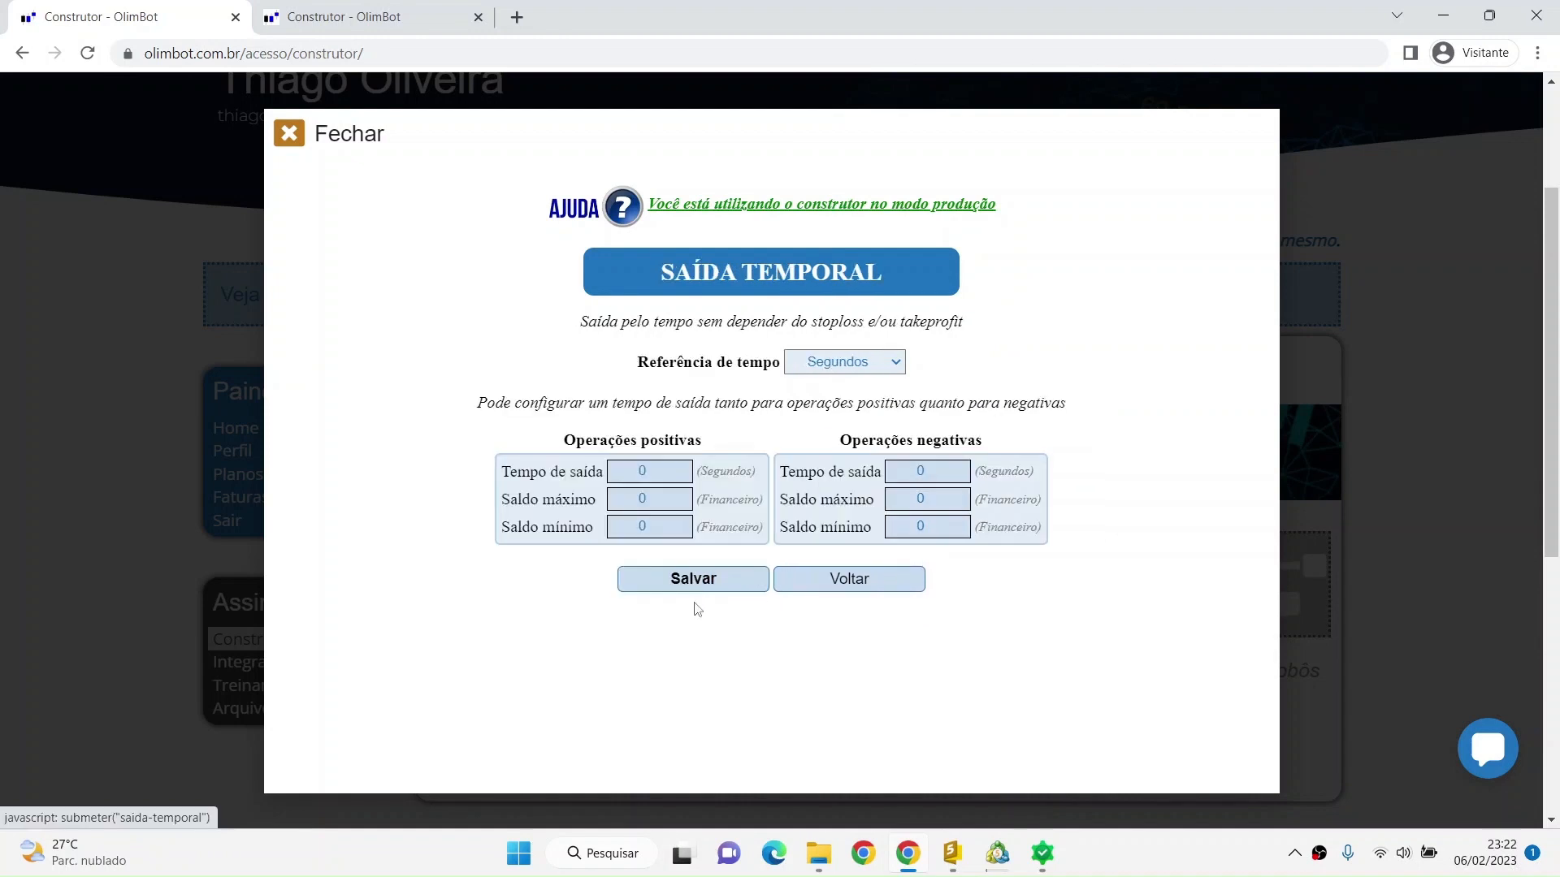
left_click(706, 587)
Step: Save the trading hours, position increases against and in favour, and partial exits with their default values
left_click(700, 545)
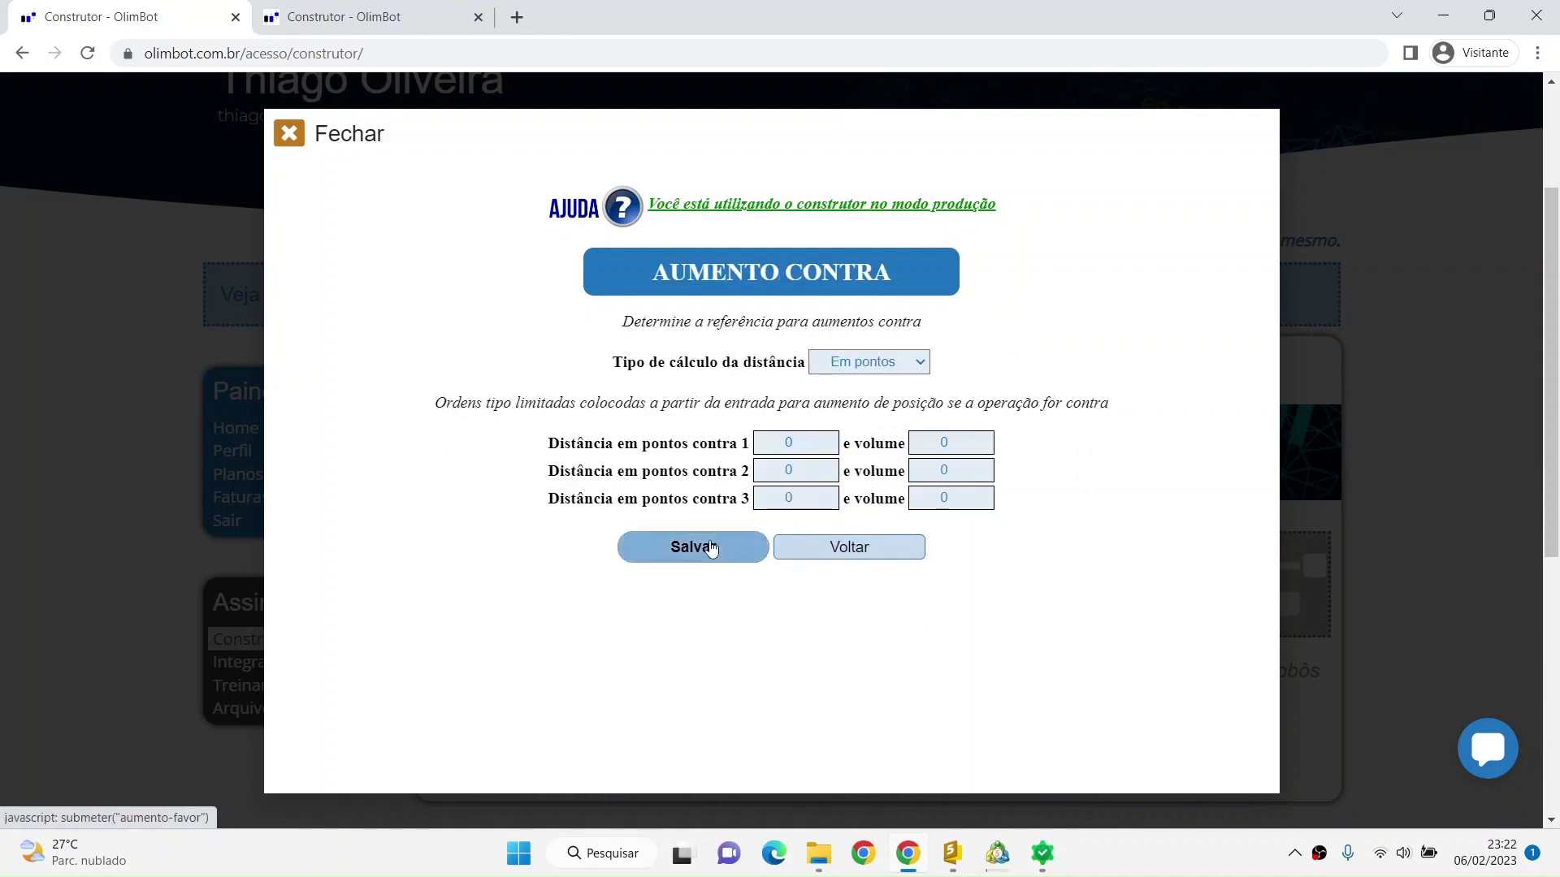
left_click(697, 546)
left_click(726, 544)
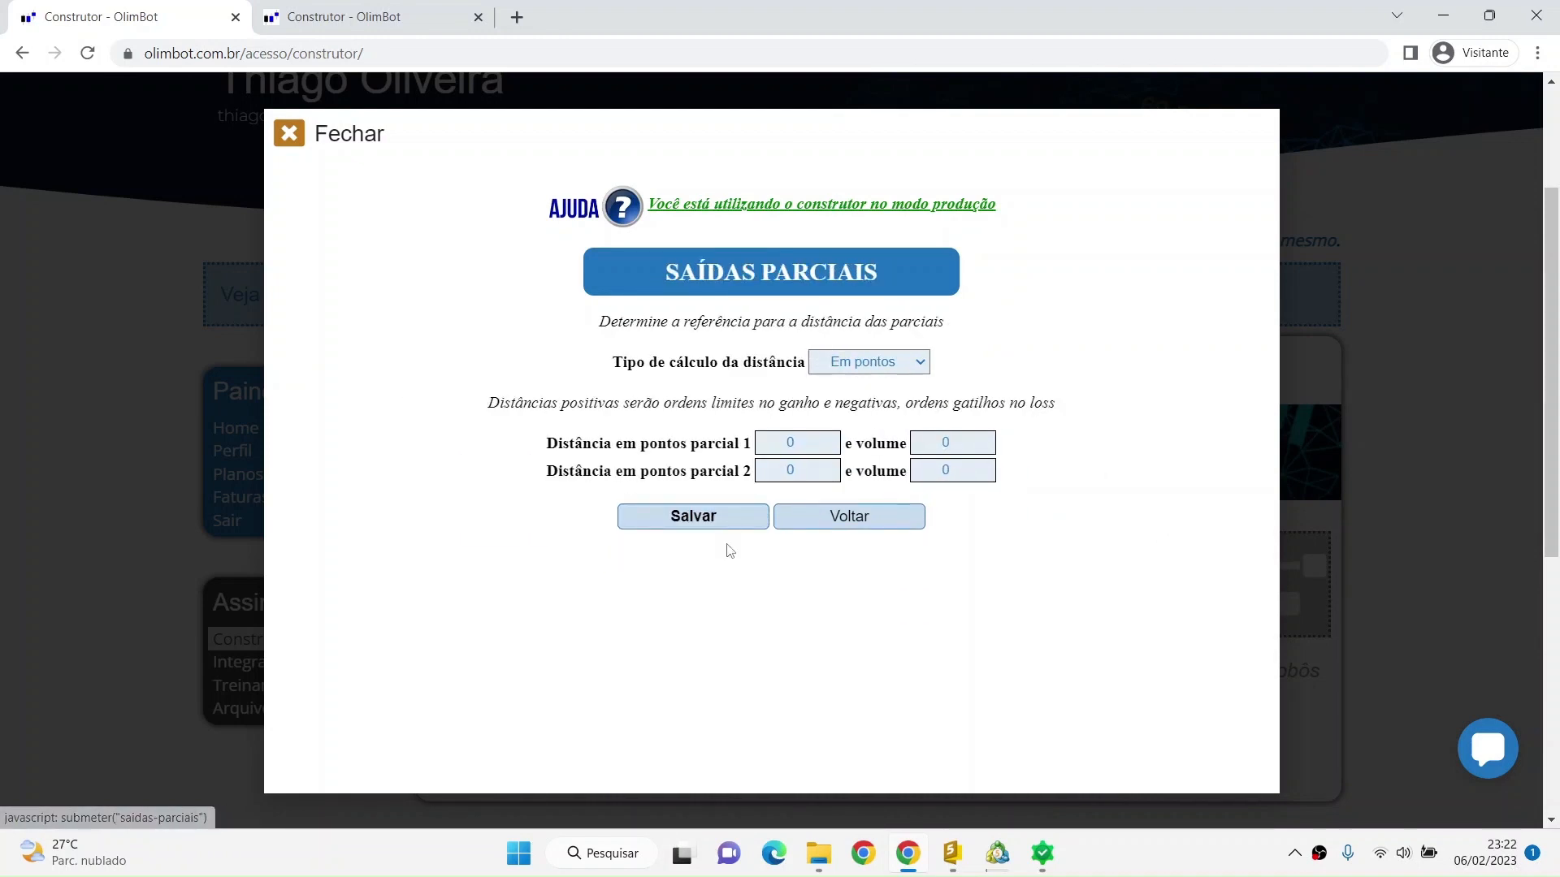
left_click(734, 526)
Step: Save the ready-made signals and strategy settings with default options to reach the indicator selection
left_click(720, 583)
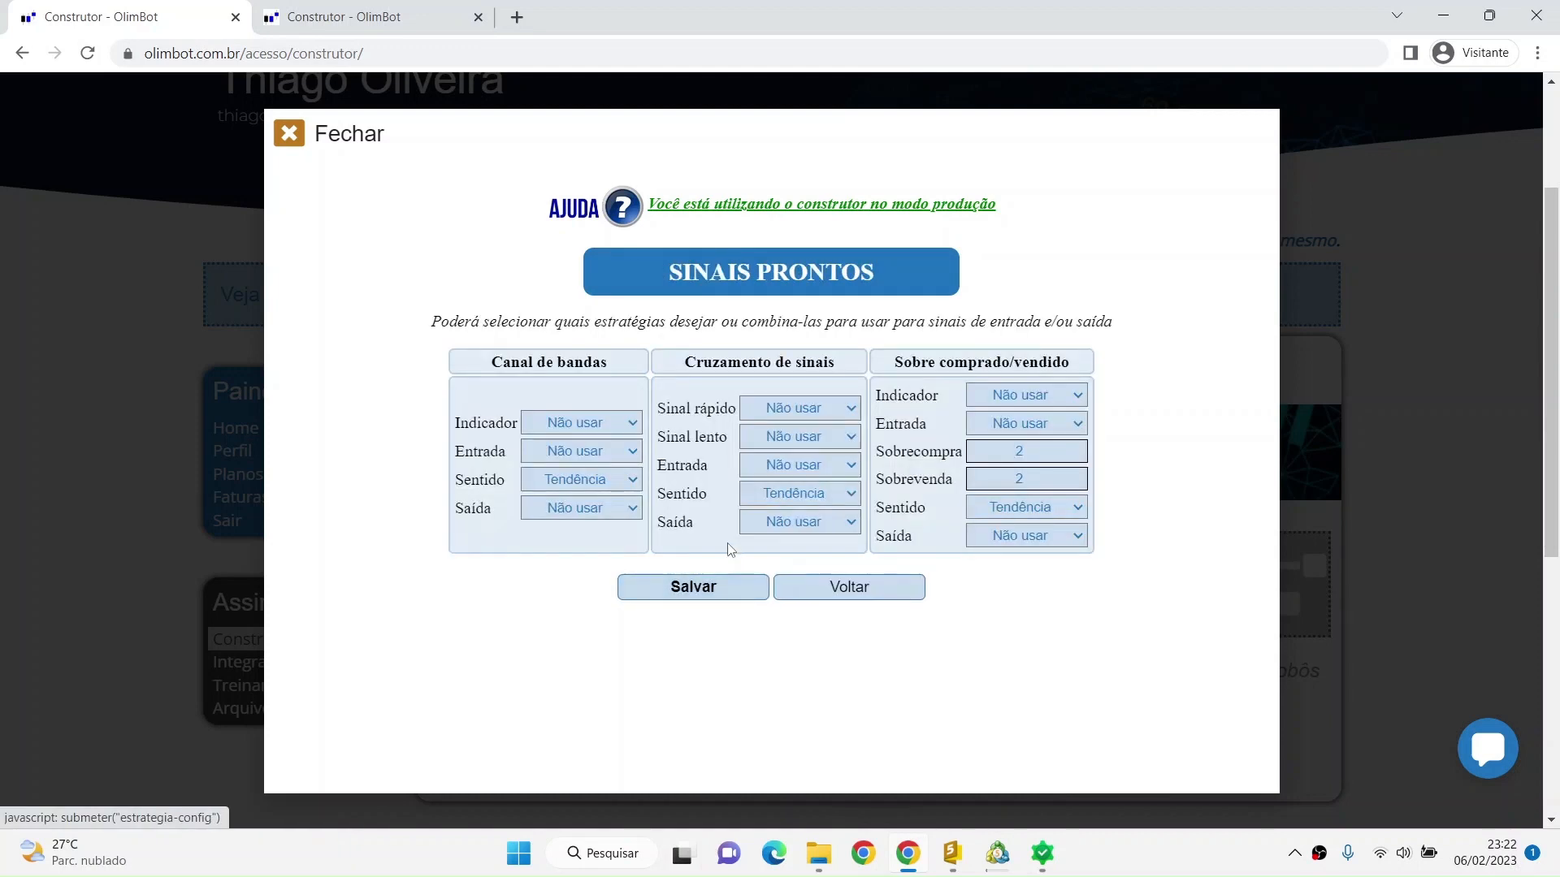
double_click(717, 576)
left_click(717, 579)
left_click(742, 446)
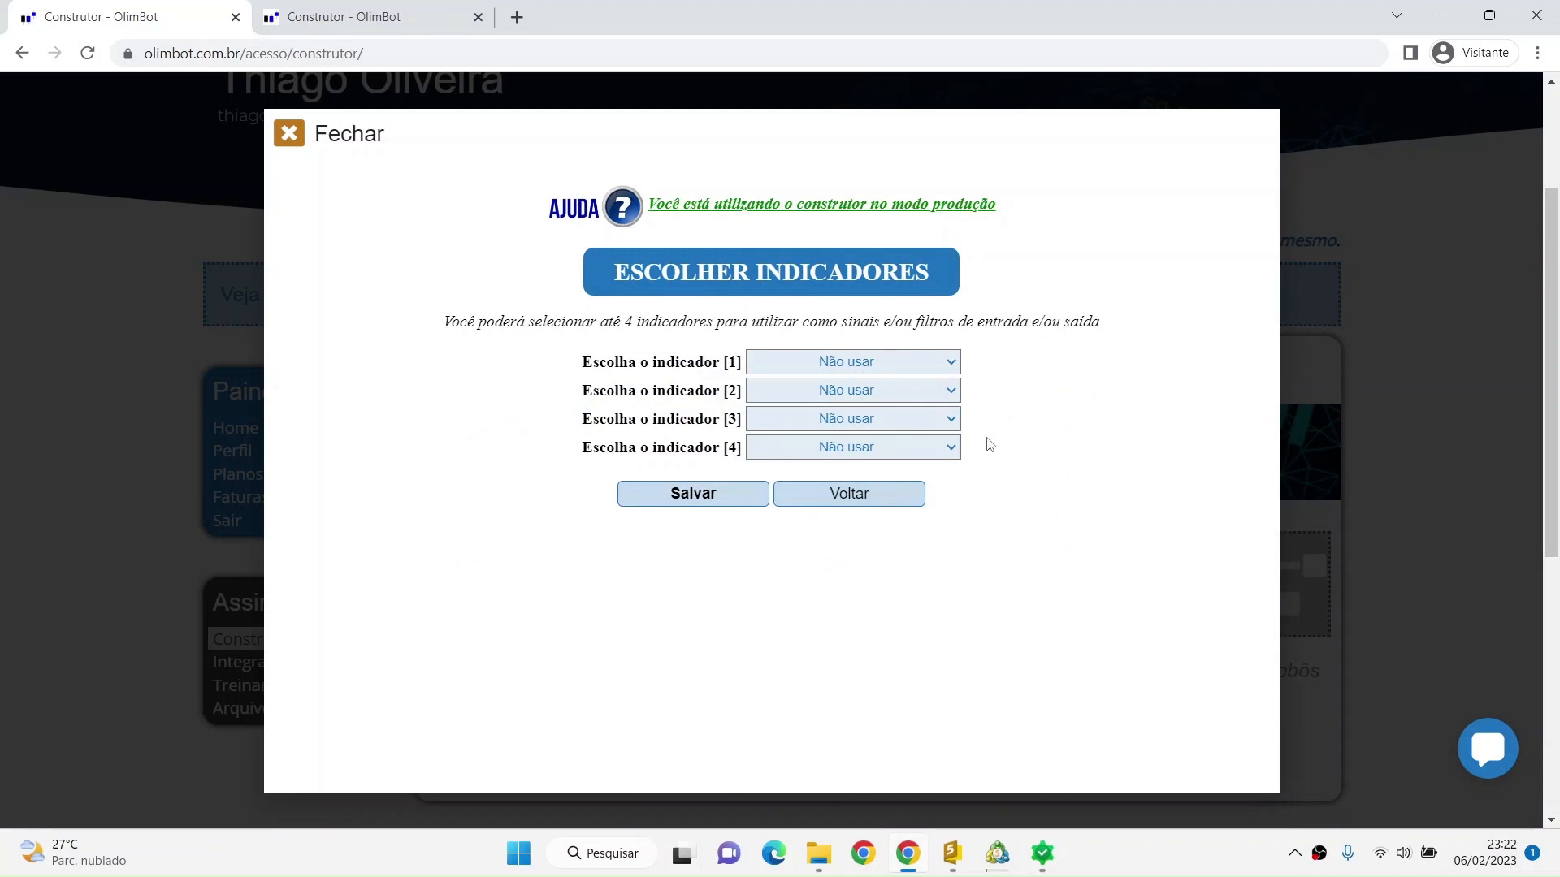
Step: Review the indicators available for indicator 1 and choose ***Externo
left_click(916, 370)
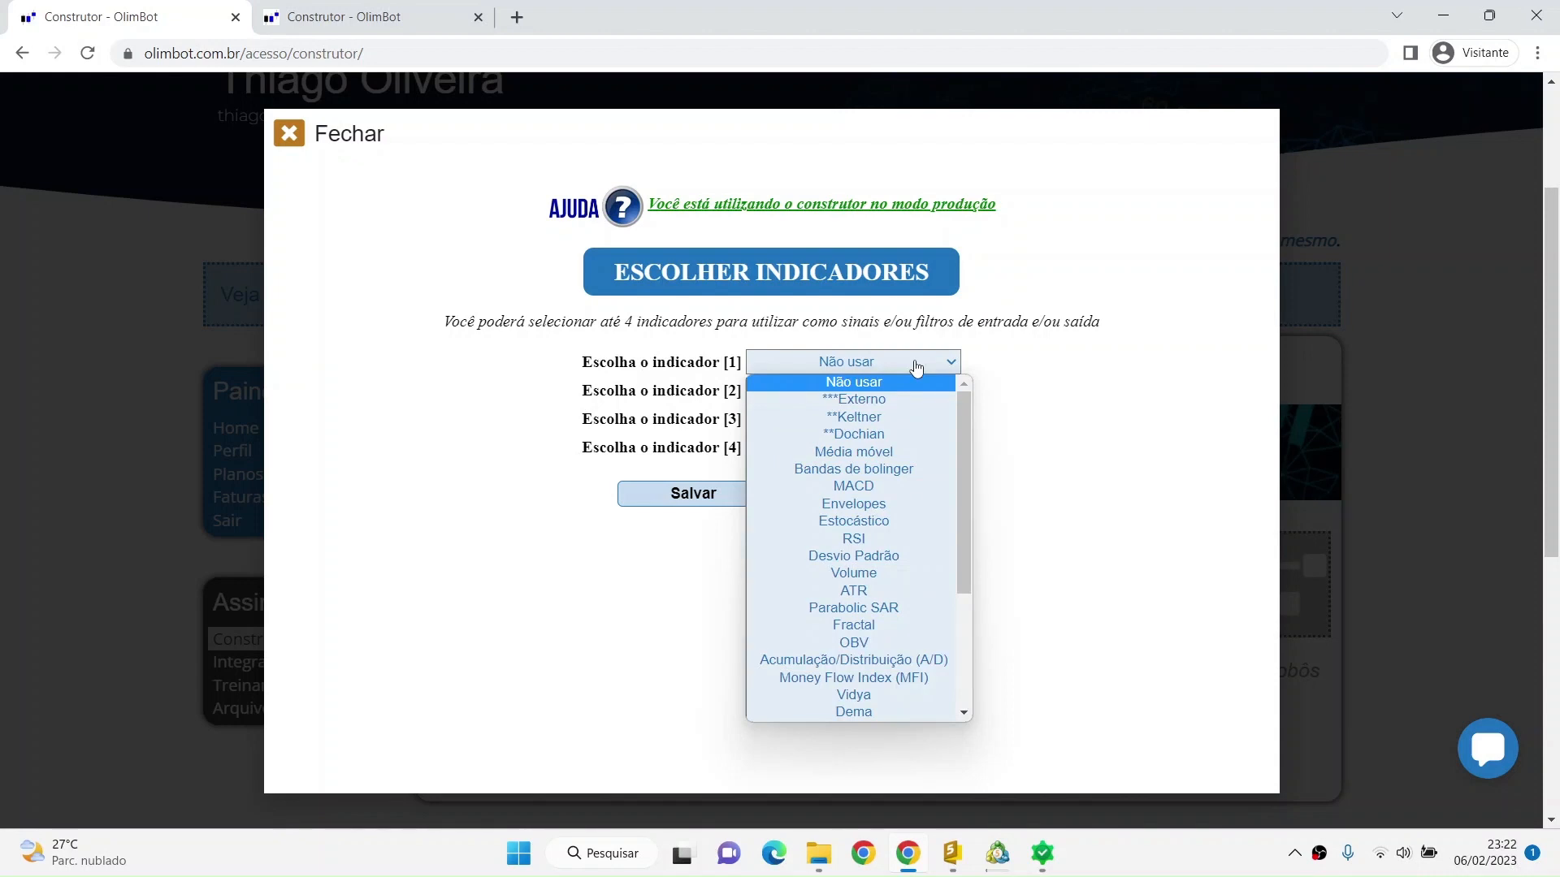
scroll(937, 461, "down", 3)
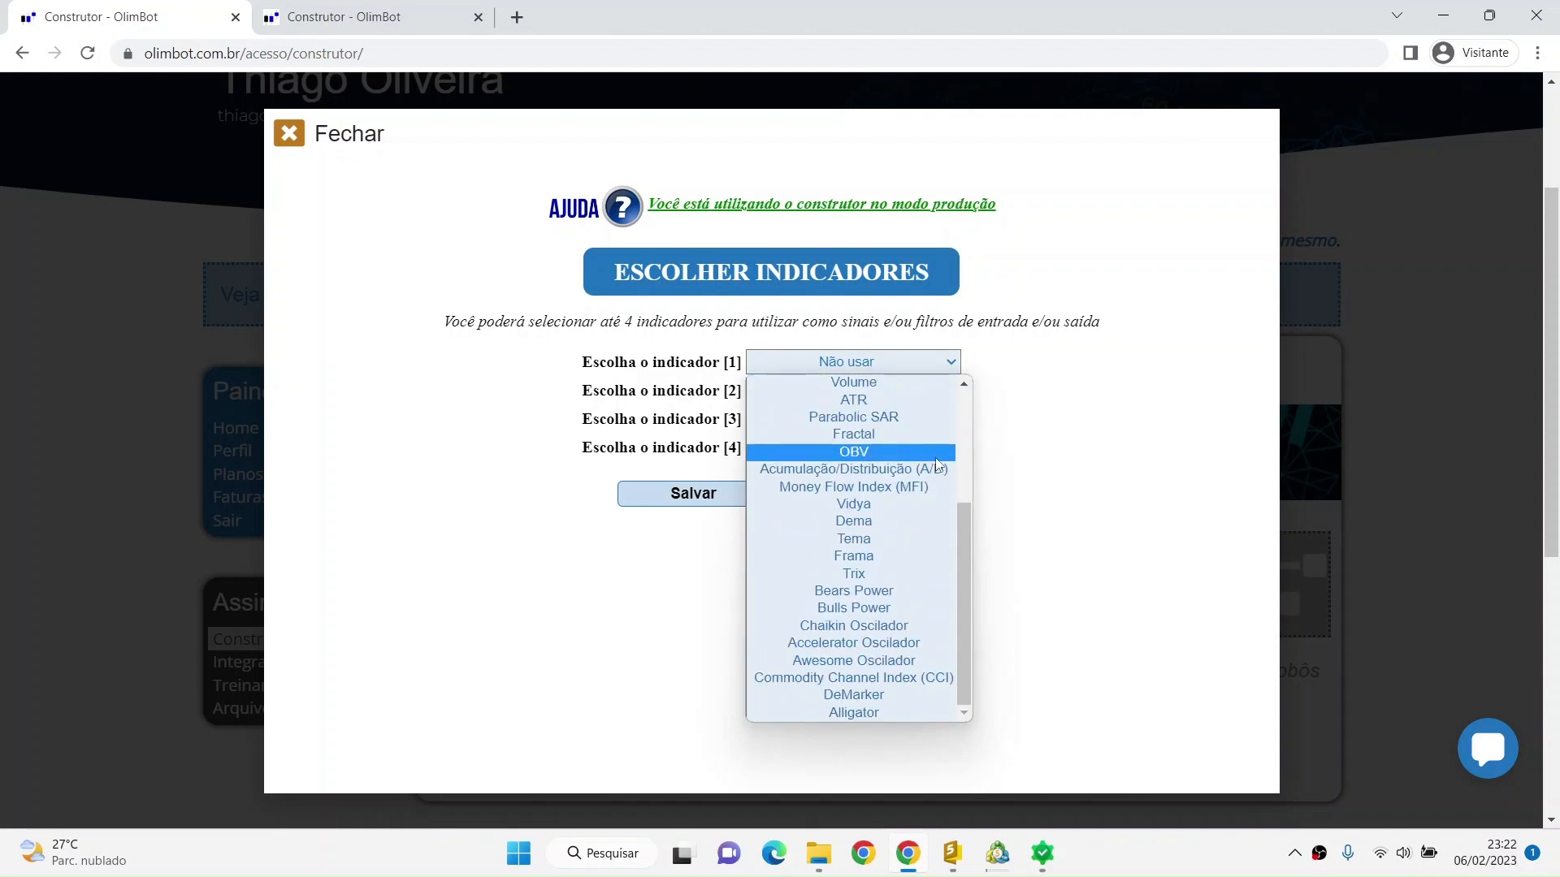
scroll(937, 461, "up", 3)
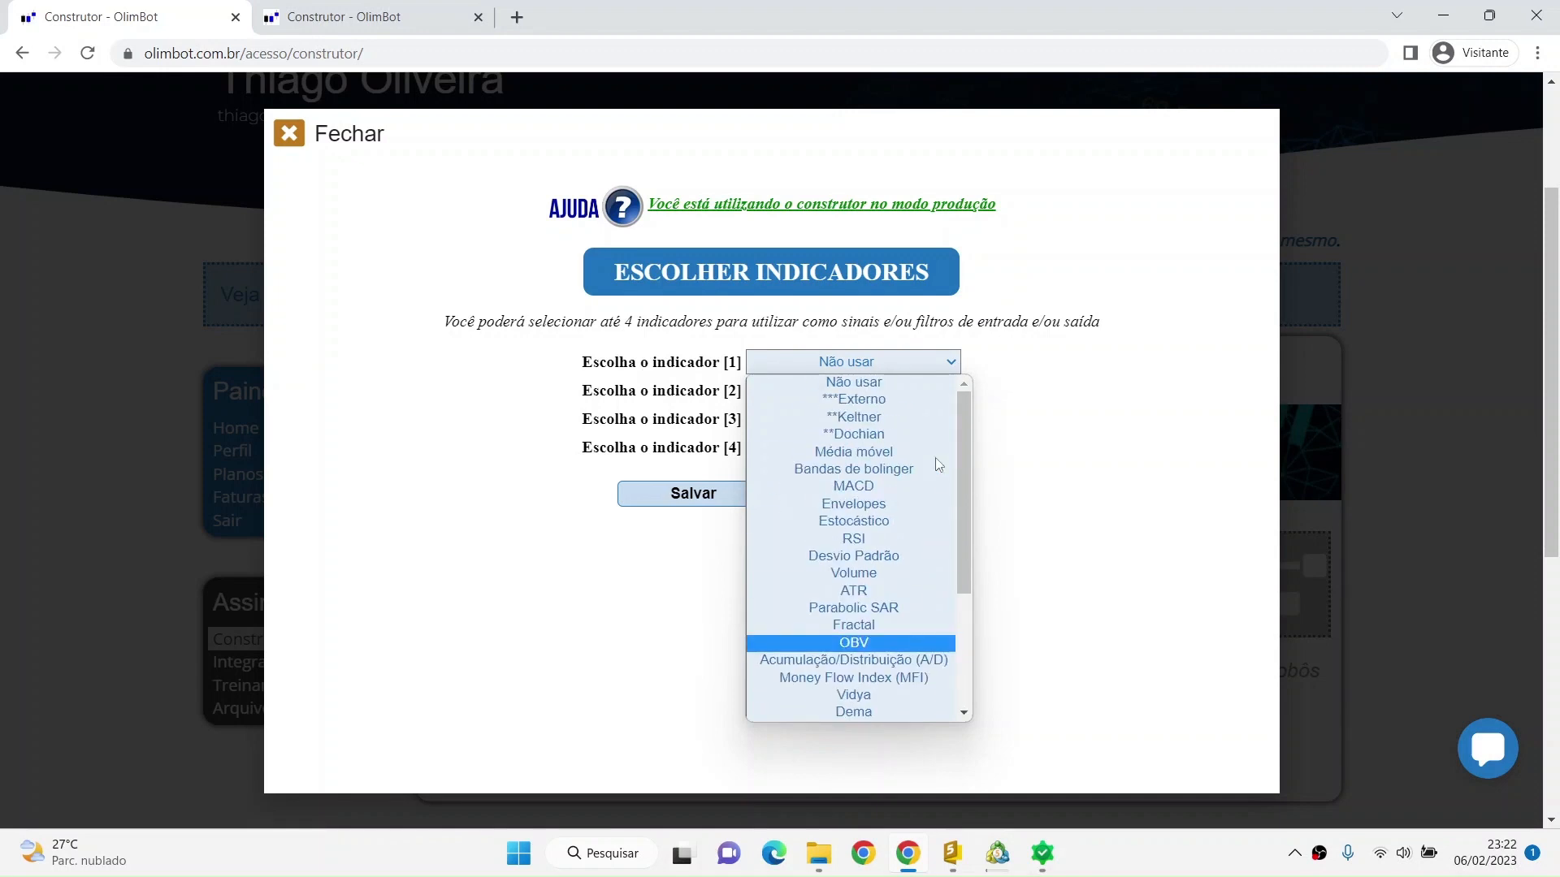
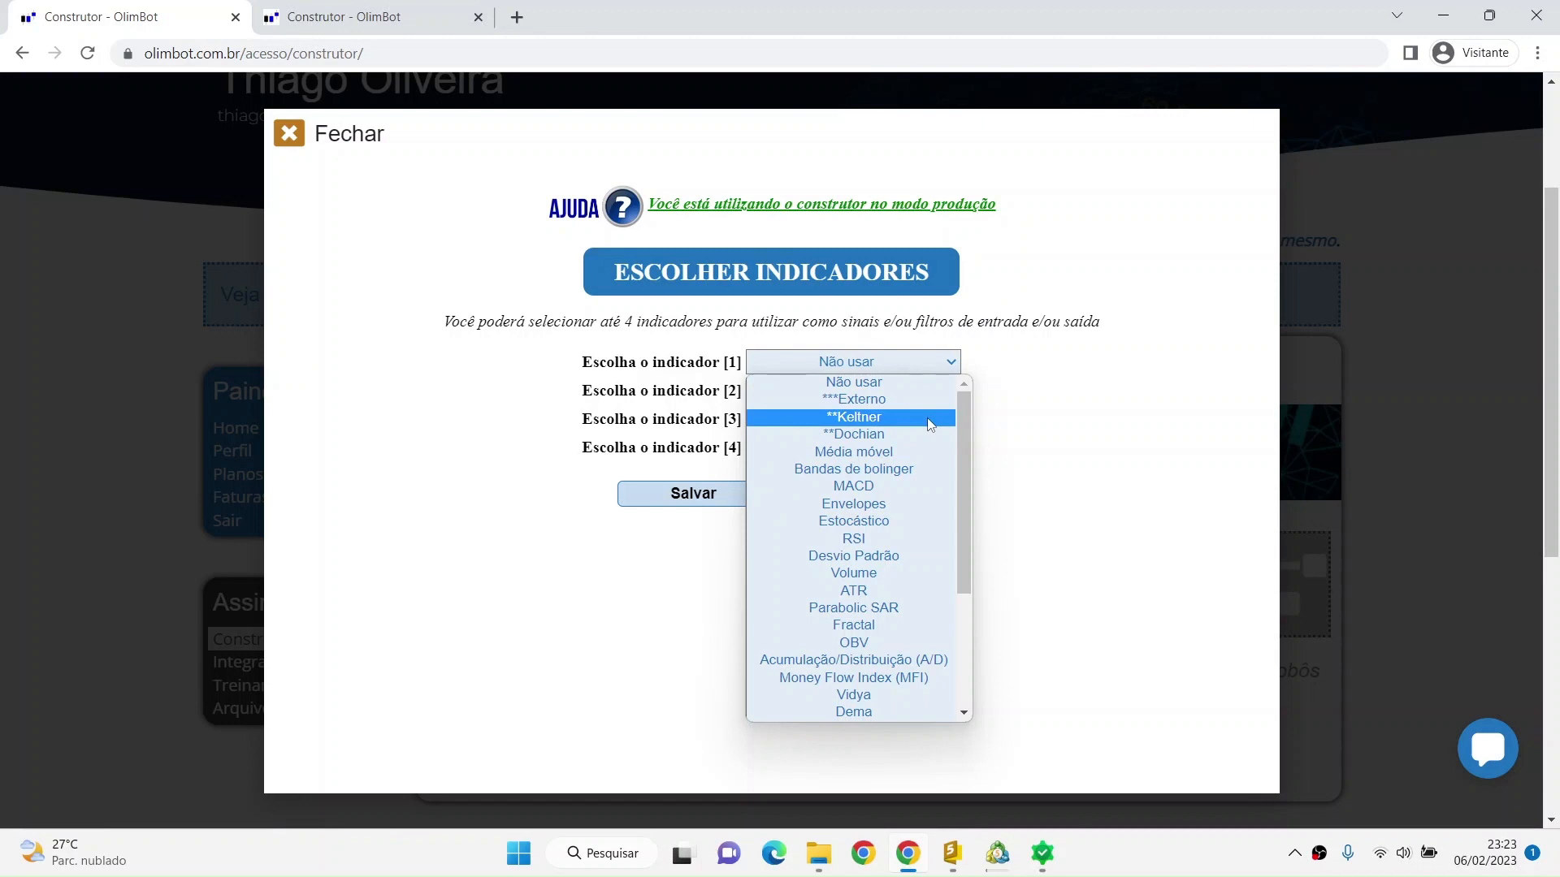
scroll(930, 487, "down", 3)
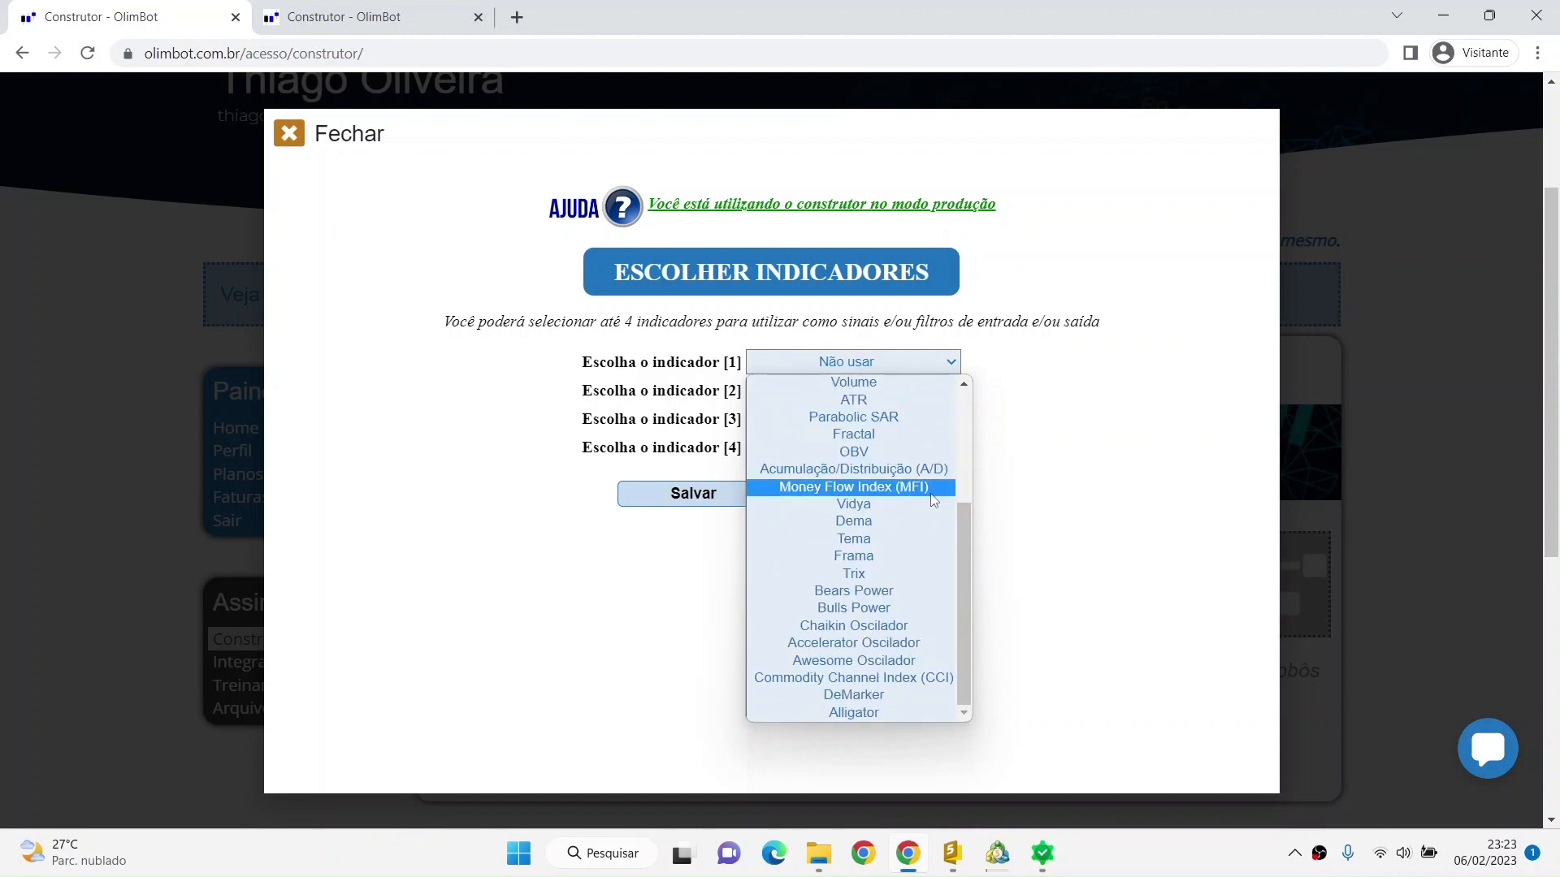
scroll(933, 500, "up", 3)
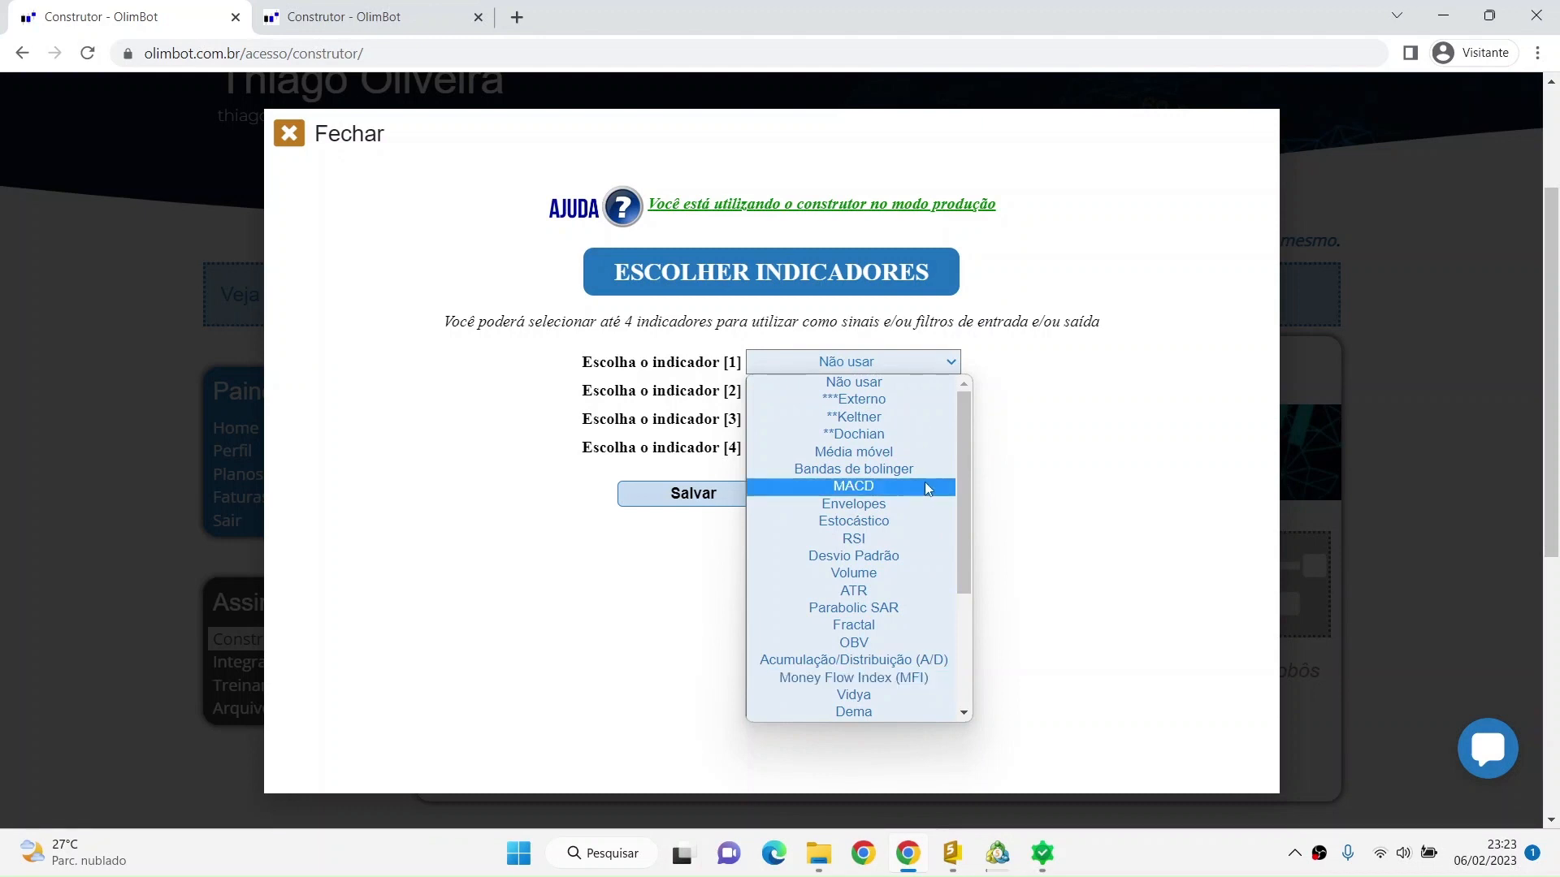
left_click(932, 405)
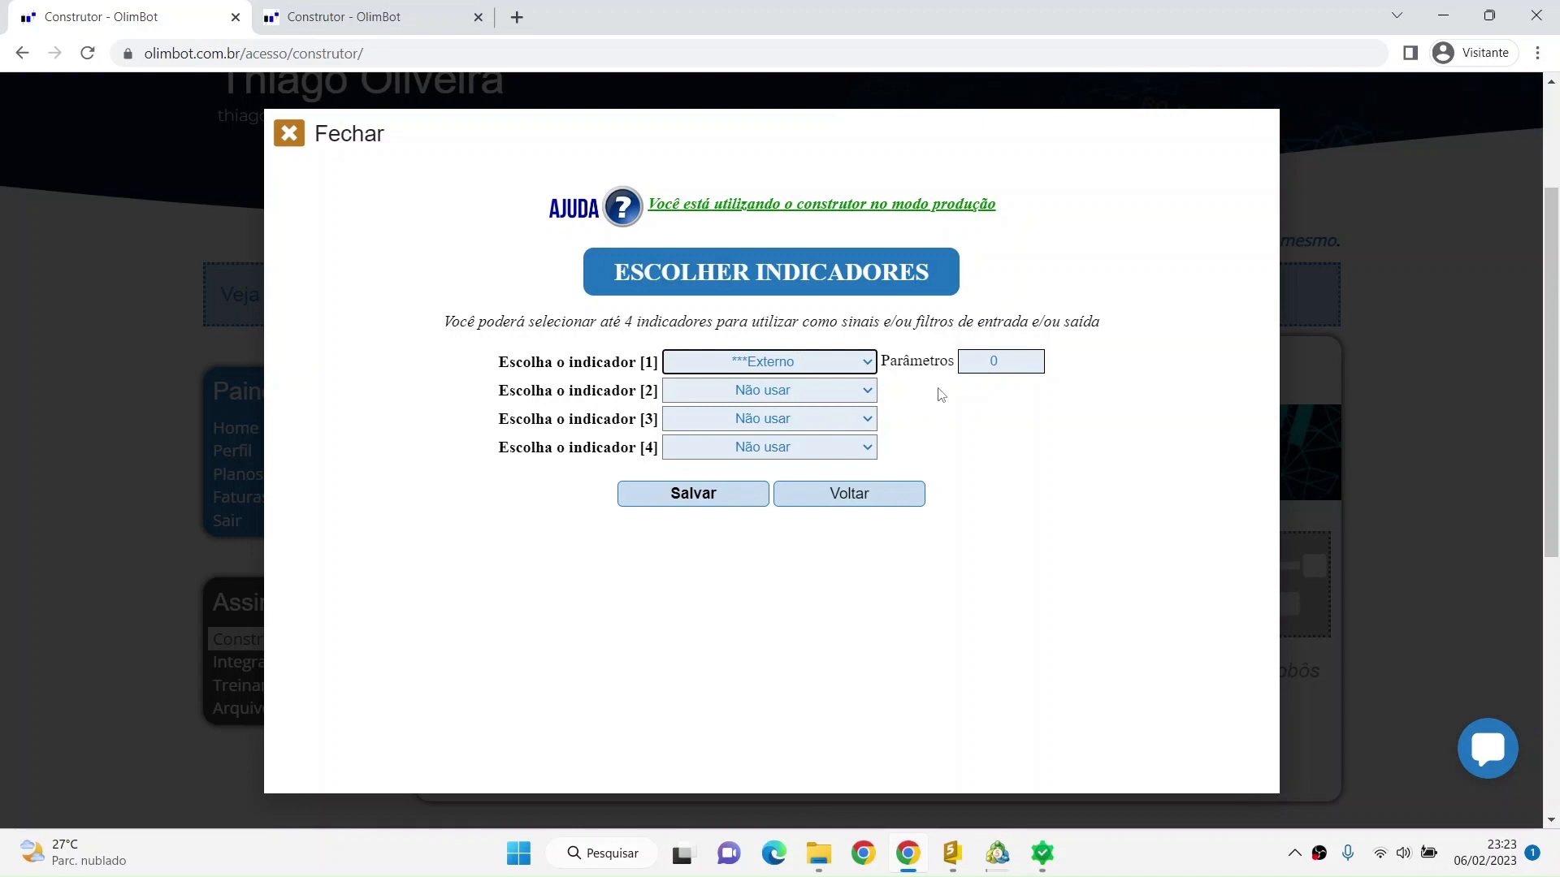
left_click(979, 408)
left_click(839, 362)
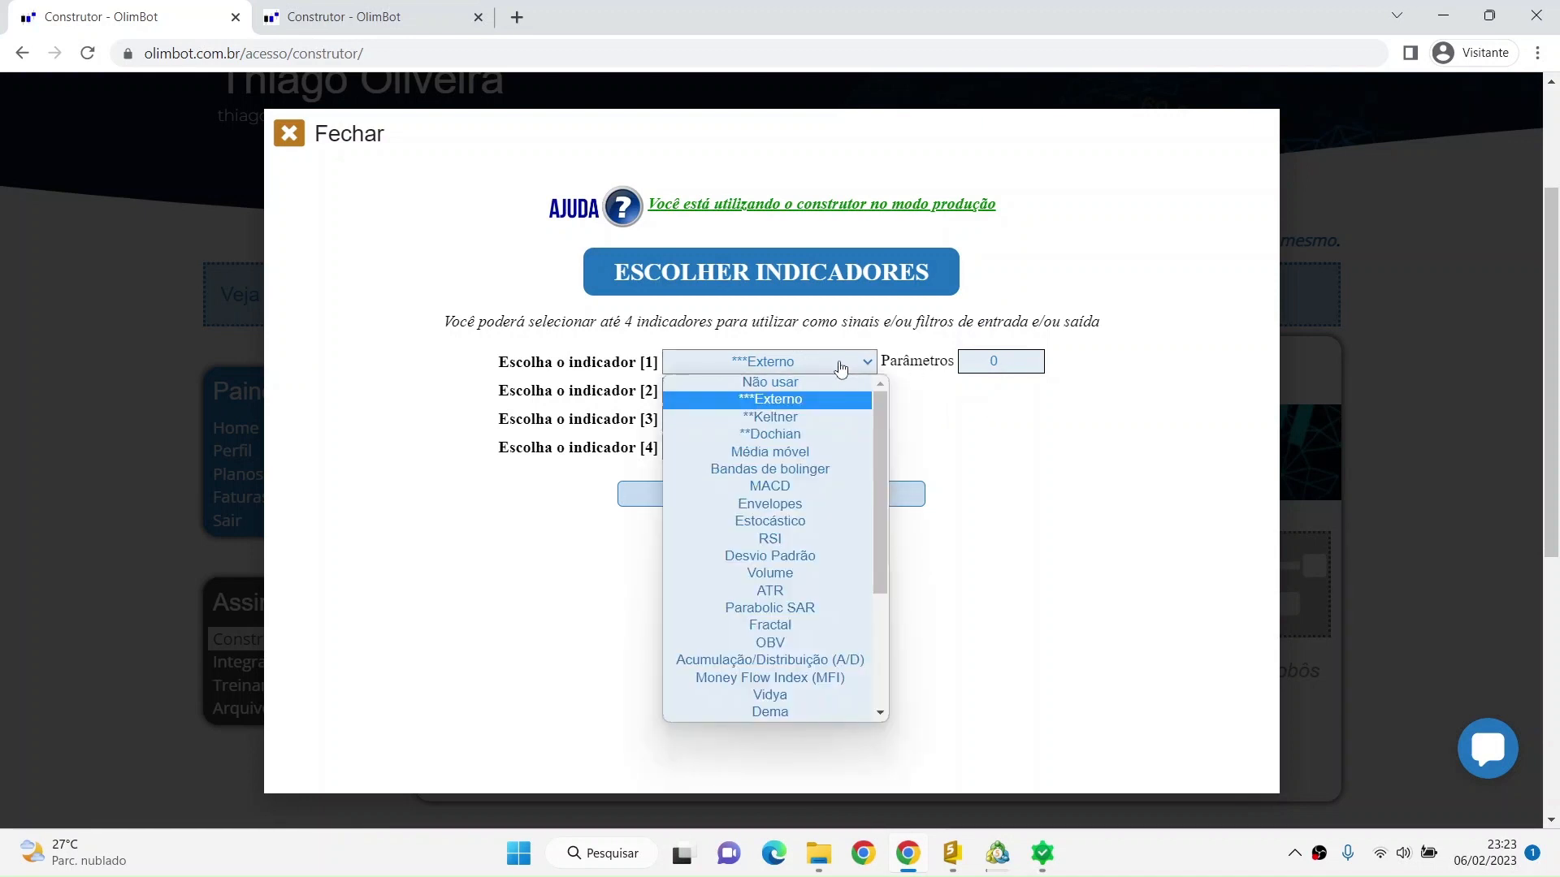
left_click(839, 363)
left_click(841, 365)
left_click(960, 421)
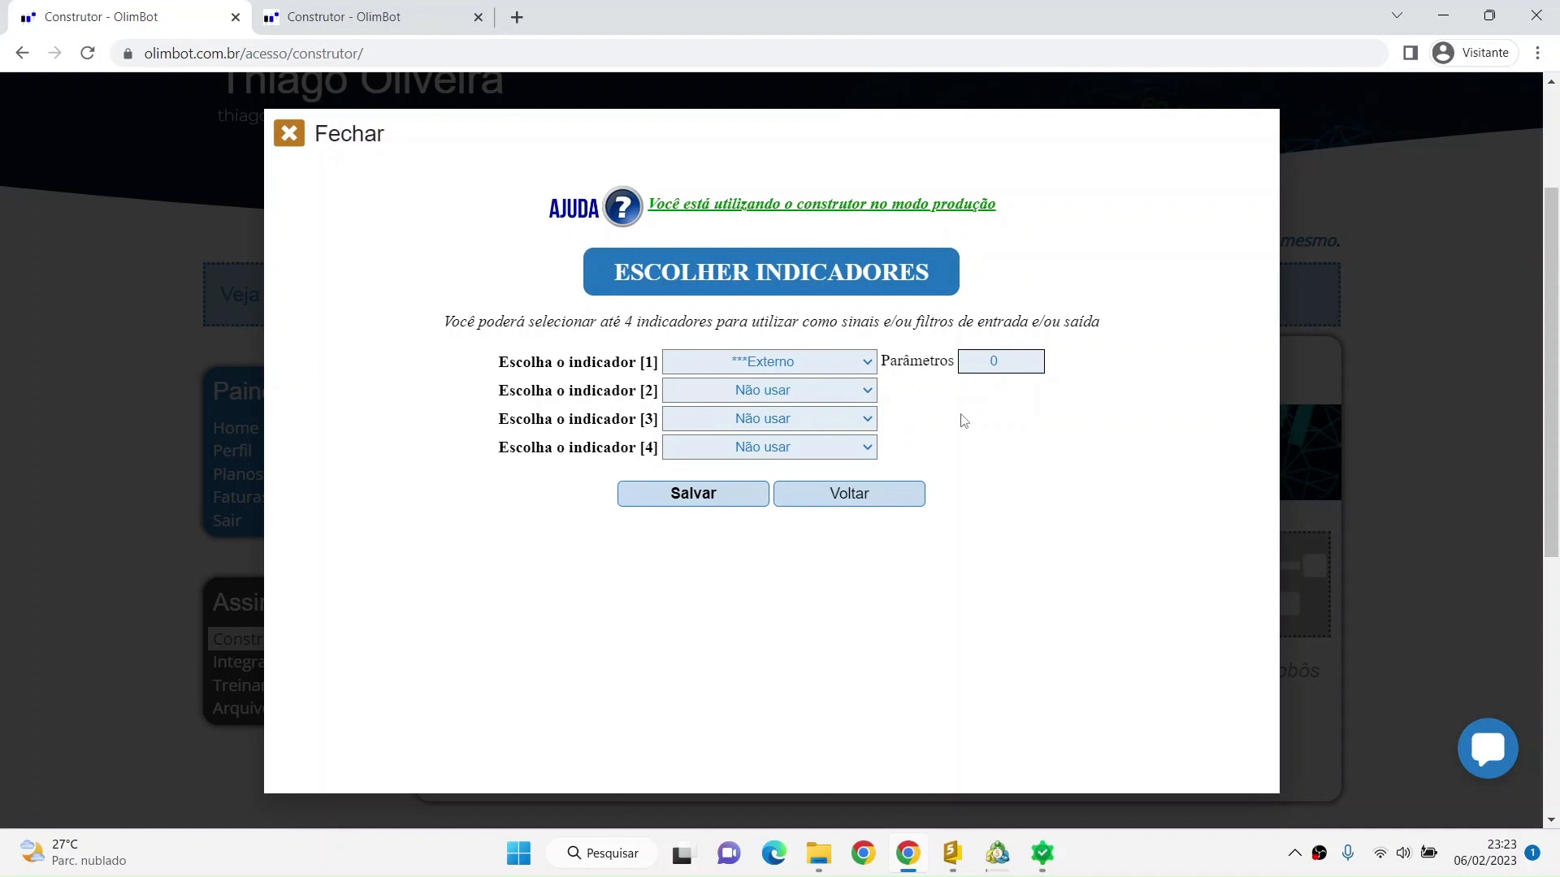
Step: Switch to MetaTrader 5, examine which parameters the MACD indicator takes for the WIN$N chart, and close its settings without adding it
left_click(999, 857)
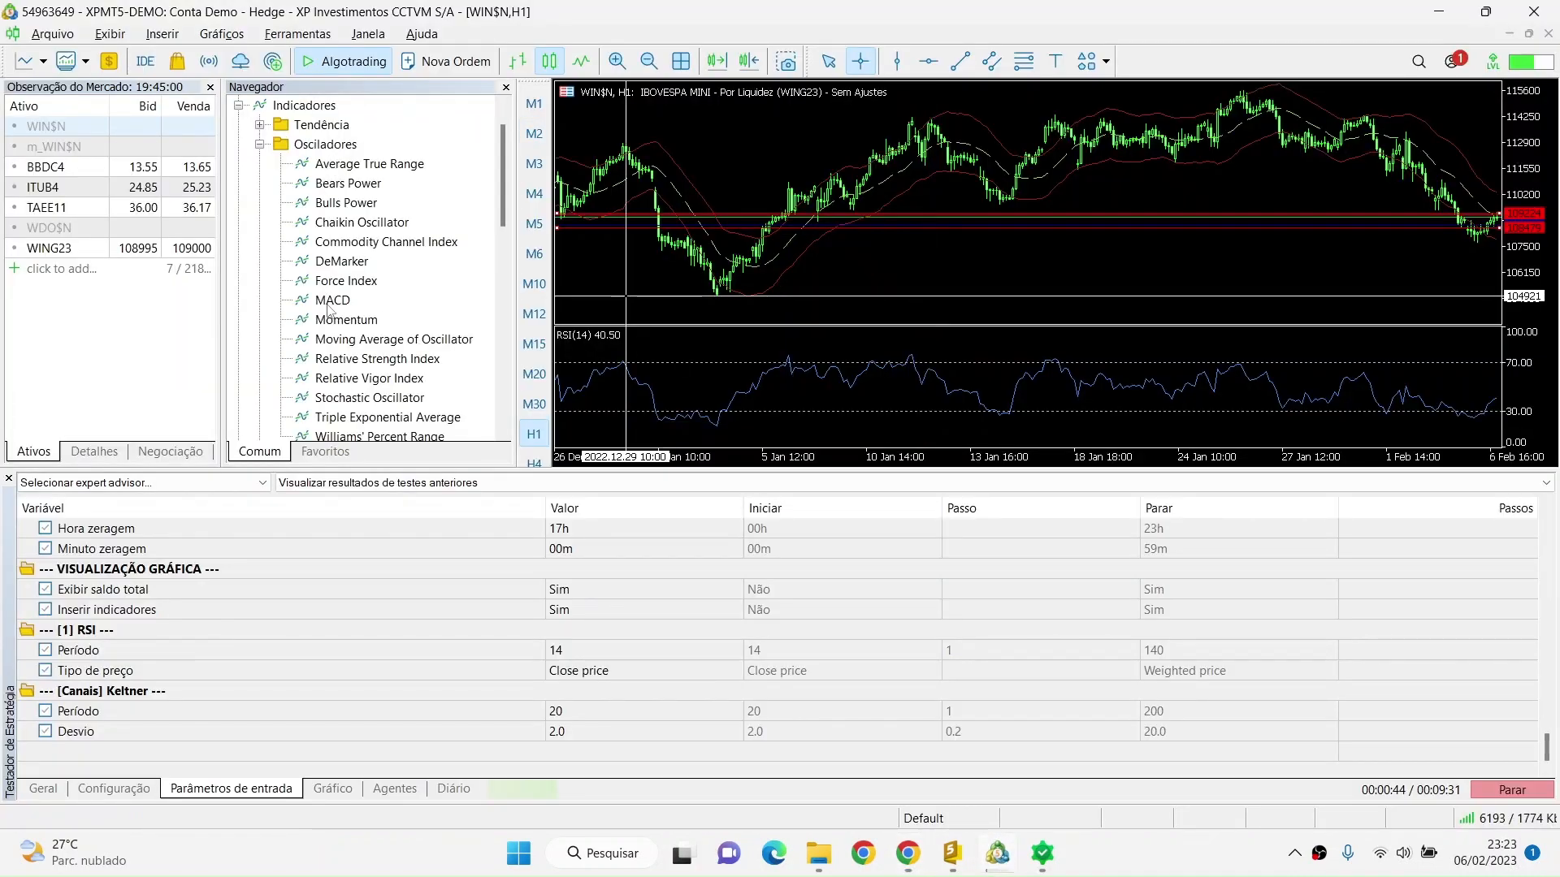
left_click_drag(329, 305, 797, 154)
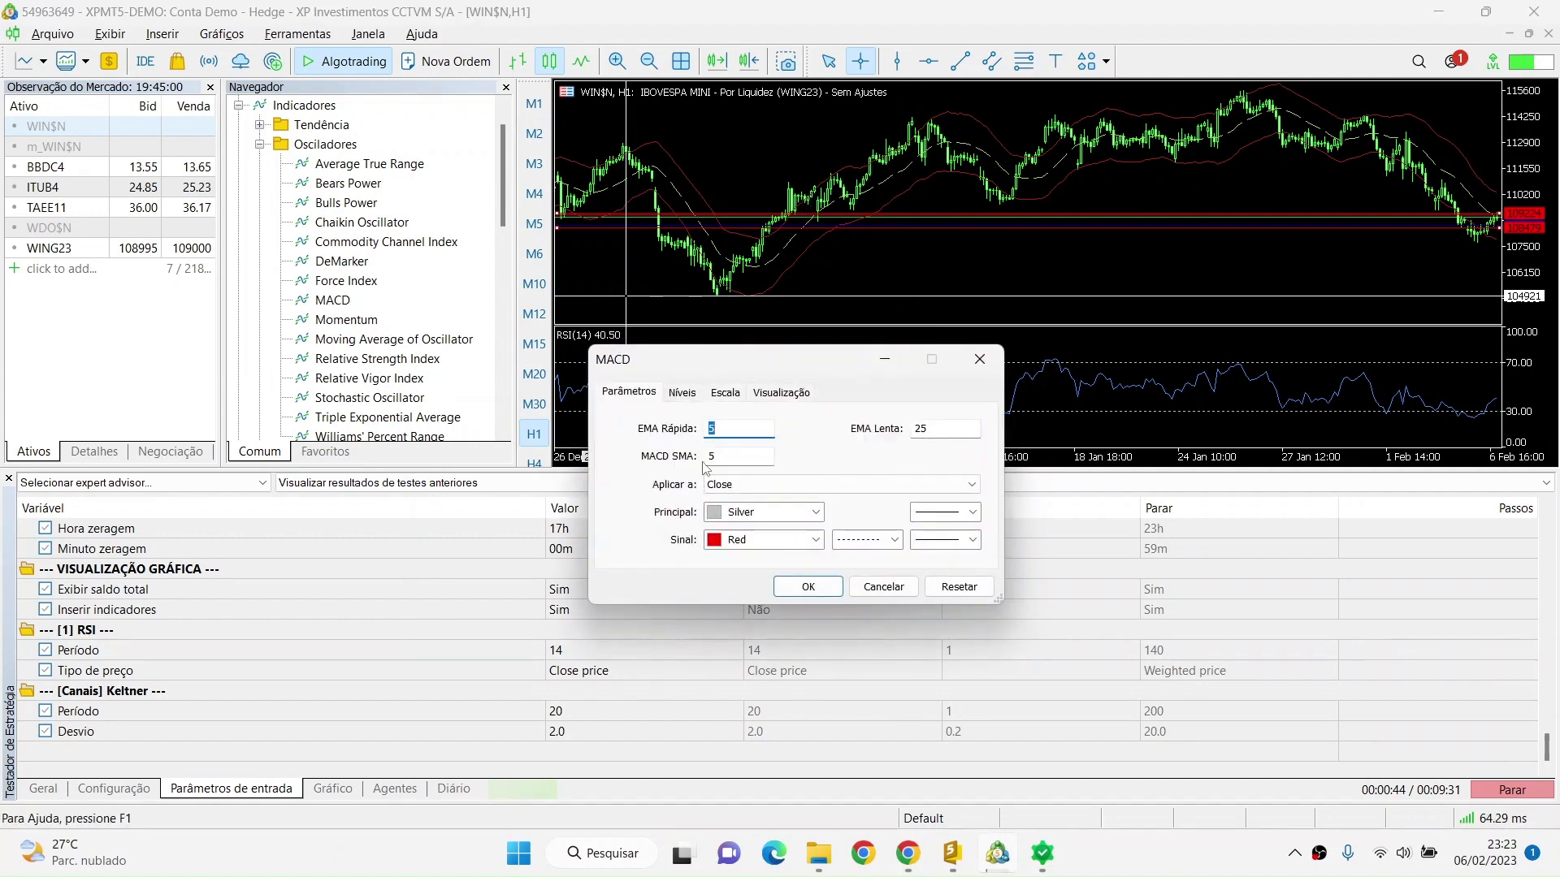
left_click(916, 426)
left_click(771, 486)
left_click(773, 498)
left_click(972, 365)
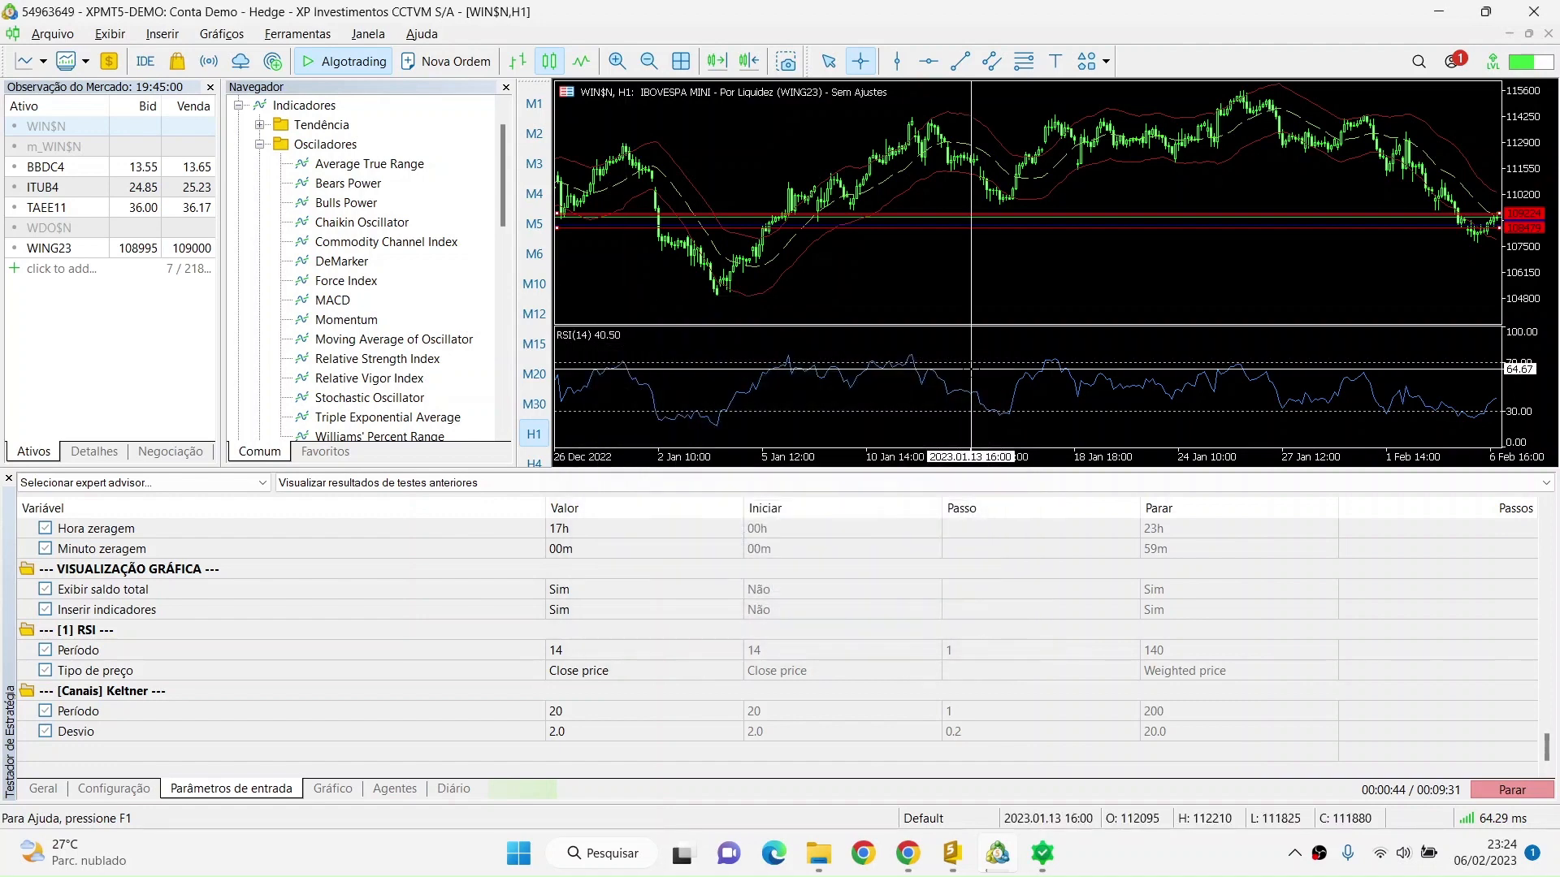
Step: Back in the OlimBot builder, set the external indicator's number of parameters to 4 and save the indicator selection
key("alt+Tab")
double_click(994, 361)
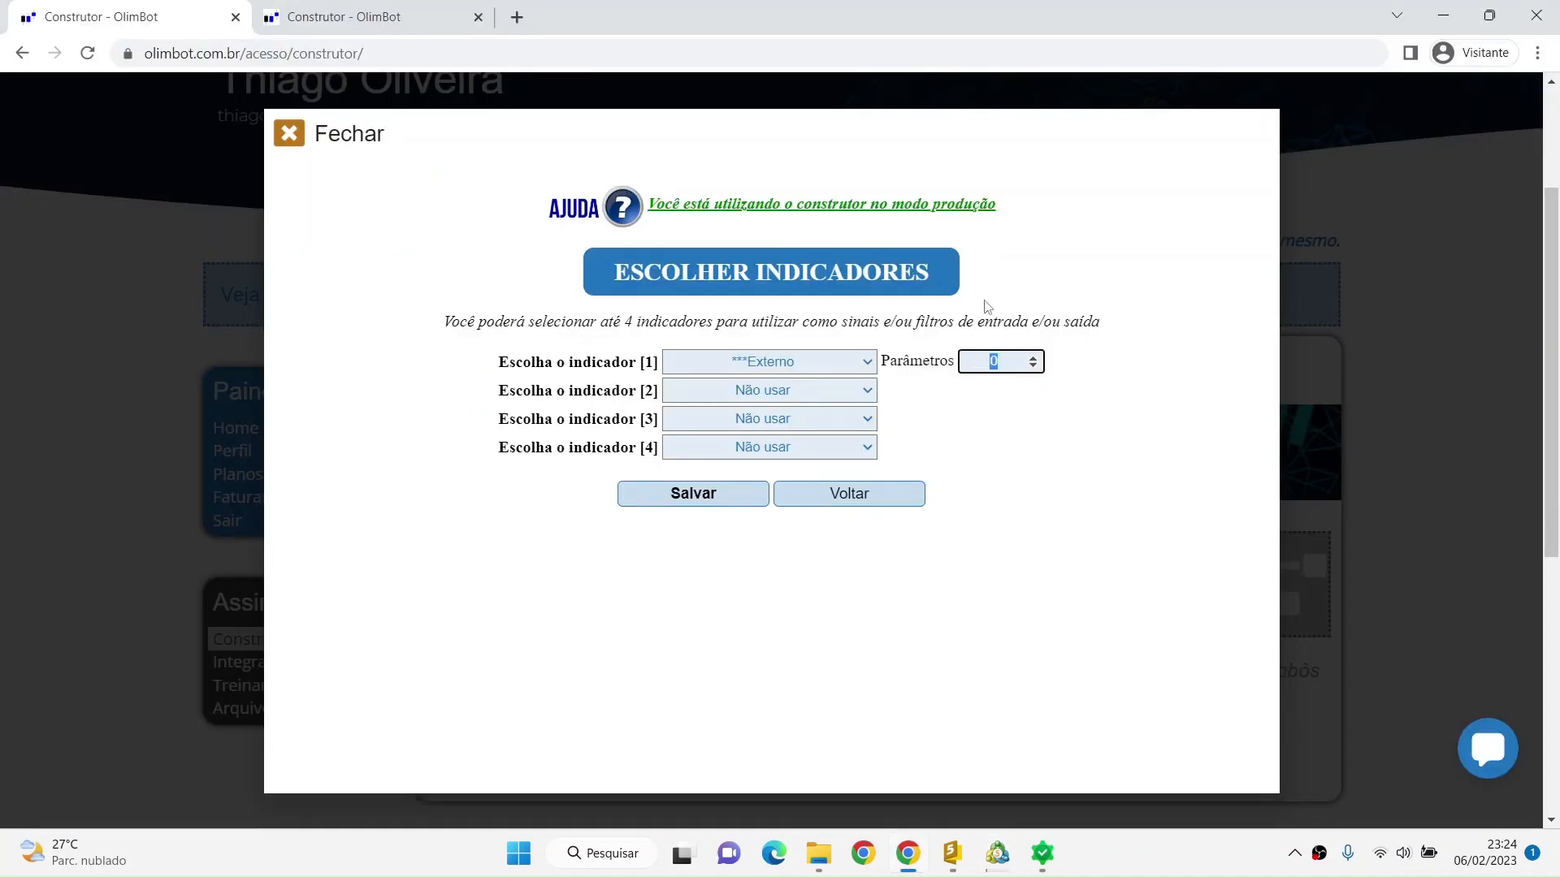
type("4")
left_click(1066, 430)
key("alt+Tab")
key("alt+Tab")
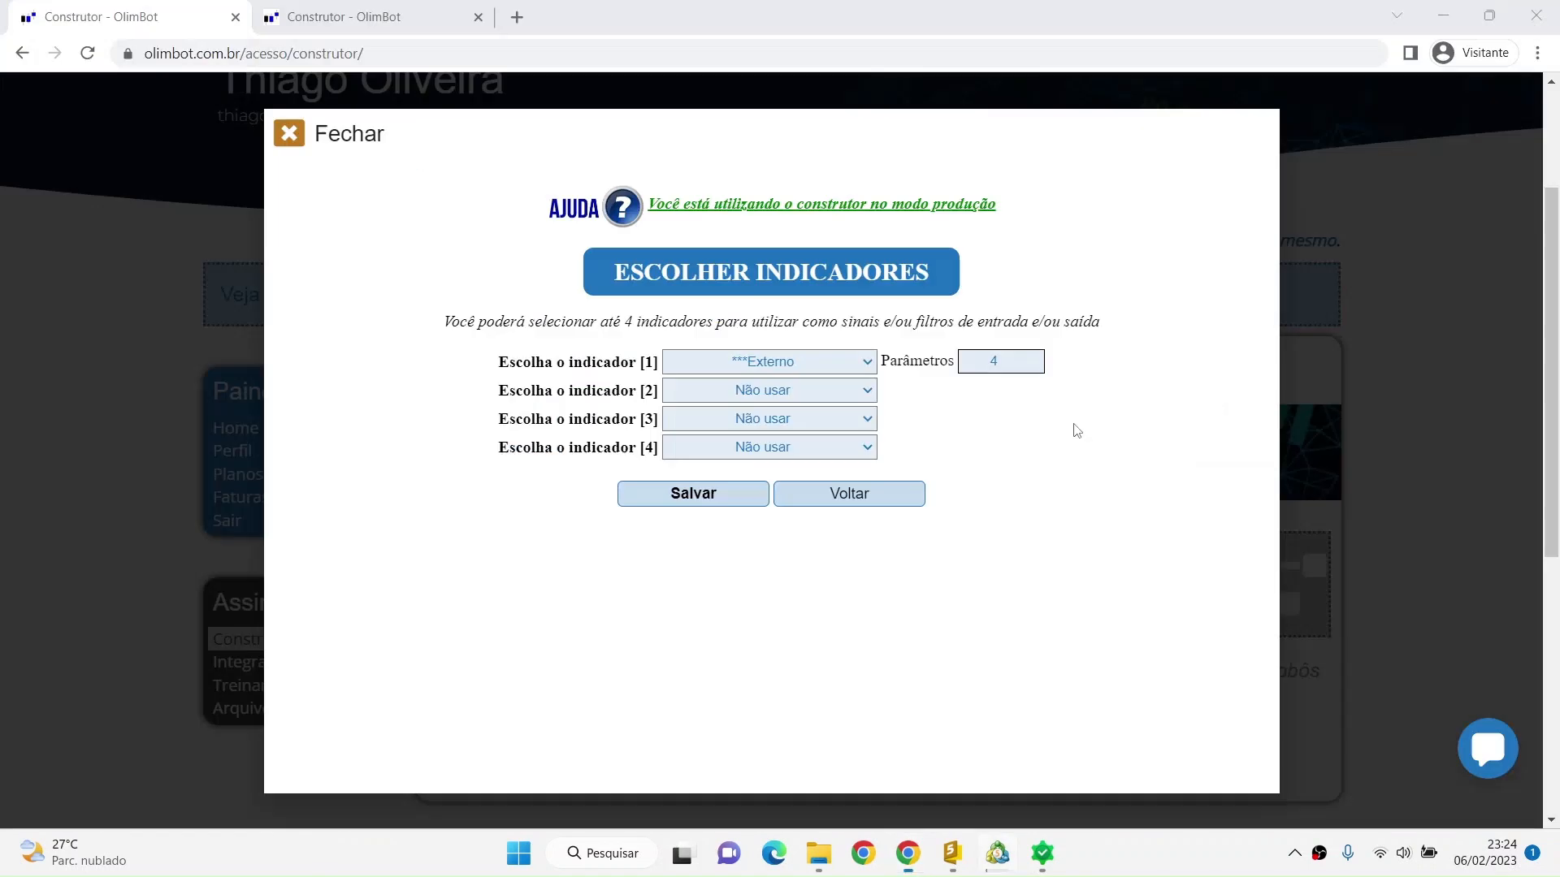
left_click(745, 494)
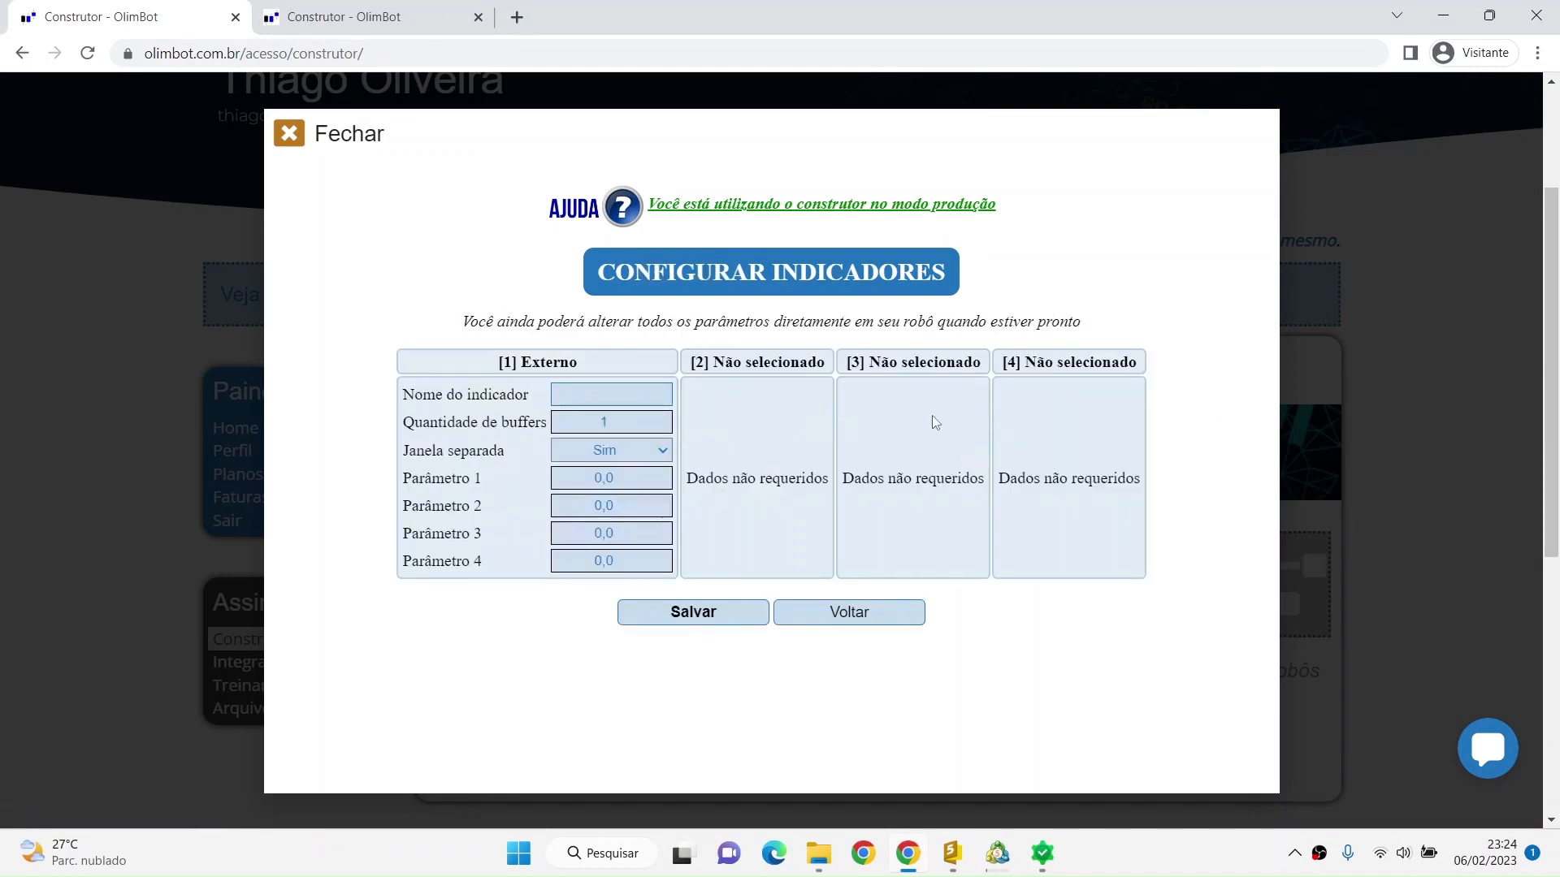
Step: Switch to MetaTrader 5, examine the MACD indicator's parameter, level and scale settings for the WIN$N chart, and close them without adding it
left_click_drag(600, 479, 629, 470)
left_click(896, 535)
key("alt+Tab")
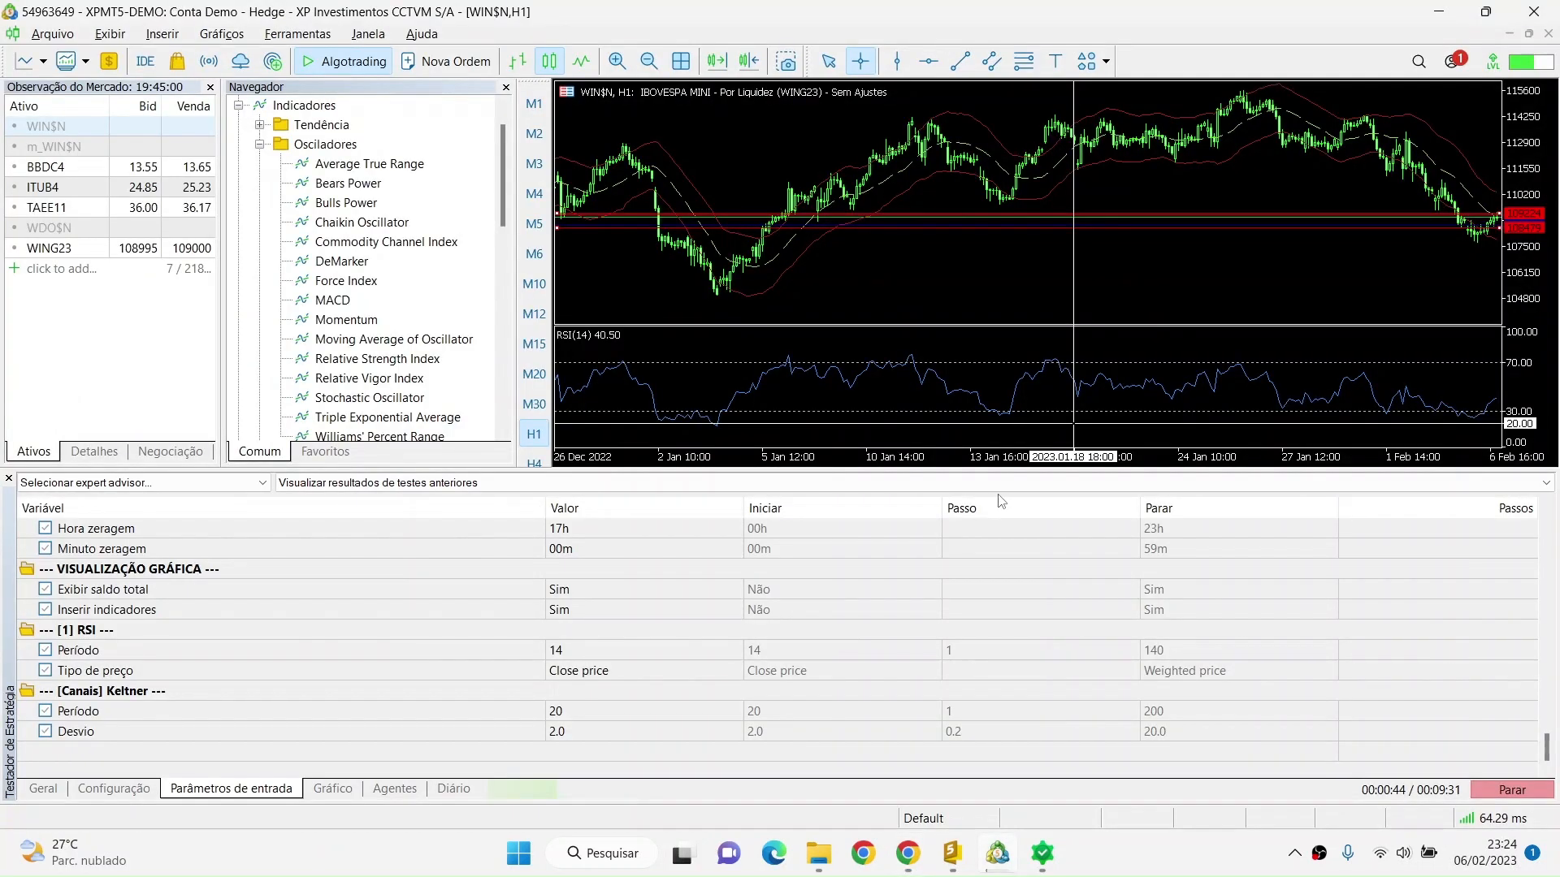
left_click_drag(336, 301, 856, 319)
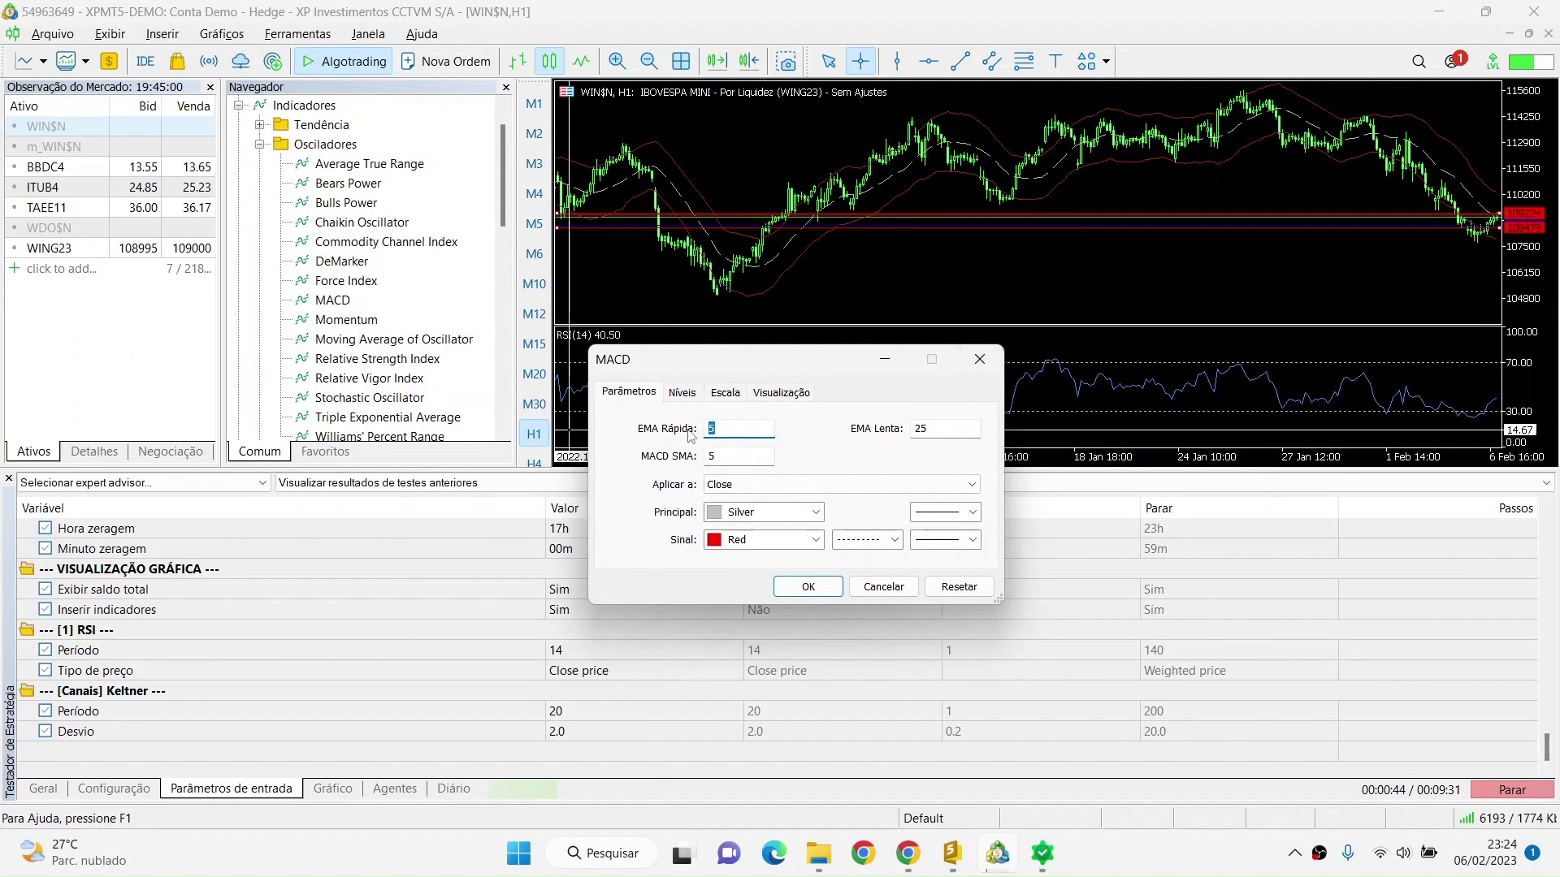
left_click(683, 396)
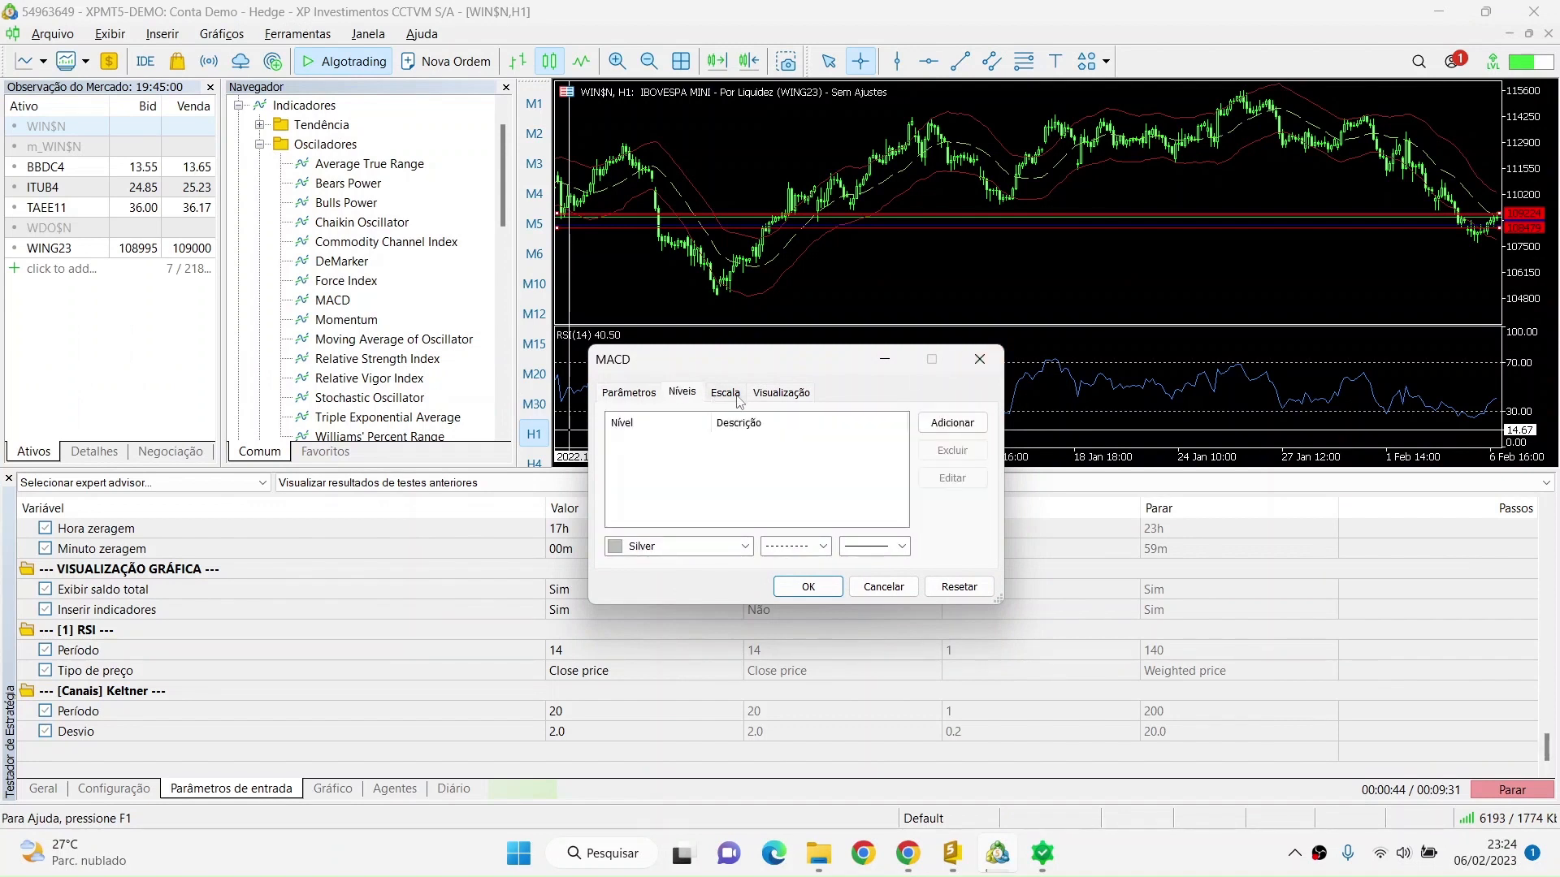
left_click(736, 398)
left_click(638, 397)
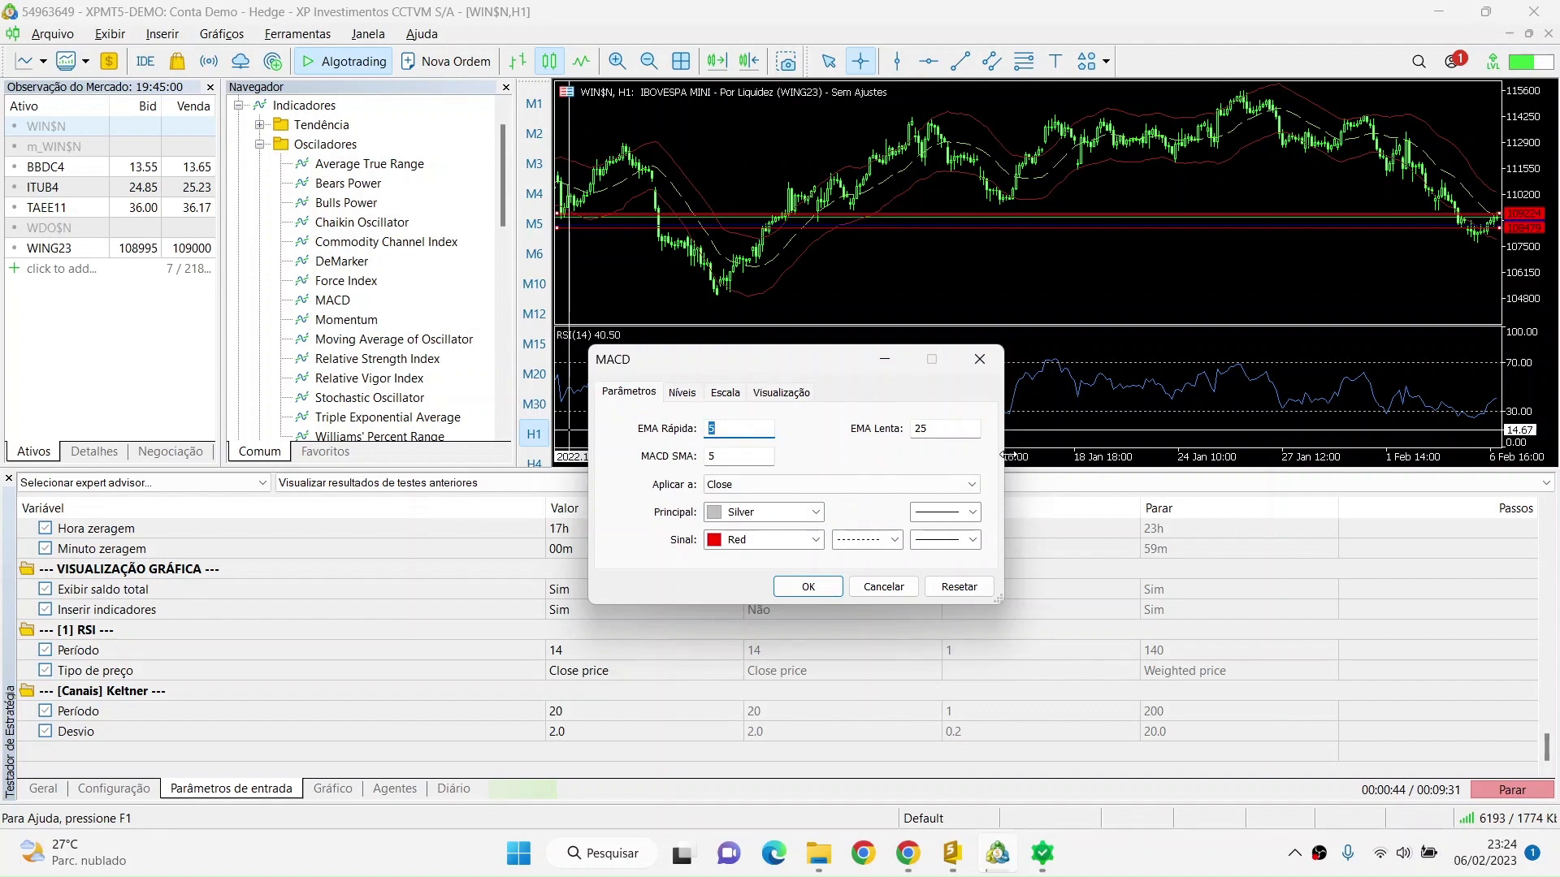
left_click_drag(1002, 455, 1470, 497)
left_click_drag(961, 359, 804, 365)
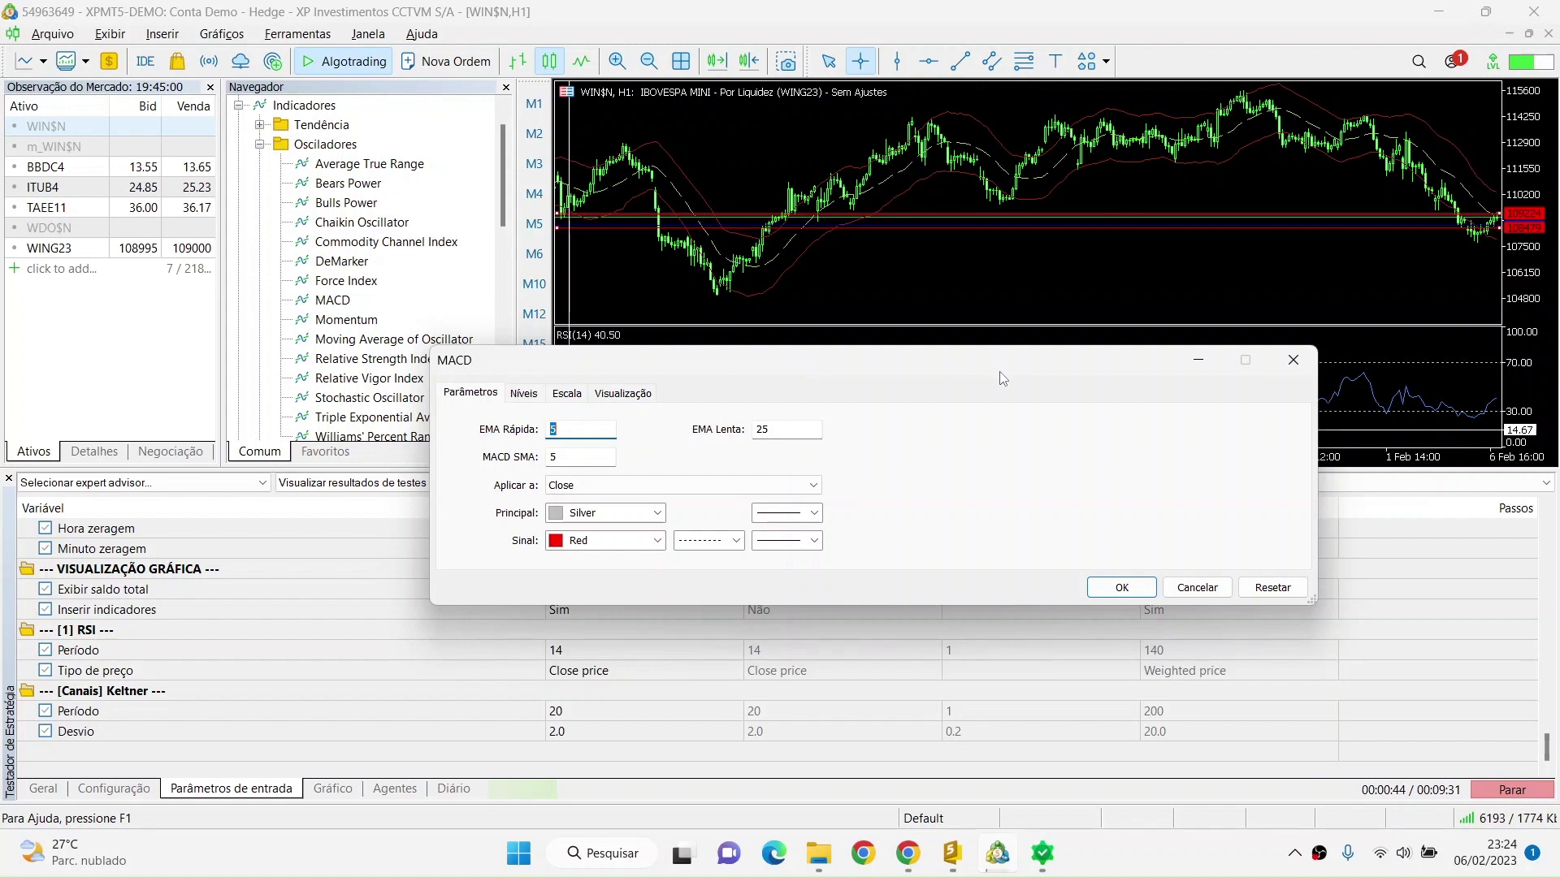
left_click(1293, 360)
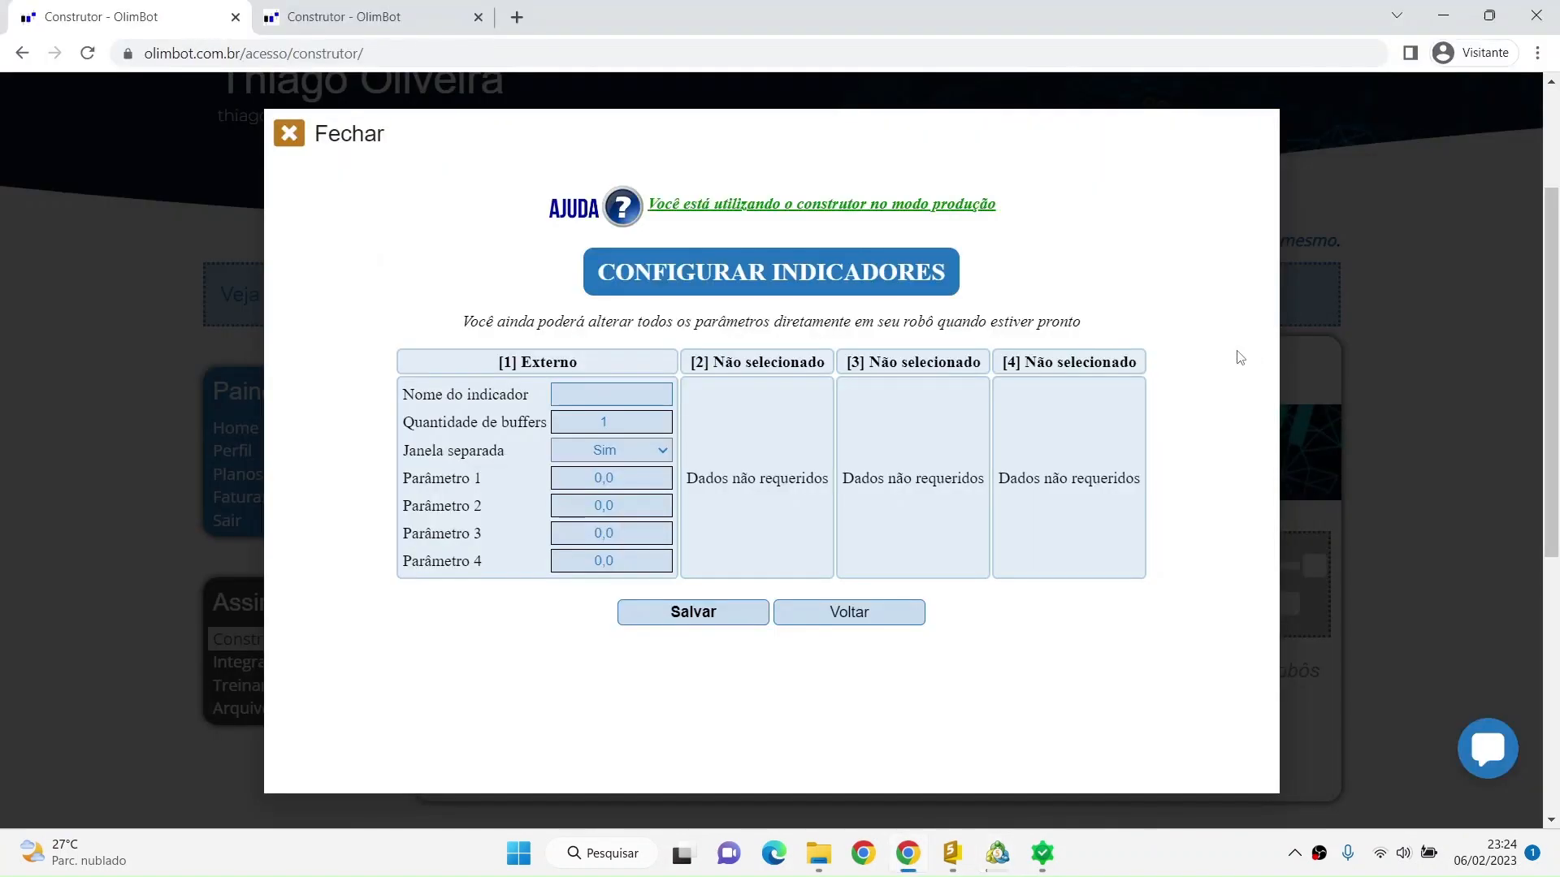
Step: Back in the OlimBot builder, enter keltner as the external indicator's name
left_click(604, 405)
type("as")
key("BackSpace")
key("BackSpace")
type("keltner")
left_click(602, 423)
left_click(621, 396)
left_click(634, 419)
Step: Check the Keltner lines on MetaTrader 5's WIN$N chart, and set the external indicator's number of buffers to 3 in the OlimBot builder
key("alt+Tab")
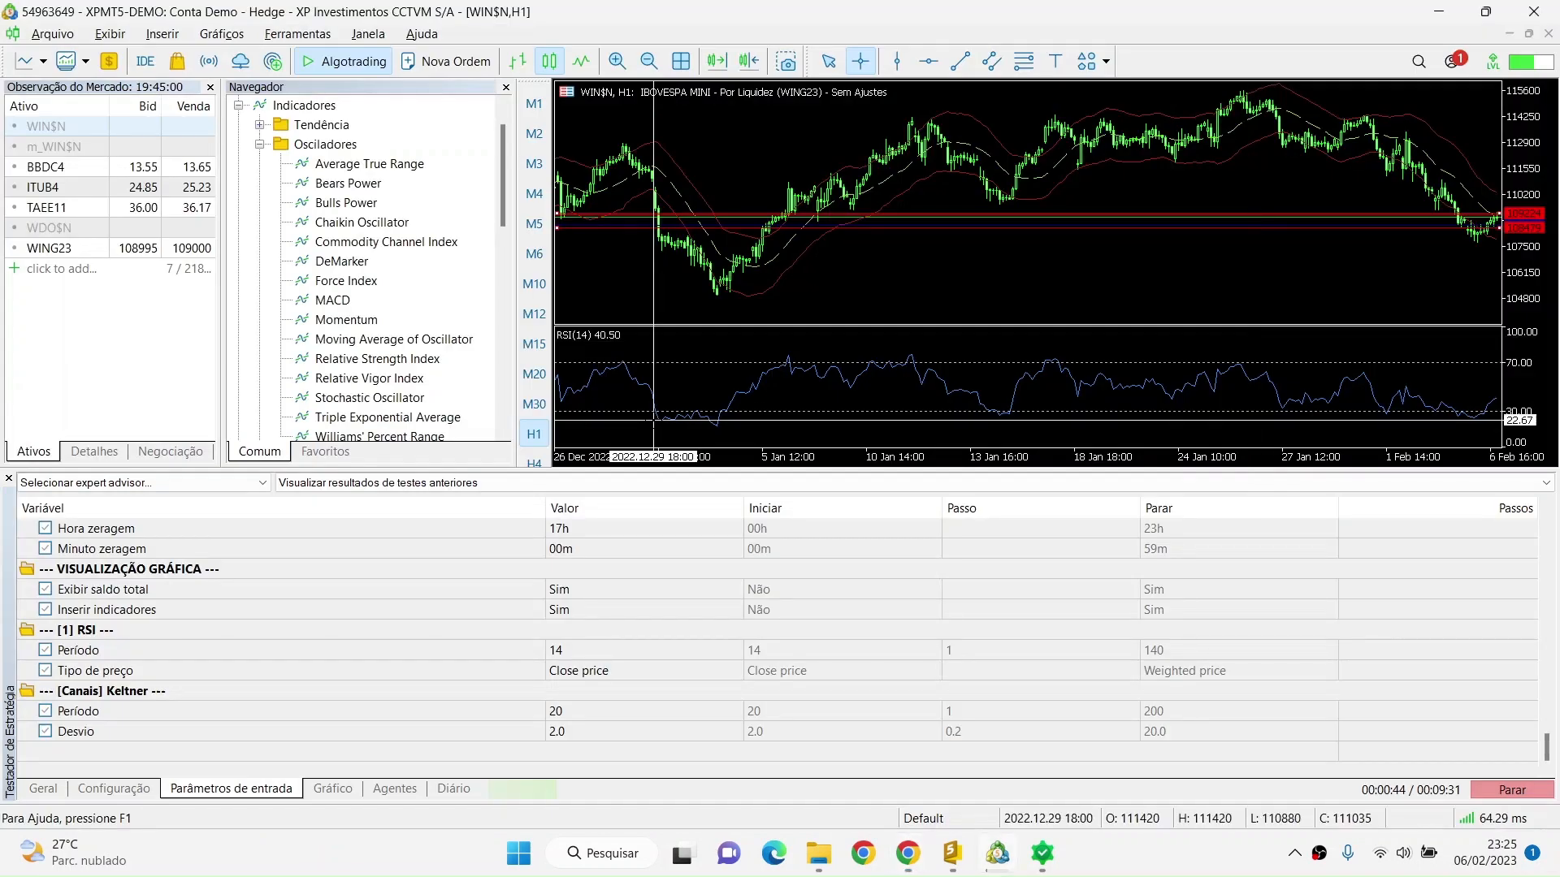
scroll(846, 316, "up", 3)
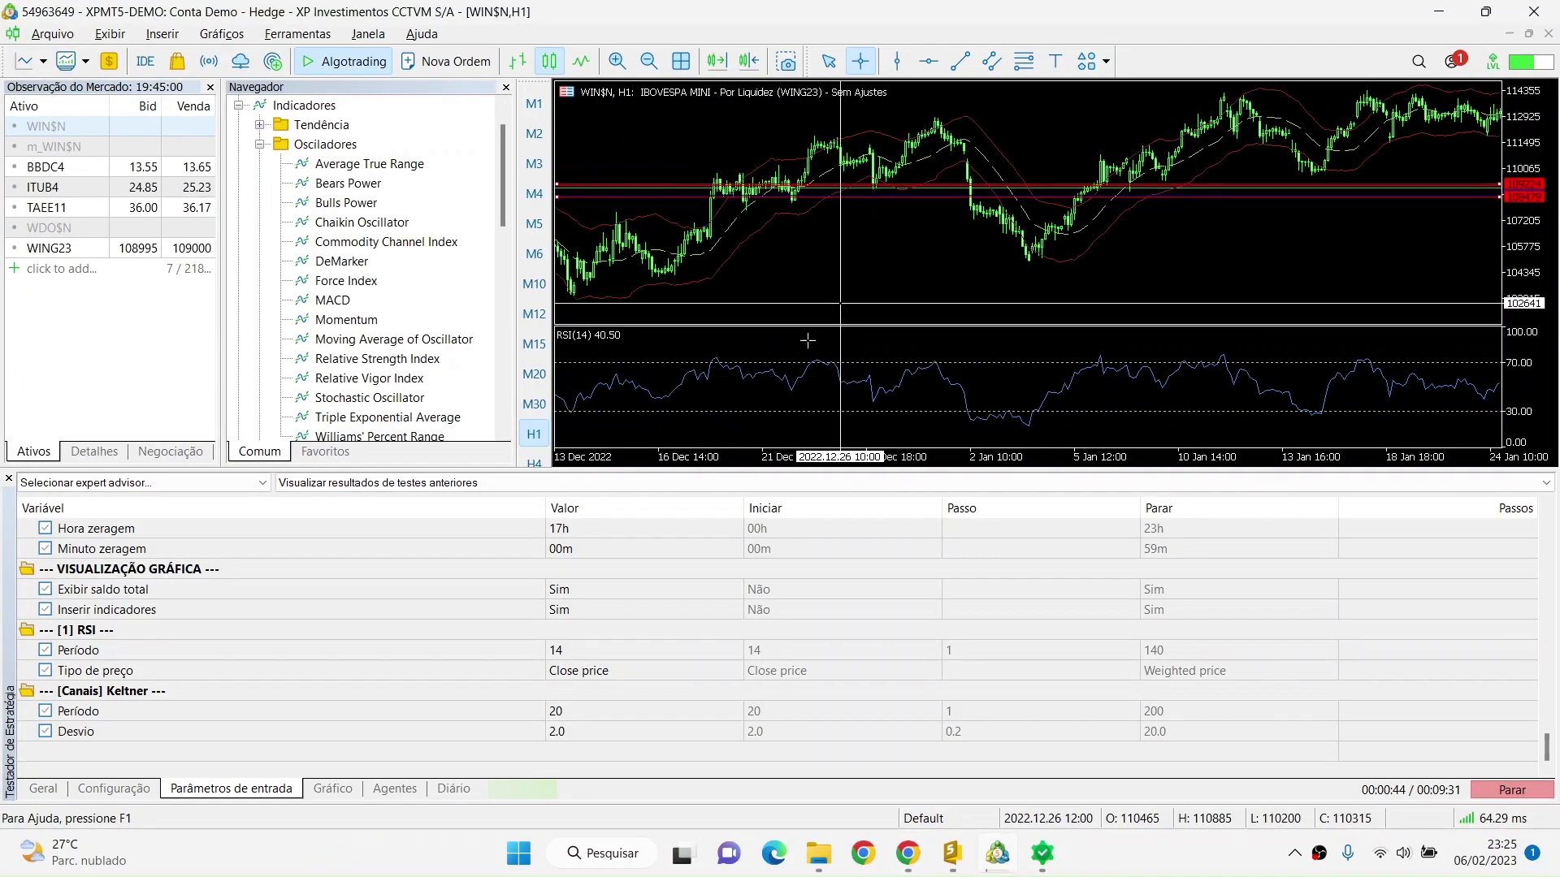
scroll(836, 278, "up", 3)
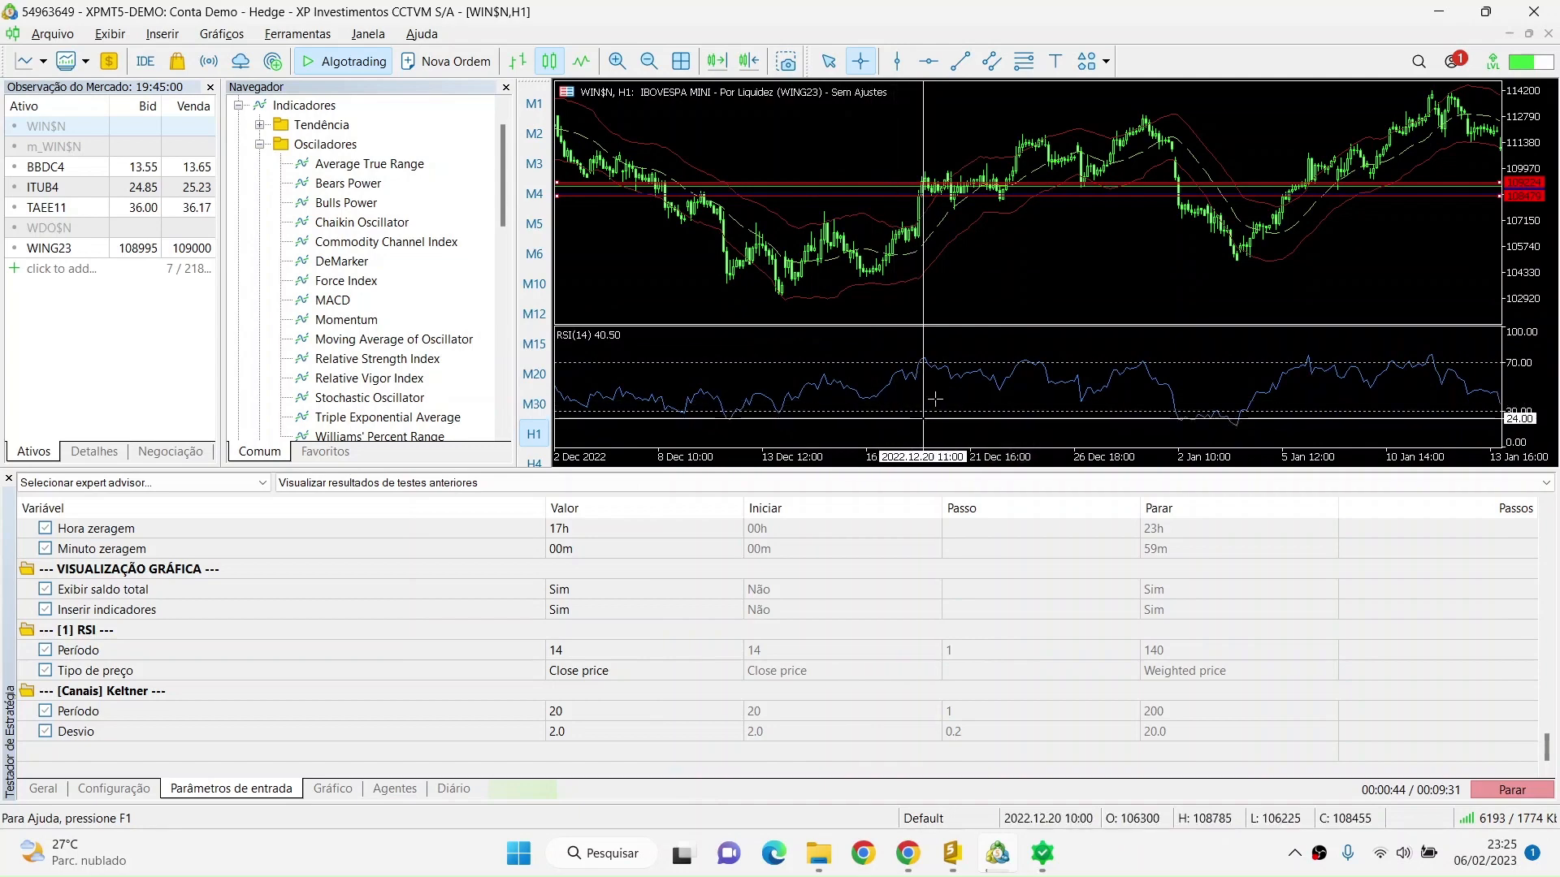
scroll(943, 375, "down", 10)
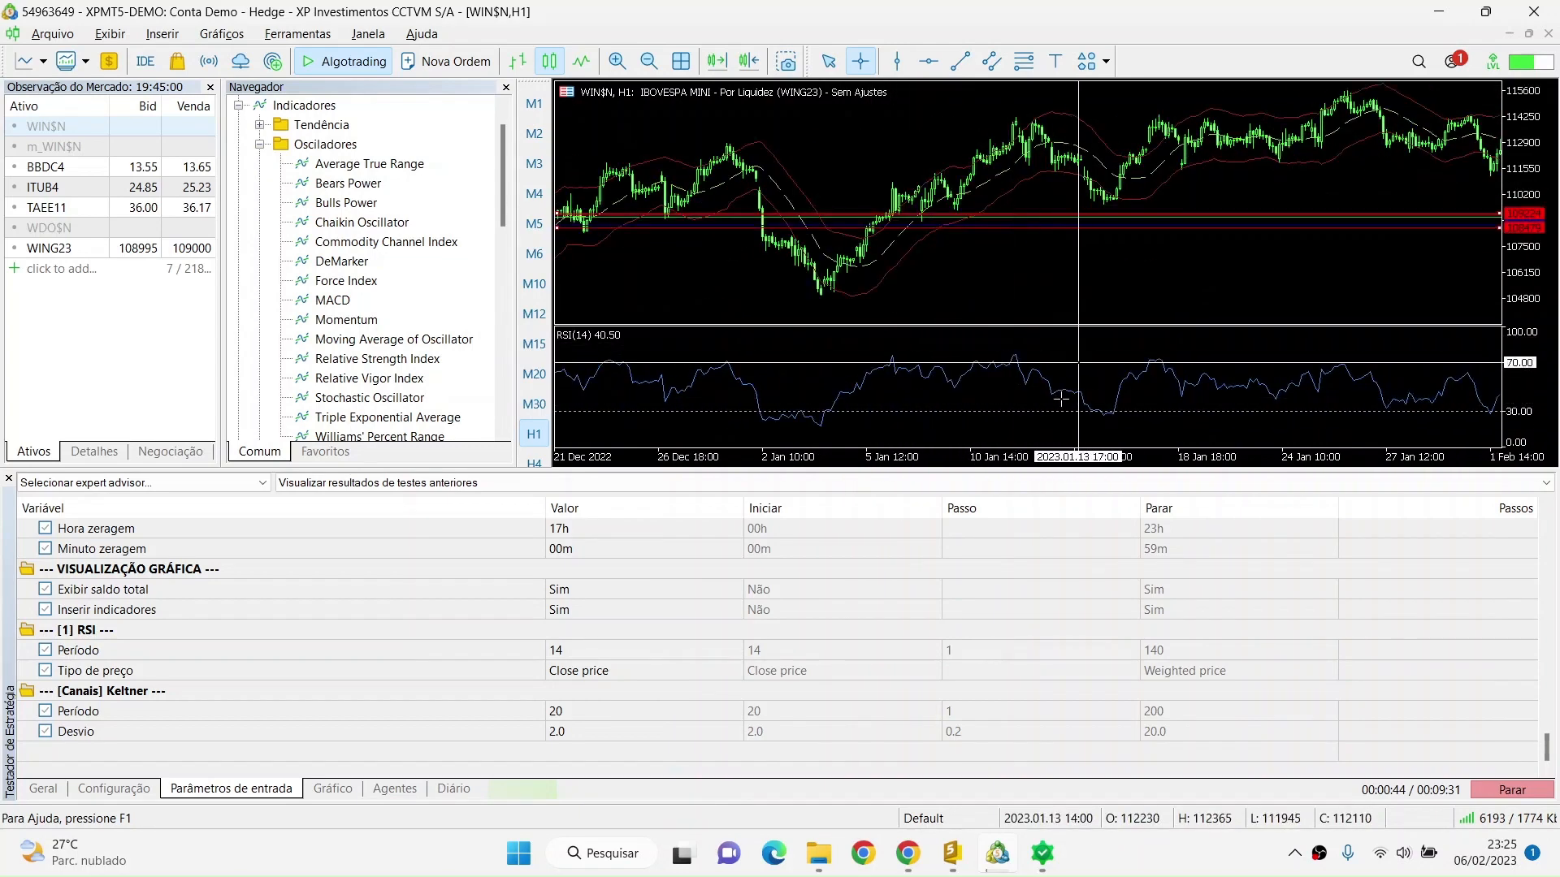
scroll(1027, 399, "up", 12)
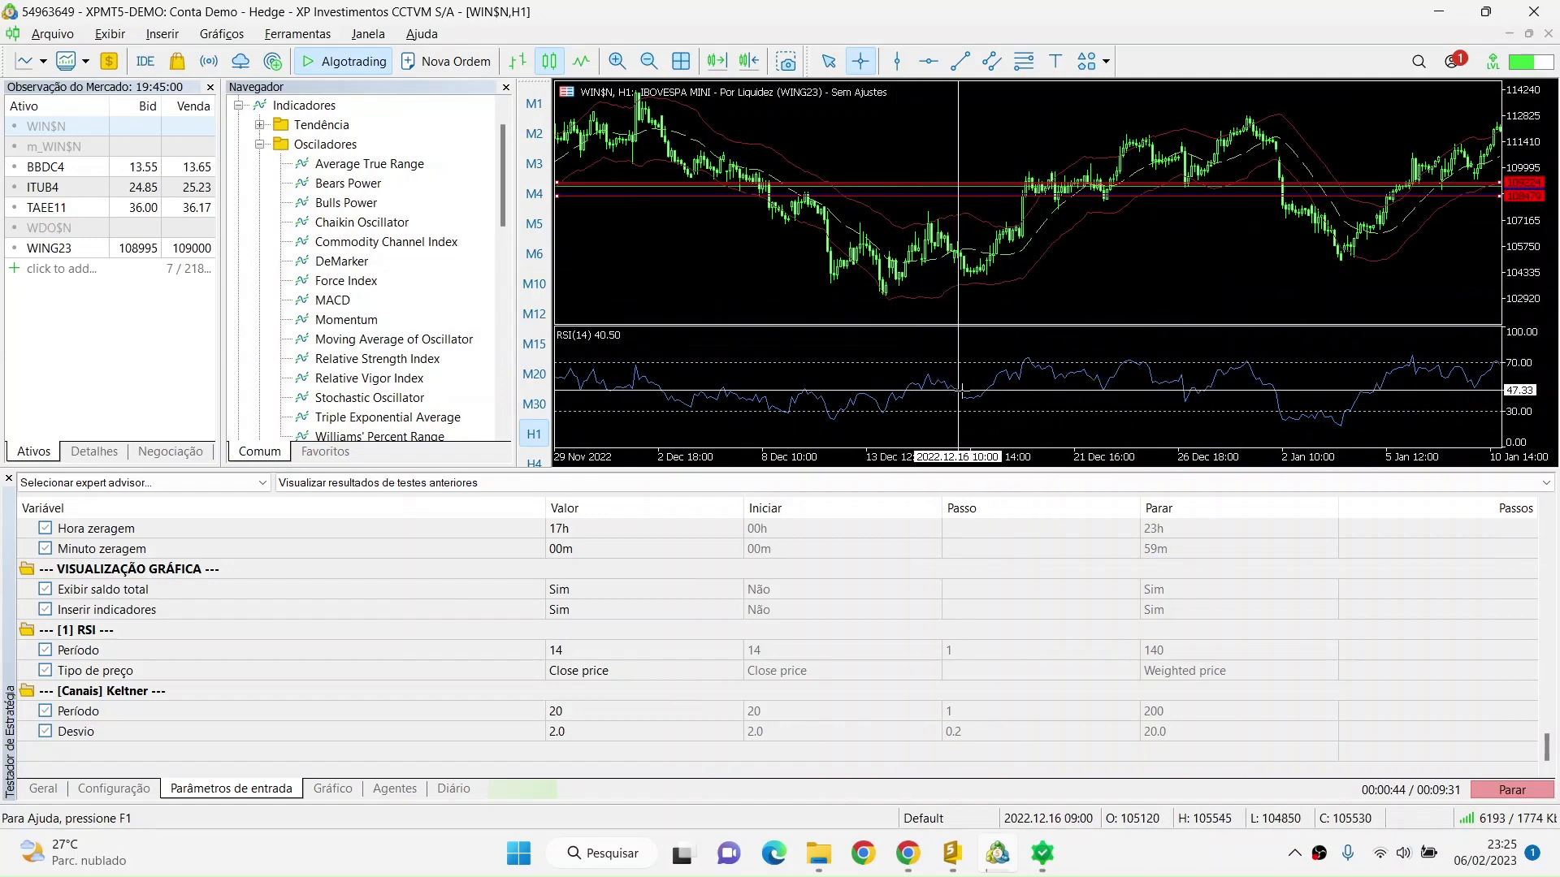
mouse_move(983, 382)
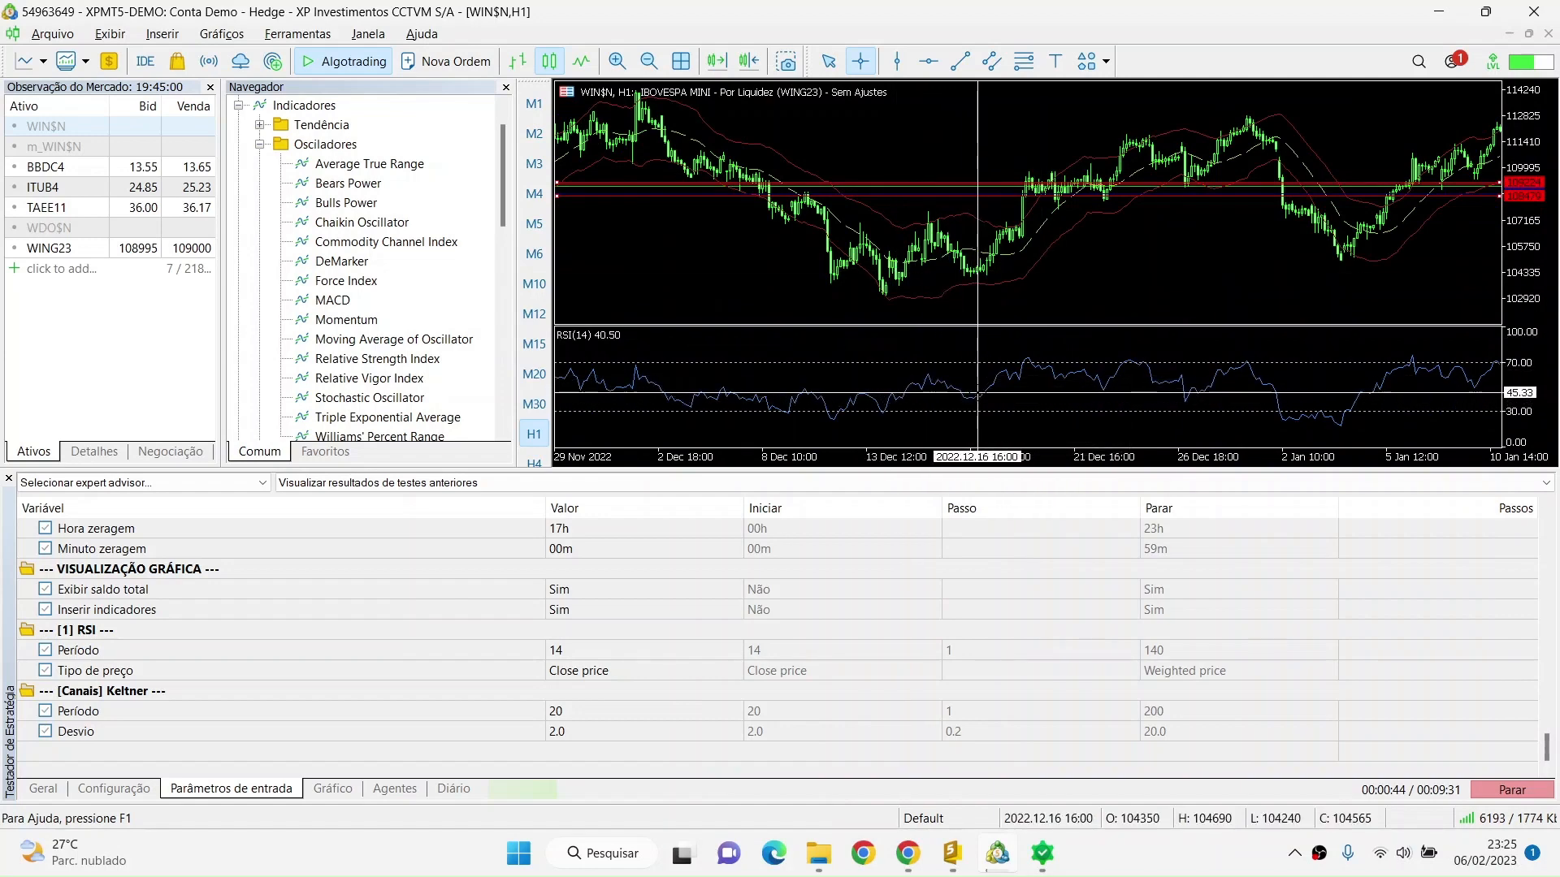
key("alt+Tab")
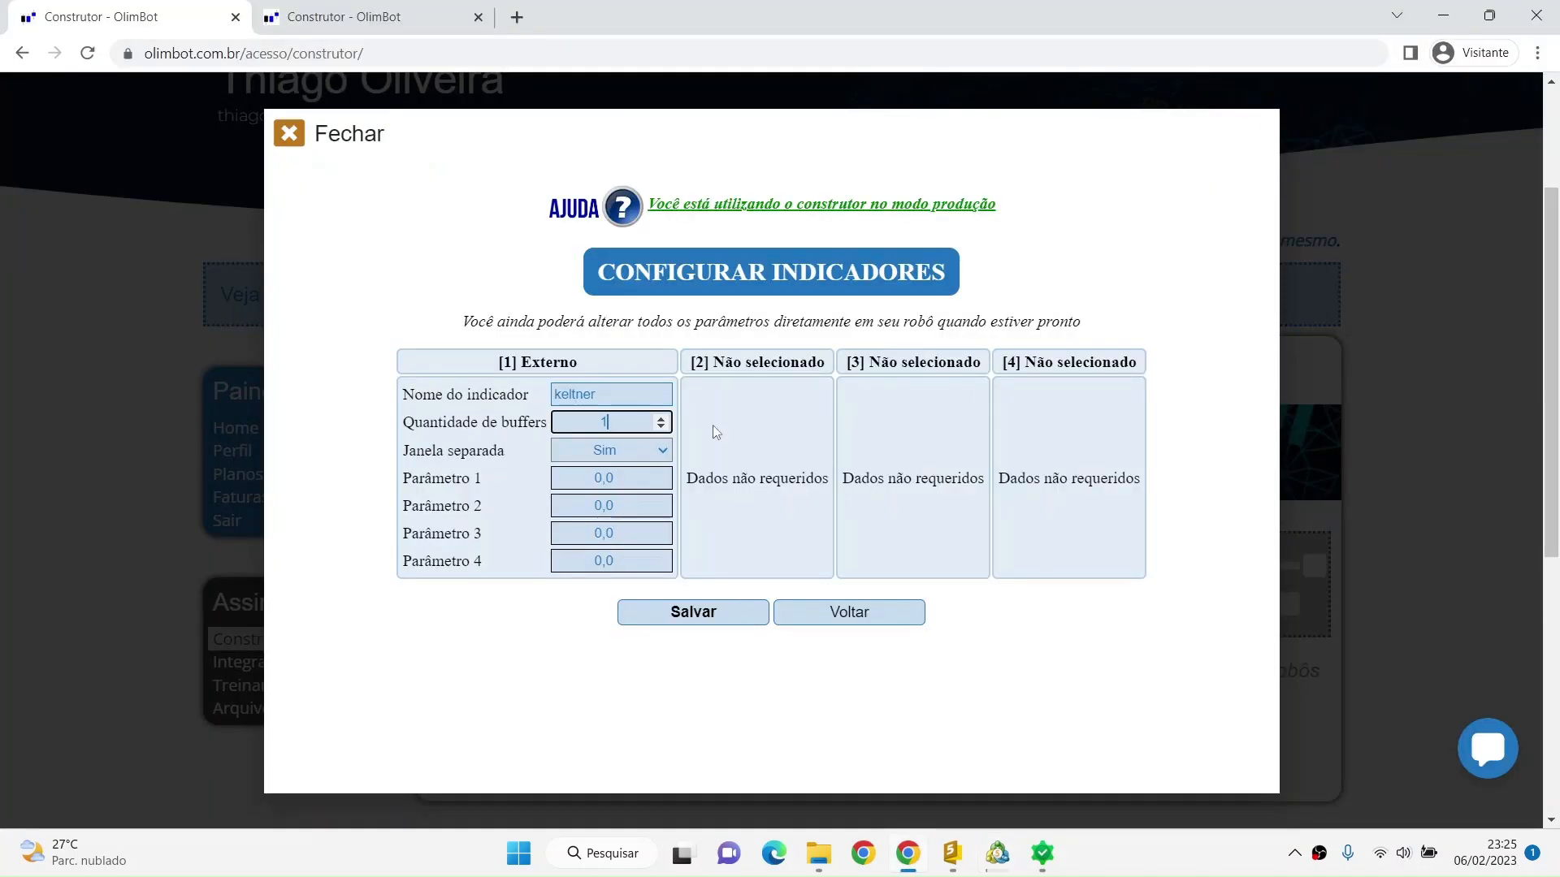
double_click(580, 416)
type("3")
Step: Compare the external indicator's separate-window option and first parameter with how the indicators are displayed on the MetaTrader 5 chart
left_click(603, 450)
left_click(581, 460)
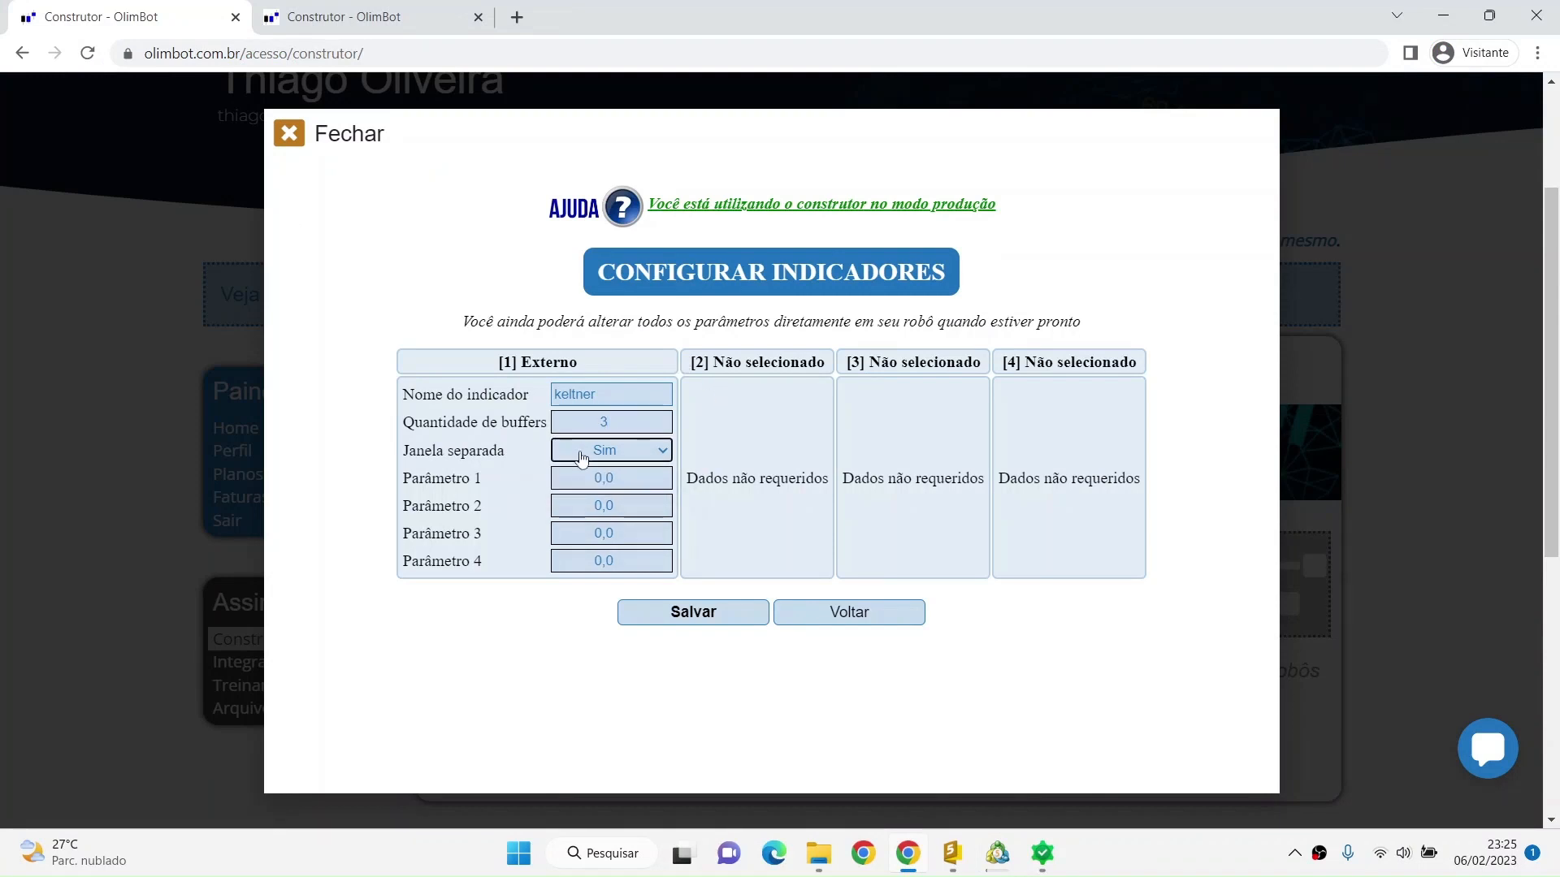
key("alt+Tab")
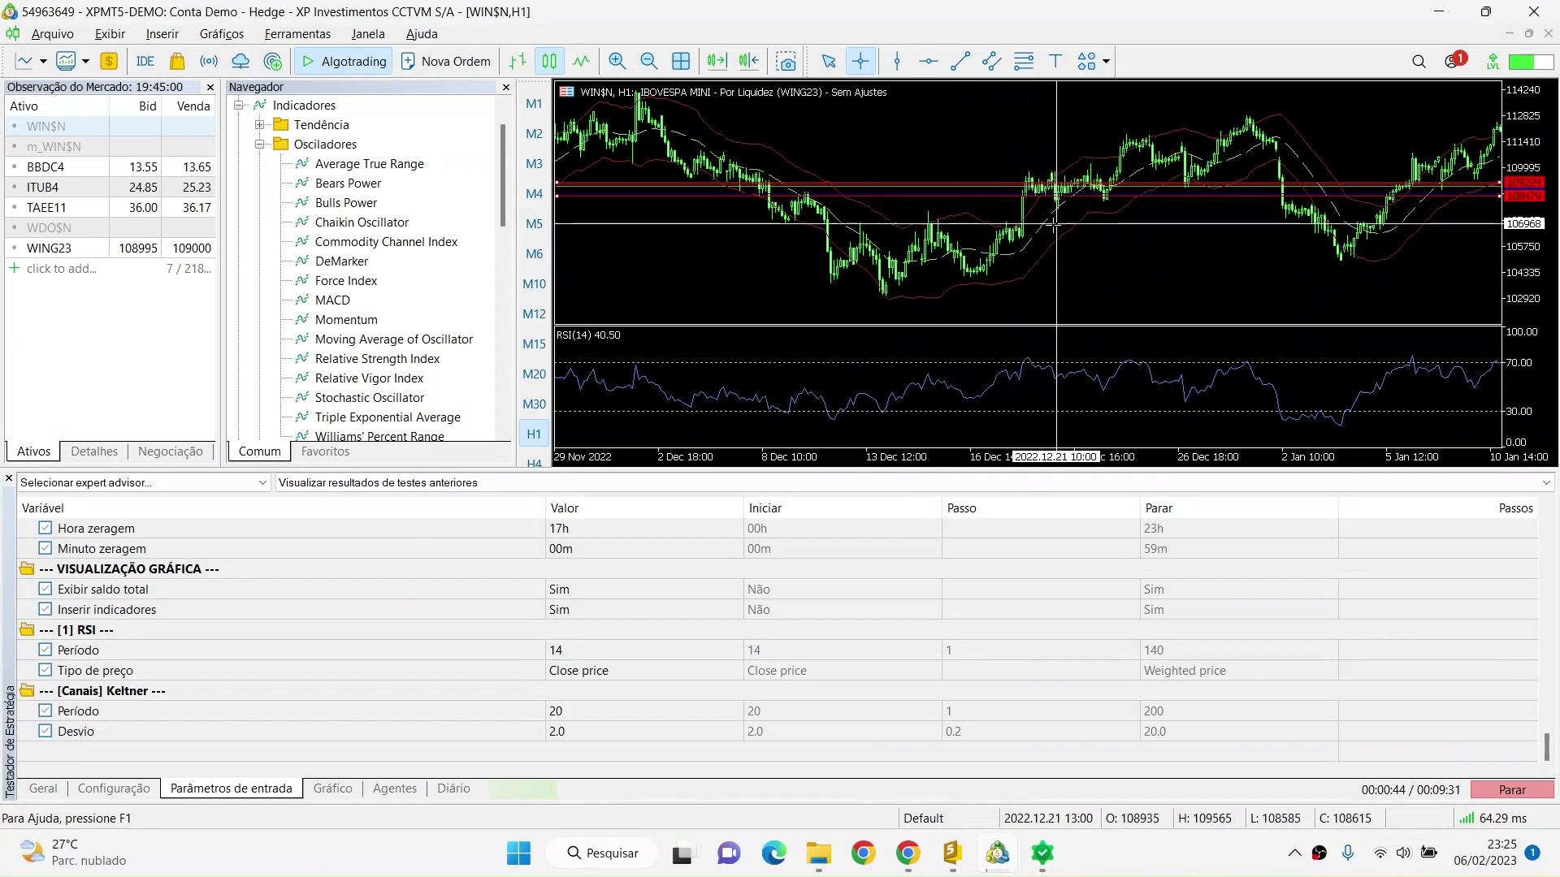
key("alt+Tab")
key("alt+Tab")
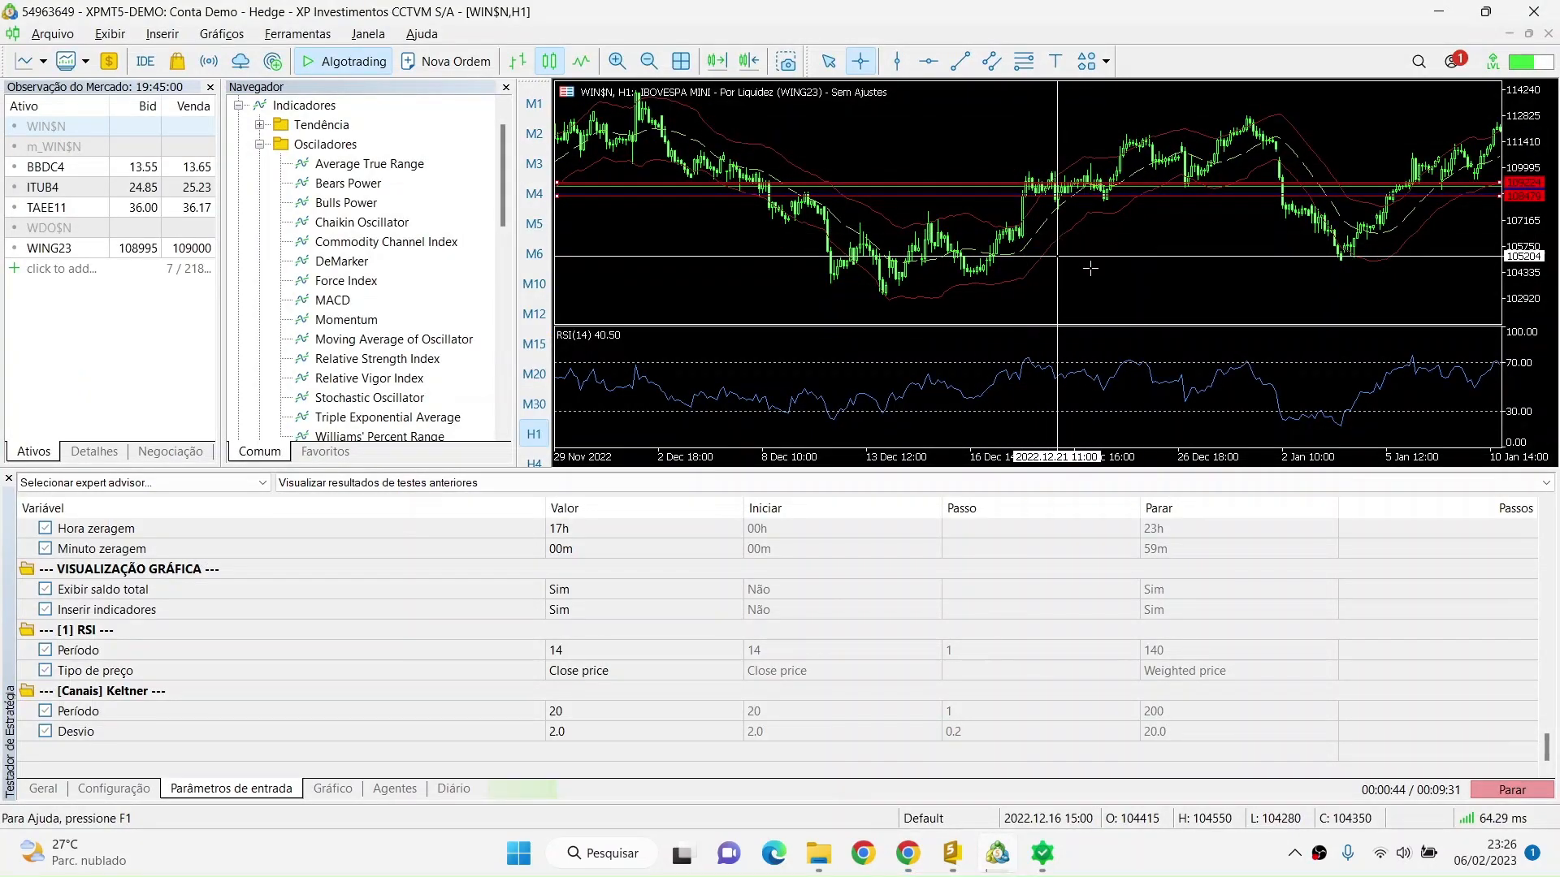
key("alt+Tab")
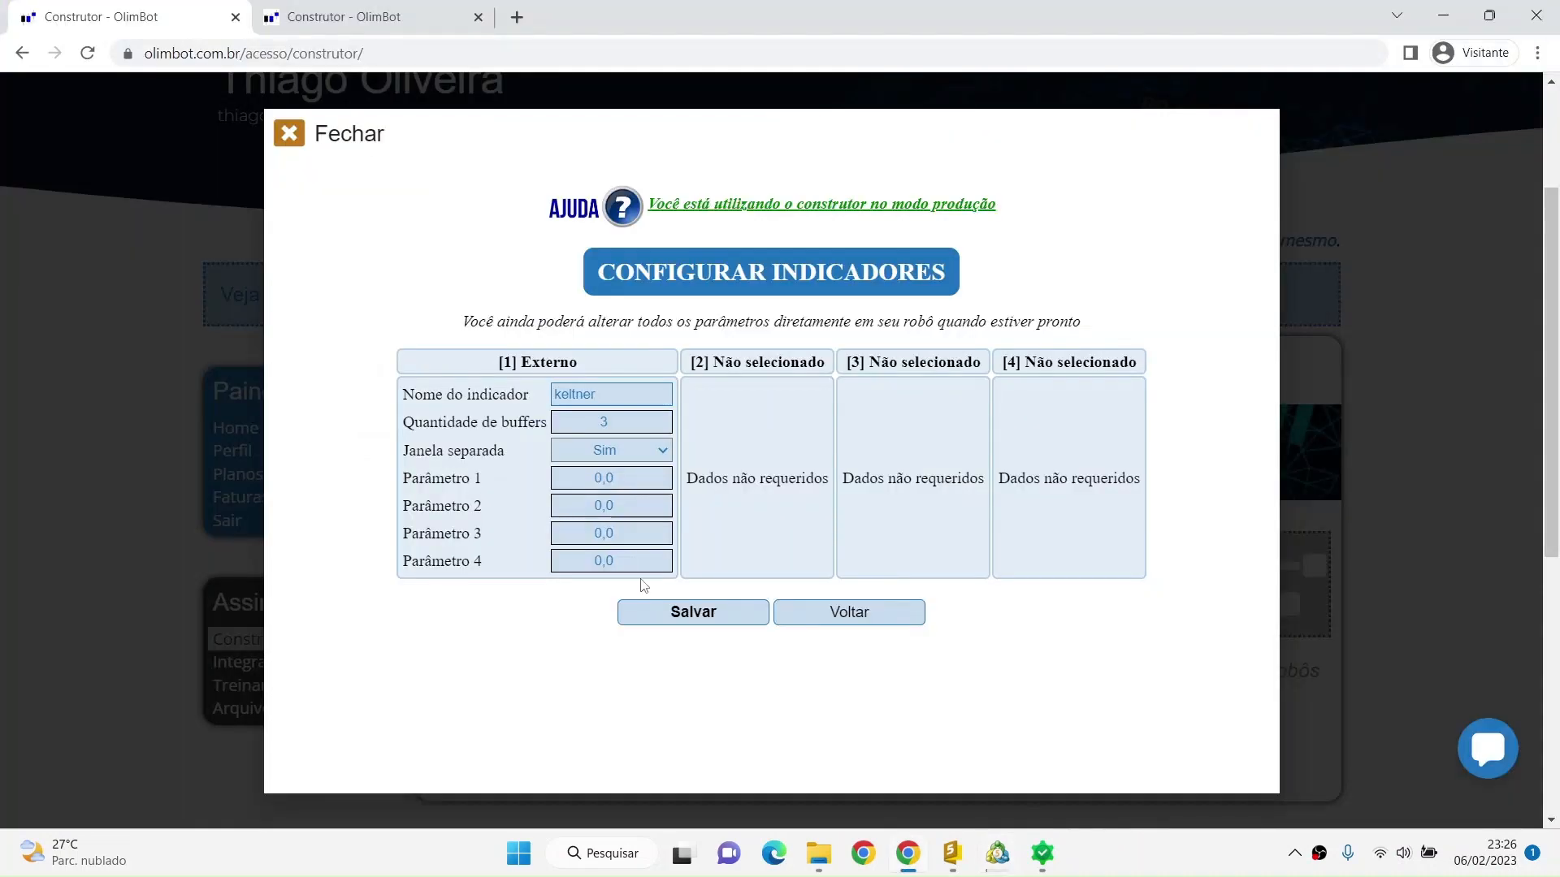
left_click(592, 479)
key("alt+Tab")
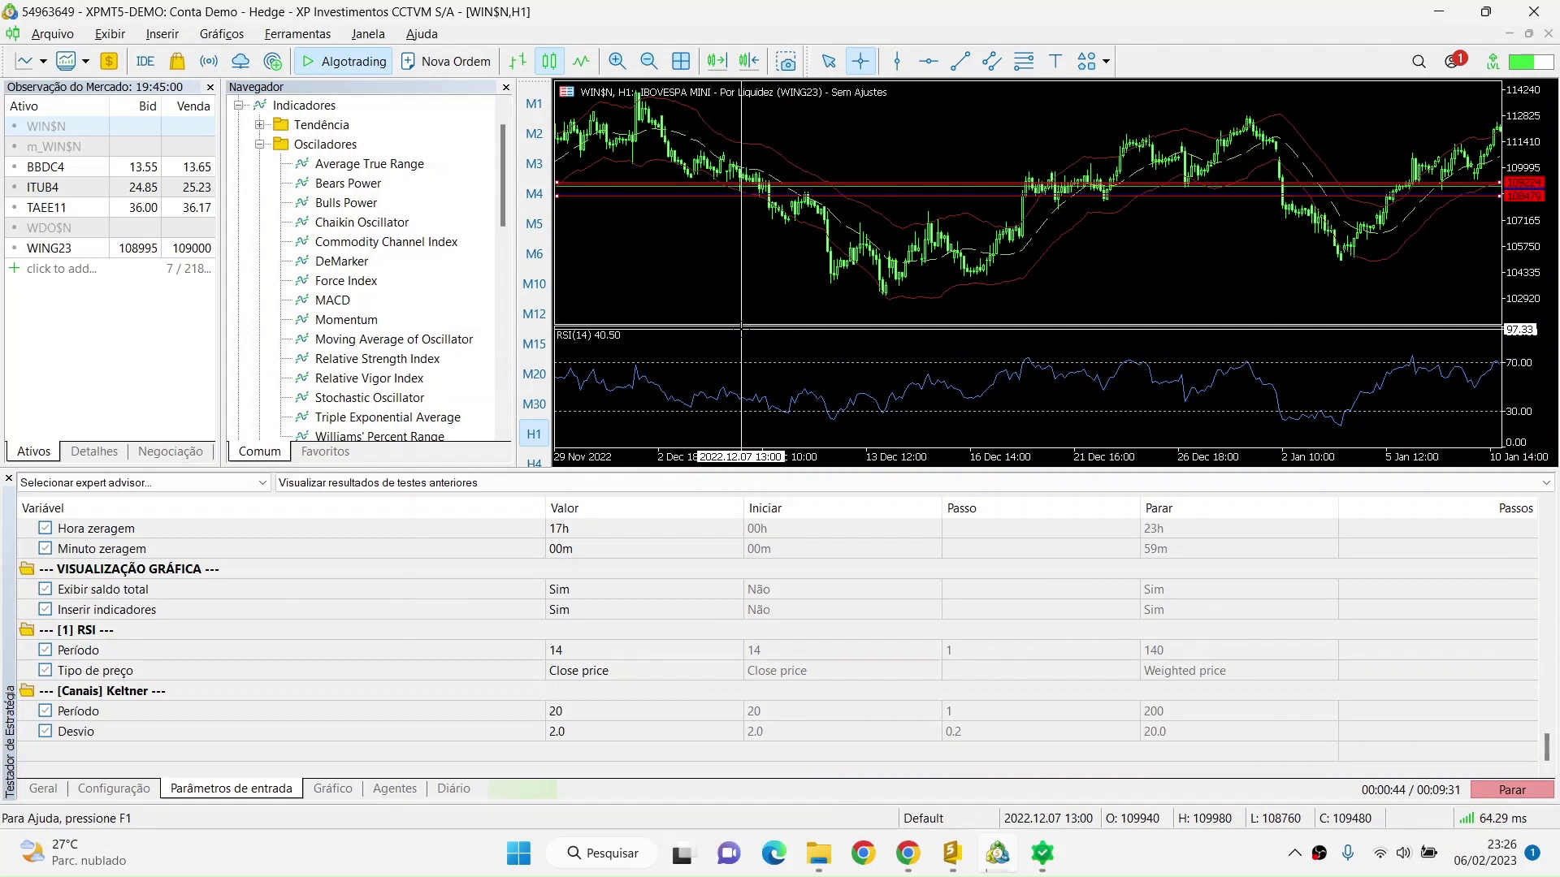
key("alt+Tab")
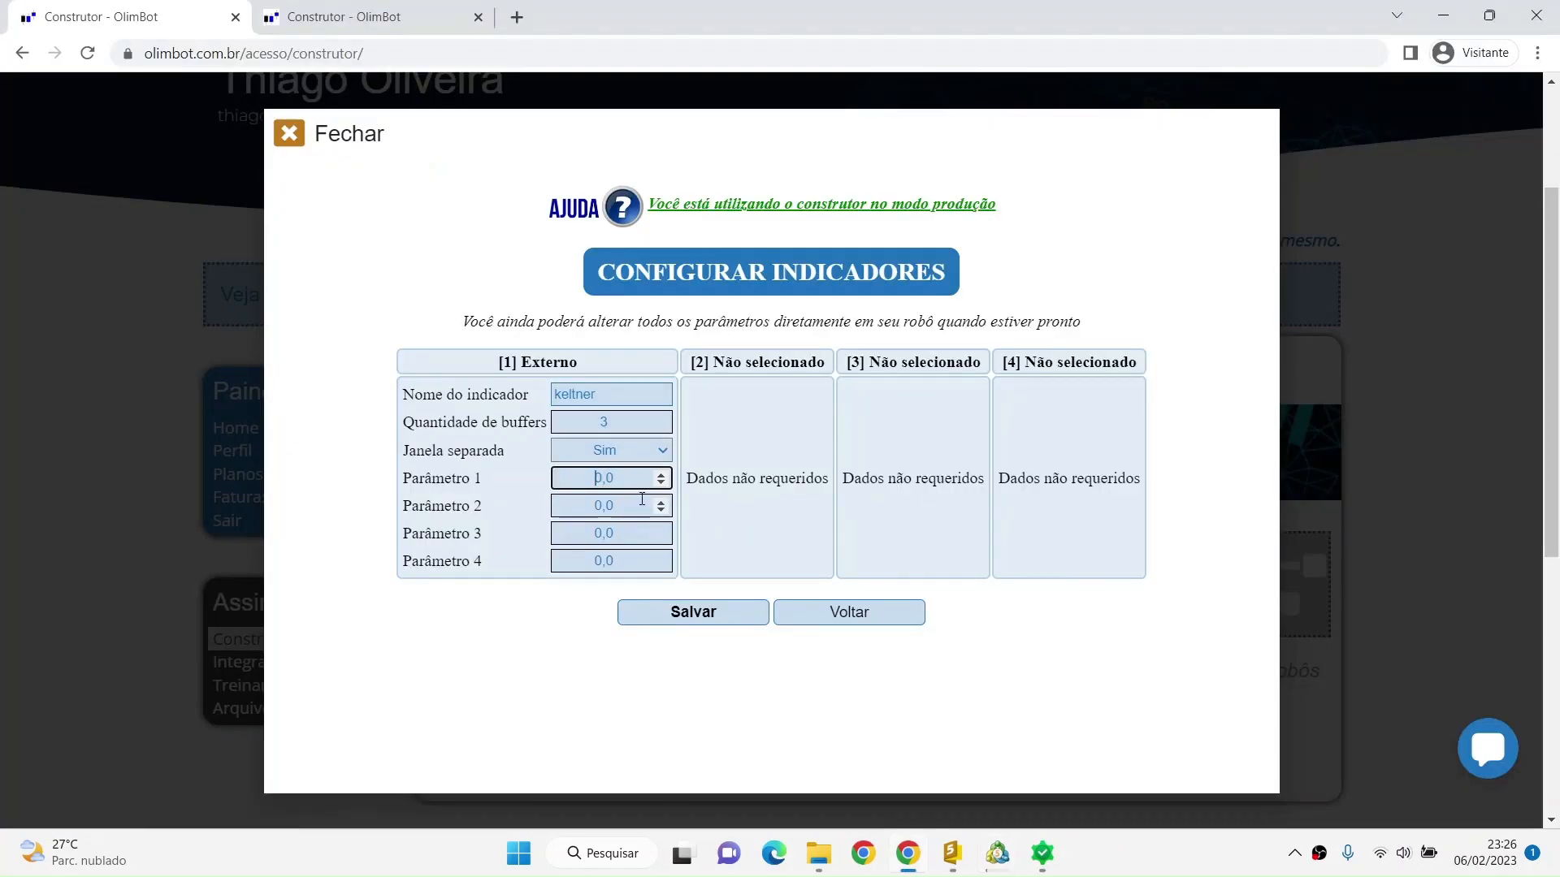
Step: Check the external indicator's name and number of buffers, and save the indicator configuration
left_click(616, 422)
left_click(601, 396)
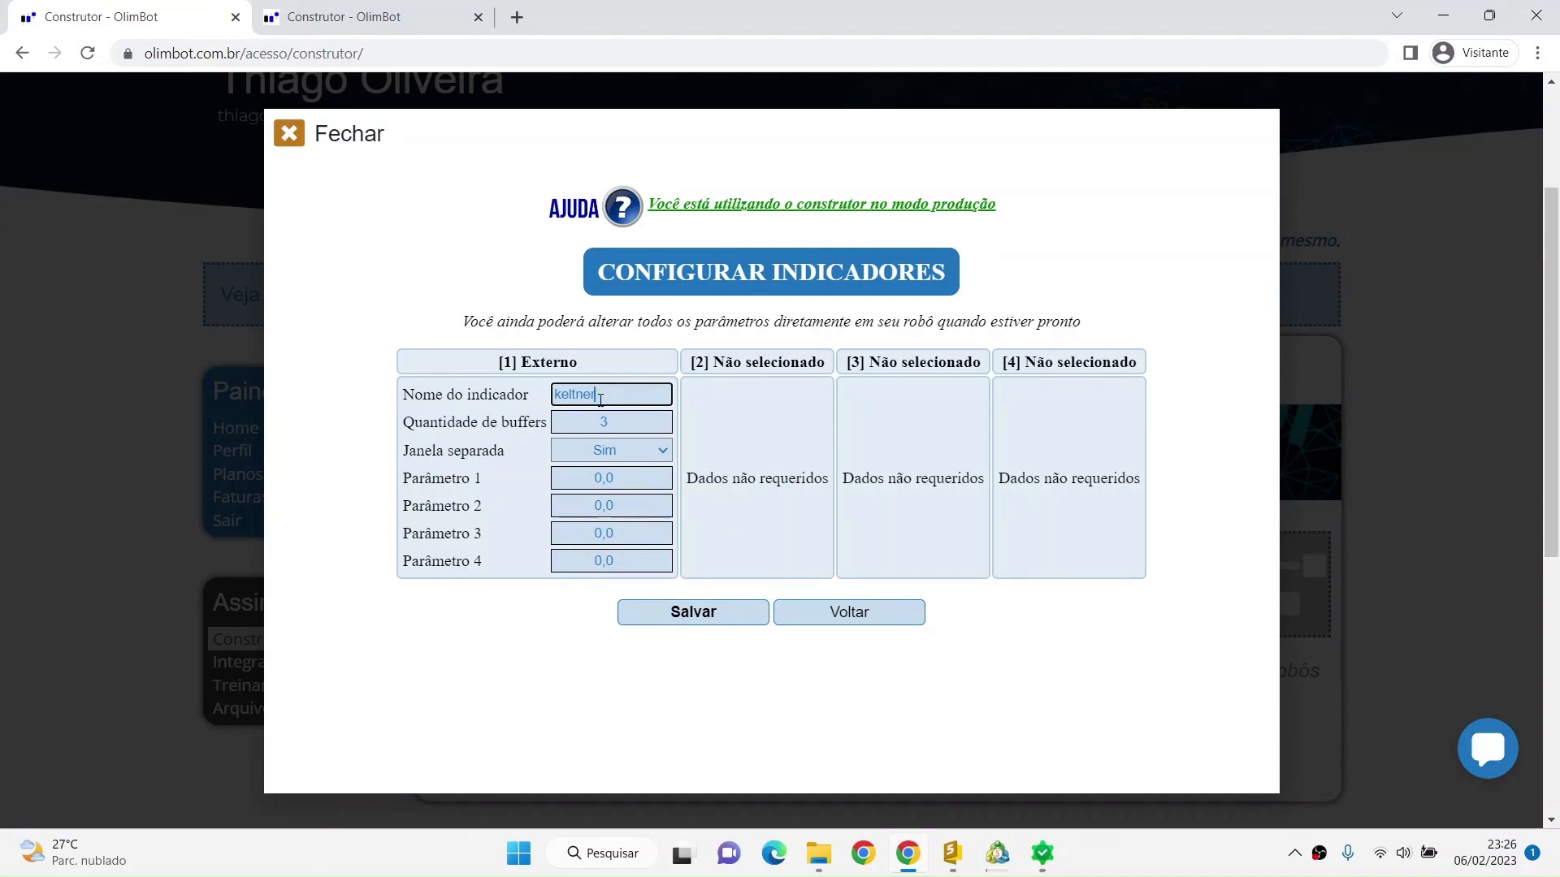
double_click(608, 421)
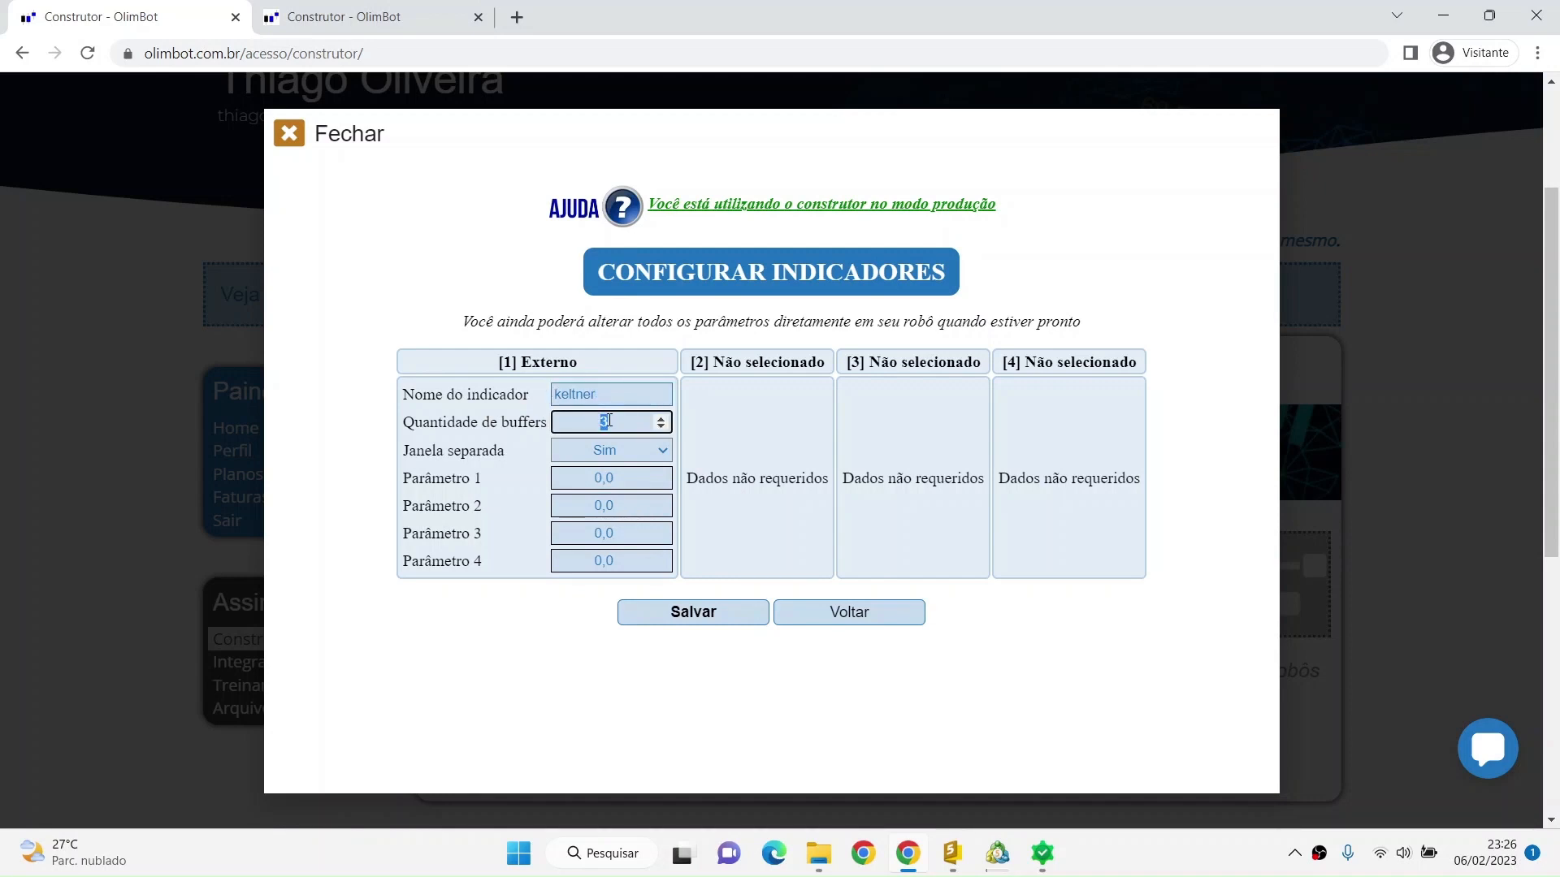
left_click(693, 612)
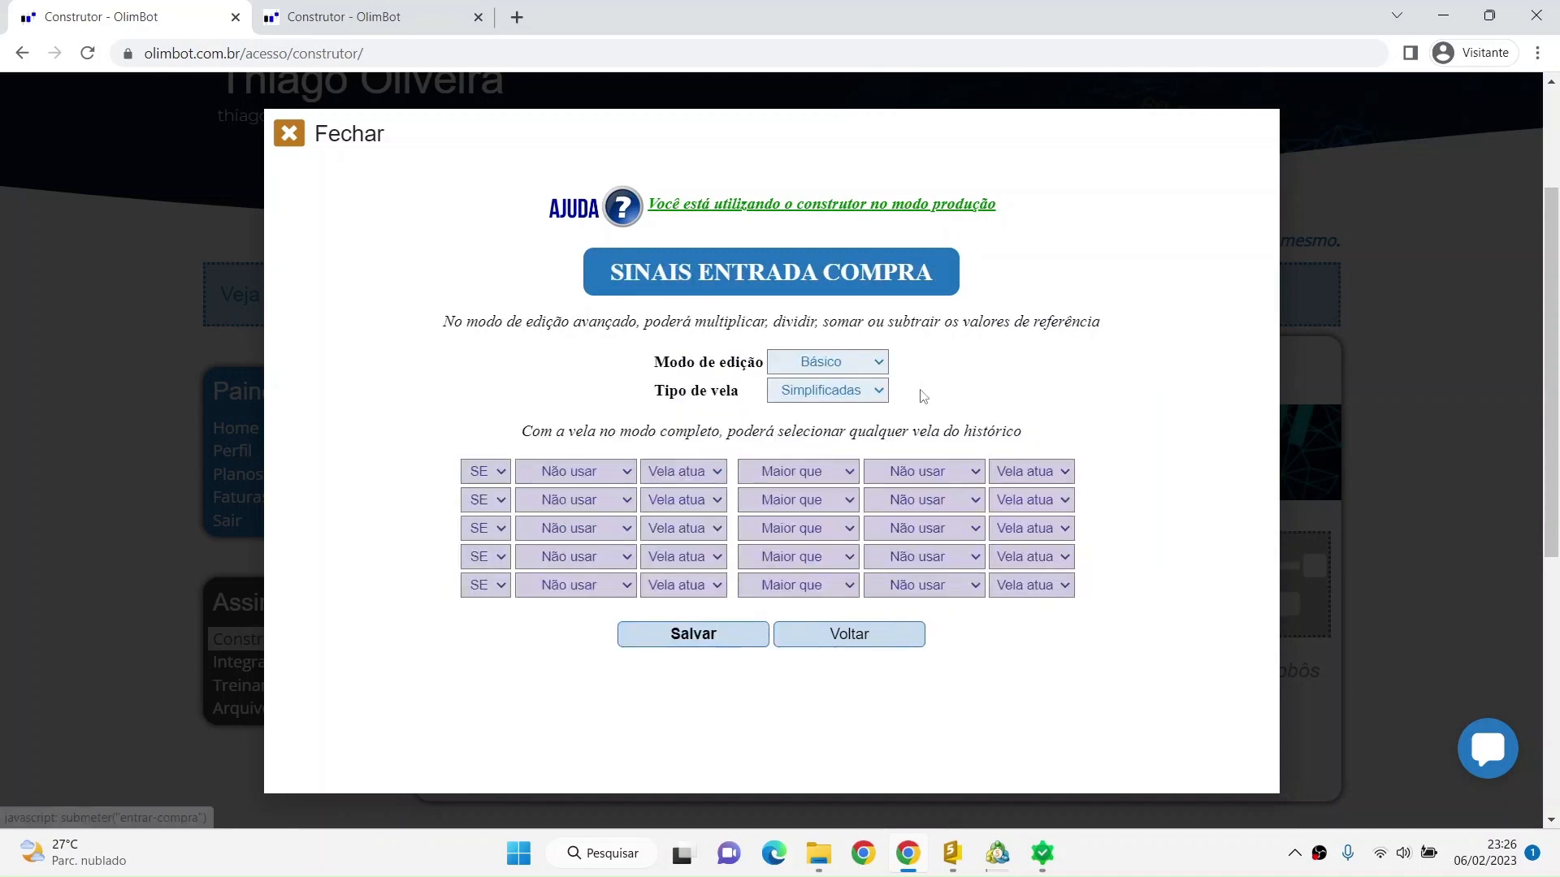
Step: Examine the external buffers offered for the first buy-entry condition against the MetaTrader 5 chart, and close the builder without saving the signals
left_click(570, 469)
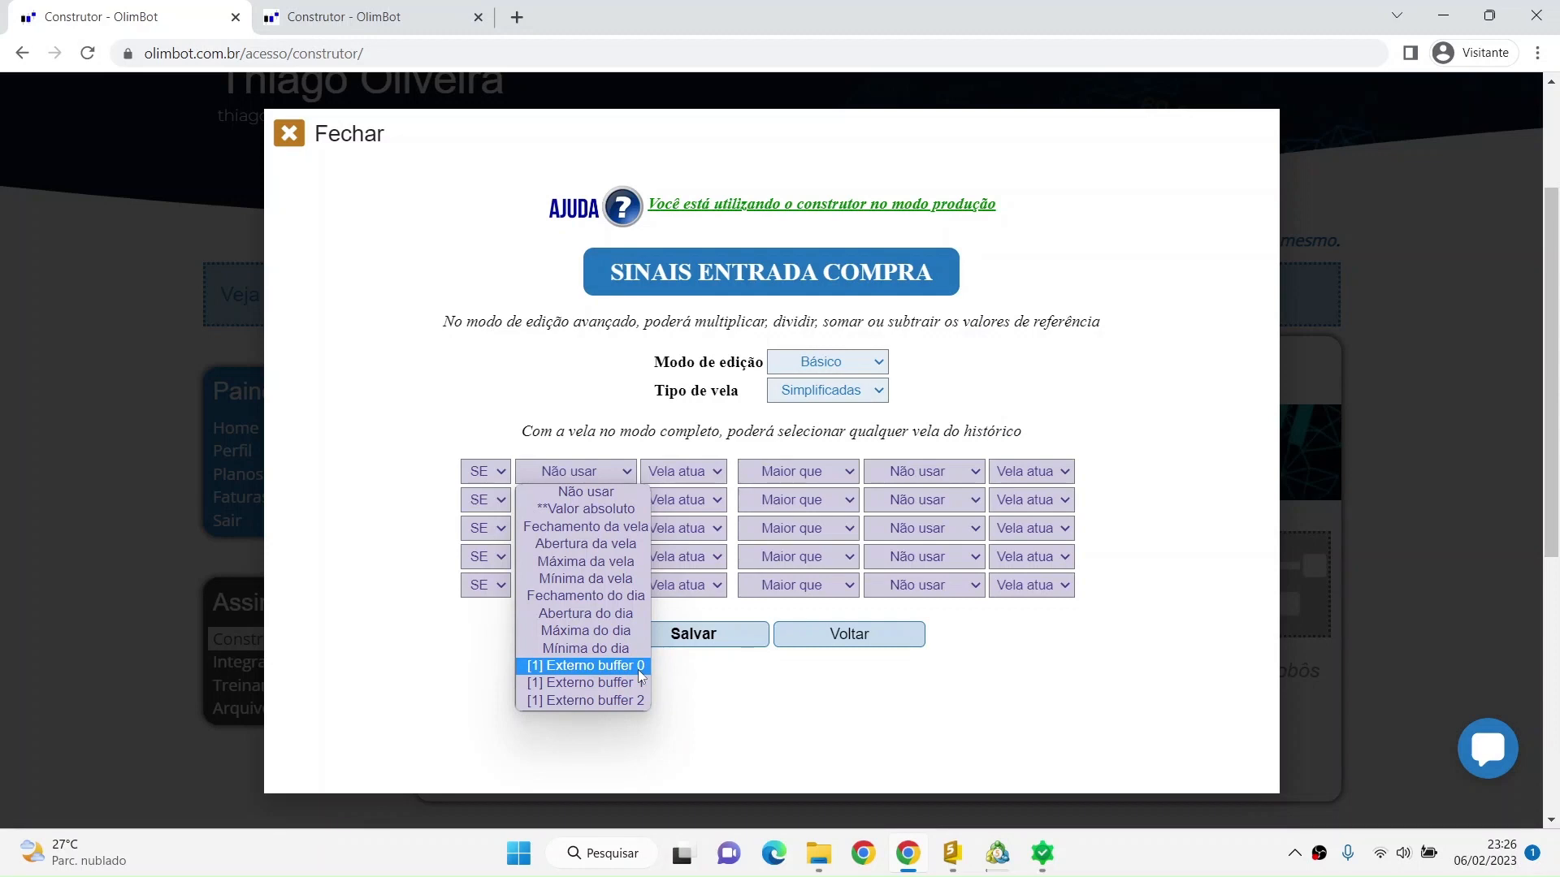
key("alt+Tab")
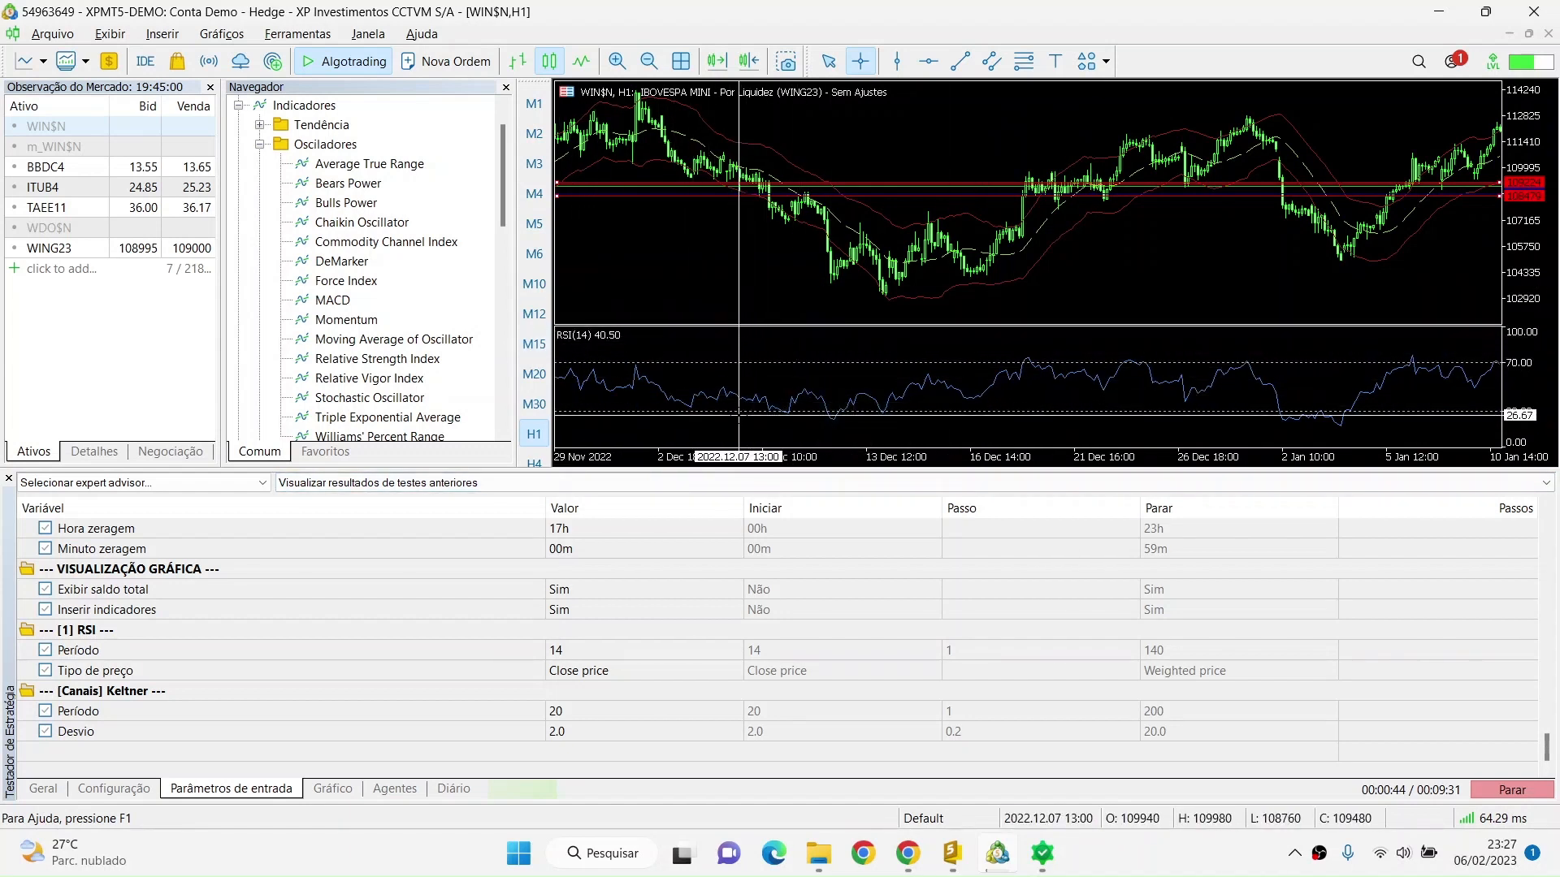
scroll(812, 382, "down", 5)
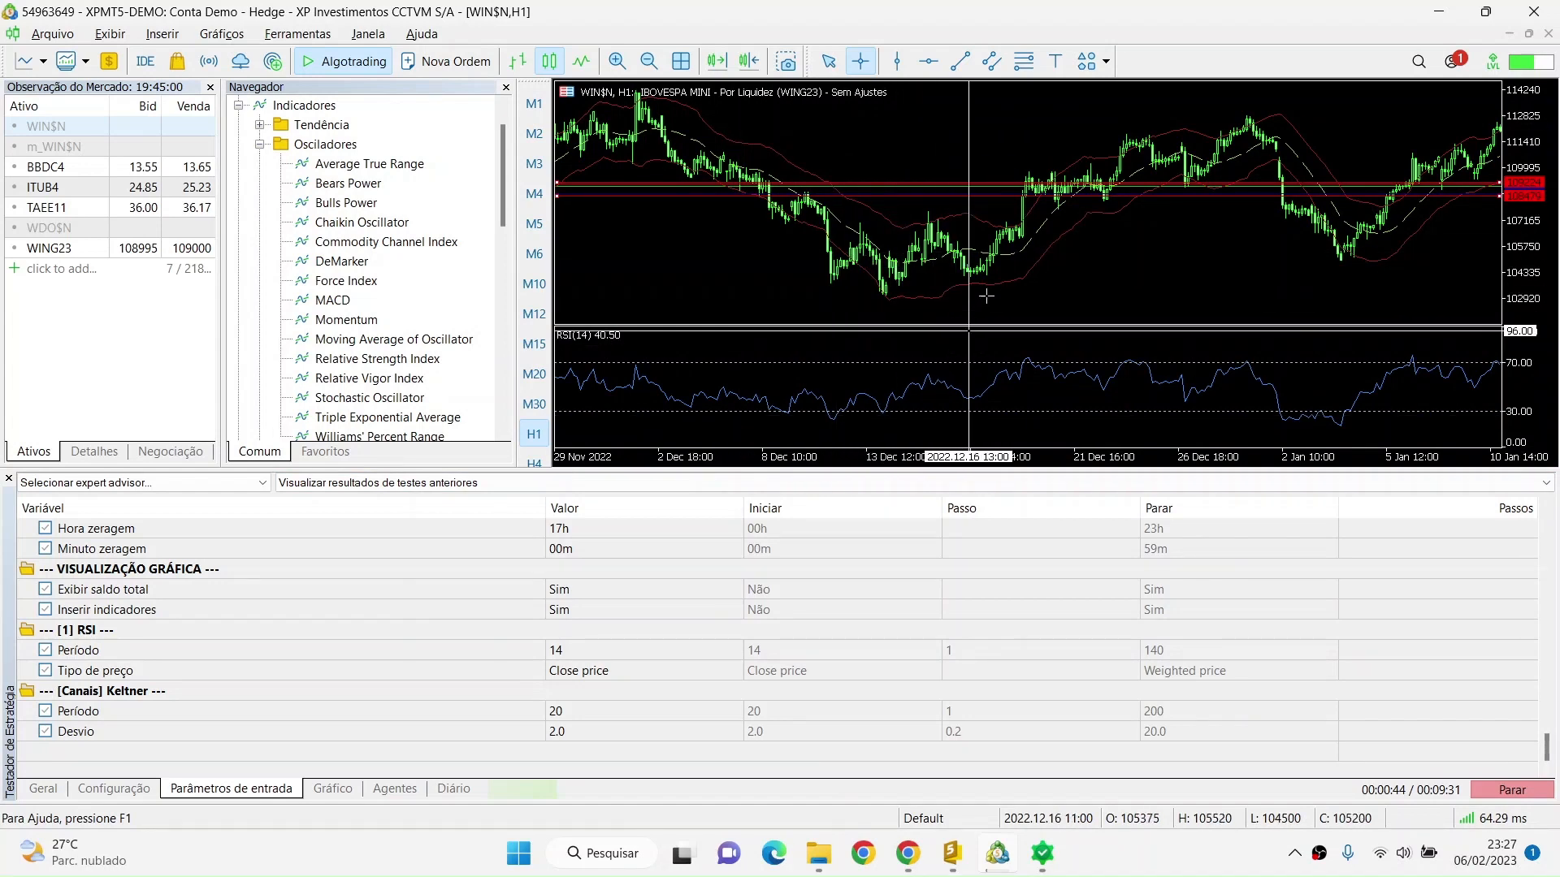
scroll(973, 307, "down", 5)
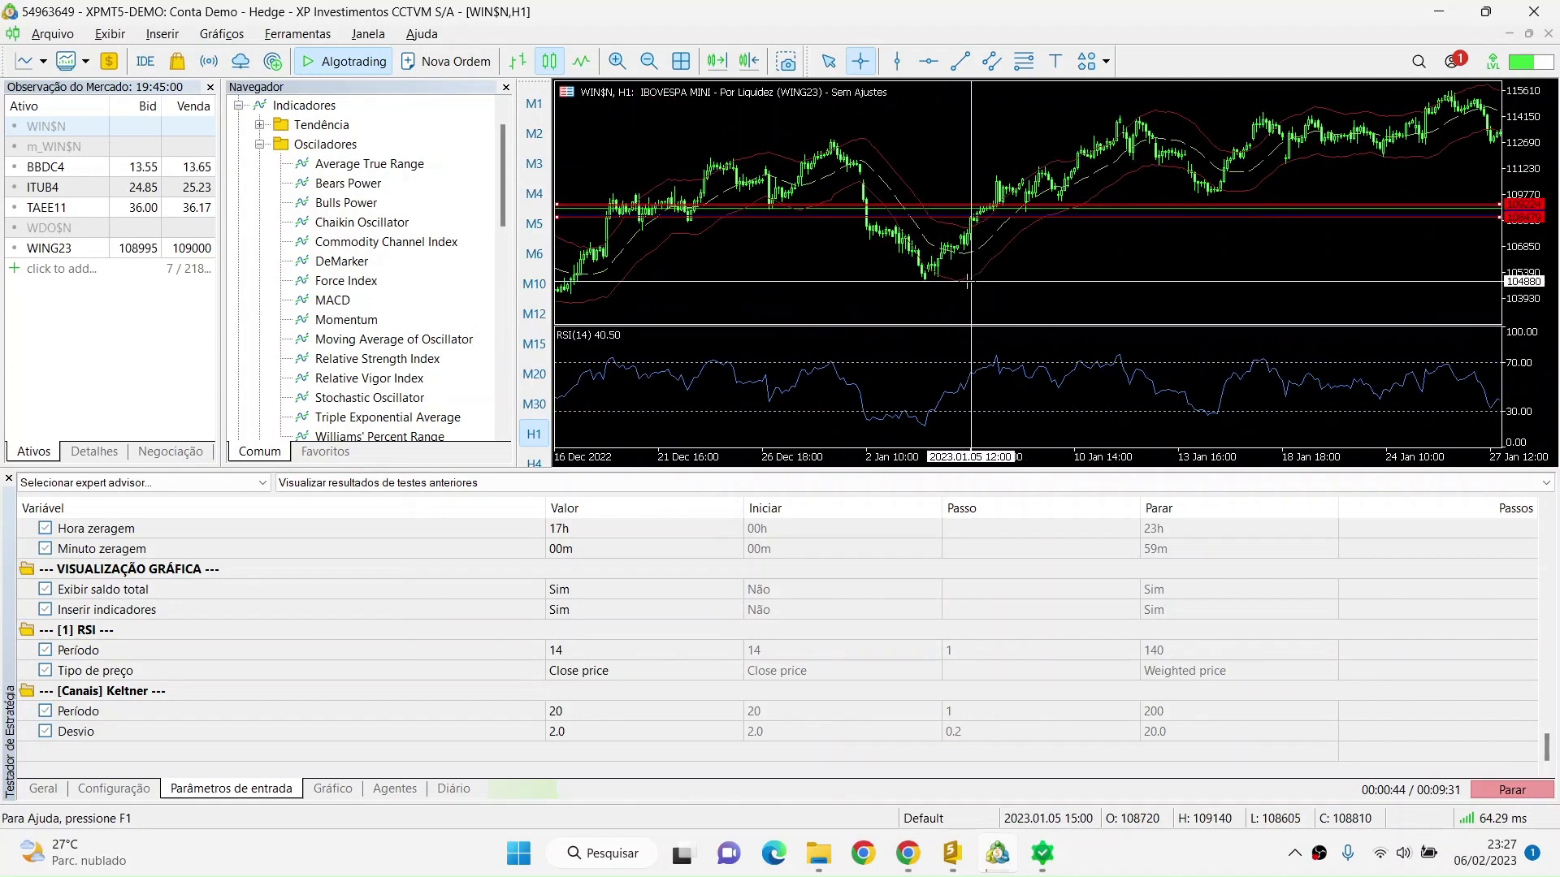
key("alt+Tab")
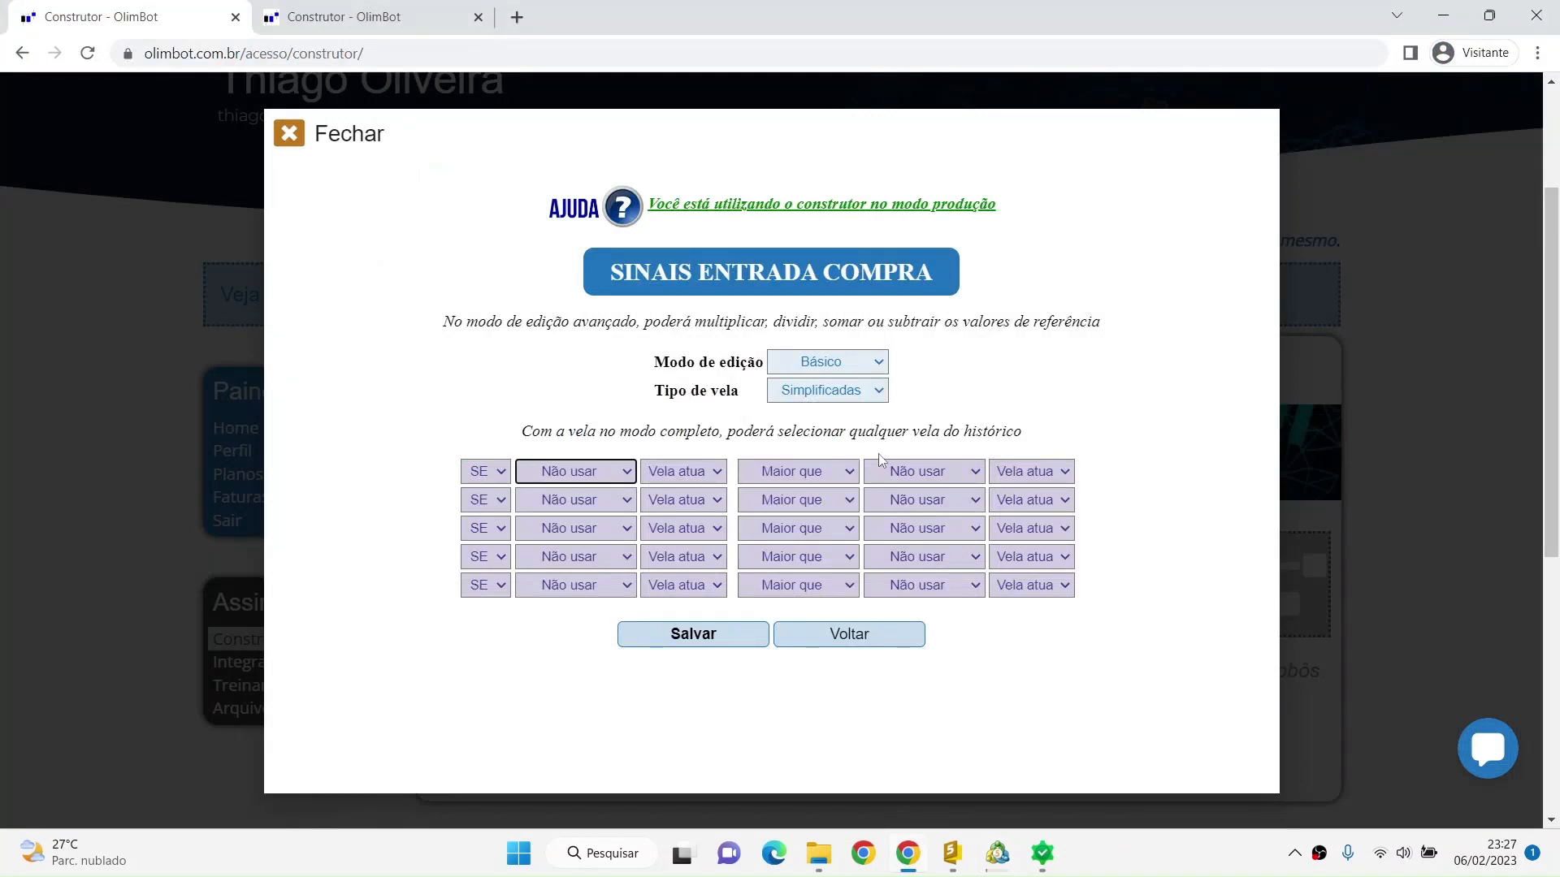
left_click(363, 138)
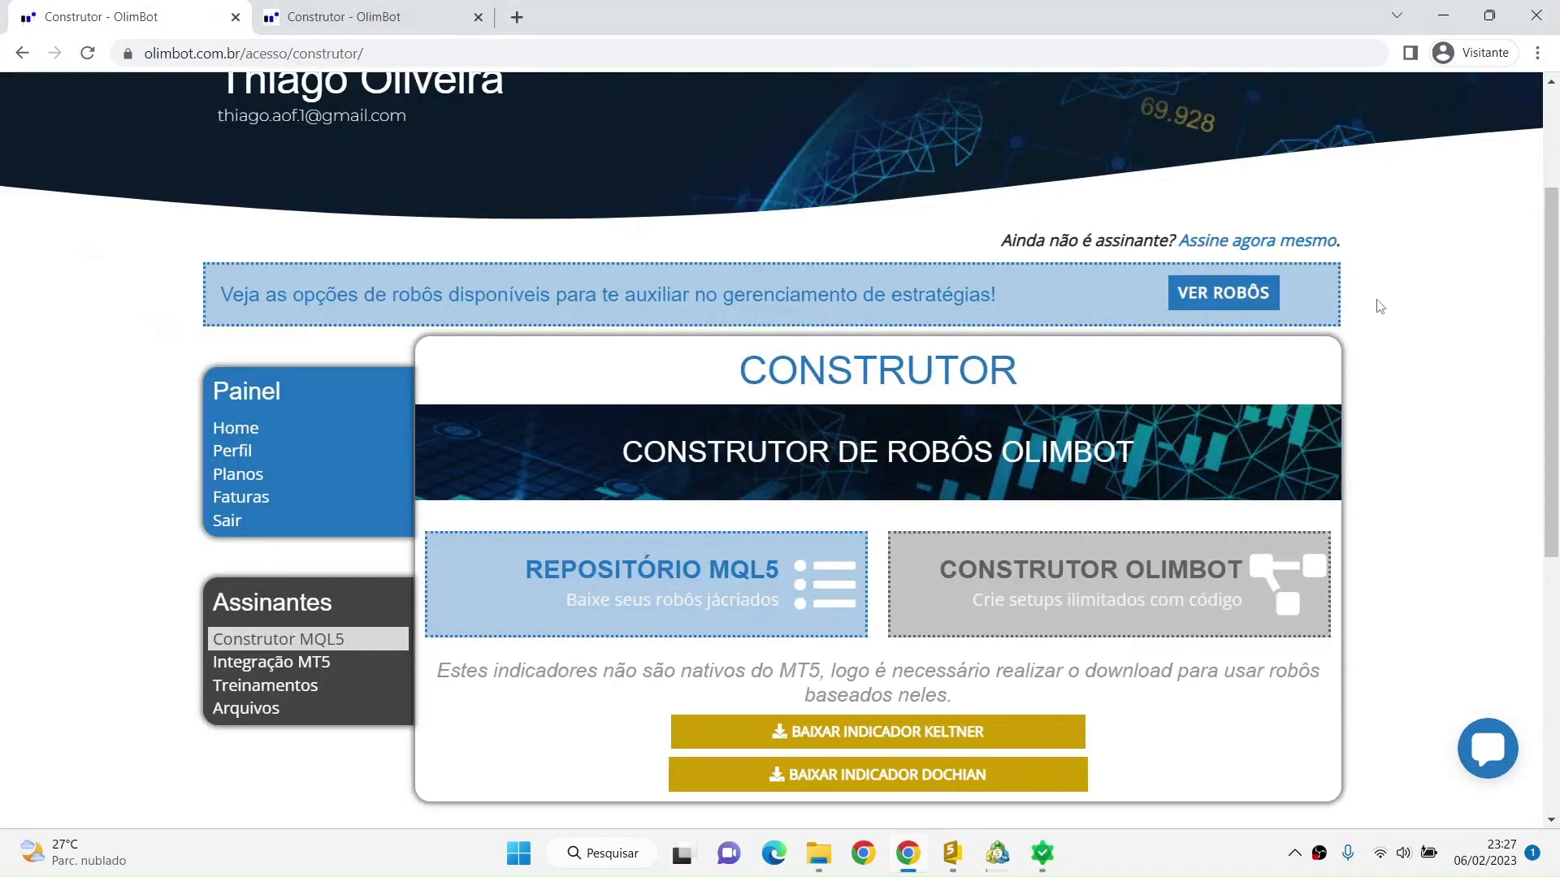
scroll(1379, 306, "down", 1)
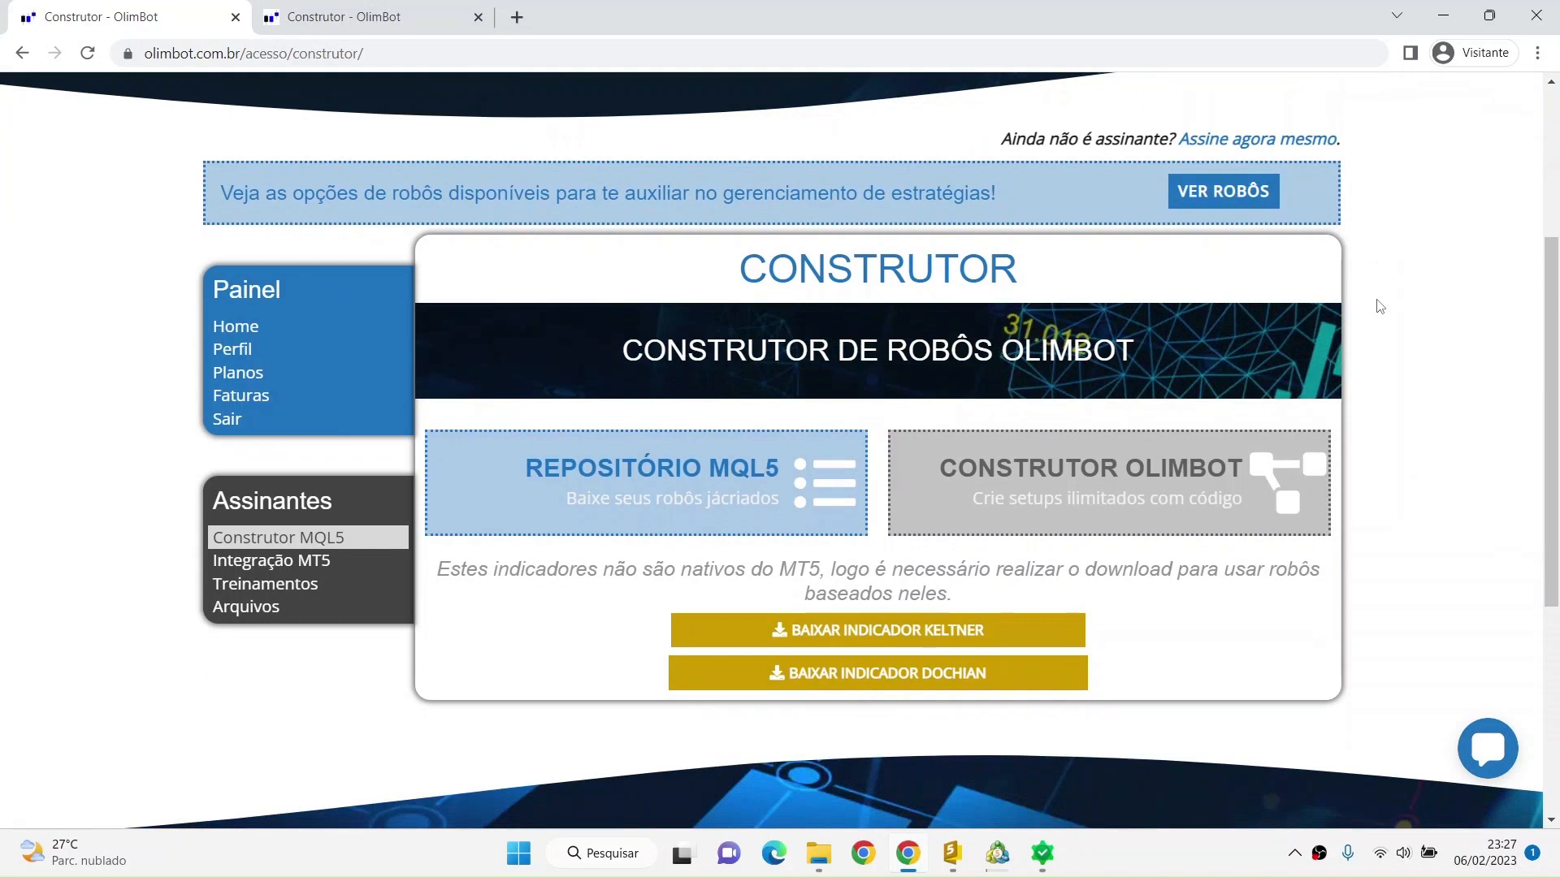